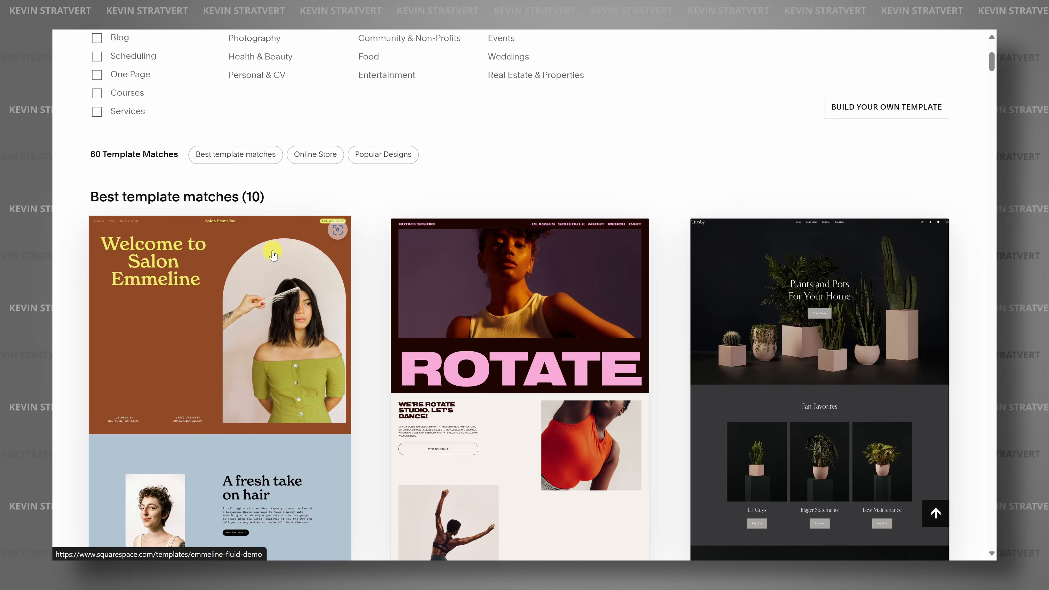
scroll(348, 252, "down", 5)
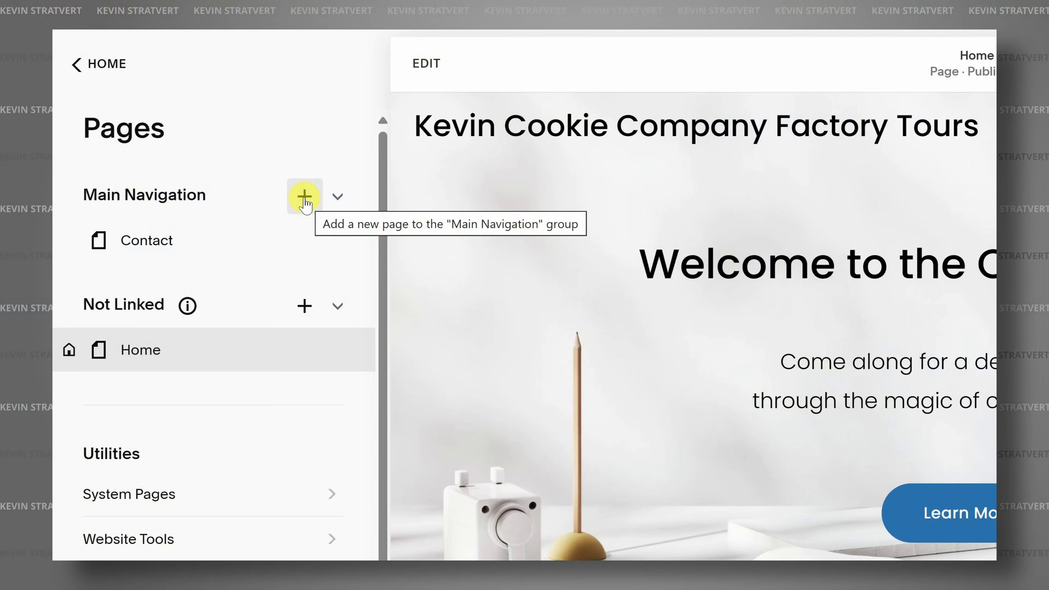
left_click(304, 197)
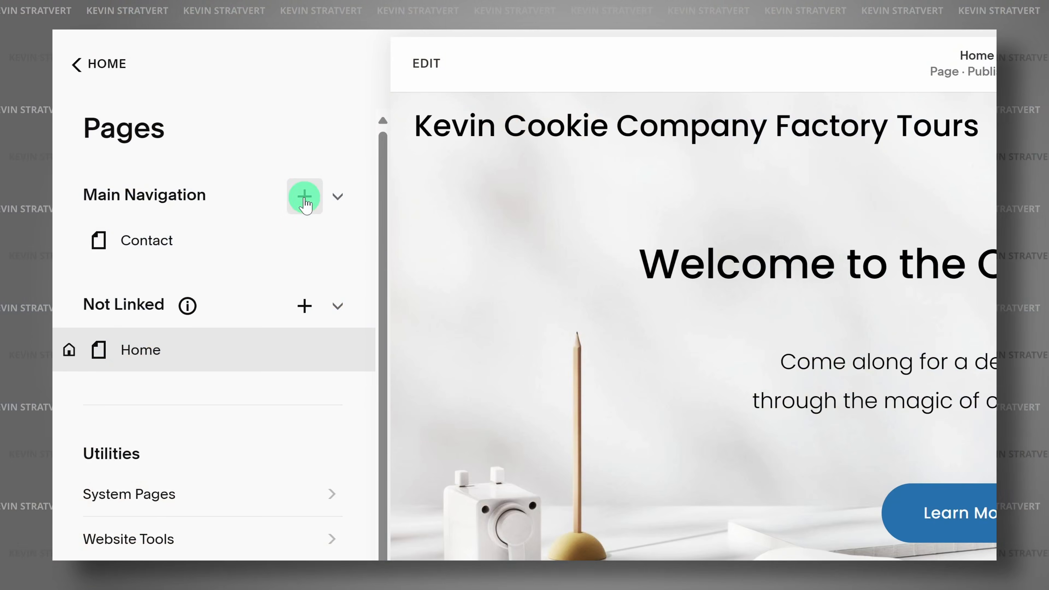
left_click(425, 273)
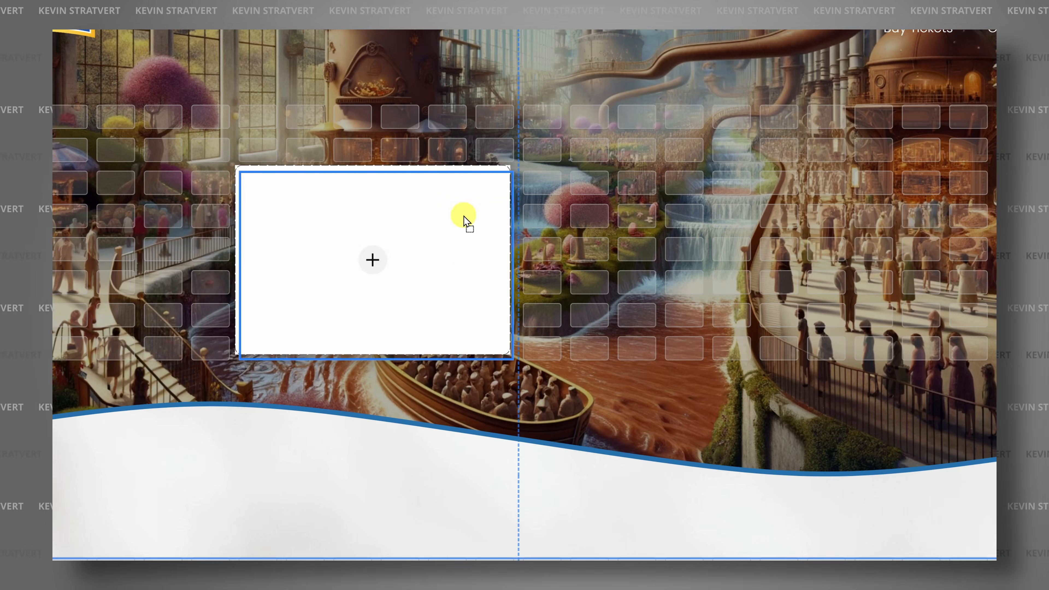
left_click_drag(463, 216, 578, 164)
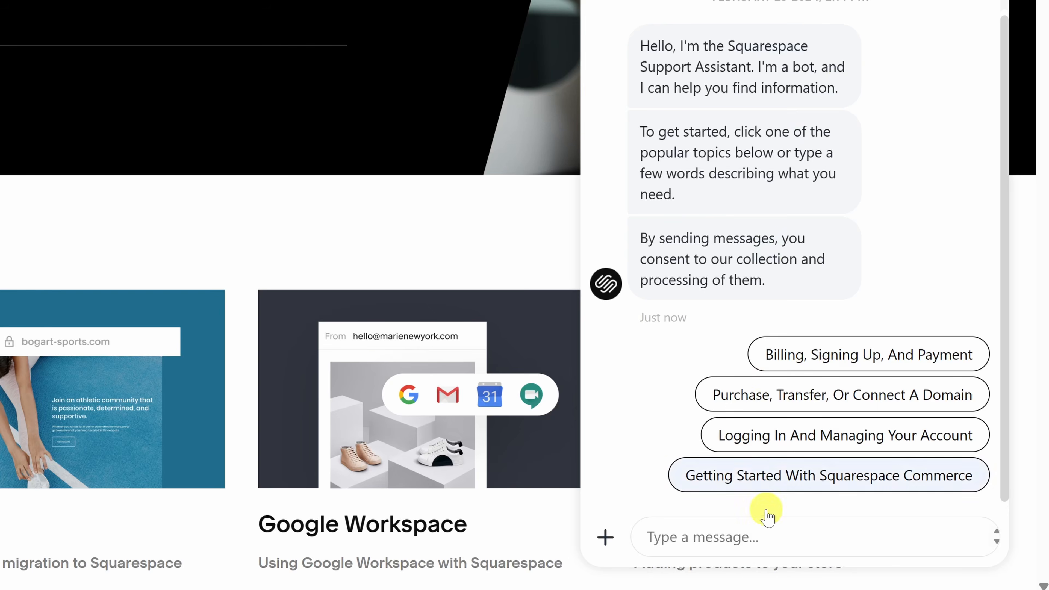
Step: Start writing a message to the Squarespace Support Assistant, beginning with "I need su"
left_click(749, 542)
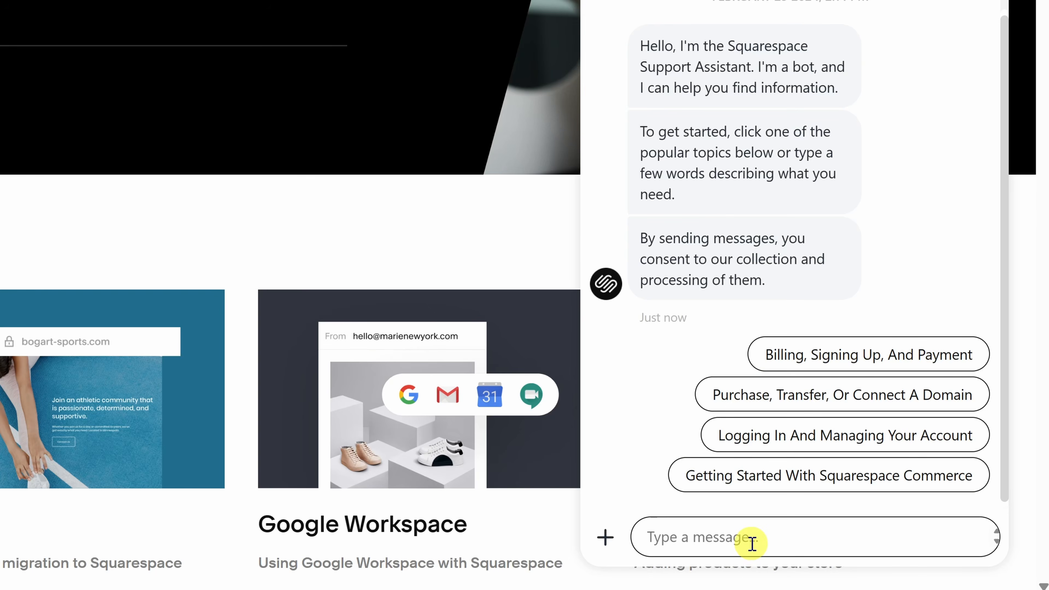
type("I need su")
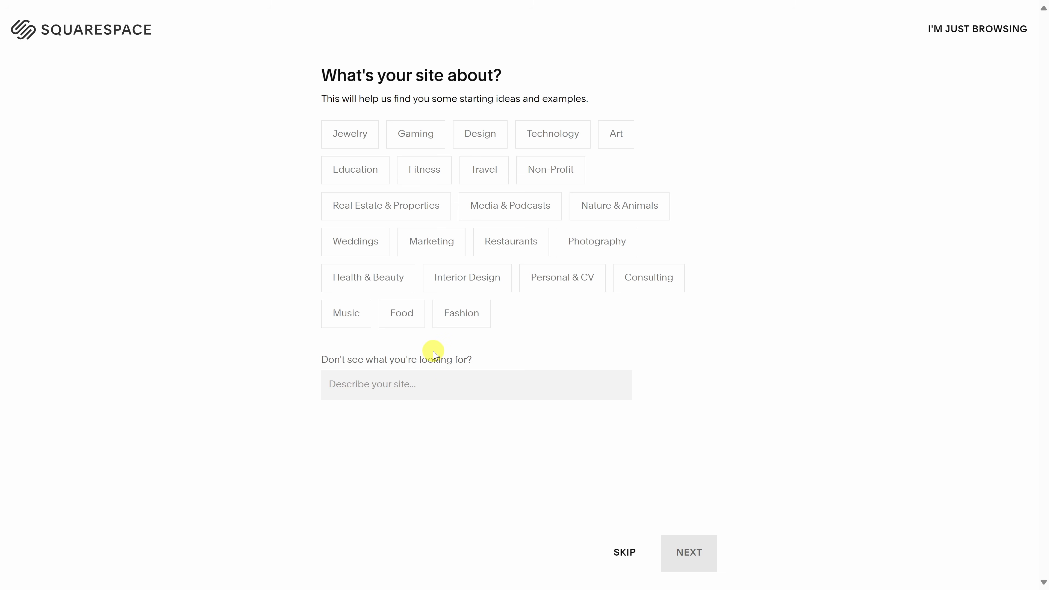
Step: Answer the setup questions with Food as the site's subject and Sell products as the top goal
left_click(408, 326)
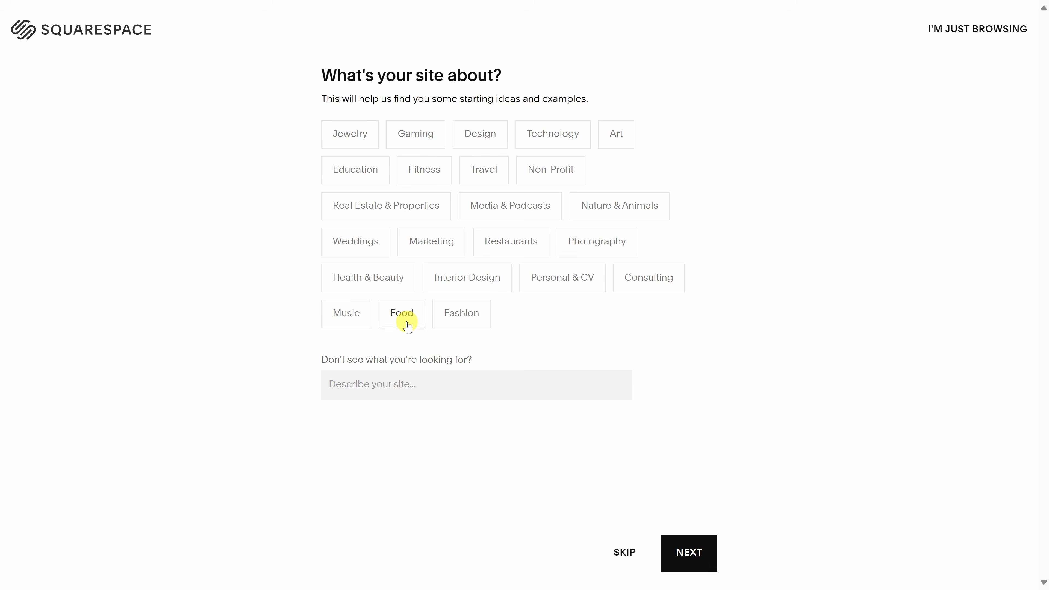
left_click(689, 551)
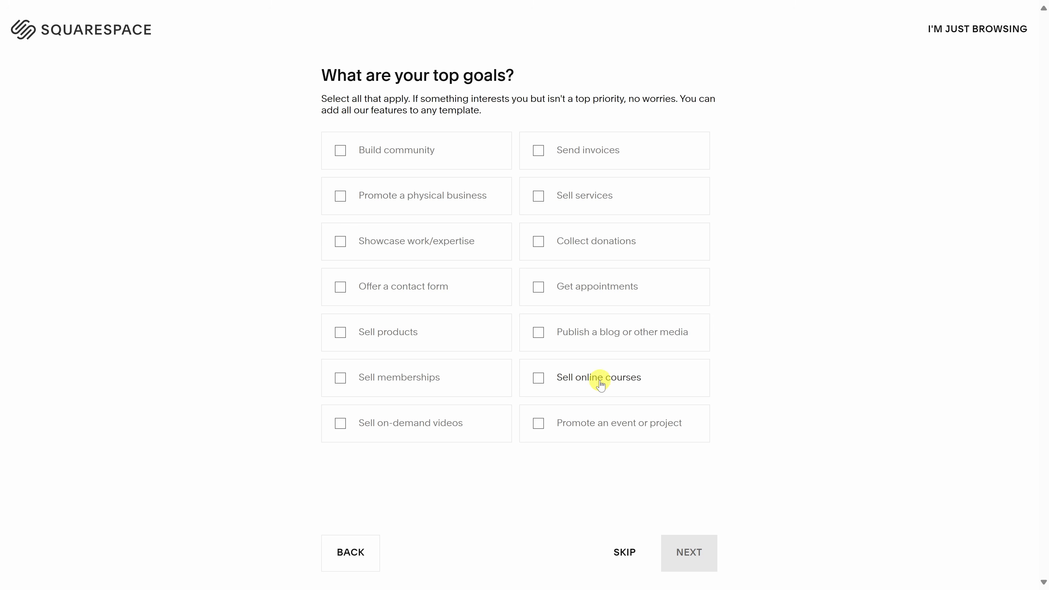
left_click(368, 338)
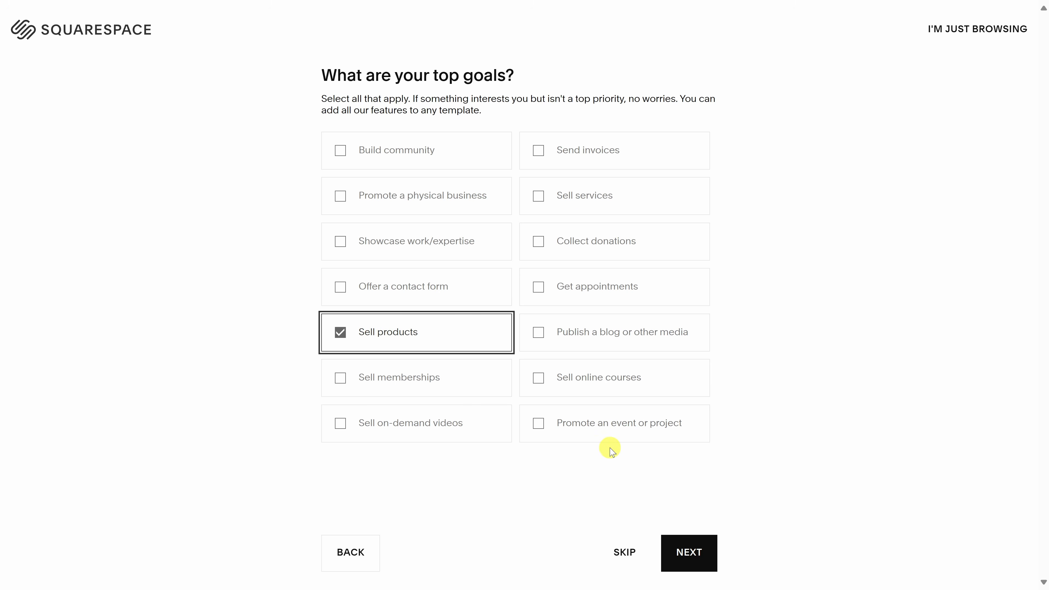
left_click(688, 553)
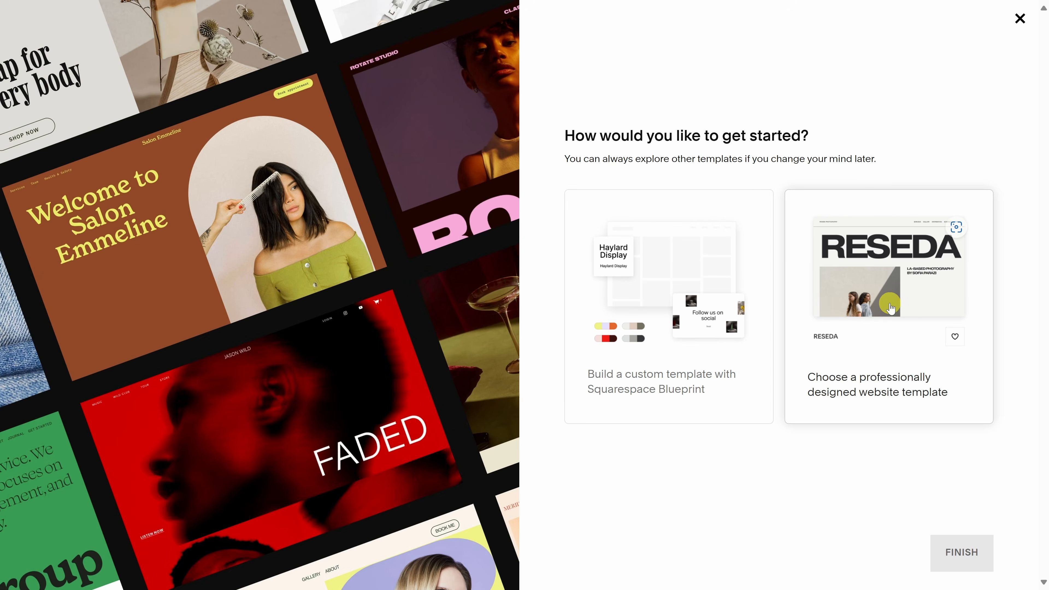
Step: Choose to start from a professionally designed website template and look over the first suggested templates
left_click(890, 308)
left_click(961, 553)
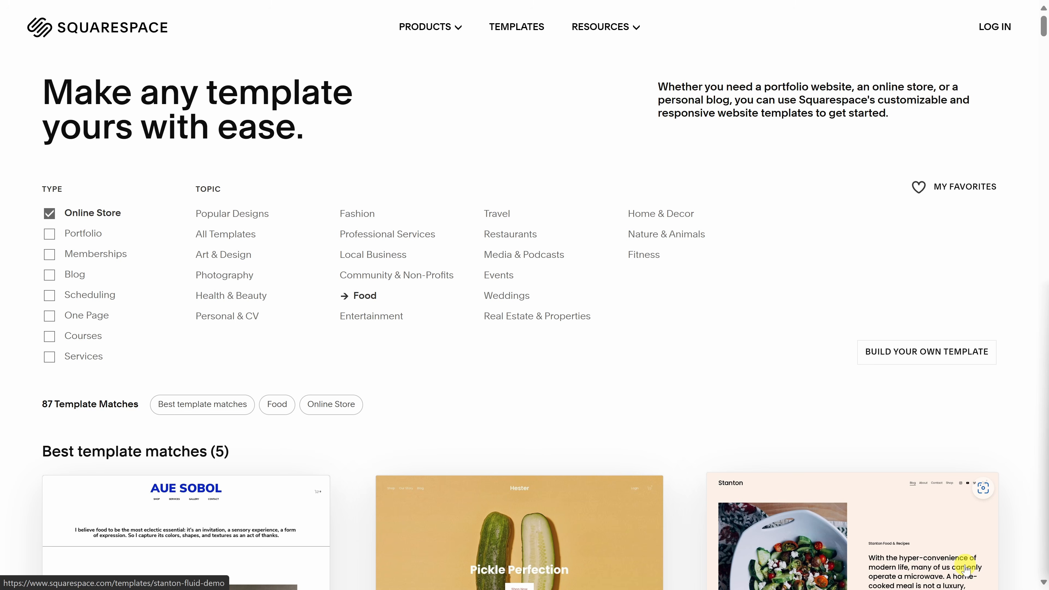
scroll(911, 471, "down", 2)
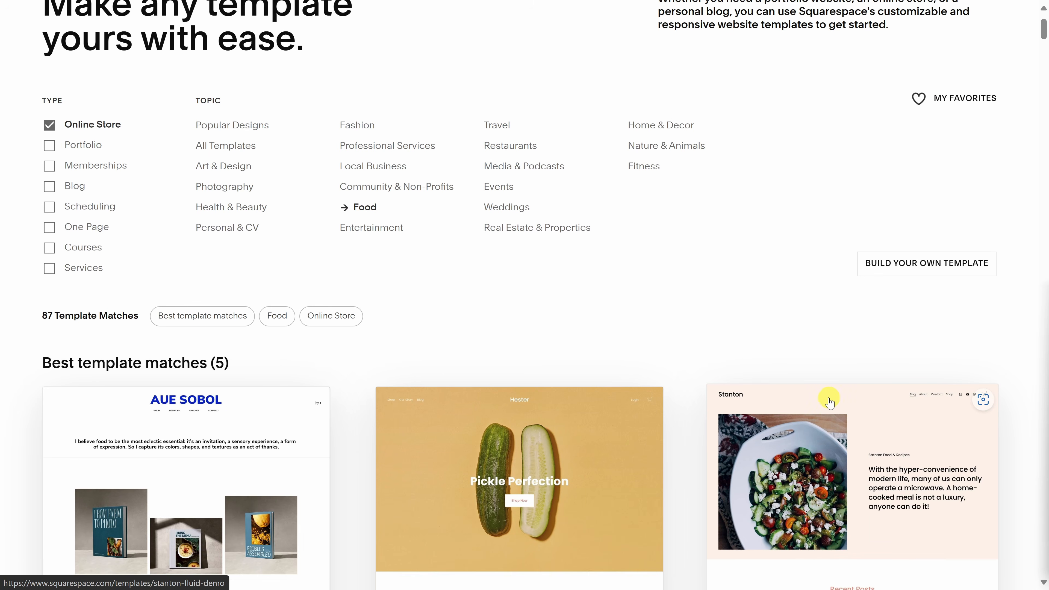
scroll(830, 396, "up", 2)
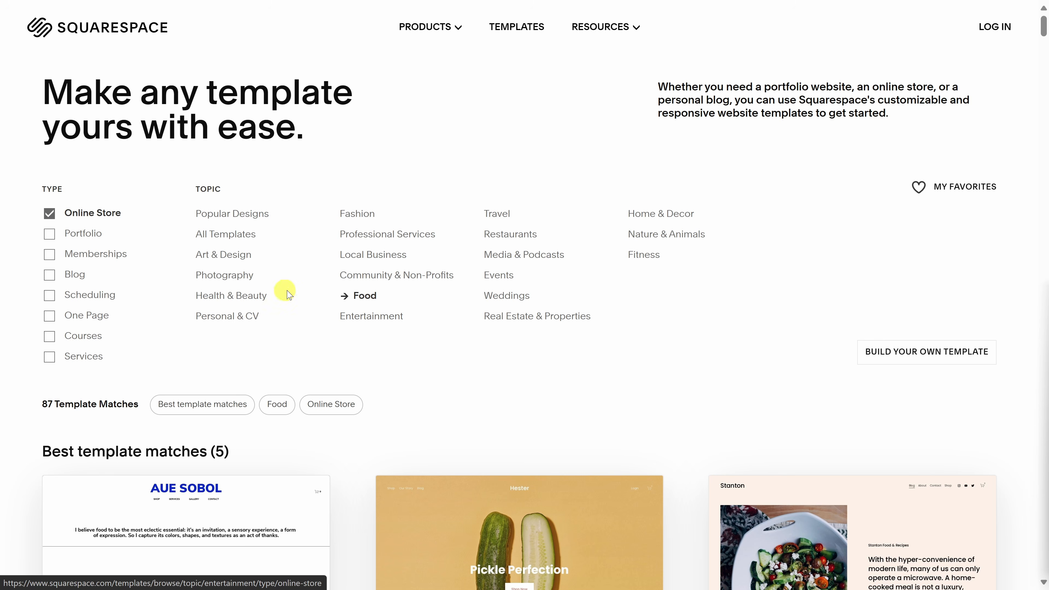
Step: Filter the online store templates by the Popular Designs topic and examine the best matches
left_click(237, 215)
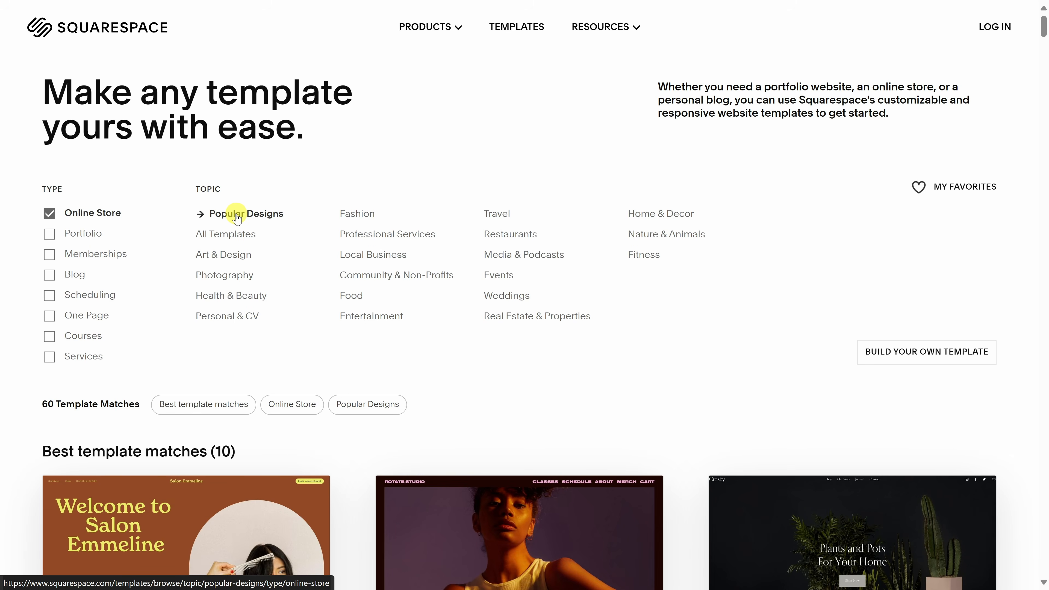
scroll(238, 213, "down", 5)
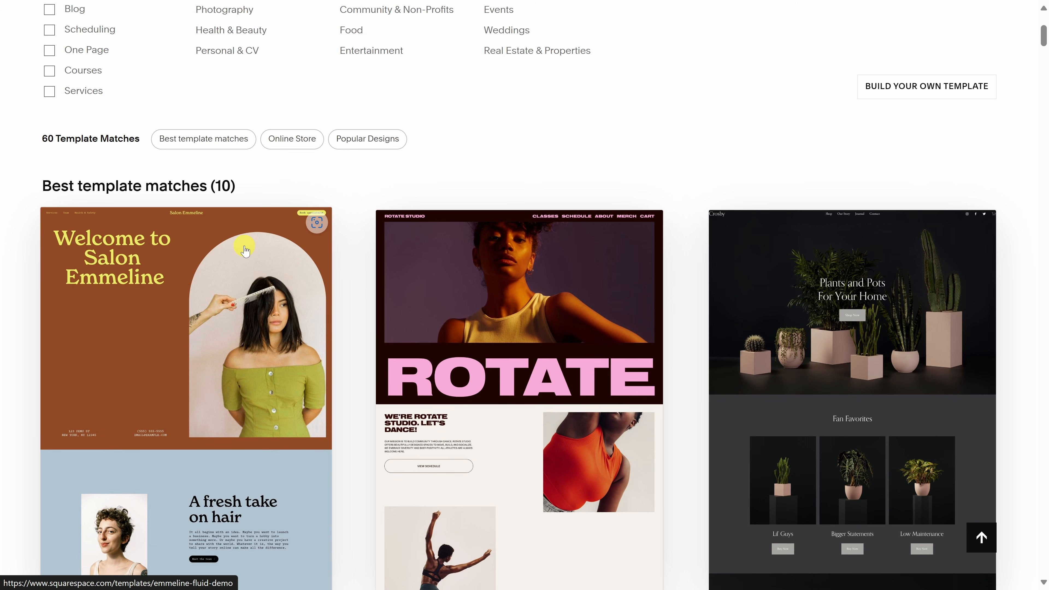
scroll(359, 235, "down", 3)
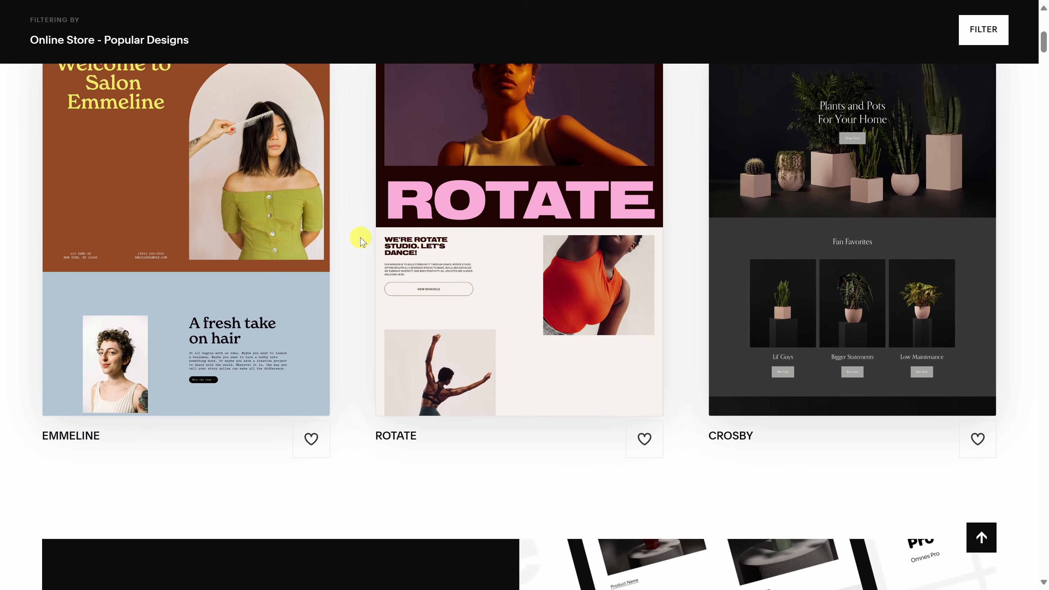
scroll(357, 242, "up", 2)
scroll(355, 241, "down", 15)
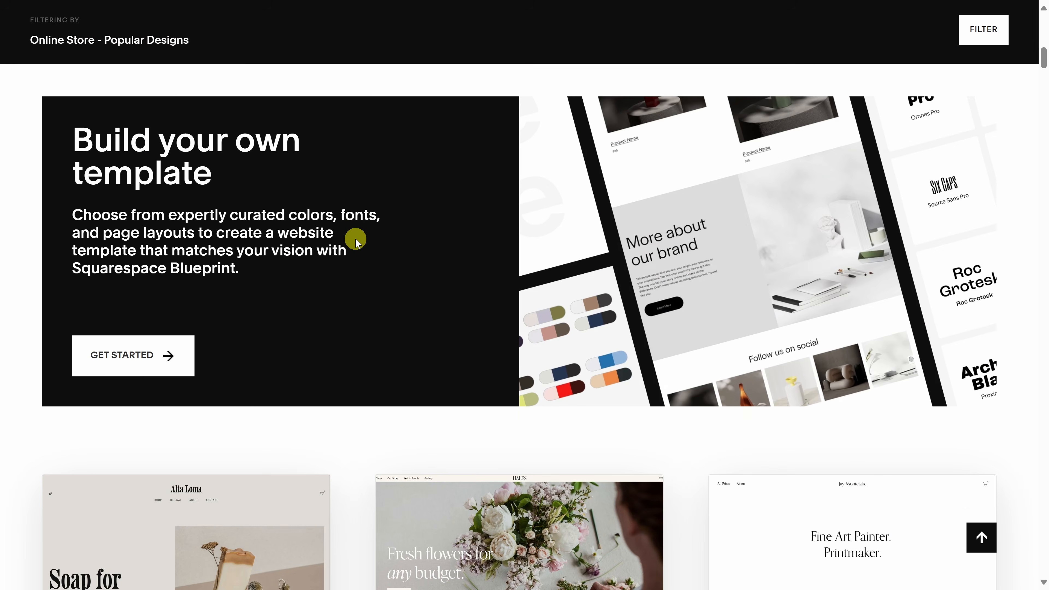
scroll(356, 242, "down", 2)
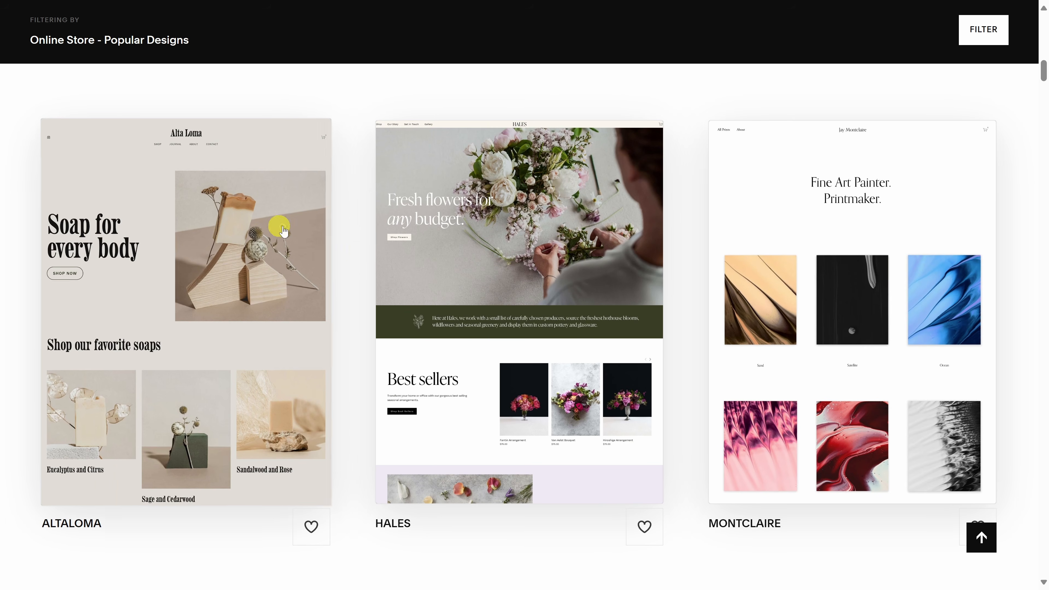
scroll(595, 297, "down", 2)
scroll(586, 284, "down", 10)
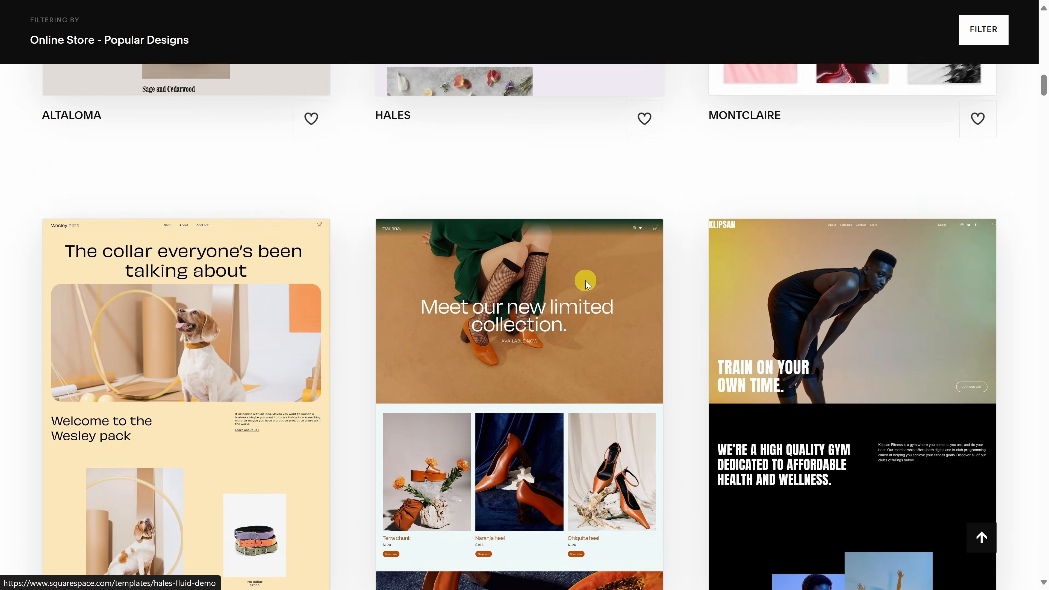
scroll(586, 284, "up", 2)
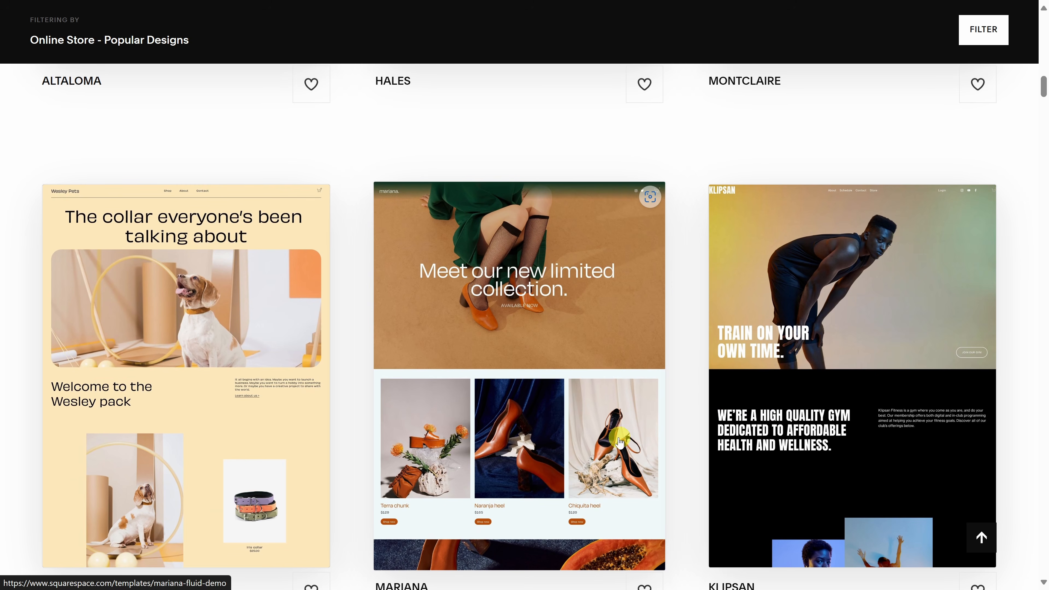
scroll(394, 273, "down", 2)
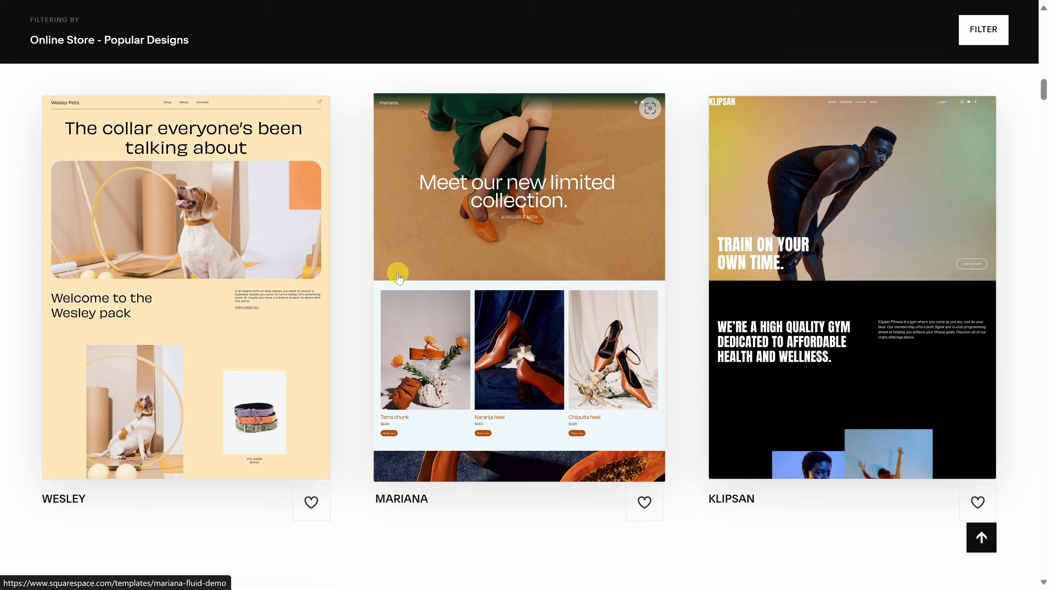
scroll(400, 285, "down", 10)
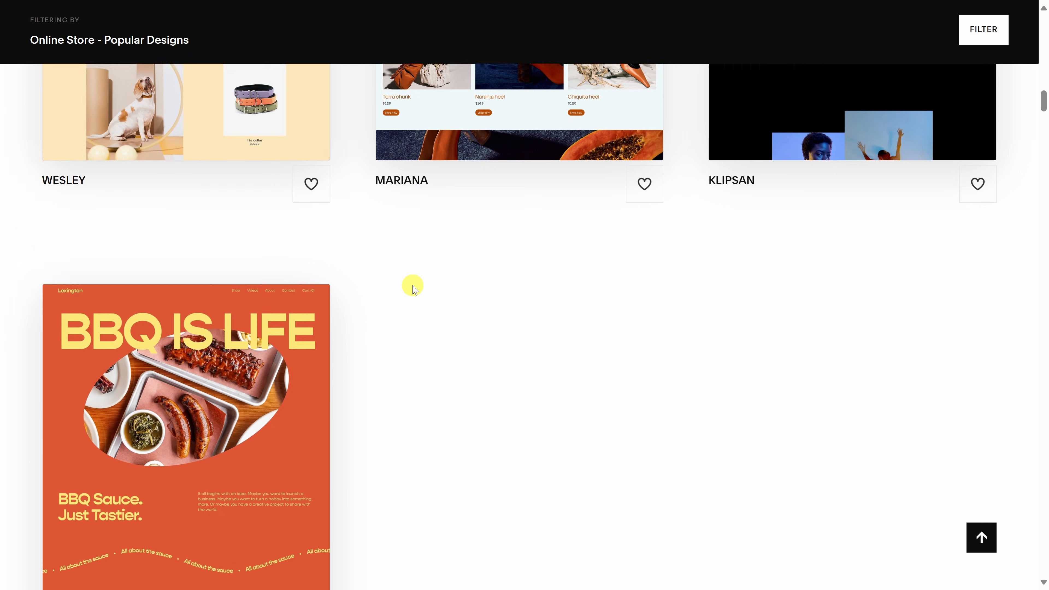
scroll(418, 293, "up", 20)
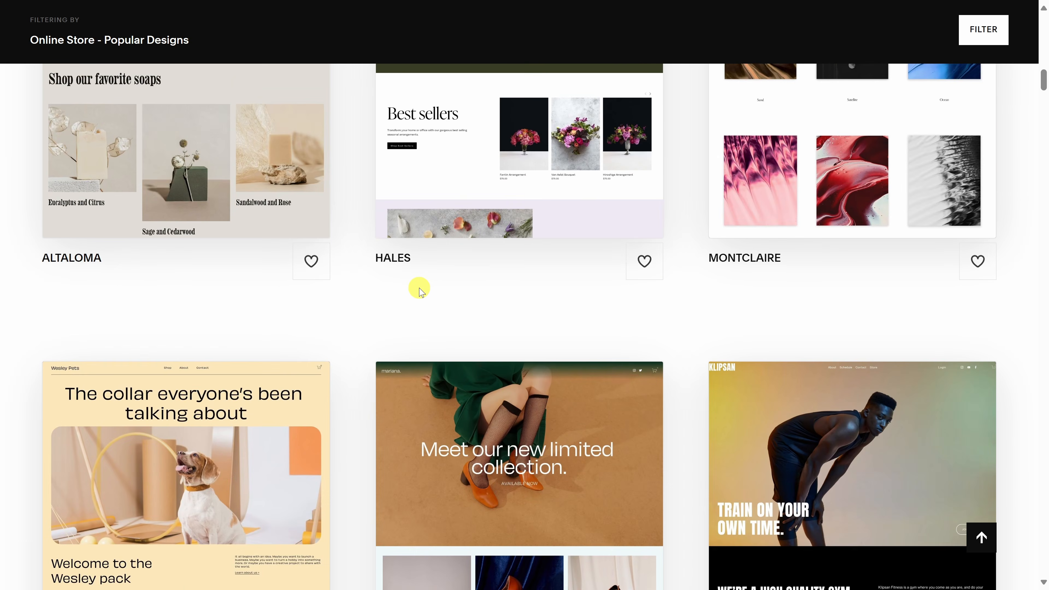
scroll(424, 286, "up", 20)
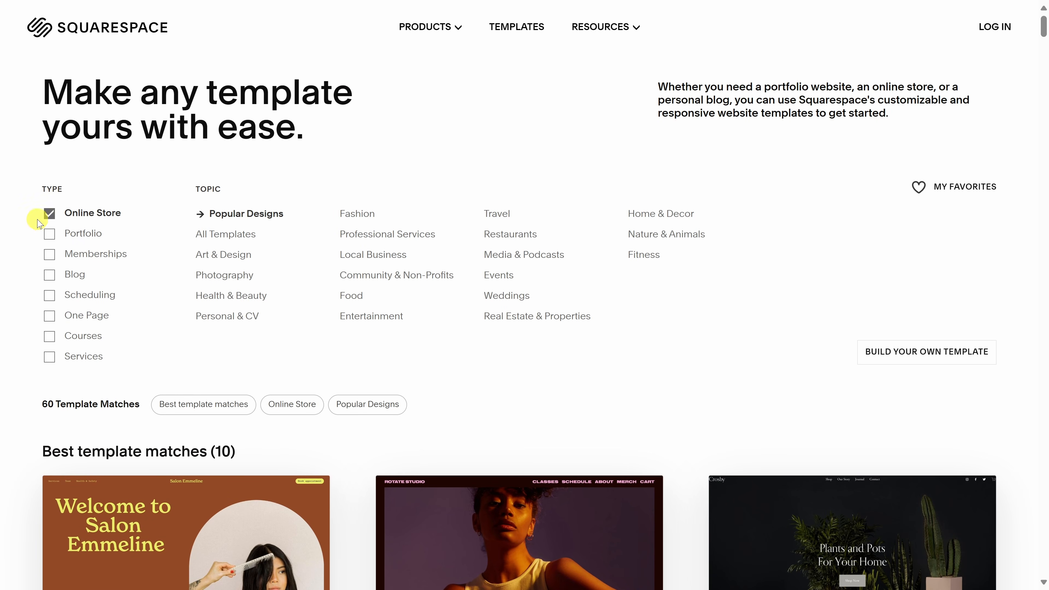
Step: Switch the template type to Portfolio, view its popular designs, and examine the matches for the Food topic
left_click(50, 235)
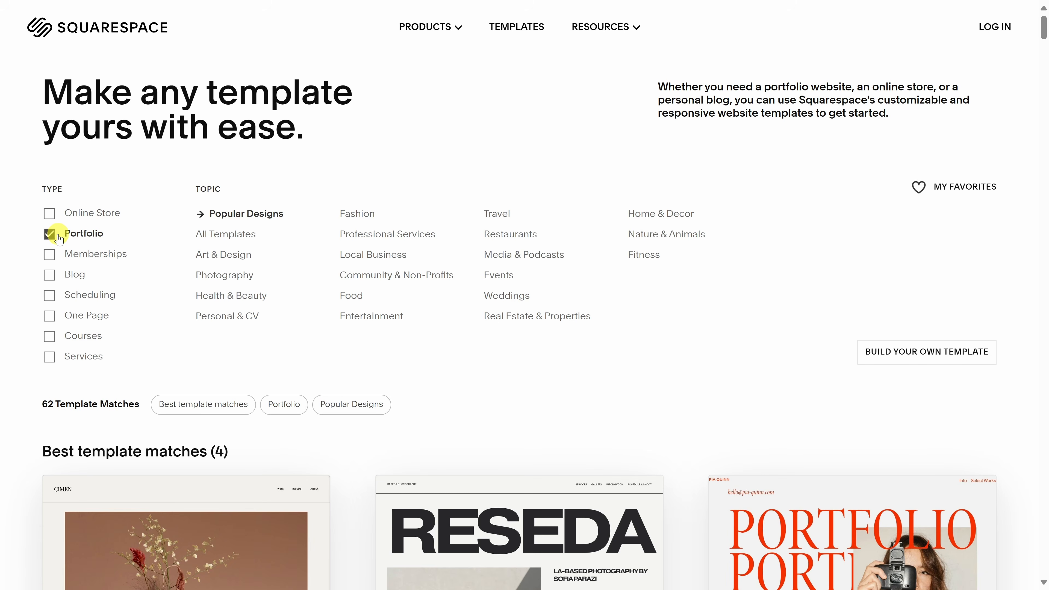
scroll(65, 230, "down", 8)
scroll(70, 234, "up", 8)
left_click(351, 300)
scroll(364, 301, "down", 10)
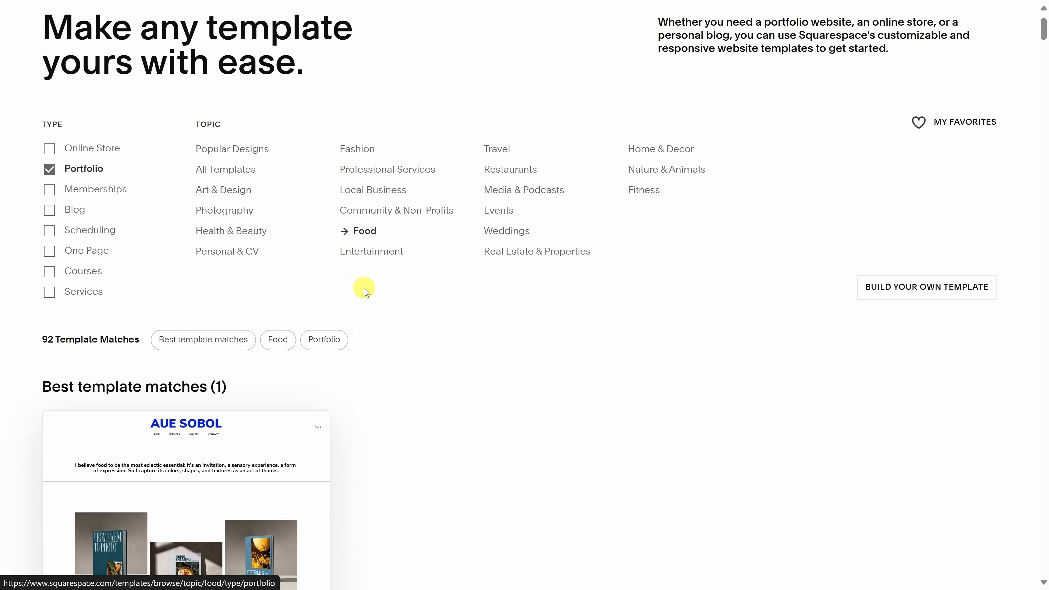
scroll(453, 308, "down", 7)
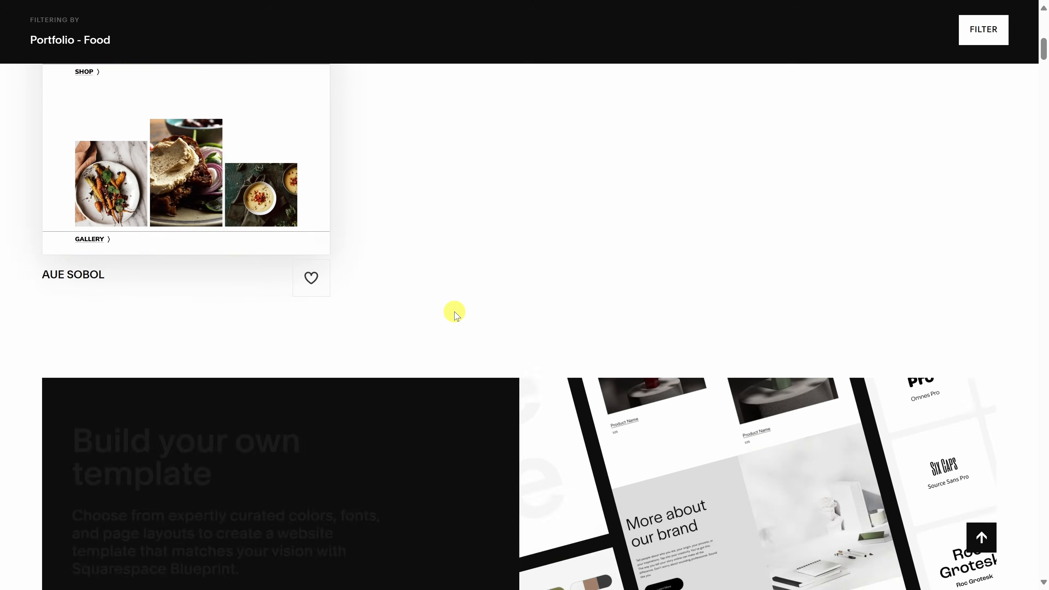
scroll(454, 306, "up", 17)
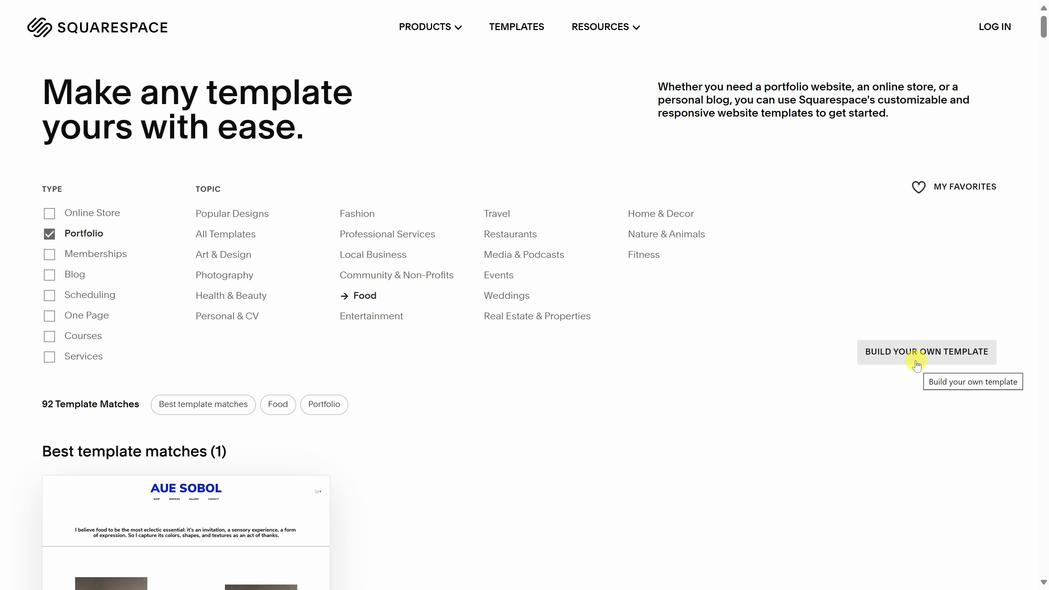
Step: Start building a custom template and title the site "Kevin Cookie Company Factory Tours"
left_click(915, 351)
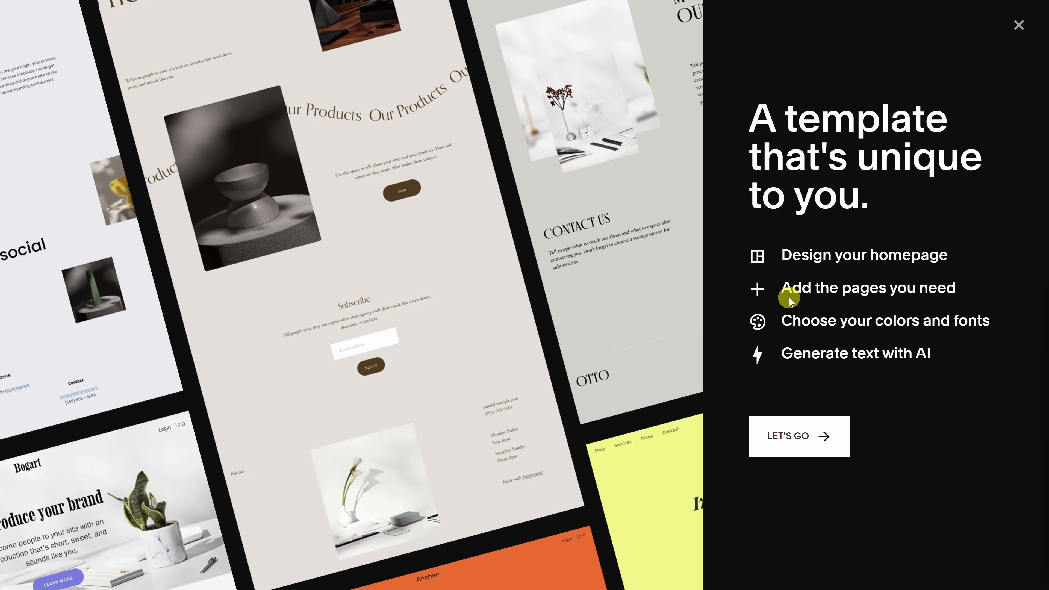
left_click(800, 438)
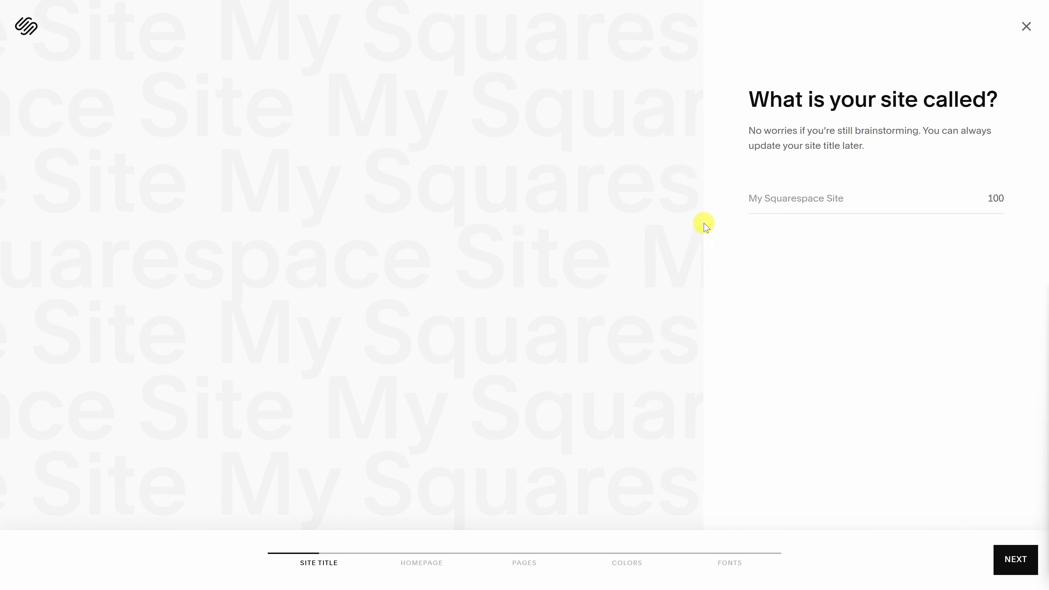
left_click(777, 204)
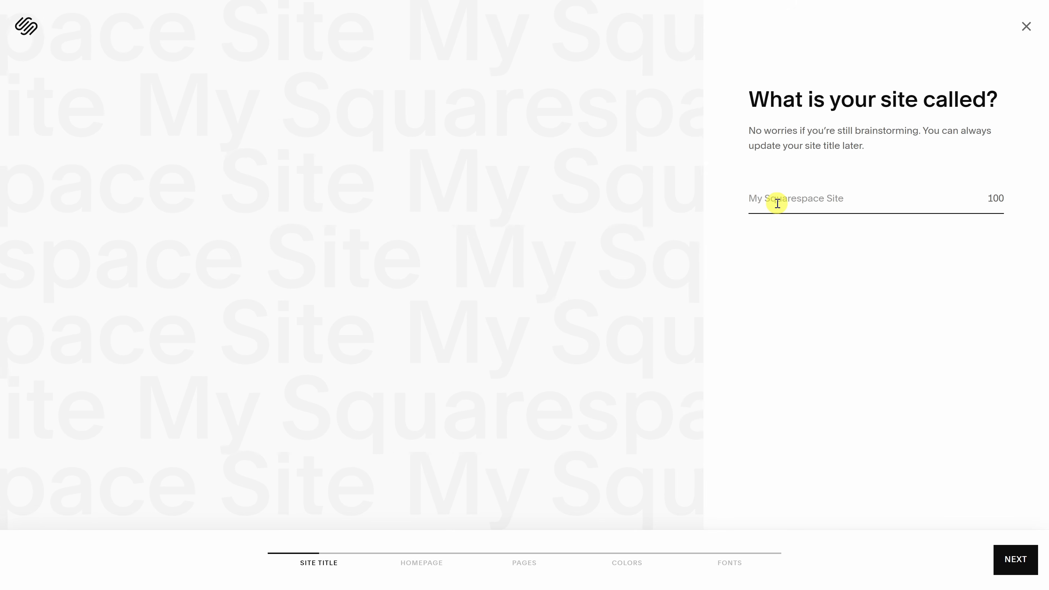
type("Kevin Cookie Company Factory Tours")
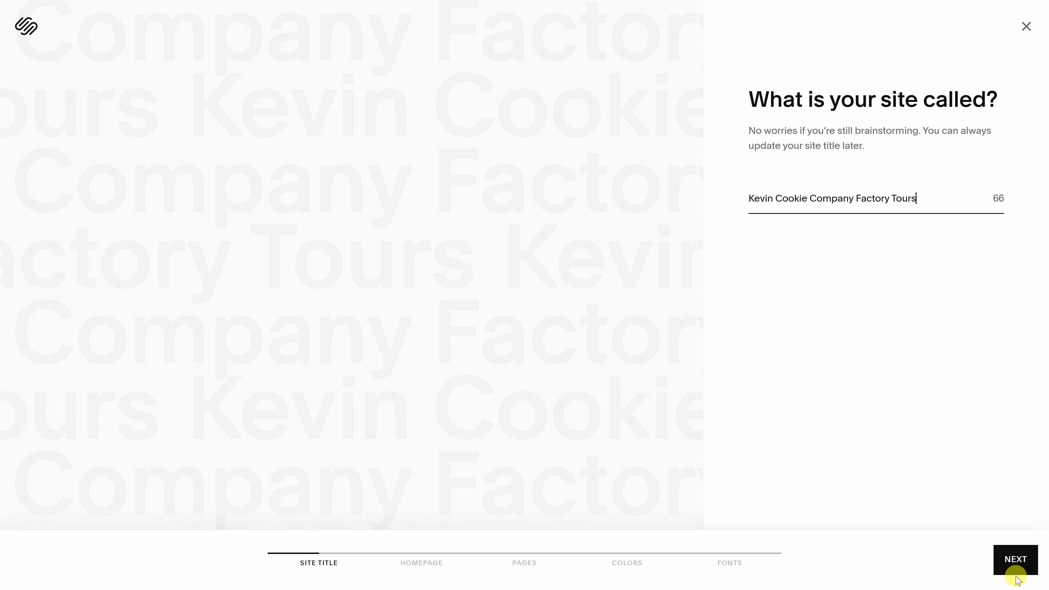
left_click(1014, 566)
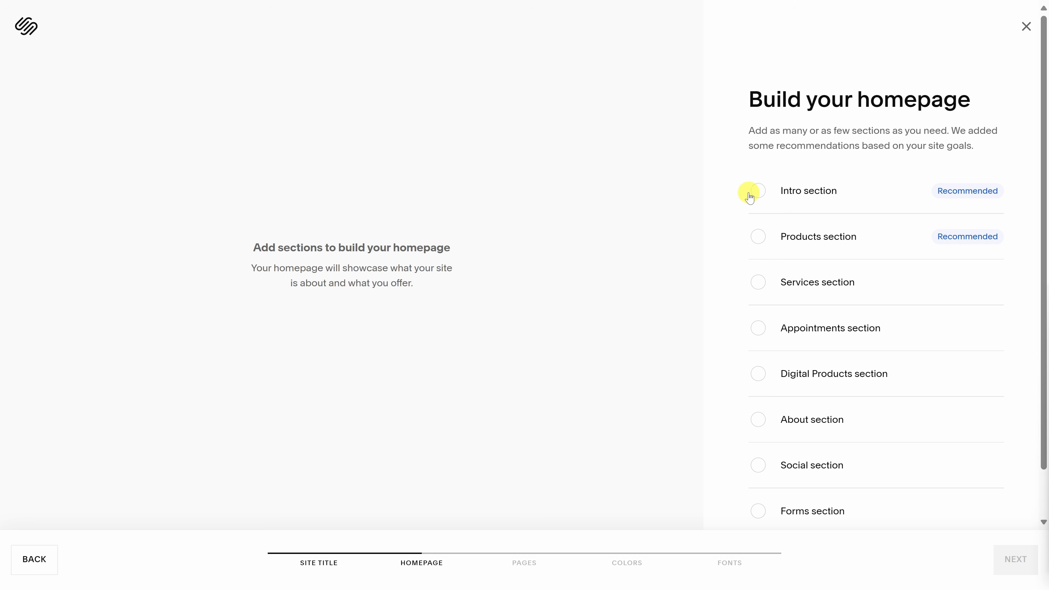
Step: Add an Intro section to the homepage using the bright desk-and-plant layout with introduction text and a Learn More button
left_click(758, 191)
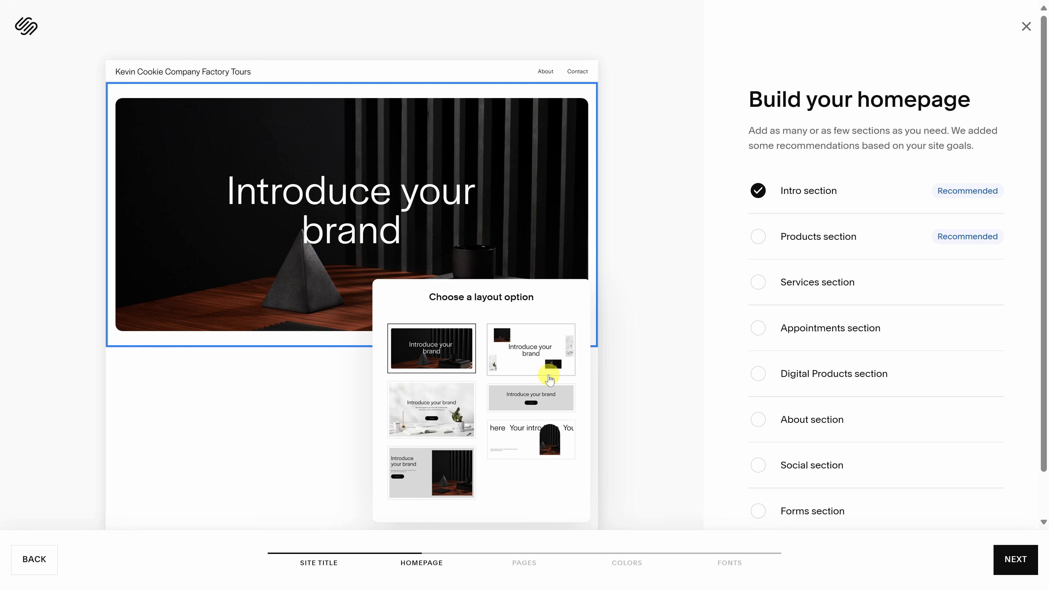
left_click(447, 414)
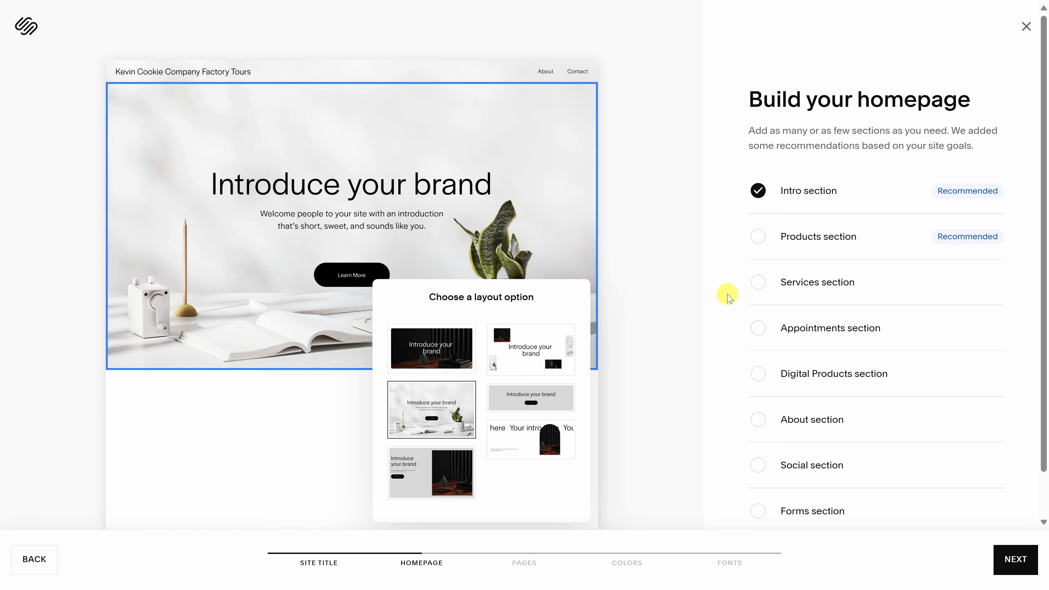
Step: Add an About section with the overlapping-photos layout and a Footer section with Location, Hours and Contact columns, completing the homepage
left_click(756, 425)
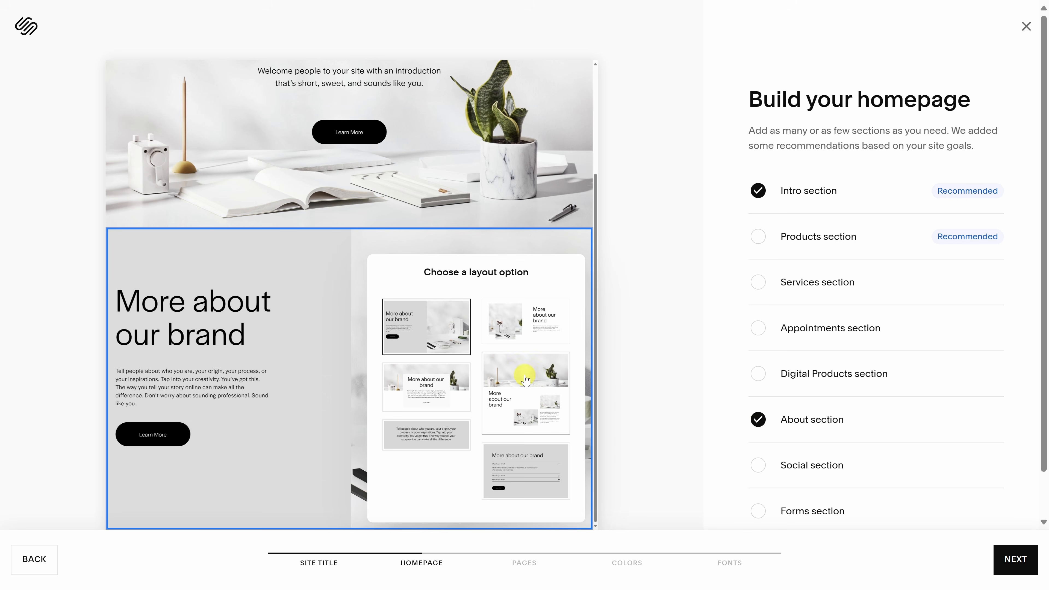
left_click(518, 329)
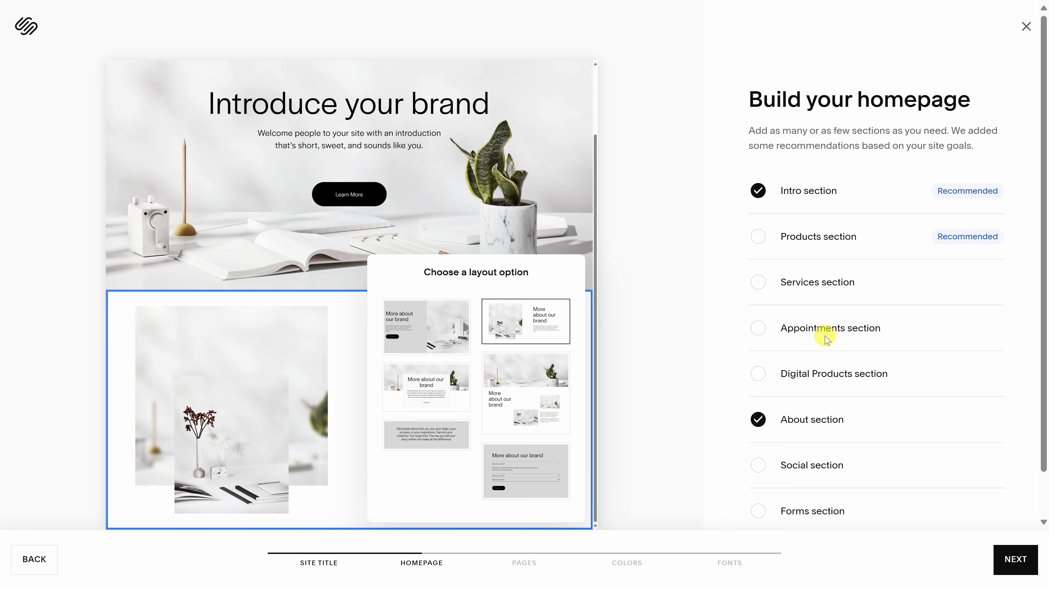
scroll(862, 367, "down", 1)
left_click(759, 509)
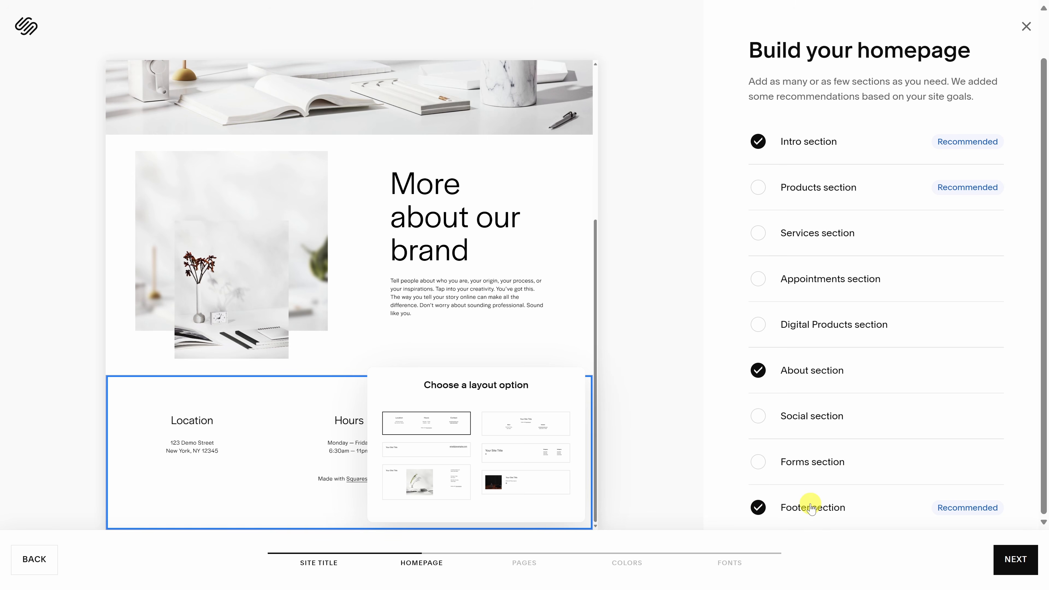
left_click(444, 420)
left_click(654, 435)
scroll(488, 372, "up", 5)
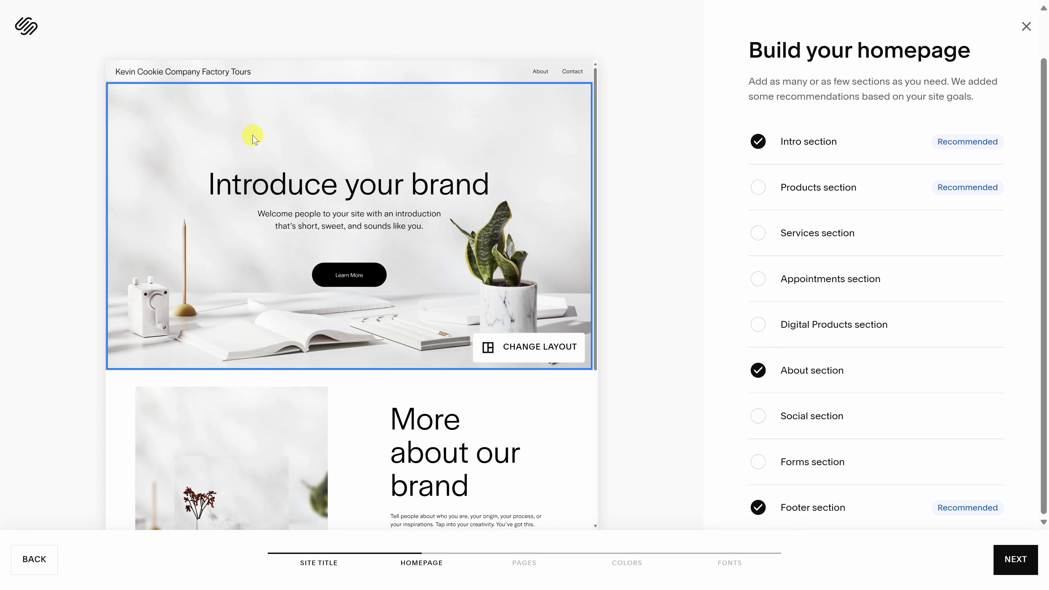
scroll(553, 164, "down", 5)
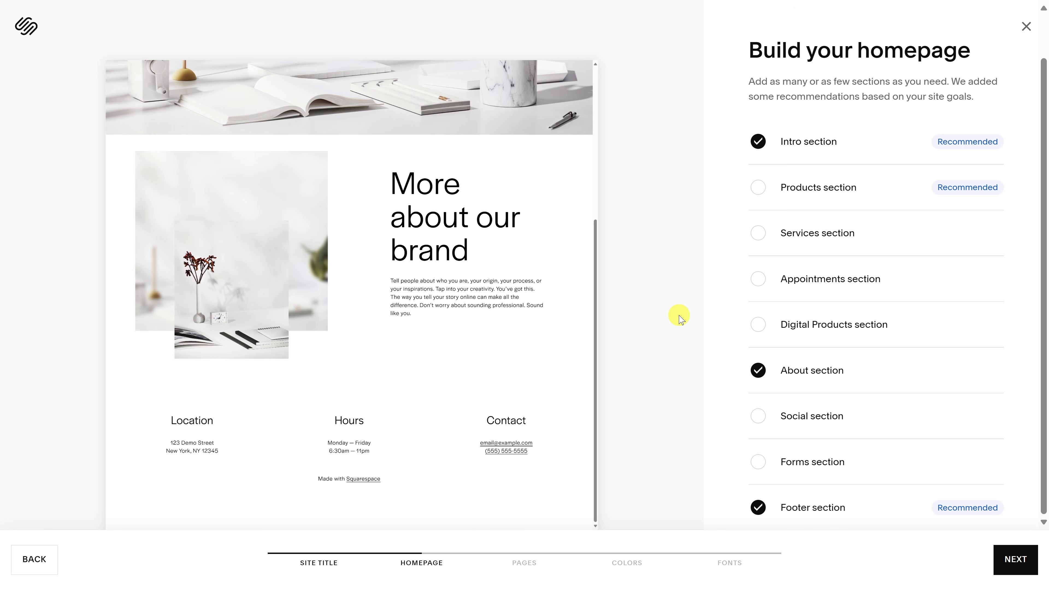
left_click(1013, 565)
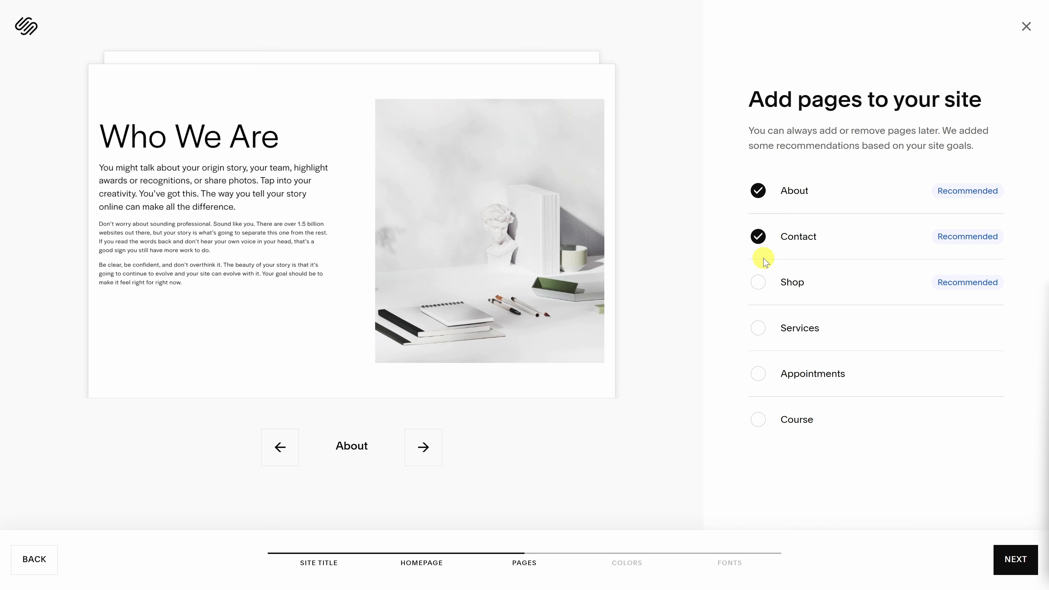
Step: Leave the About page out of the site, keeping Contact, and apply the monochromatic light-grey and blue color palette
left_click(758, 190)
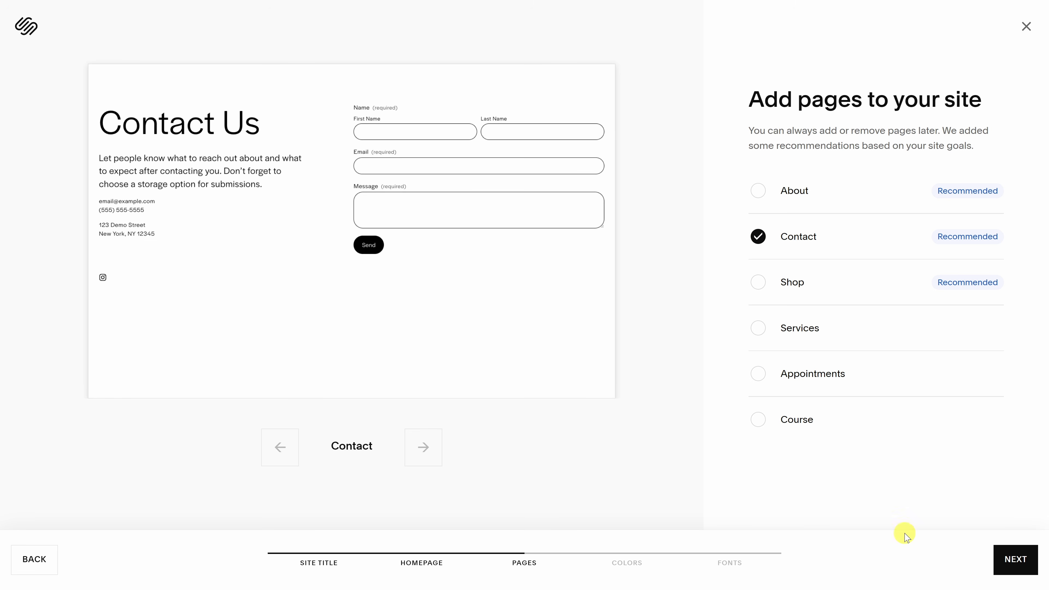
left_click(1018, 566)
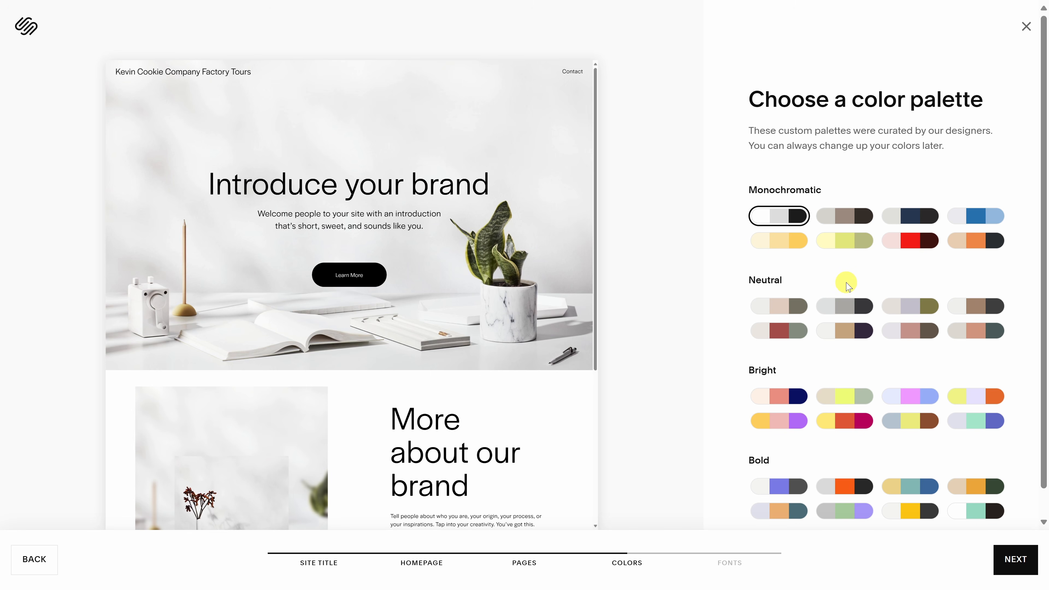
left_click(979, 218)
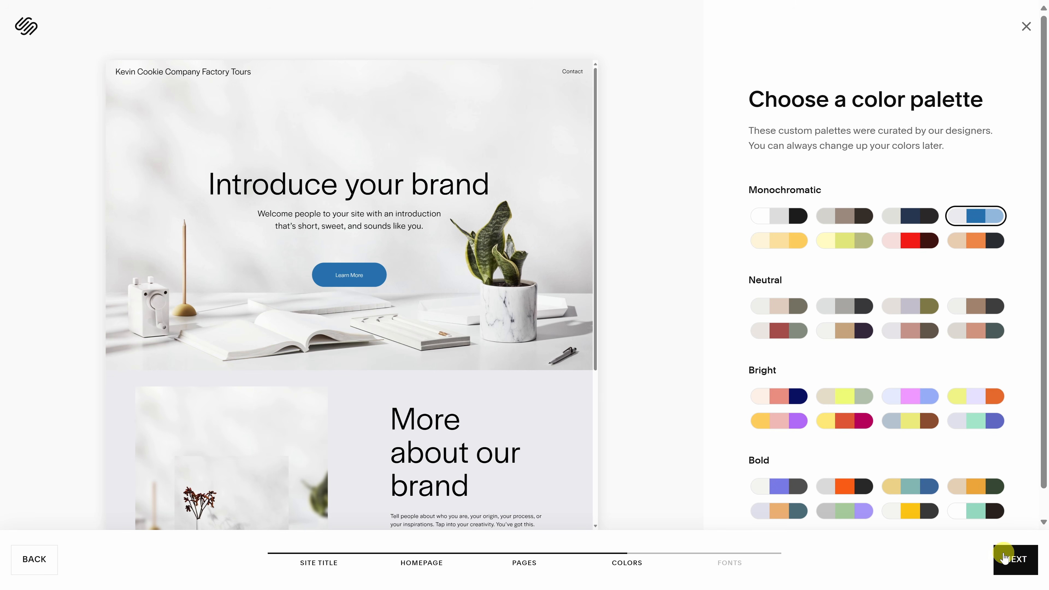
left_click(1019, 560)
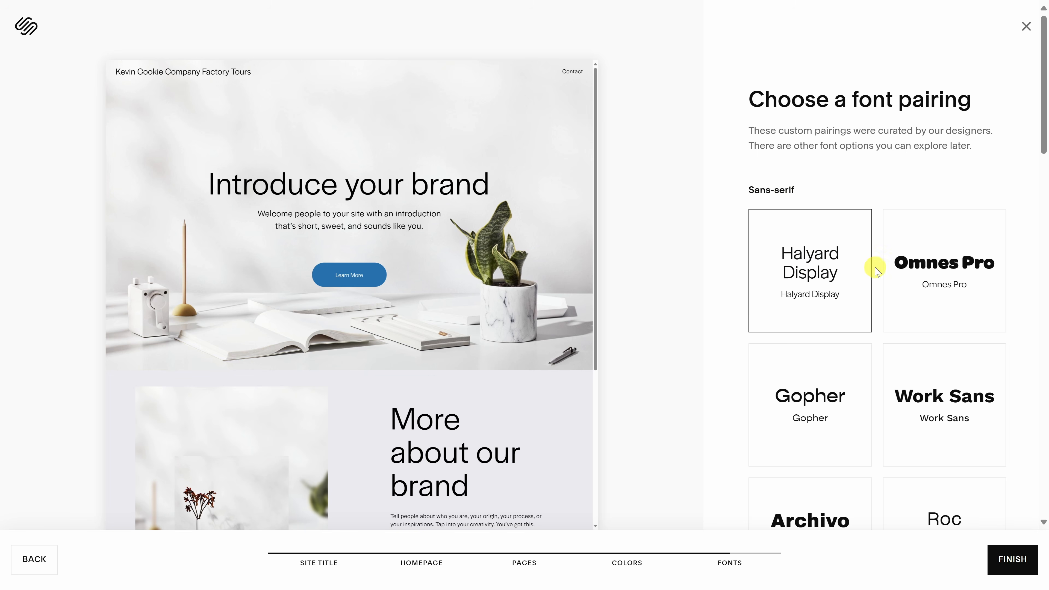
Step: Compare the sans-serif, serif and mixed font pairings, choose the Poppins pairing, and finish the custom template
scroll(927, 382, "down", 8)
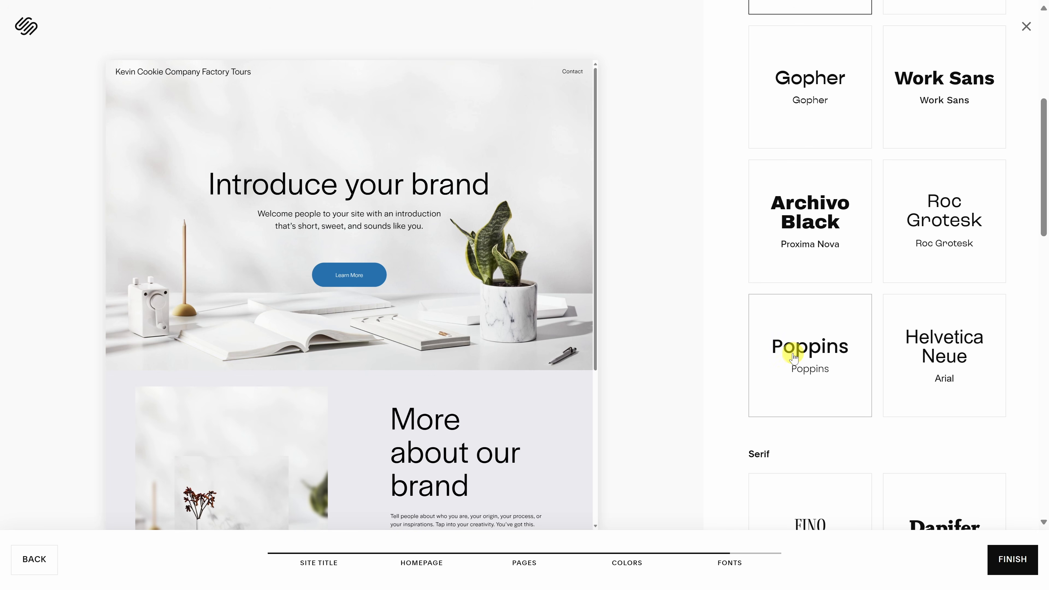
scroll(935, 343, "down", 8)
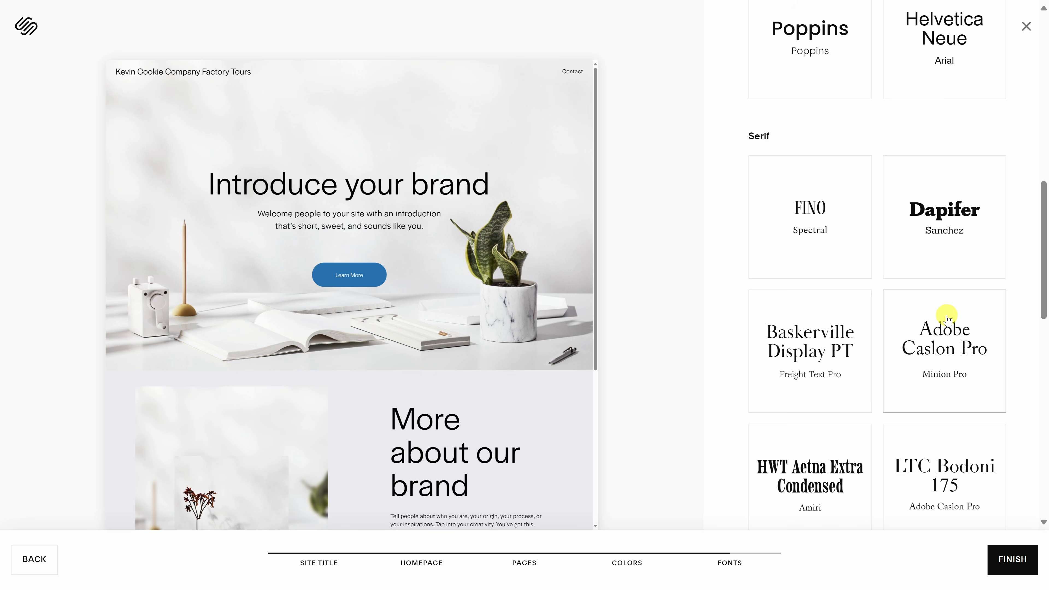
scroll(947, 318, "down", 14)
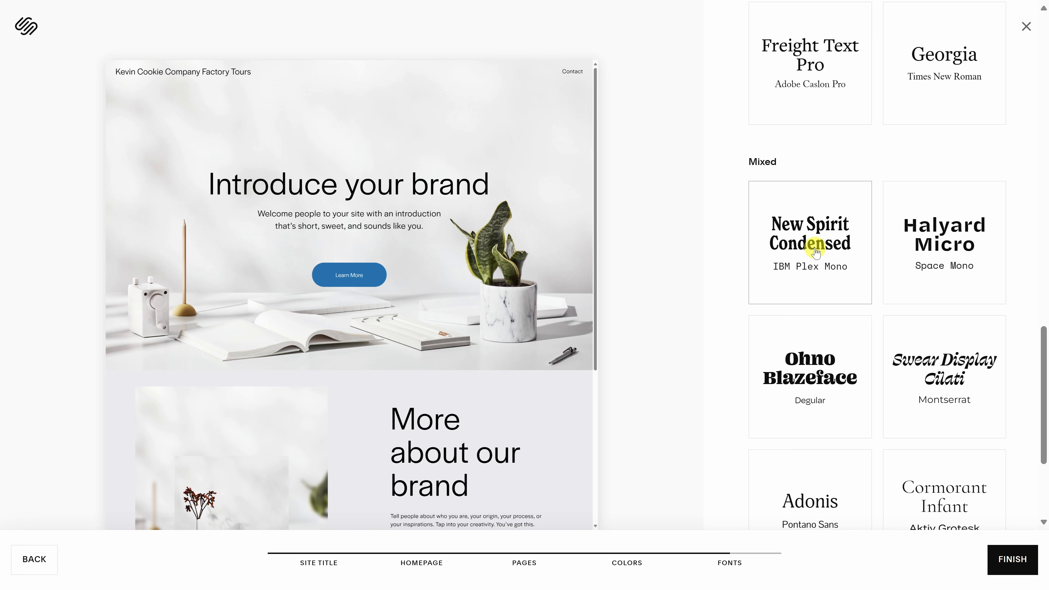
scroll(816, 251, "down", 5)
scroll(849, 393, "up", 15)
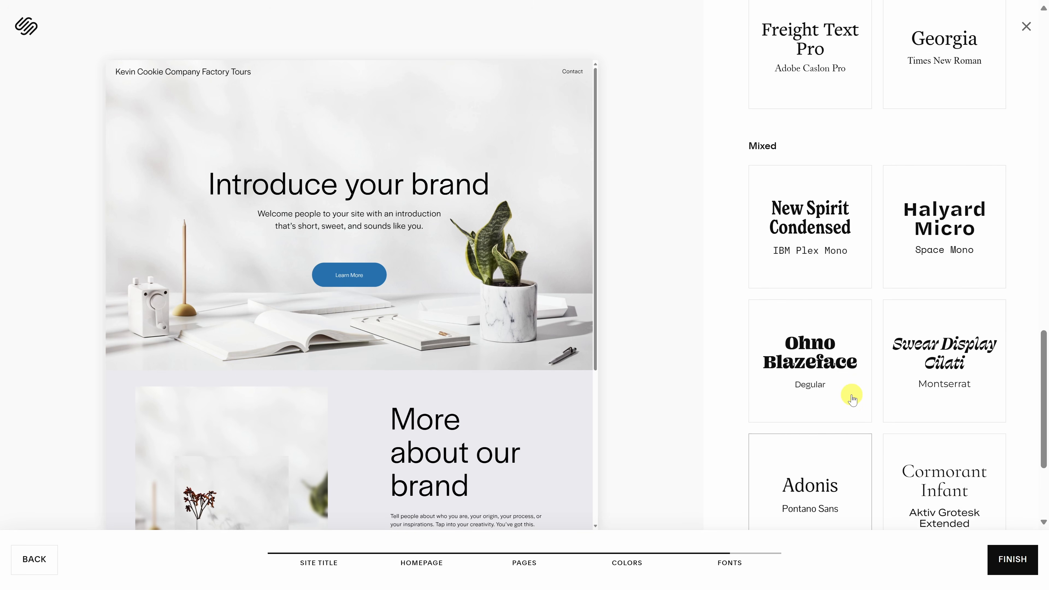
scroll(851, 396, "up", 12)
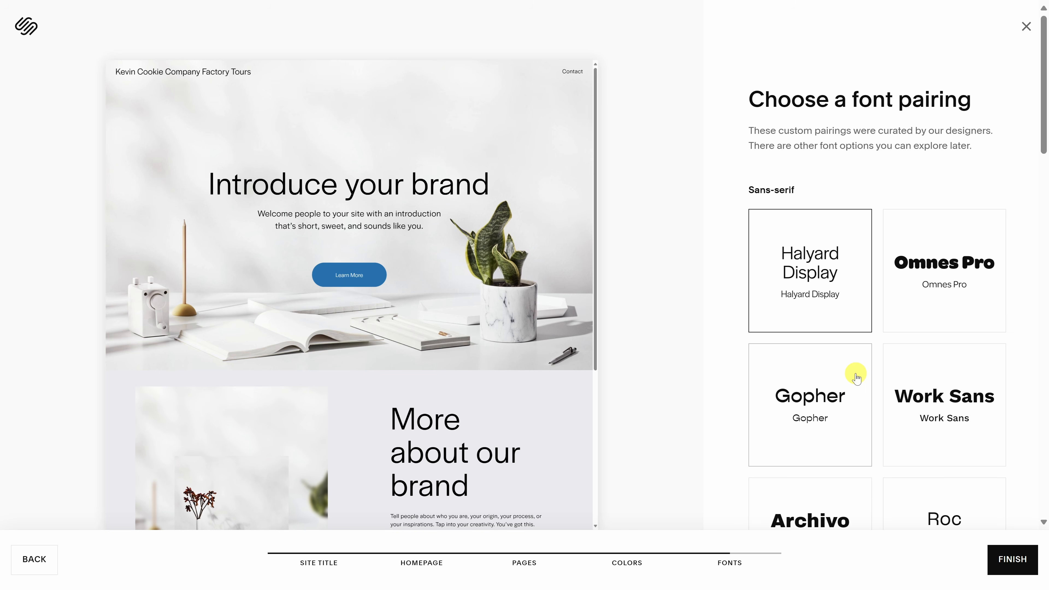
scroll(855, 371, "down", 7)
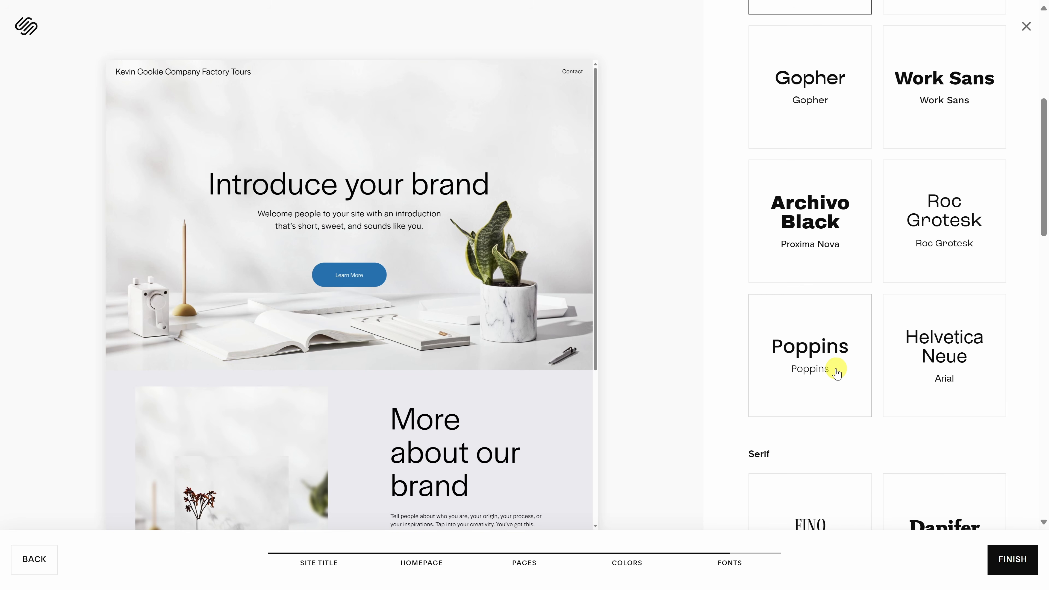
left_click(824, 371)
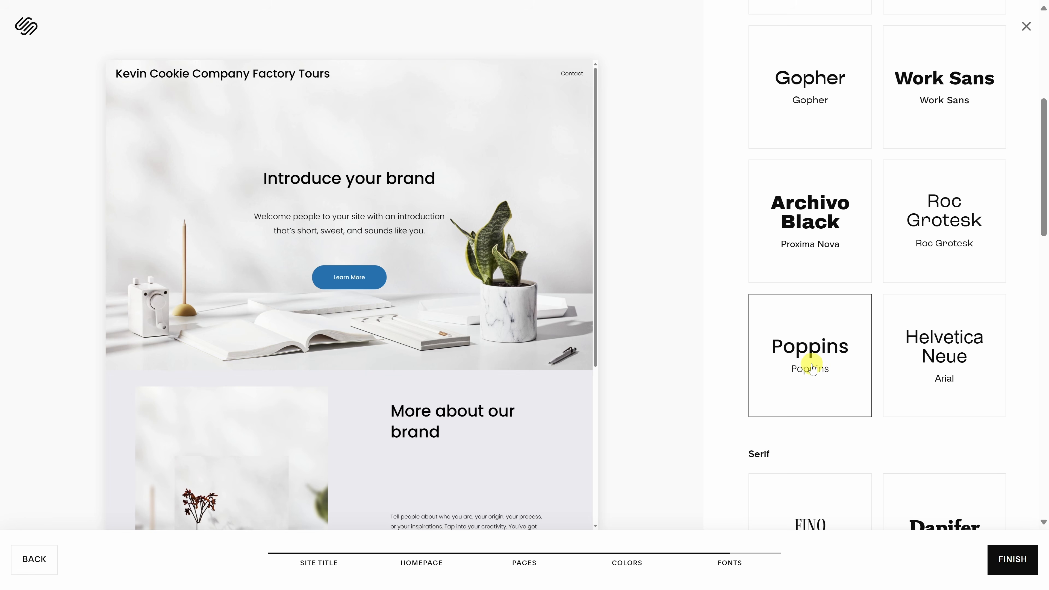
left_click(1019, 570)
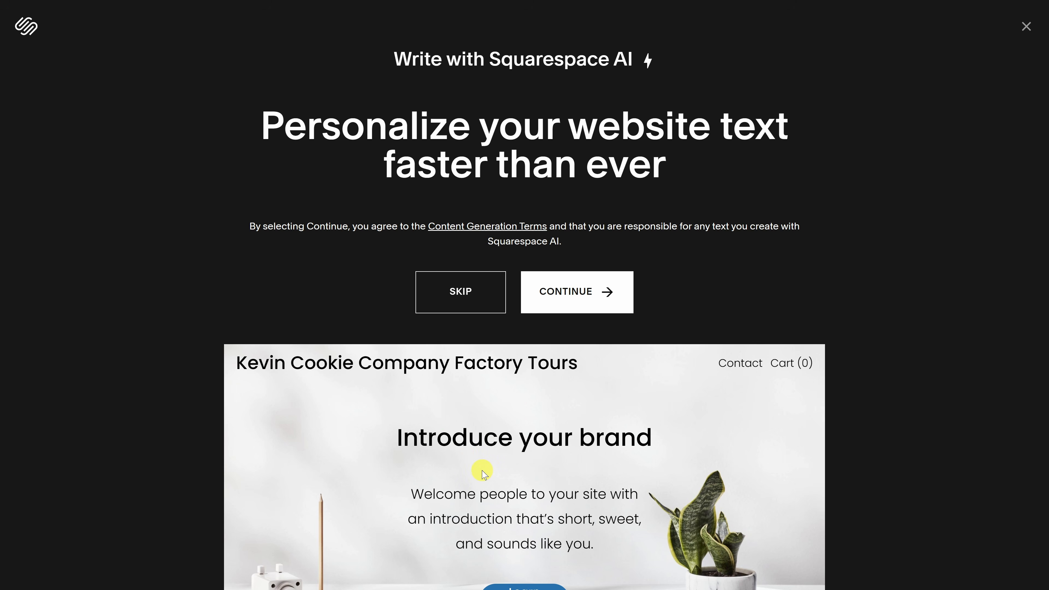
Step: Start AI text personalization and describe the site as the Kevin Cookie Company Factory Tours homepage, offering fans tours showing how its amazing chocolate cookies are made
left_click(580, 305)
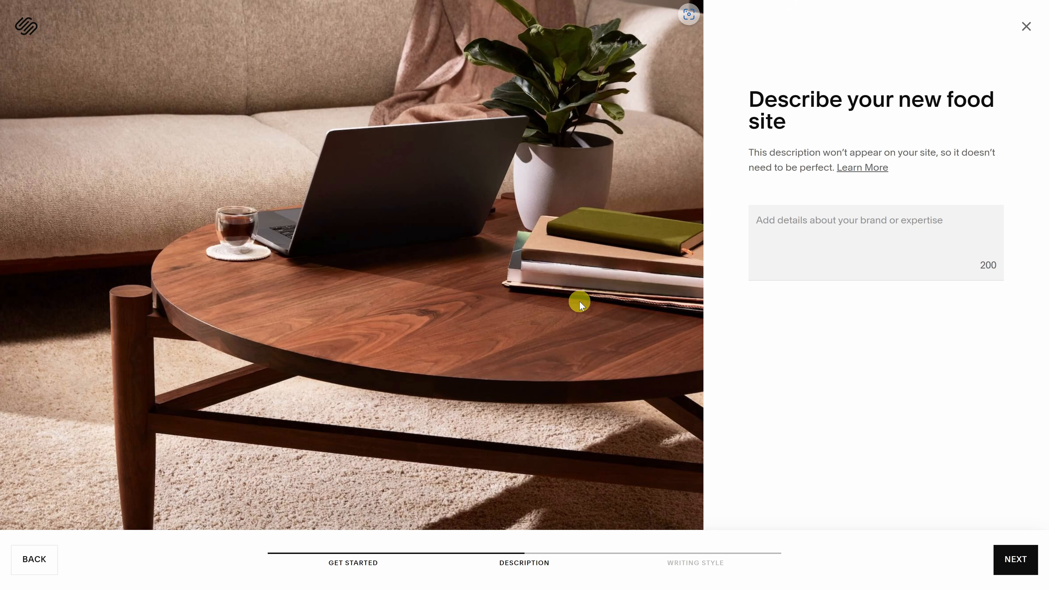
left_click(802, 236)
type("This is the homepage for the Kevin Cookie Company Factory Tours. We offer to take fans of our products on a tour of our factory so they can see how we make our amazing chocolate cookies.")
scroll(811, 236, "up", 2)
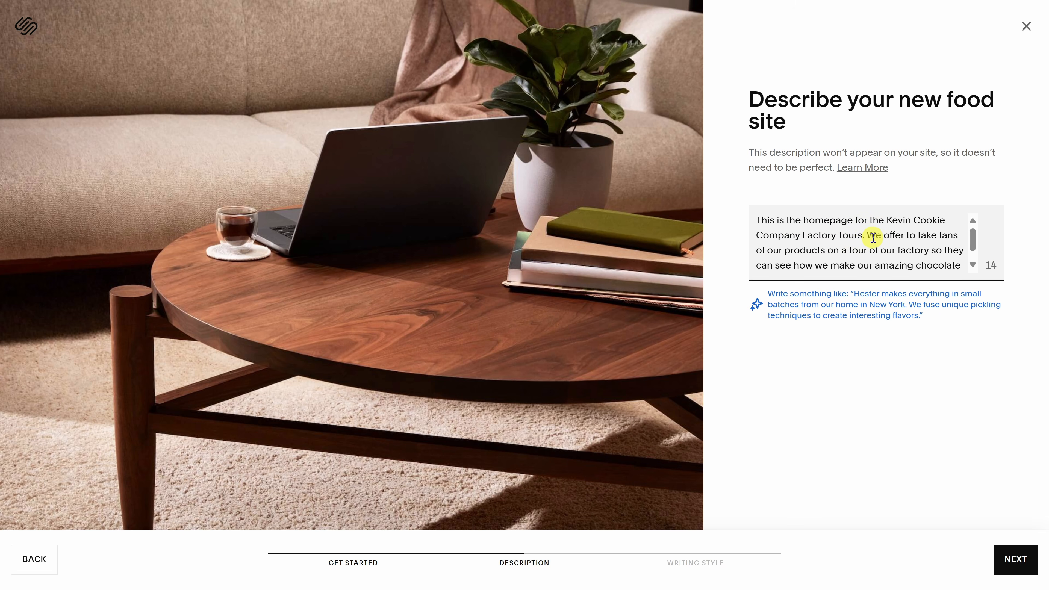
scroll(868, 237, "down", 1)
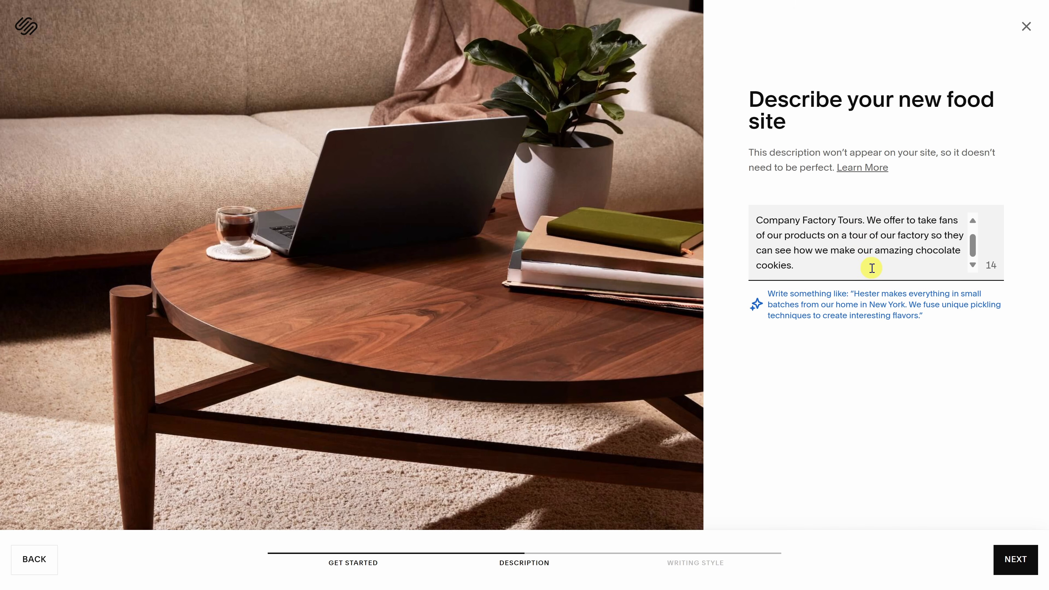
left_click(1016, 561)
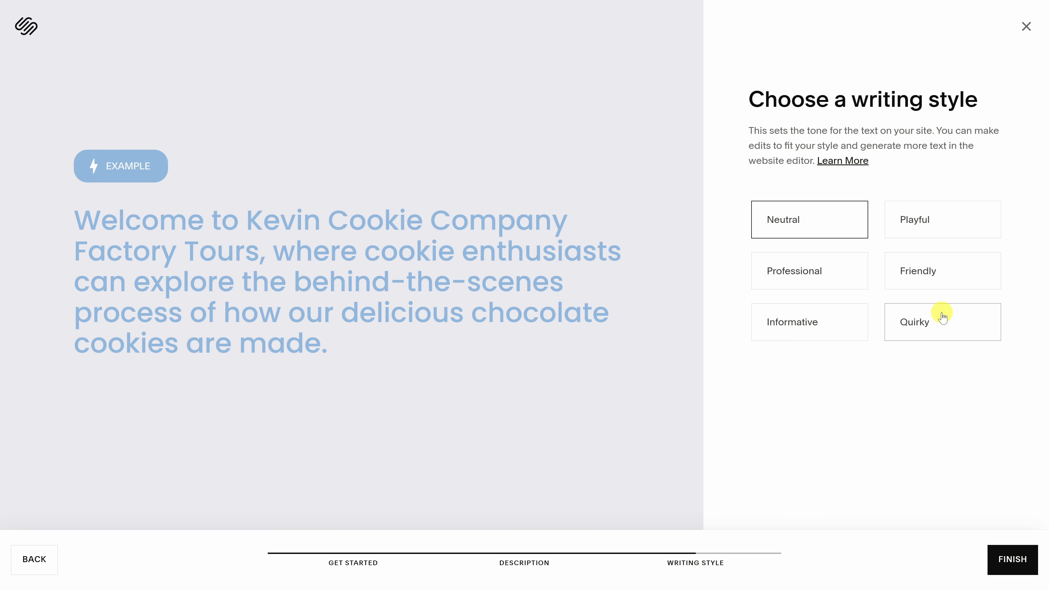
Step: Generate the site text in the Playful writing style and review the homepage from its introduction down to the footer
left_click(934, 230)
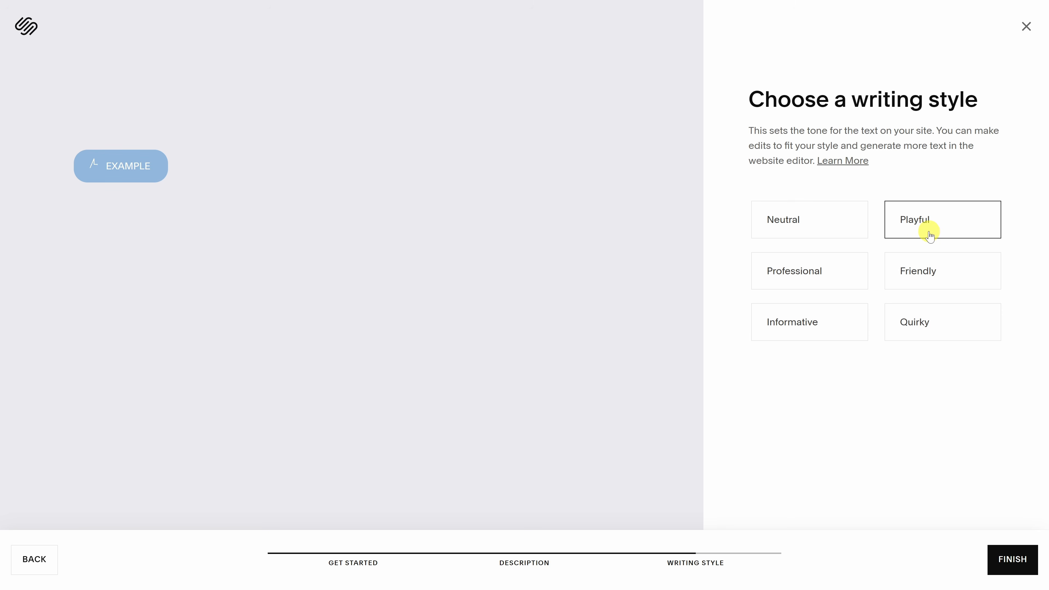
left_click(1012, 572)
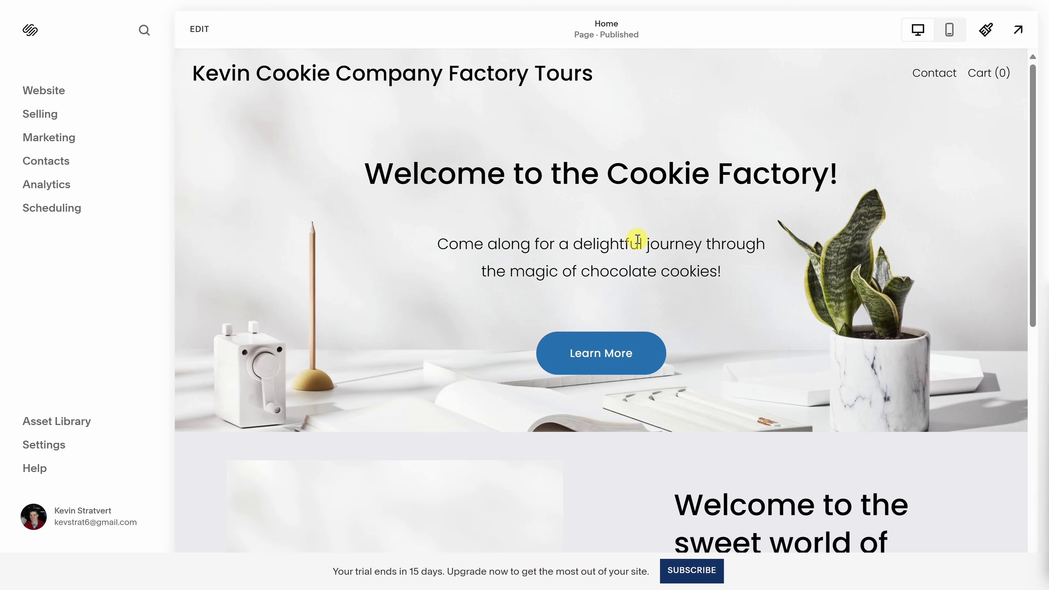
scroll(637, 240, "down", 10)
scroll(660, 307, "up", 10)
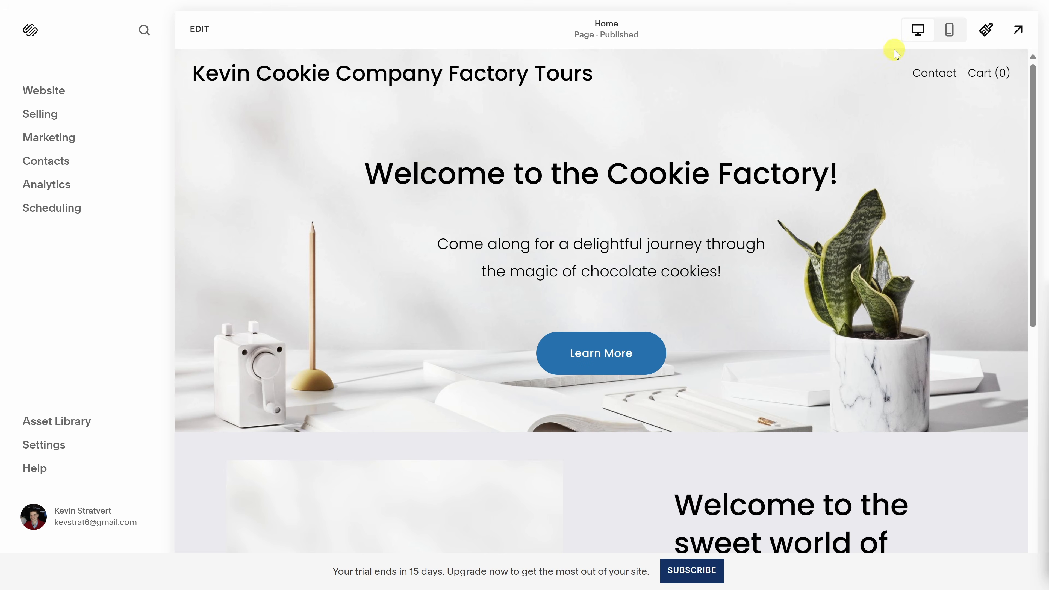
scroll(438, 157, "down", 5)
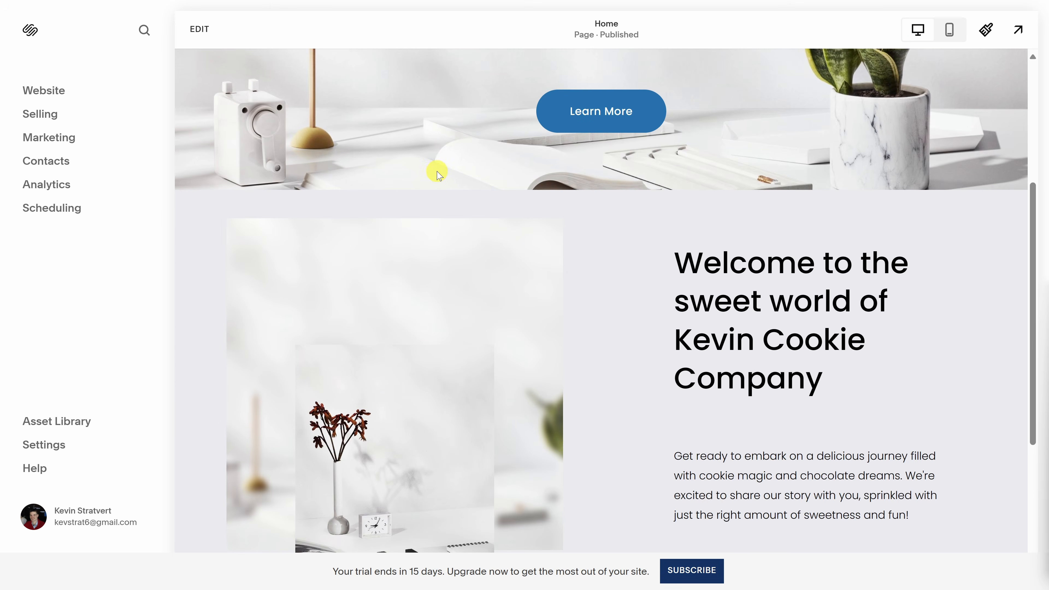
scroll(435, 171, "up", 5)
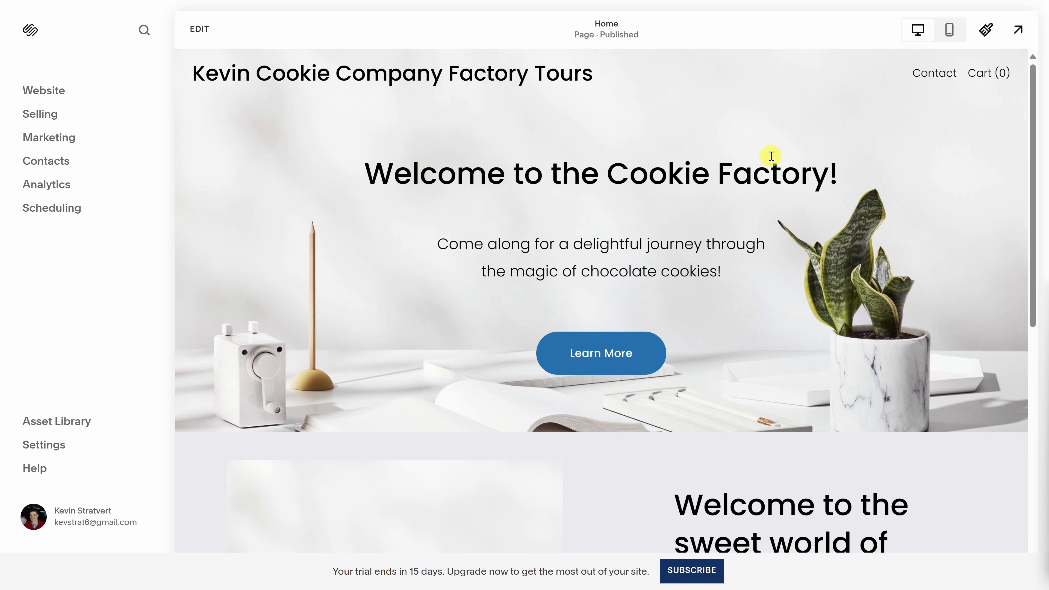
Step: Examine the homepage in mobile view, including at full-screen size, and return to the desktop view
left_click(950, 30)
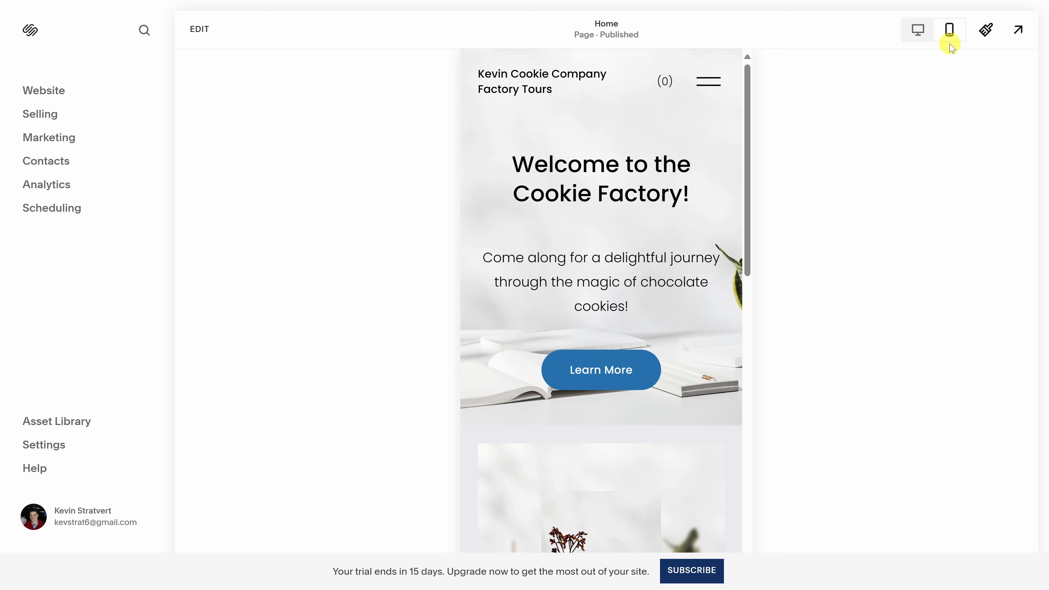
scroll(676, 121, "down", 10)
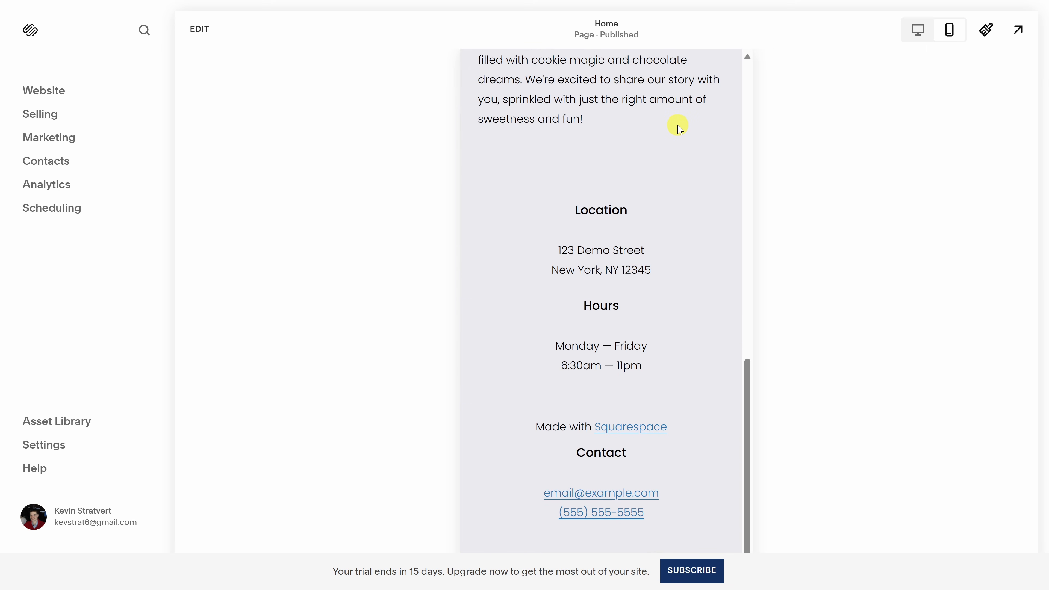
scroll(692, 157, "up", 10)
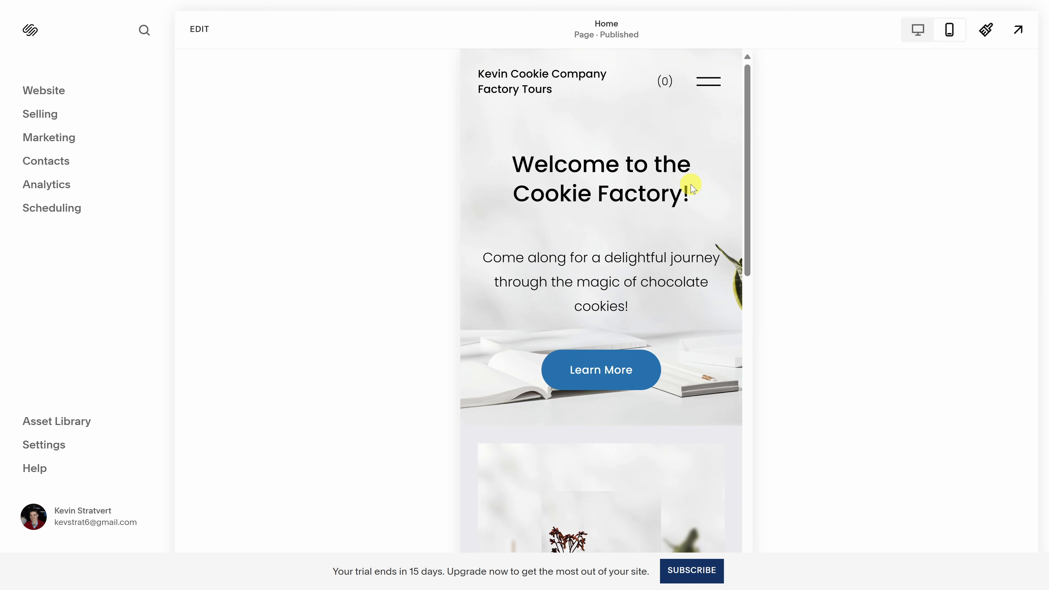
left_click(1018, 40)
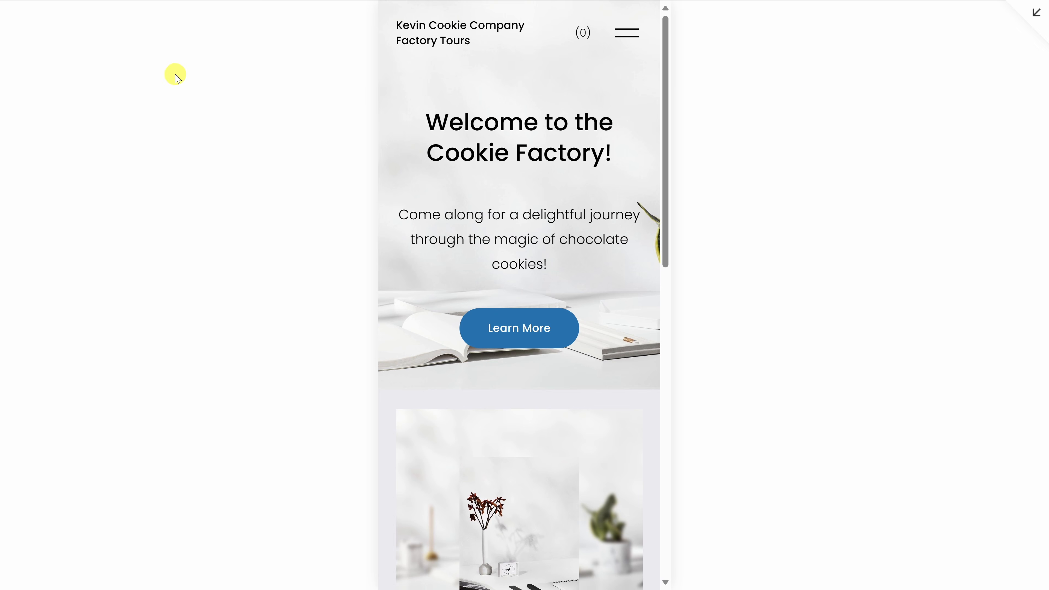
left_click(1035, 18)
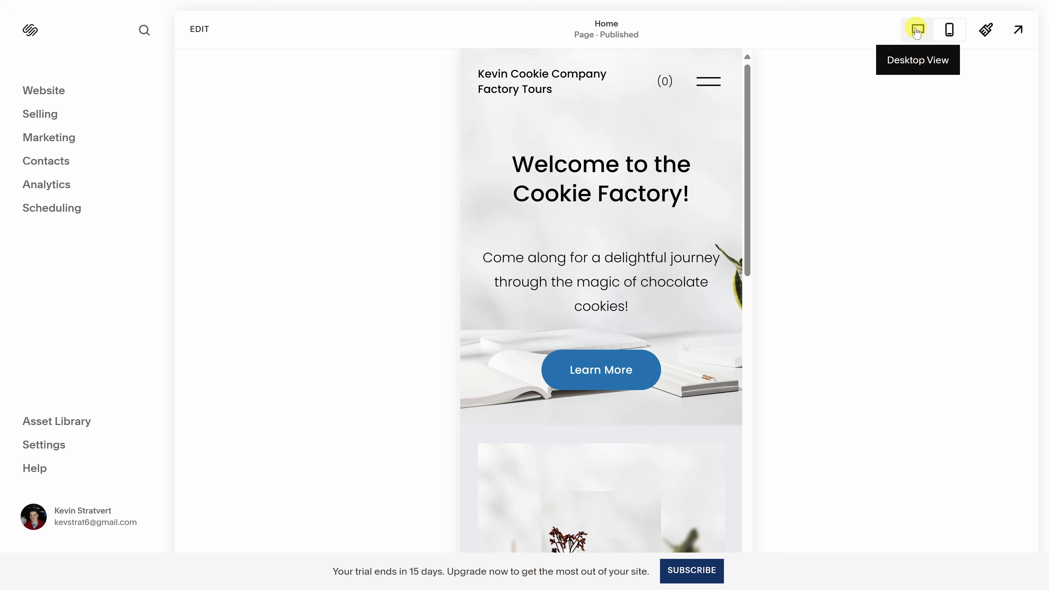
left_click(916, 30)
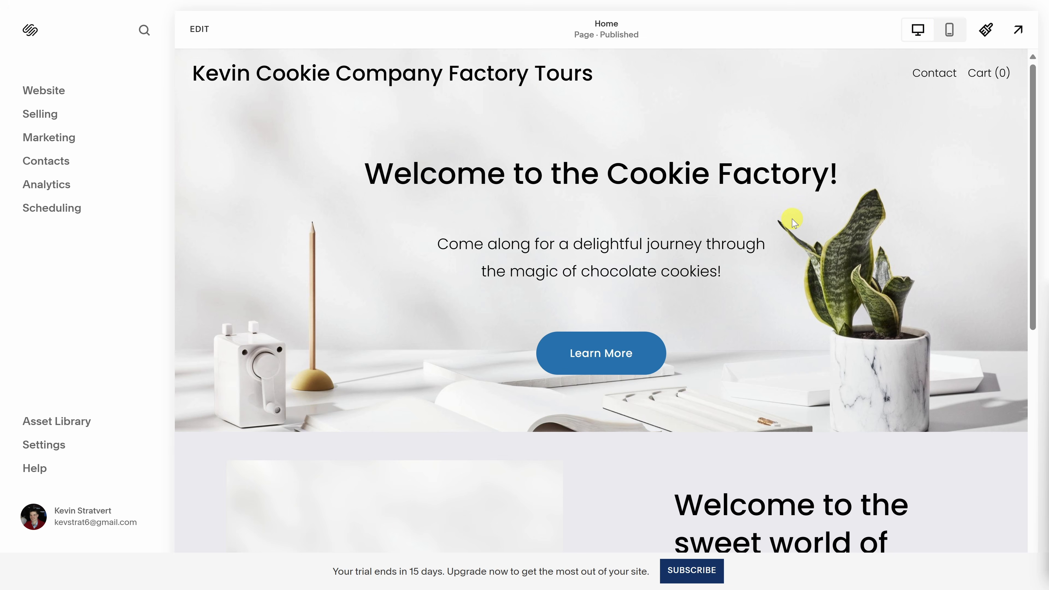
Step: Open the site's Contact page in the preview and examine its generated text and contact form
left_click(934, 74)
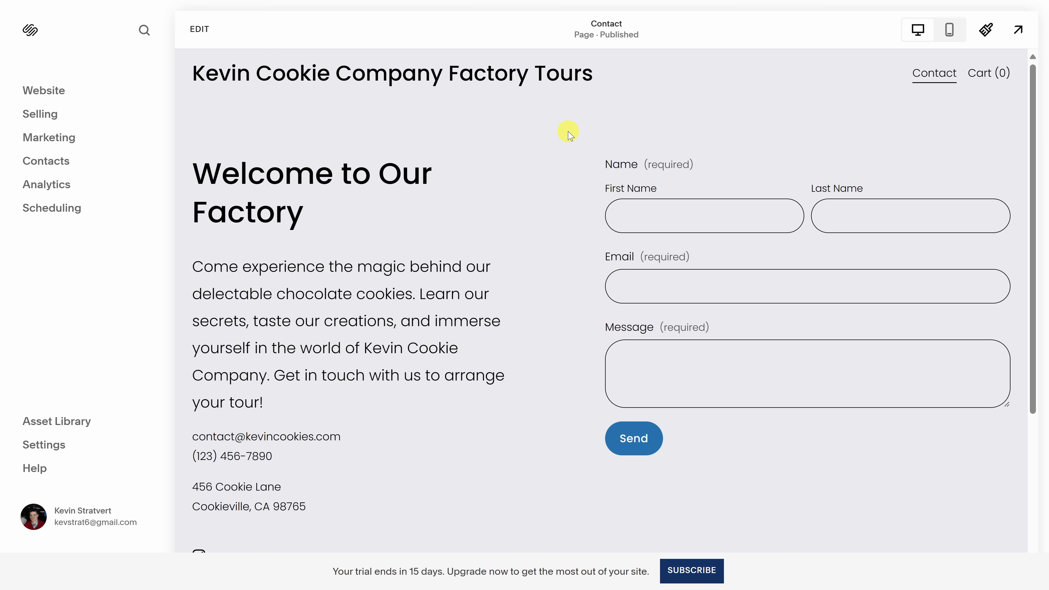
scroll(572, 148, "down", 5)
scroll(576, 182, "up", 5)
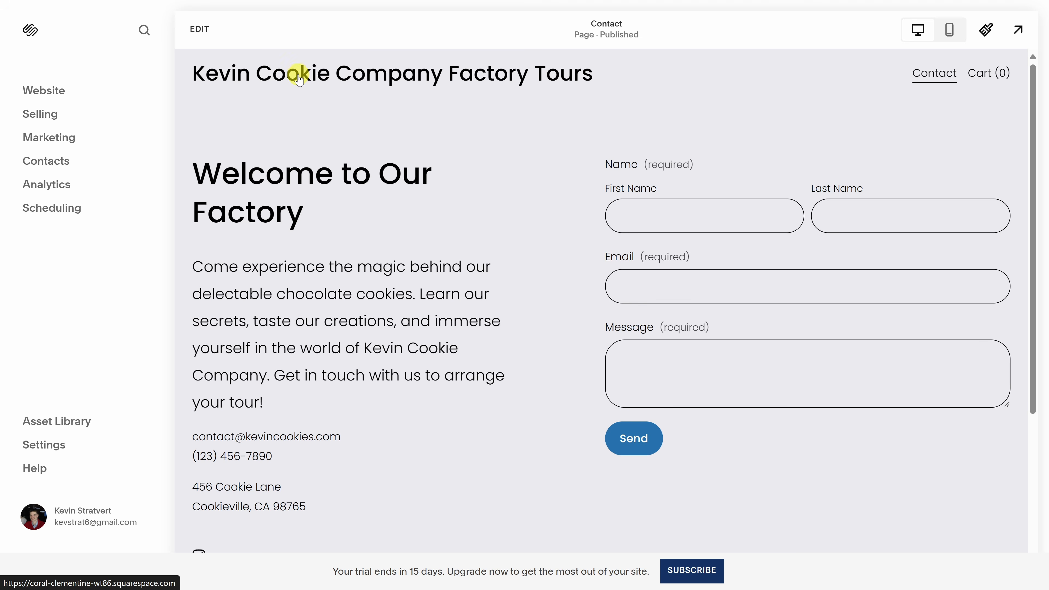
Step: Return to the homepage, open the website's page list, and preview the Contact and Home pages from it
left_click(328, 76)
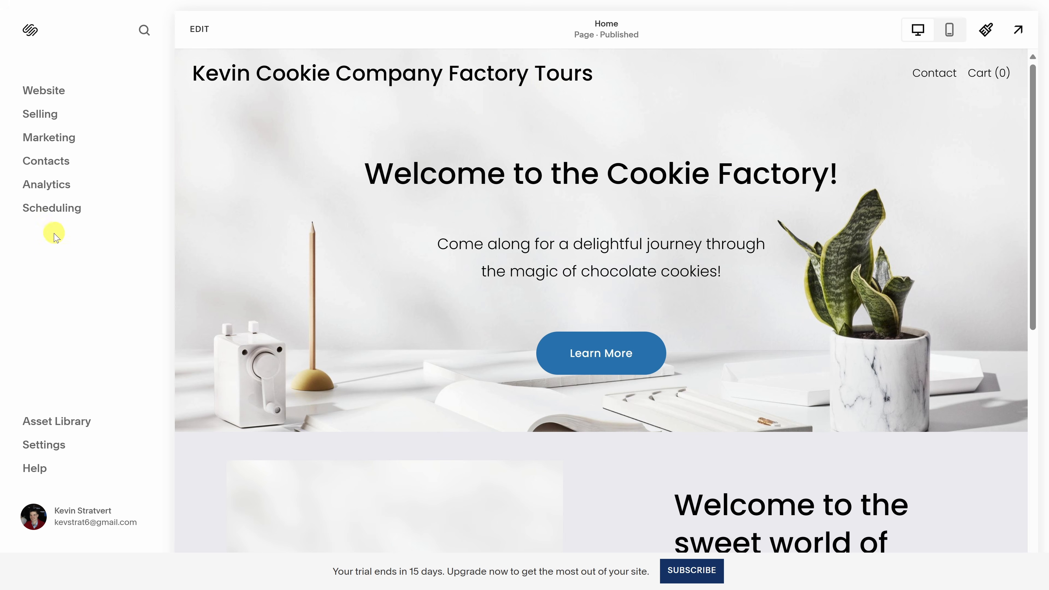
left_click(50, 93)
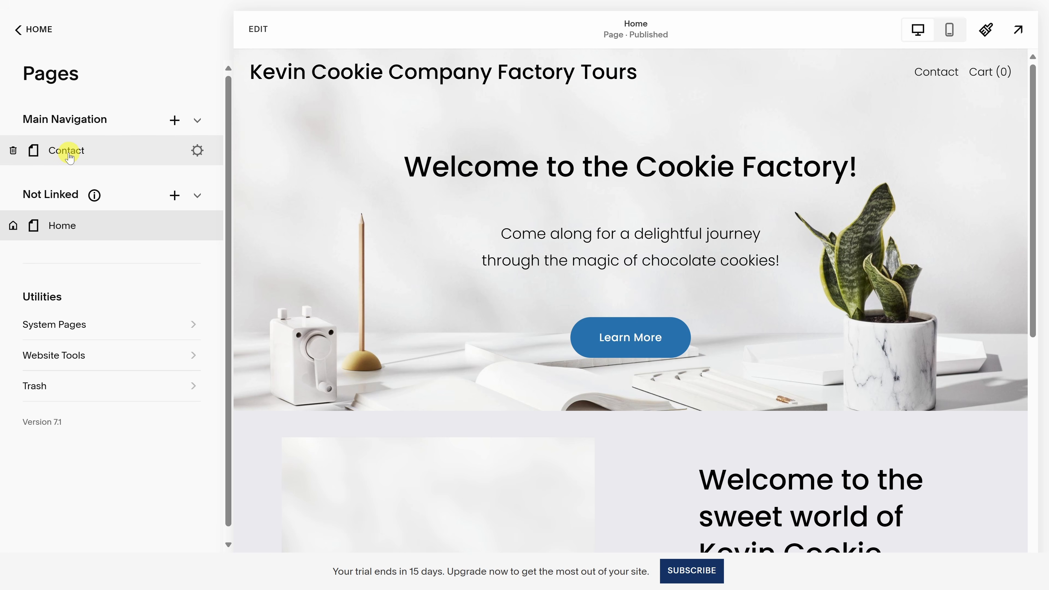
left_click(66, 151)
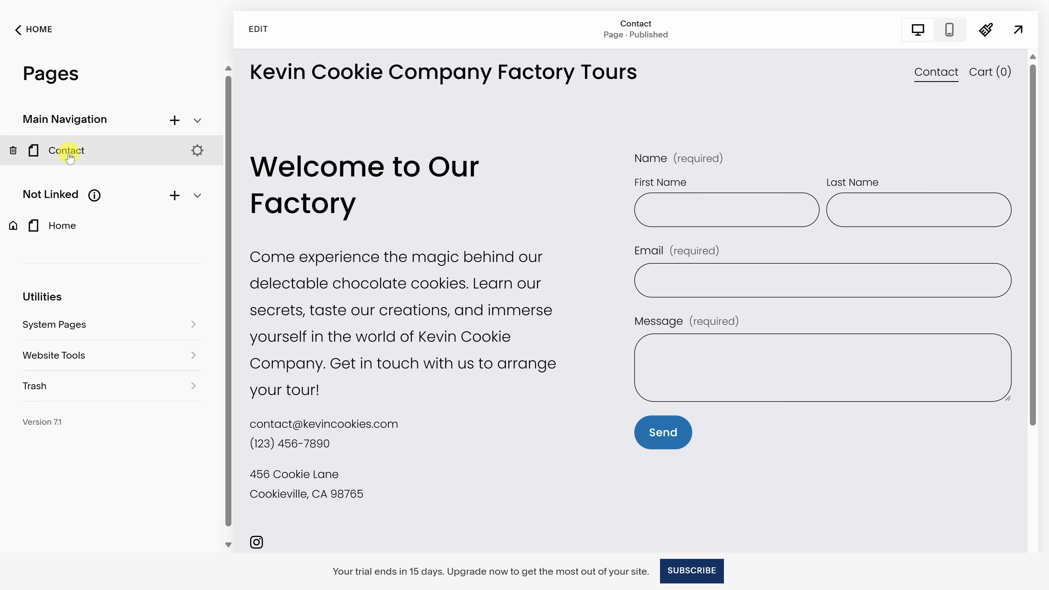
left_click(66, 226)
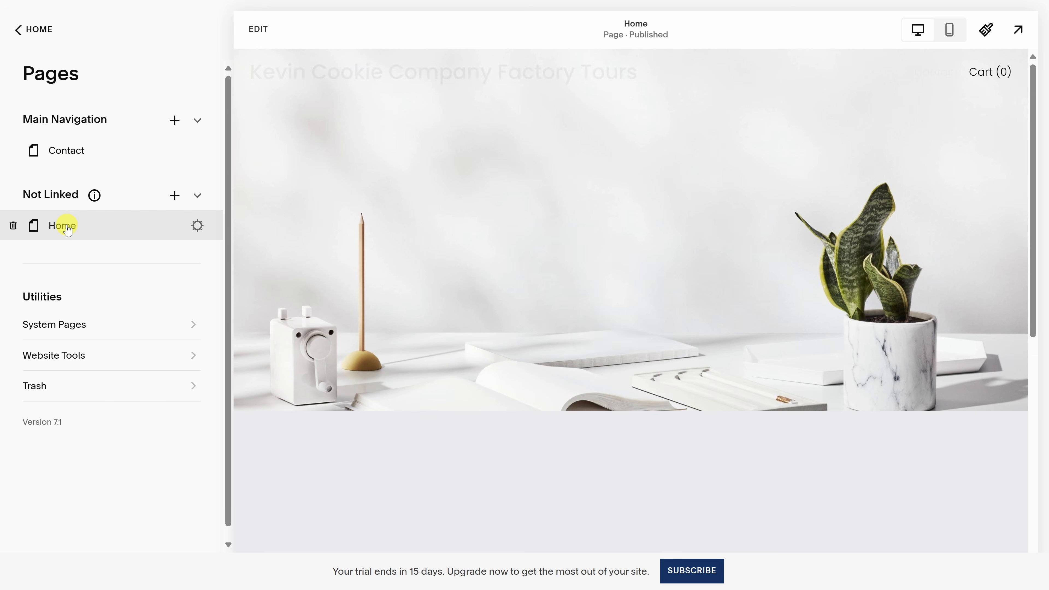
mouse_move(96, 198)
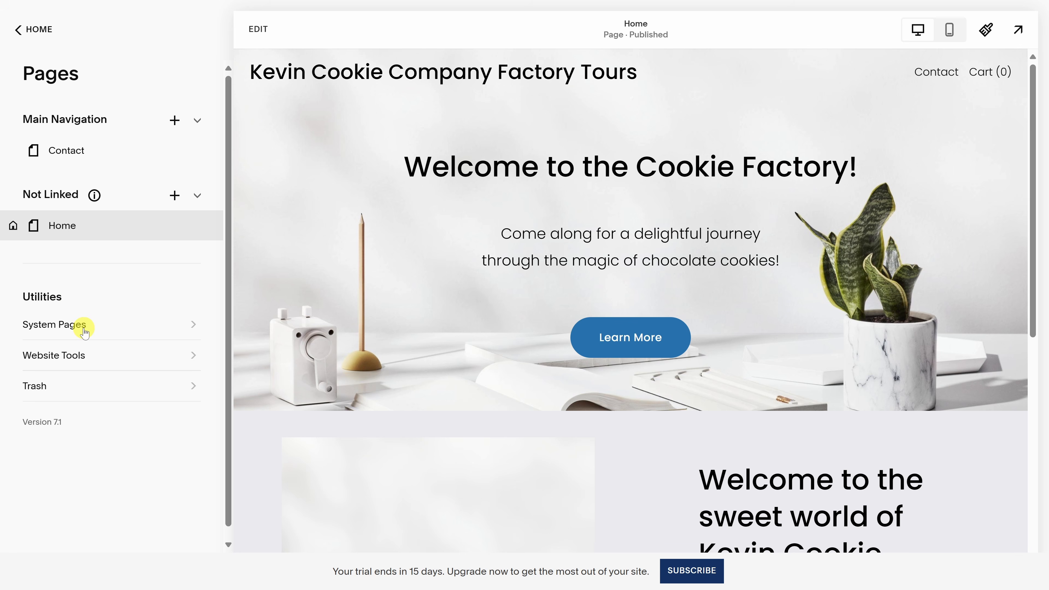
Step: Examine the site's system pages, including the 404 page, and return to the page list
left_click(84, 333)
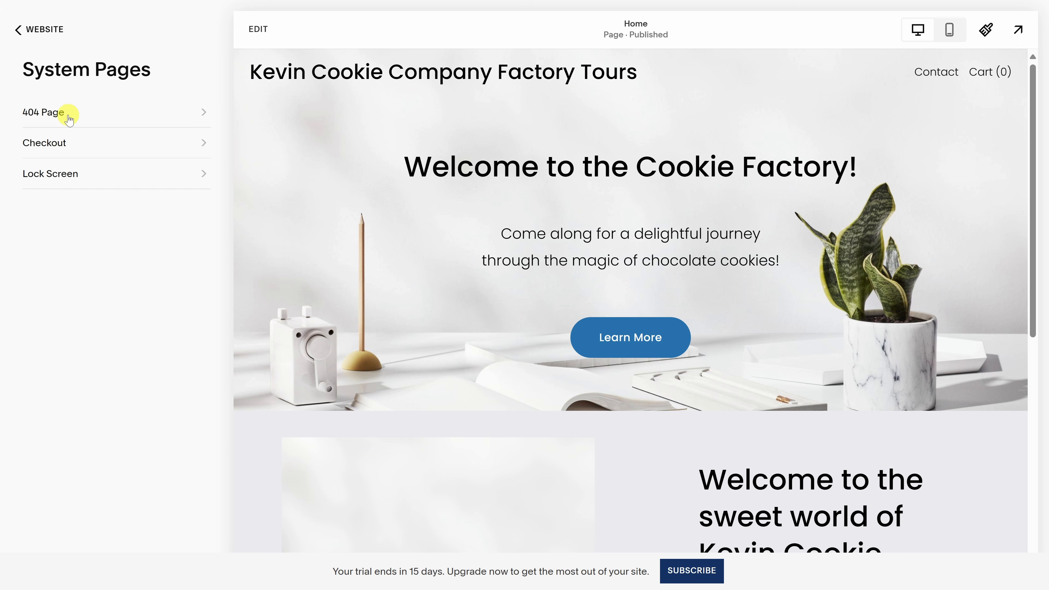
left_click(69, 119)
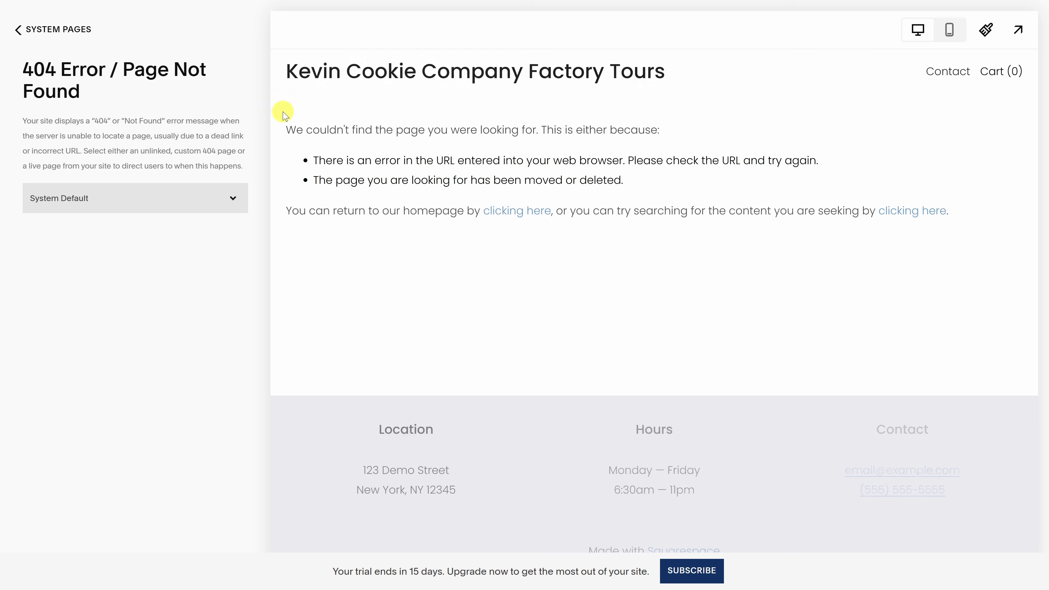
left_click(19, 30)
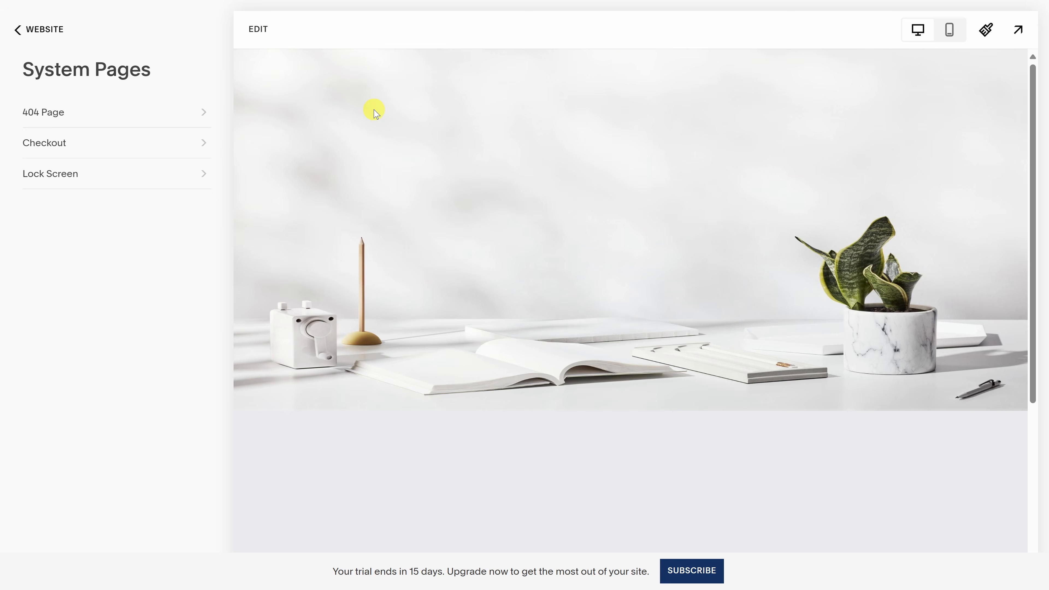
left_click(18, 30)
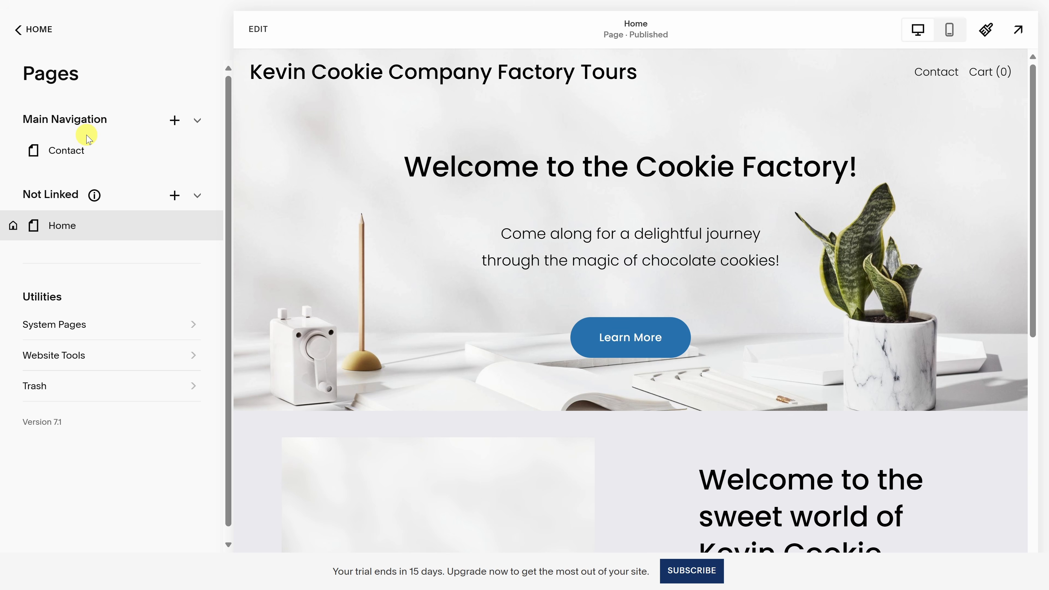
Step: Browse the designer page layouts for the main navigation in the Scheduling, About and Gallery categories, and close them without adding a page
mouse_move(113, 156)
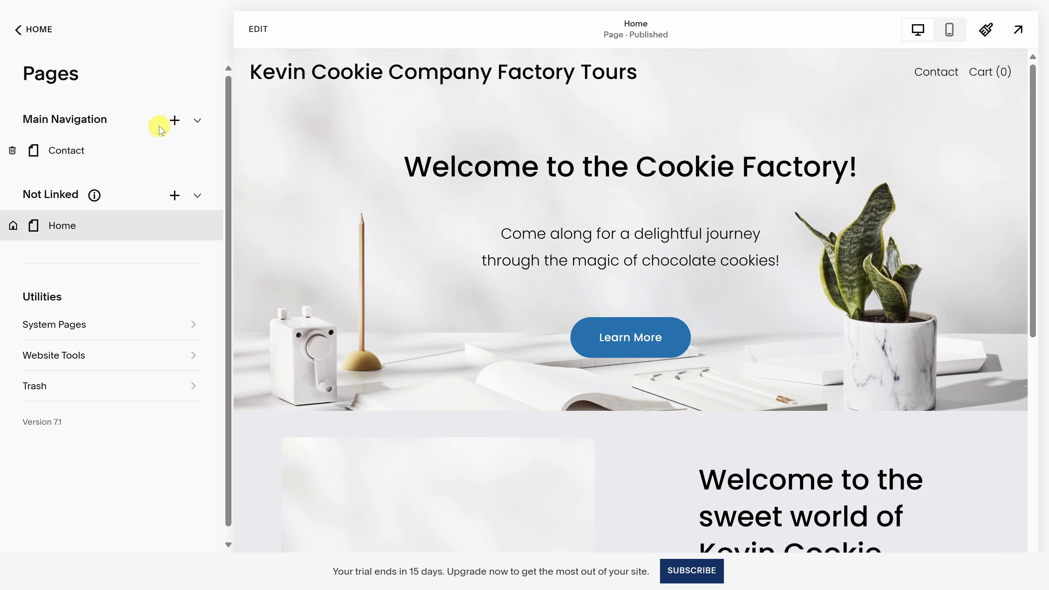
left_click(174, 121)
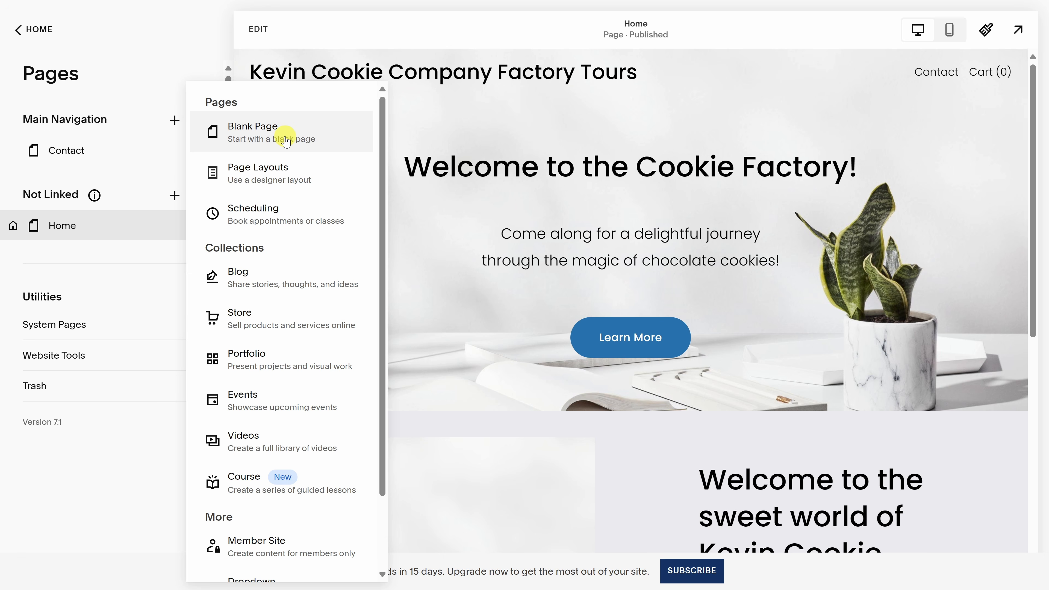
left_click(291, 171)
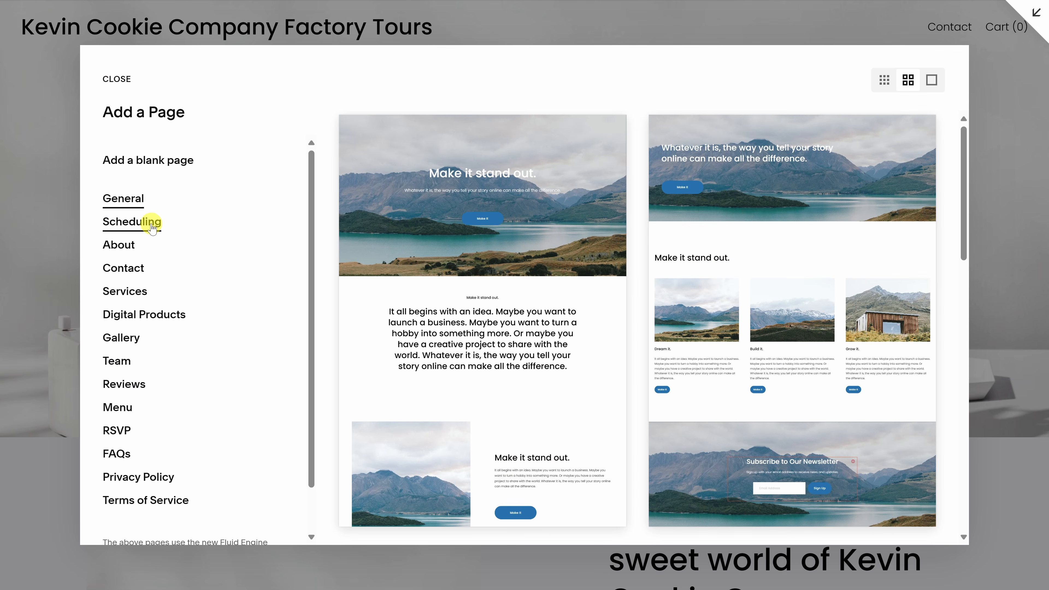
left_click(152, 223)
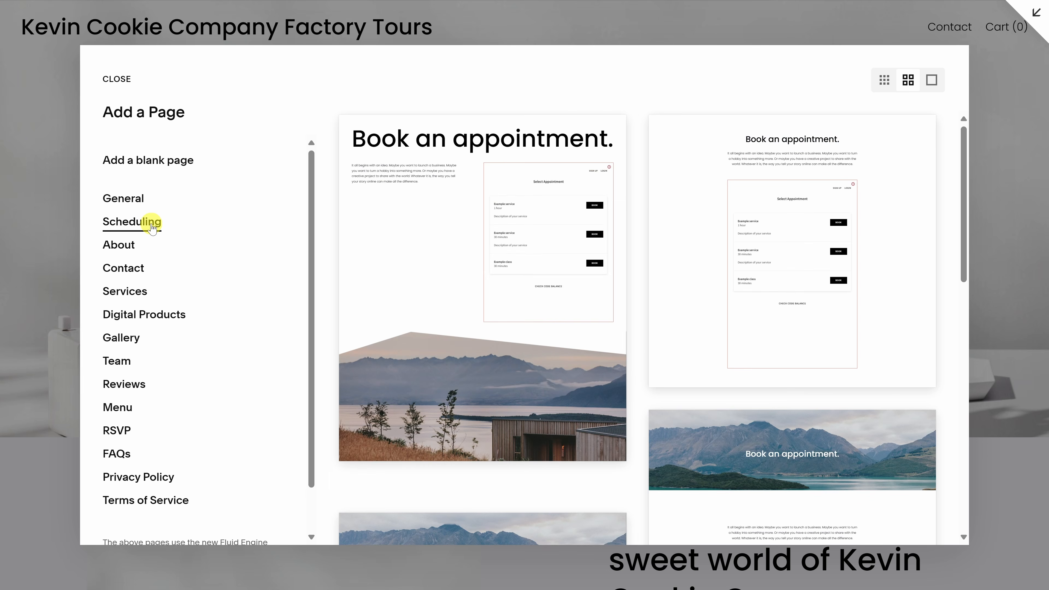
left_click(134, 247)
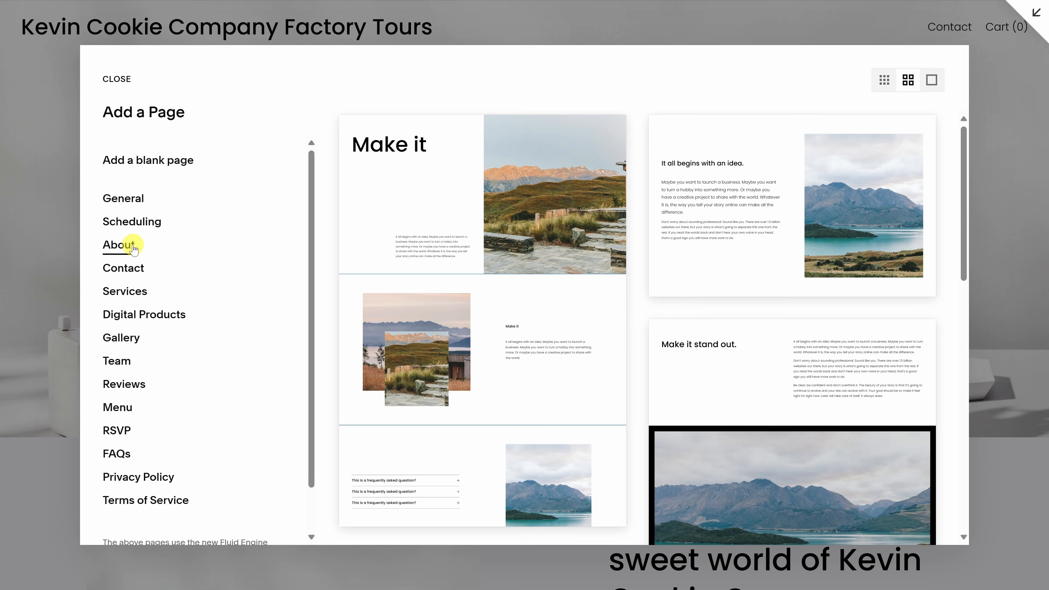
scroll(592, 218, "down", 10)
scroll(592, 218, "down", 5)
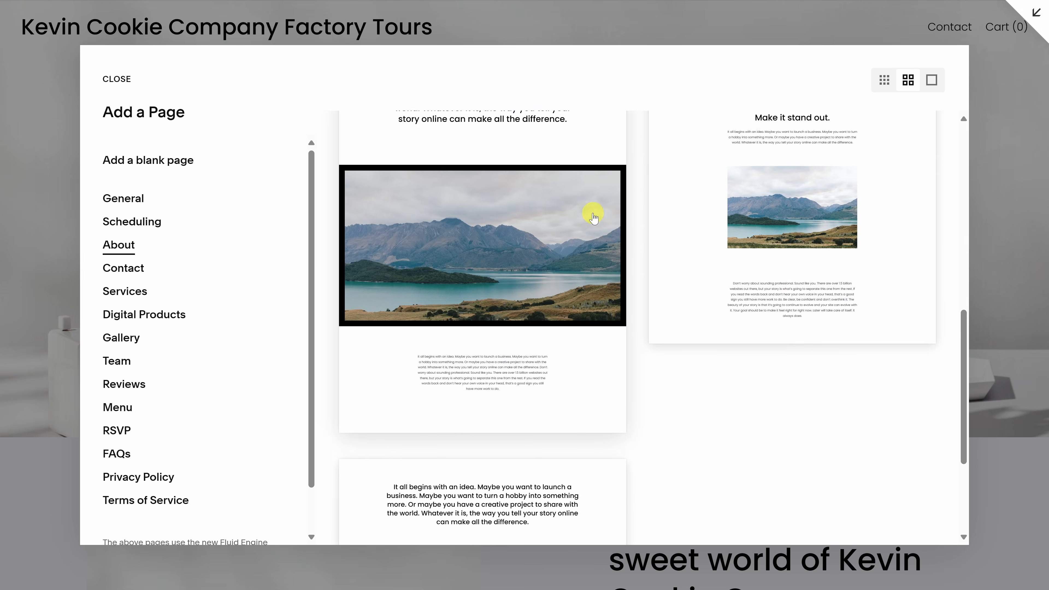
left_click(119, 320)
left_click(119, 339)
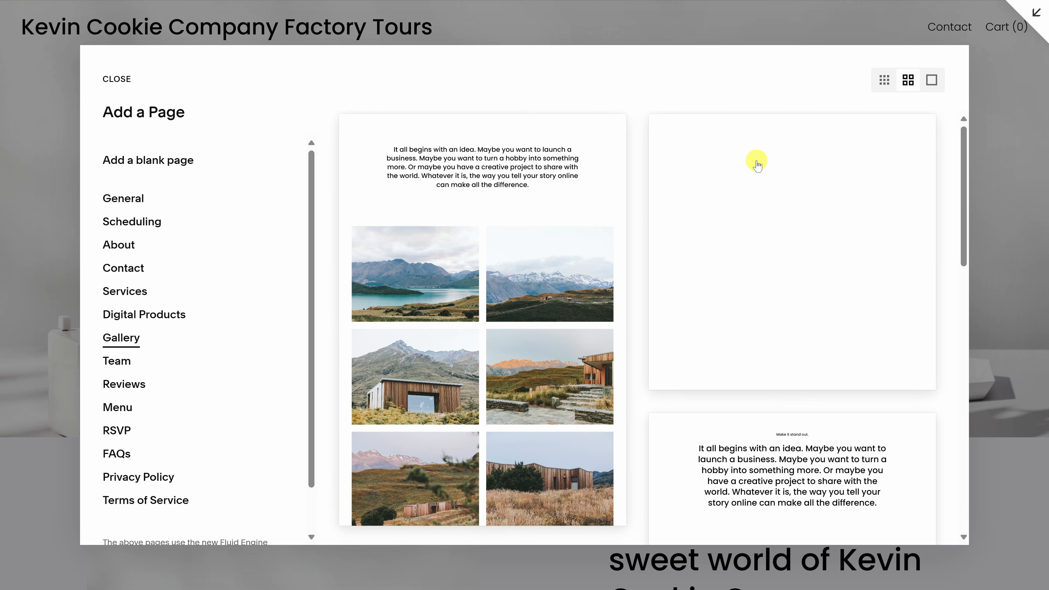
scroll(732, 155, "down", 10)
scroll(743, 301, "up", 10)
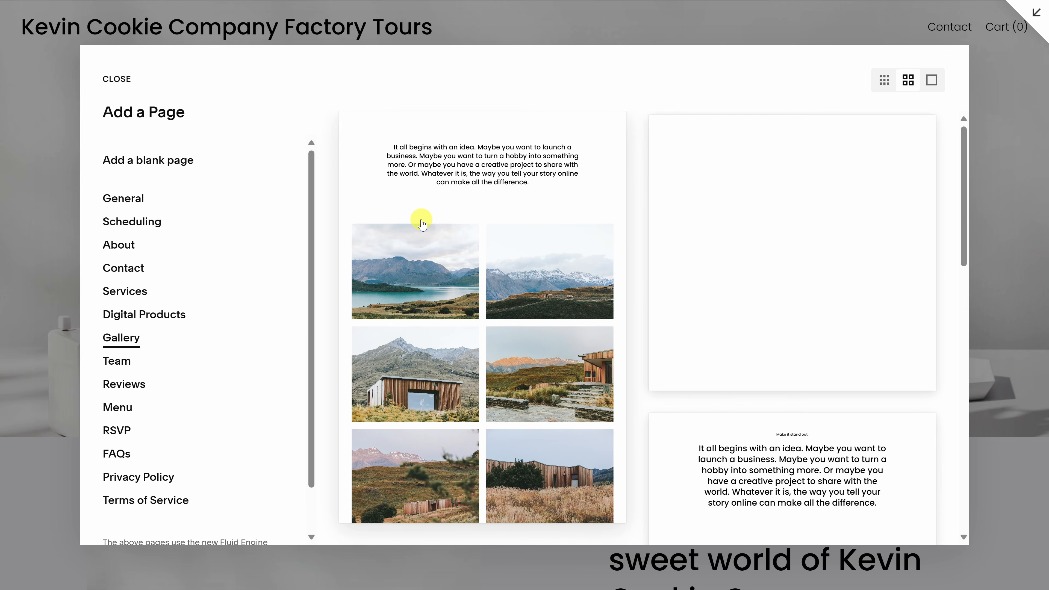
left_click(129, 82)
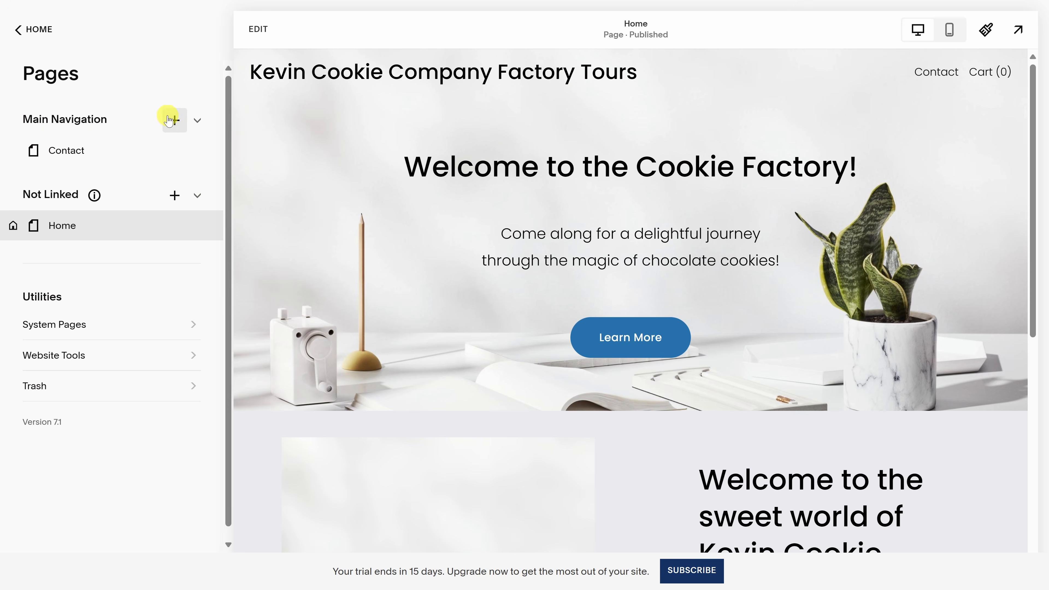
Step: Review the available page types and add a blank page named Buy Tickets to the main navigation
left_click(174, 120)
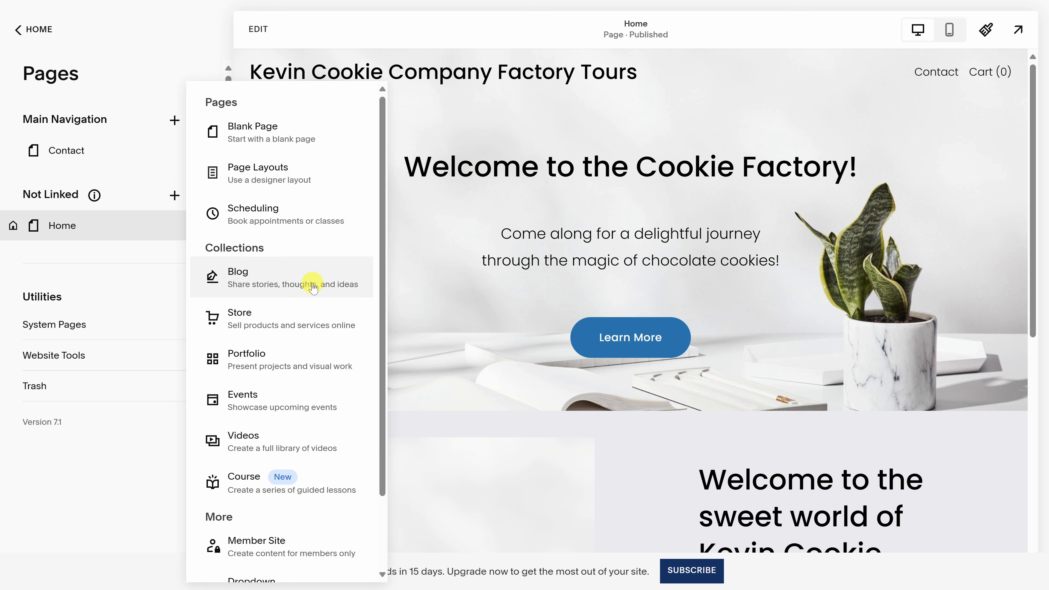
scroll(312, 288, "down", 2)
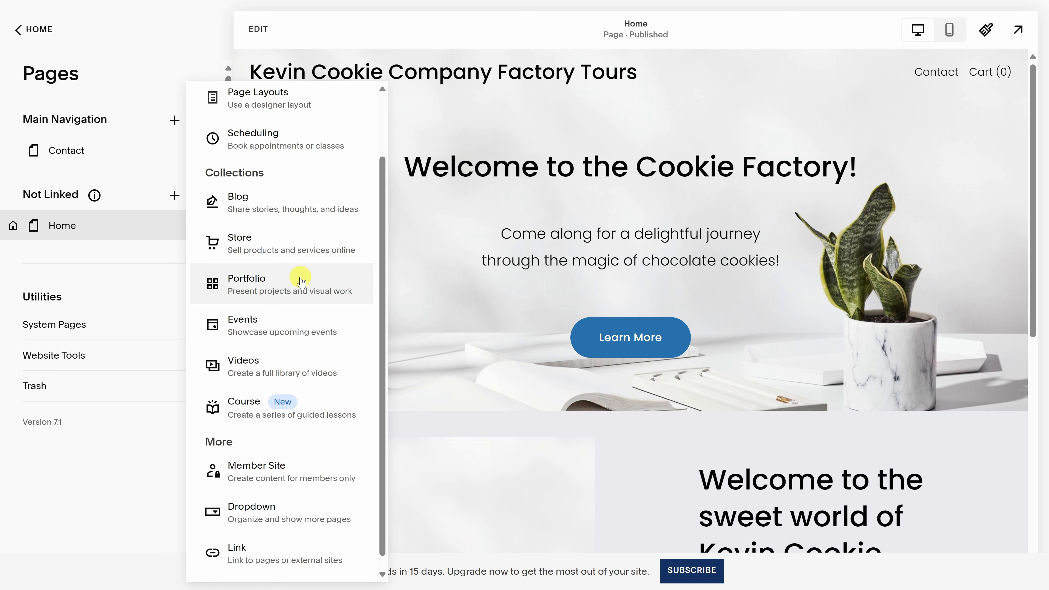
scroll(300, 281, "down", 1)
scroll(315, 509, "up", 3)
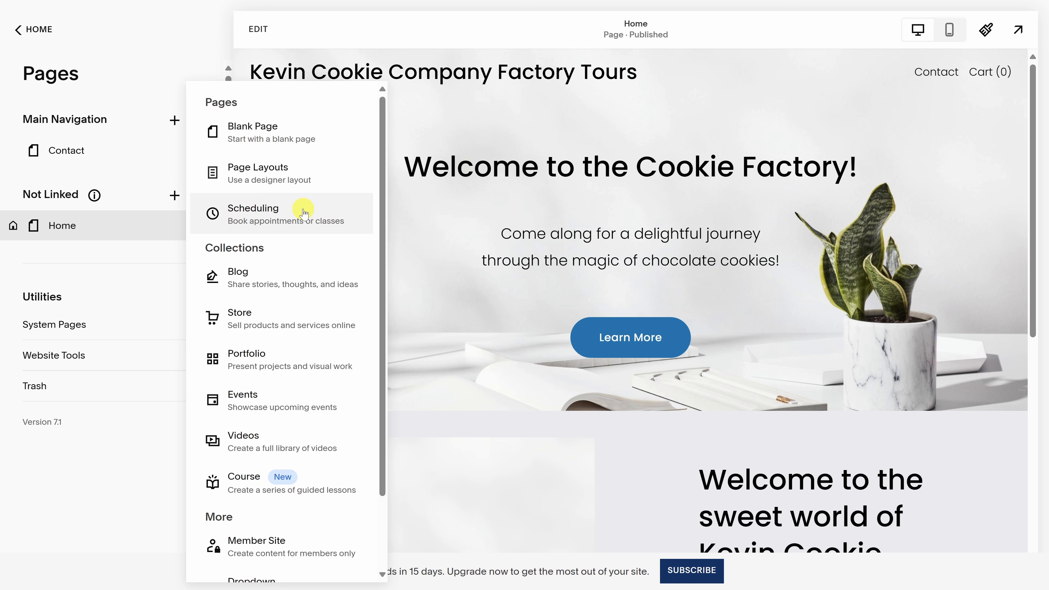
left_click(281, 131)
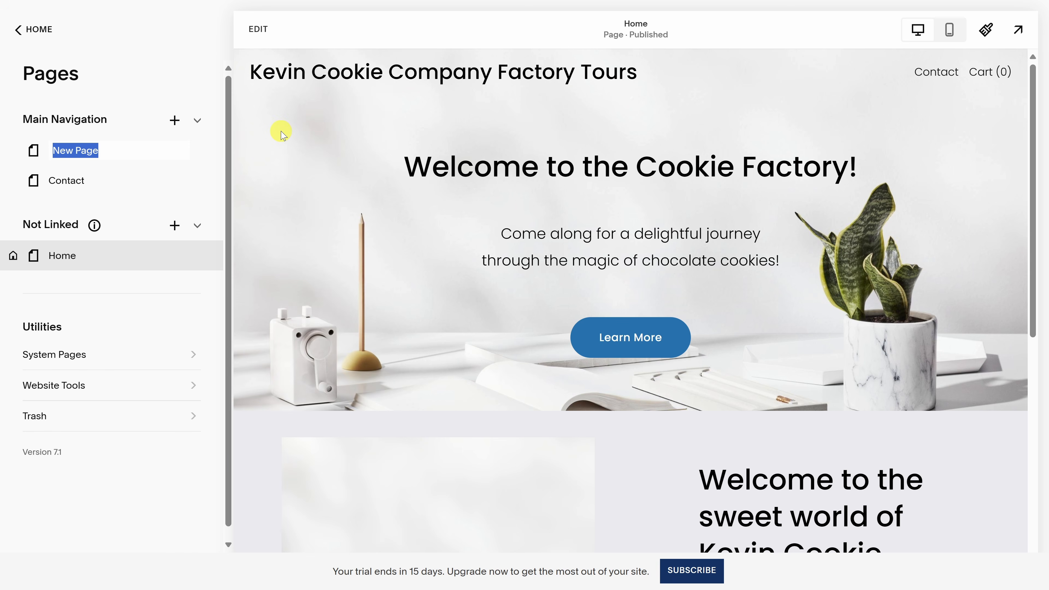
type("Buy Tickets")
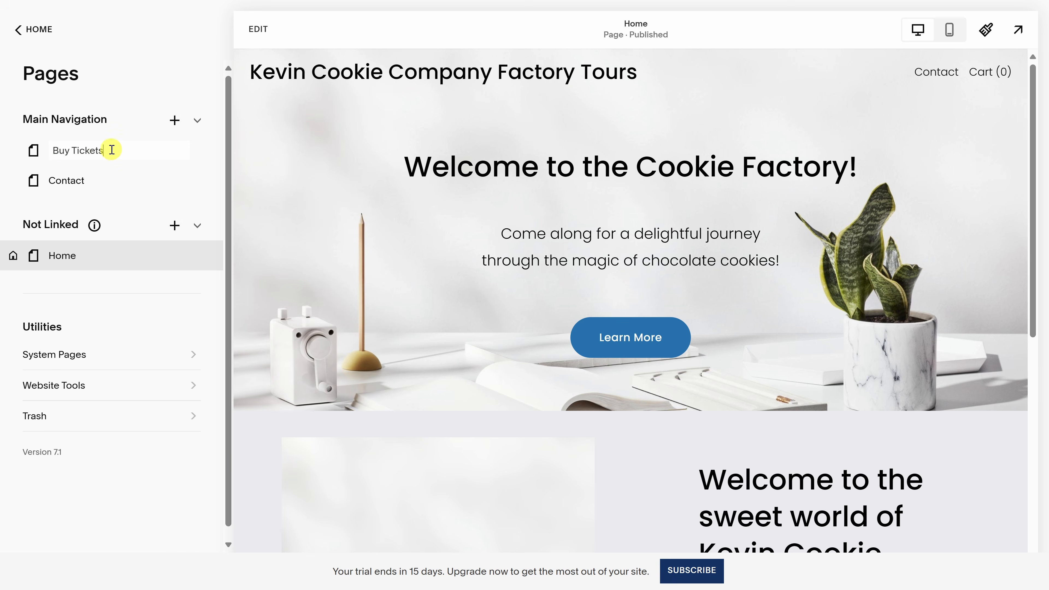
left_click(205, 154)
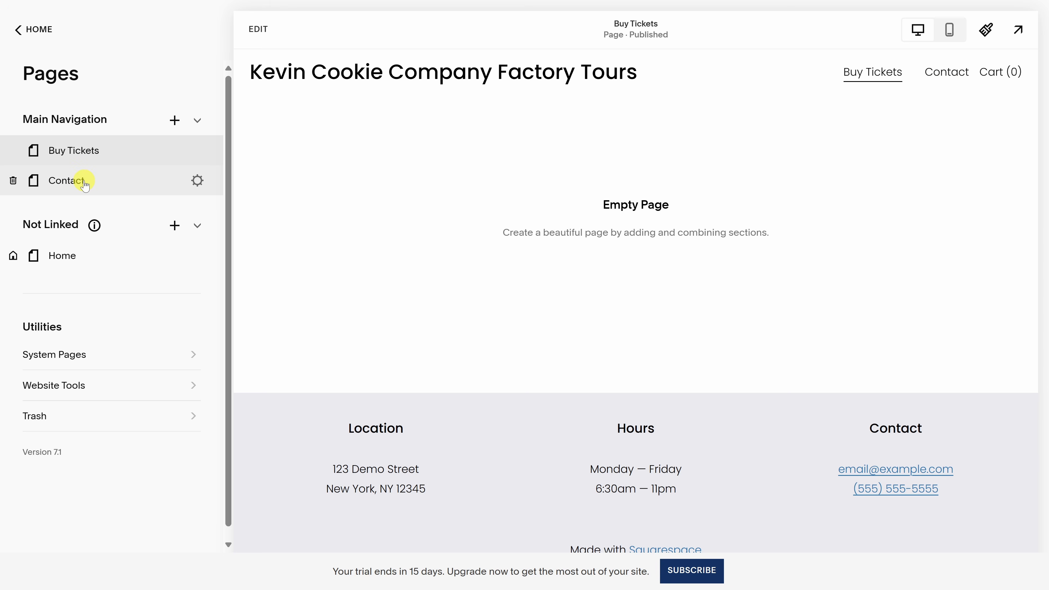
Step: Move Contact ahead of Buy Tickets in the main navigation, and move Buy Tickets back to first place
left_click_drag(101, 180, 110, 150)
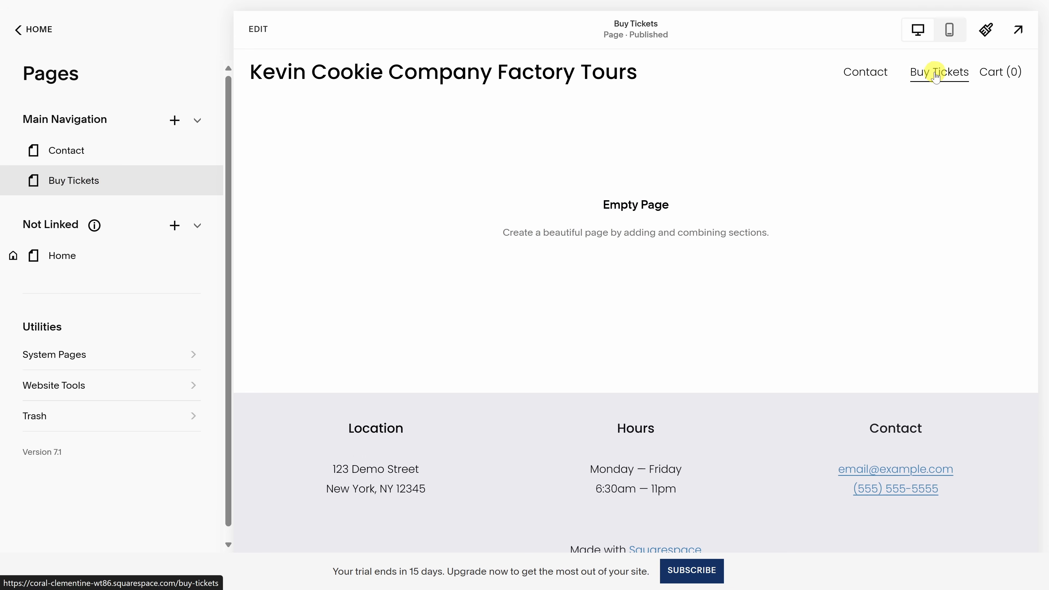
left_click_drag(112, 190, 112, 145)
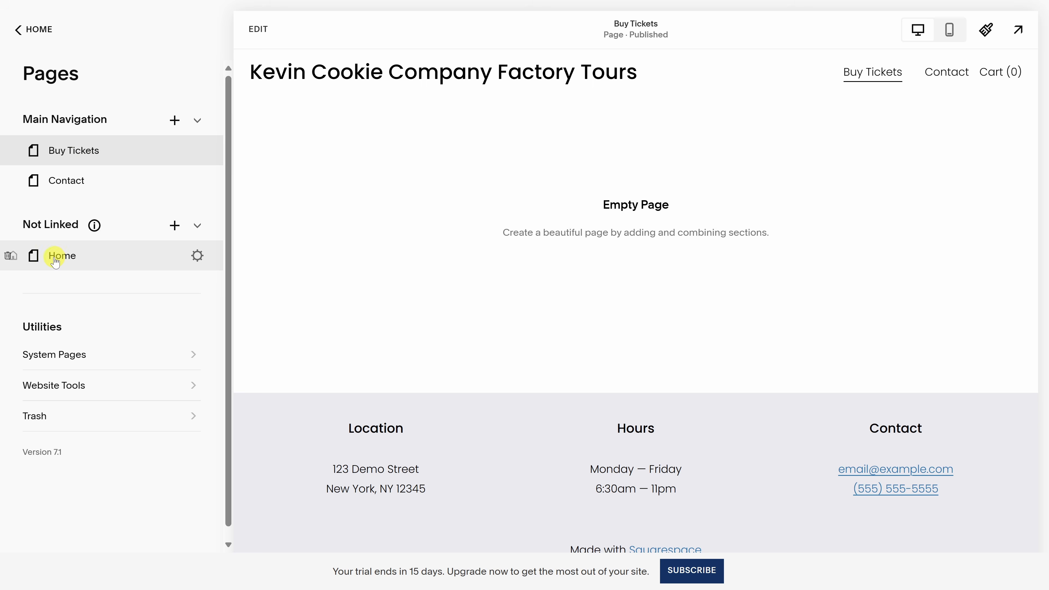
Step: Open the Home page for editing and look over its sections from the banner down to the footer
left_click(97, 260)
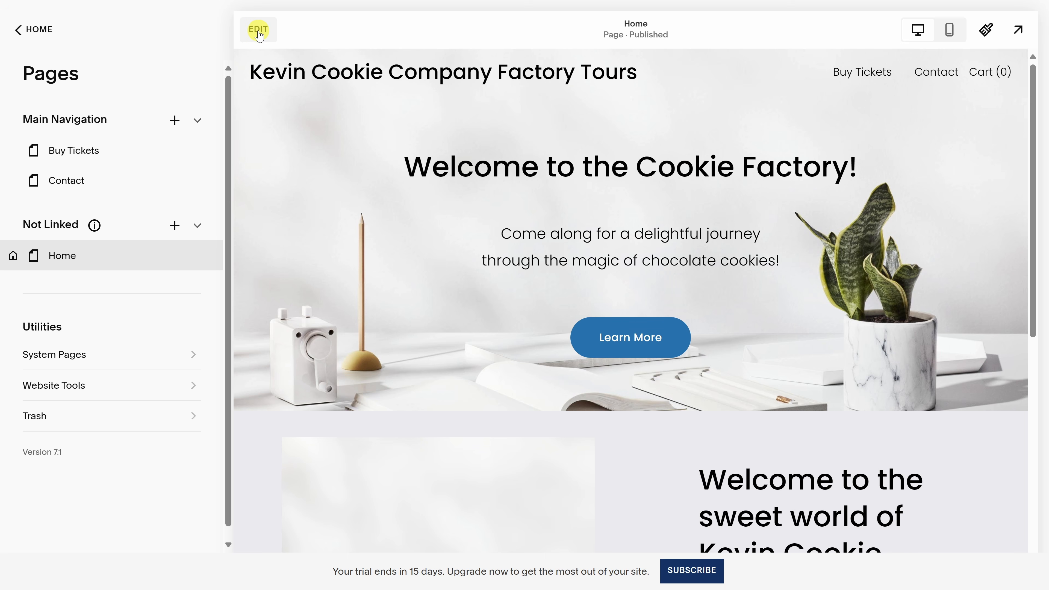
left_click(259, 30)
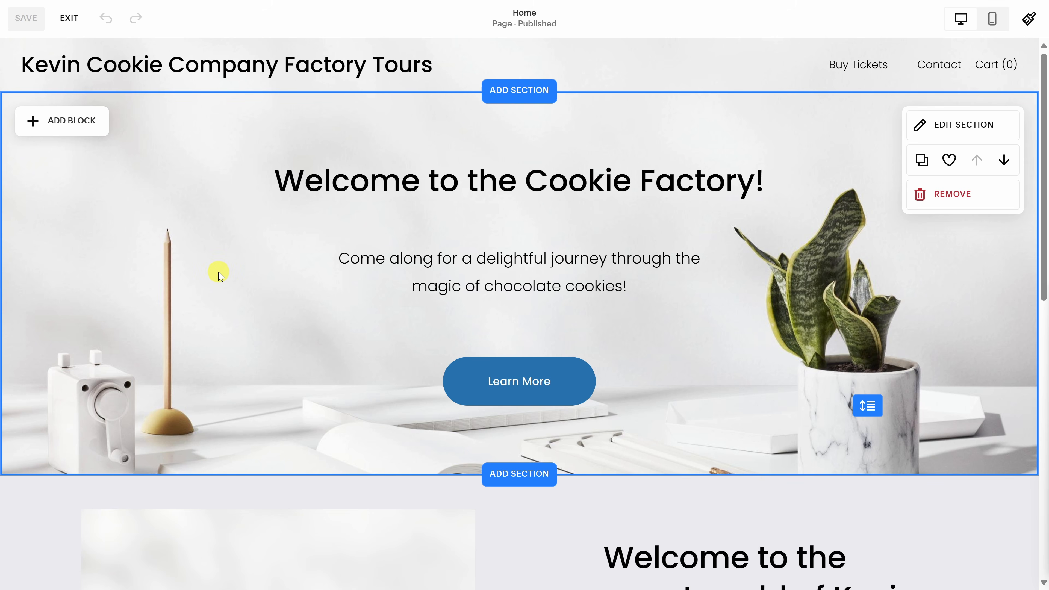
scroll(330, 282, "down", 6)
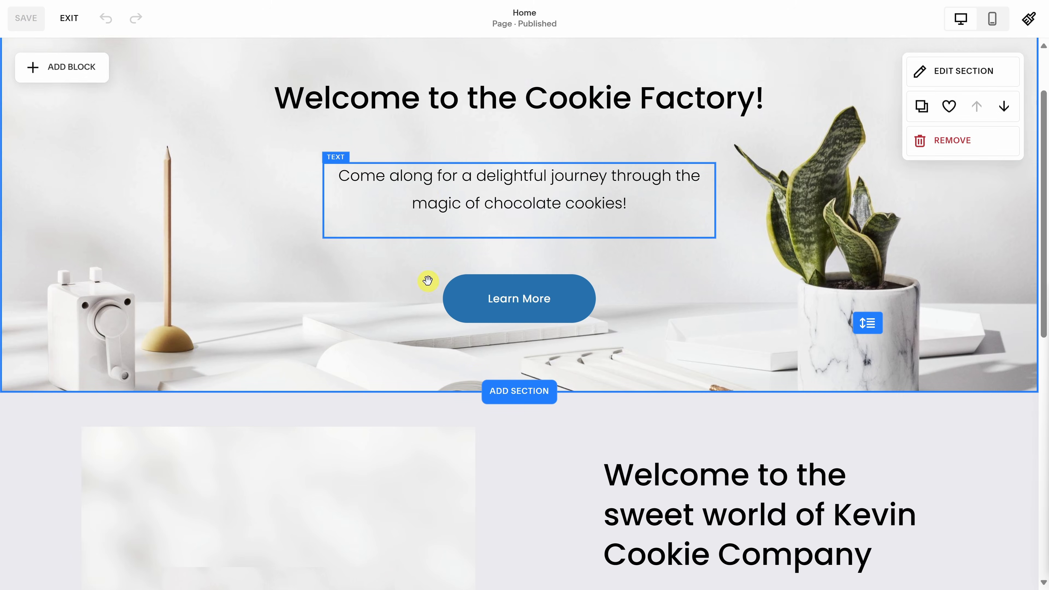
scroll(646, 323, "down", 4)
scroll(525, 363, "down", 2)
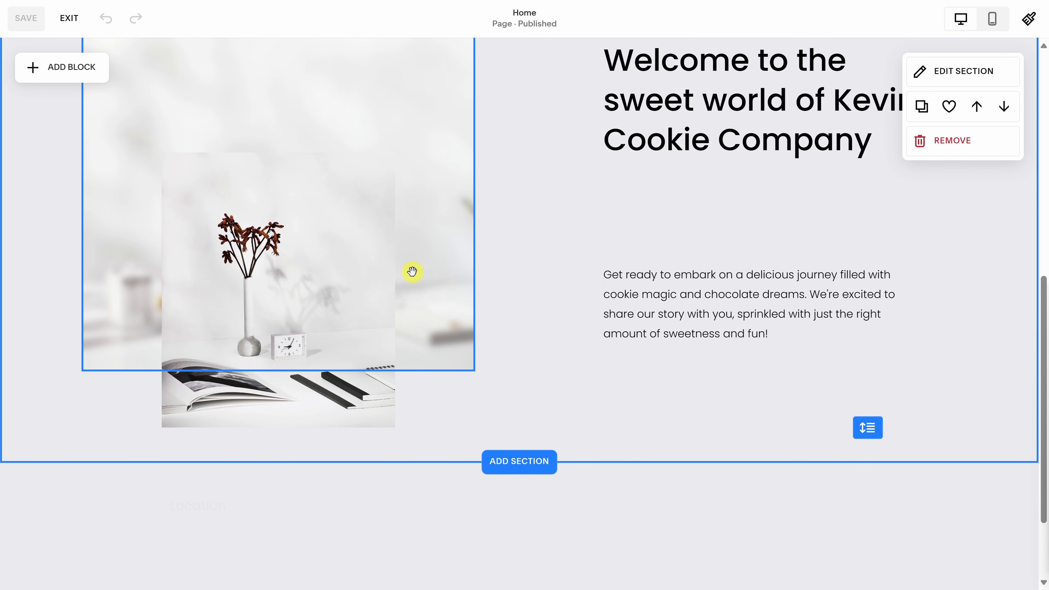
scroll(496, 356, "up", 6)
scroll(644, 375, "up", 5)
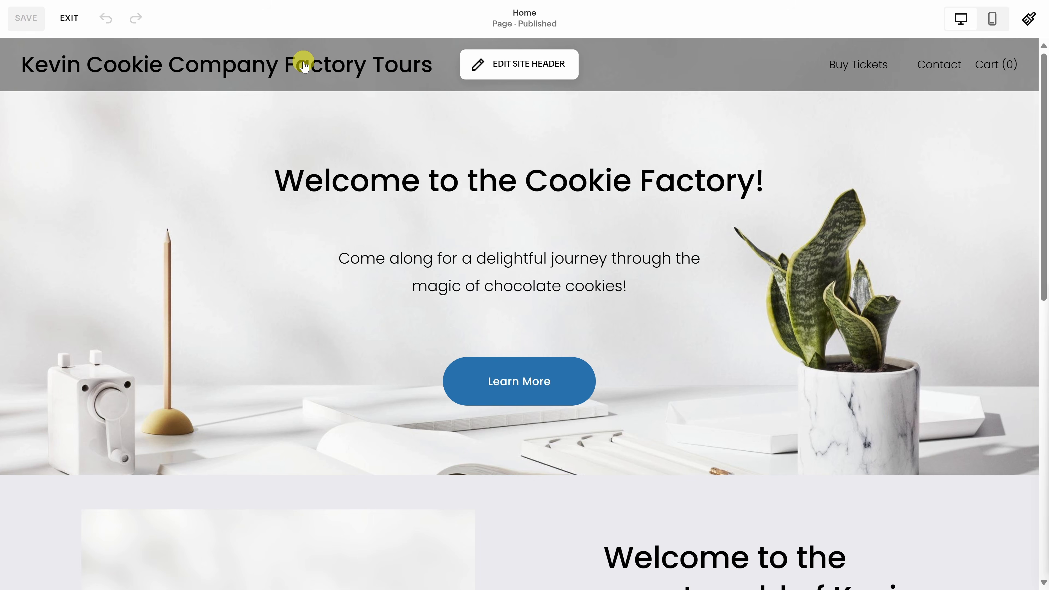
Step: Open the site title and logo settings in the site header and add KCC Logo.png as the logo image
left_click(527, 75)
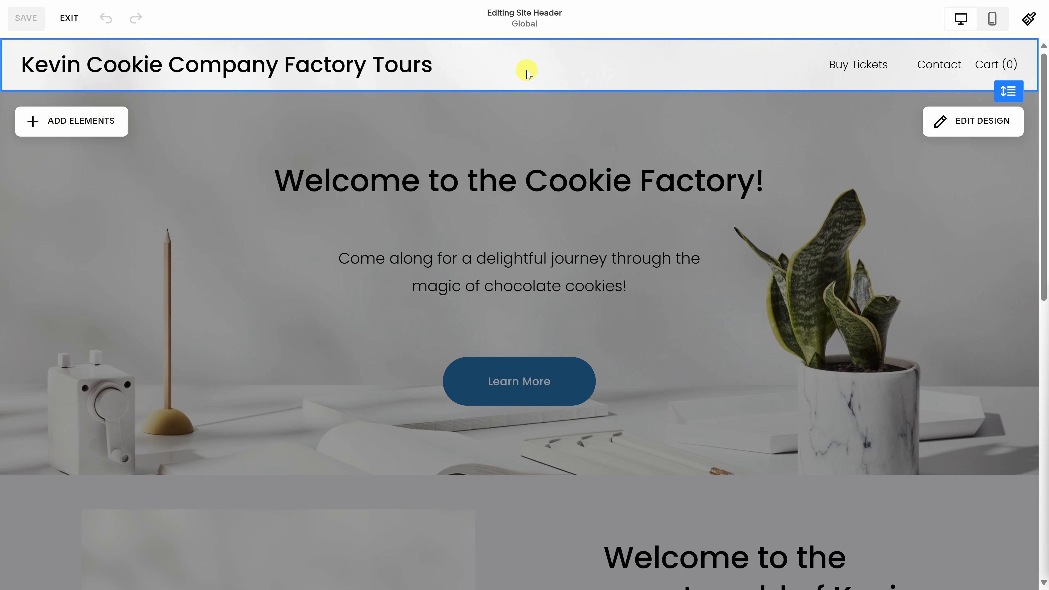
left_click(310, 75)
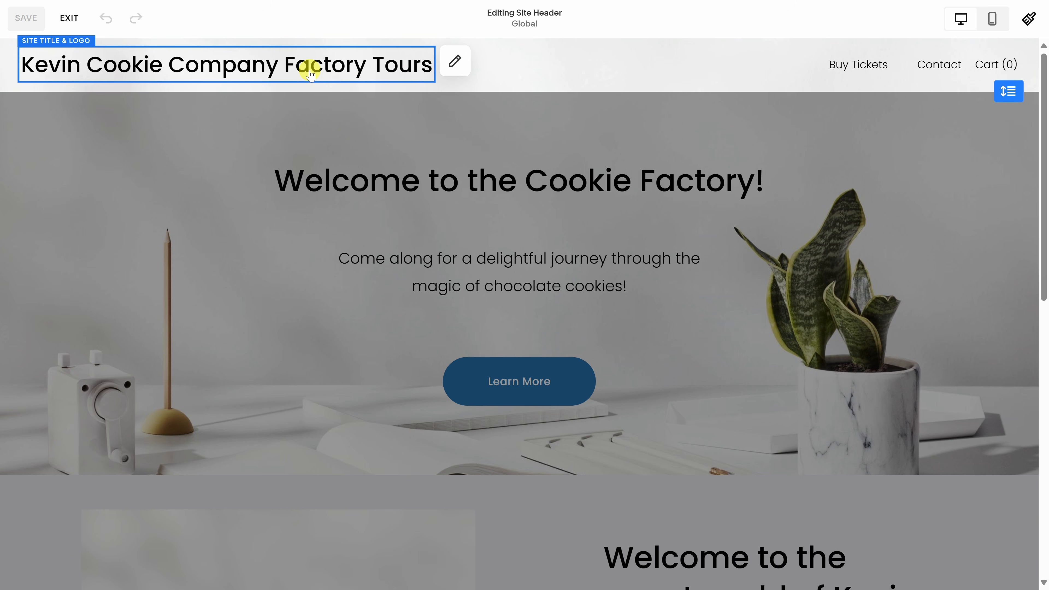
left_click(454, 61)
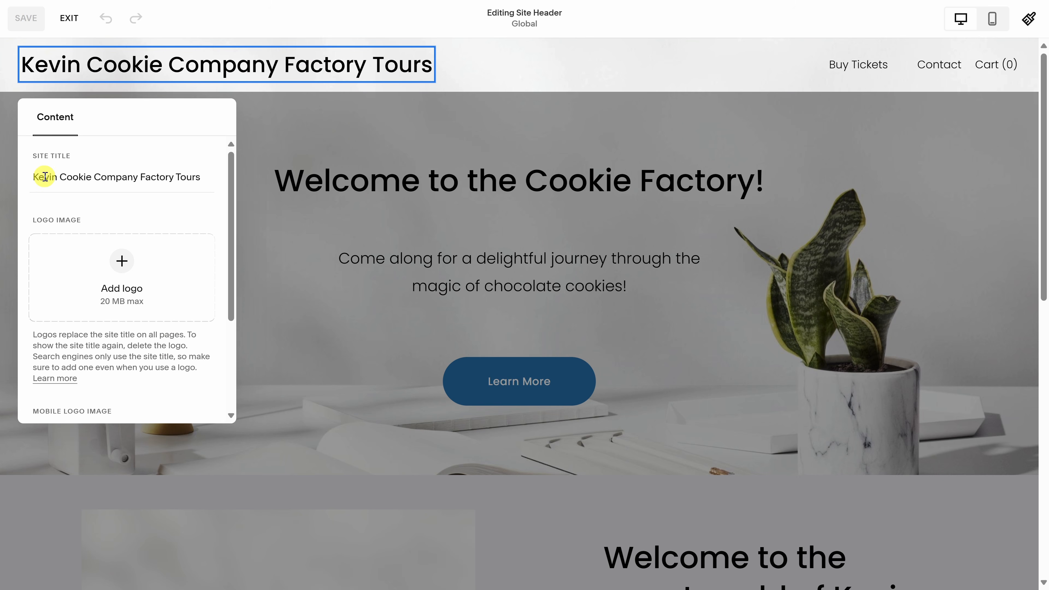
left_click_drag(45, 176, 199, 176)
left_click(205, 177)
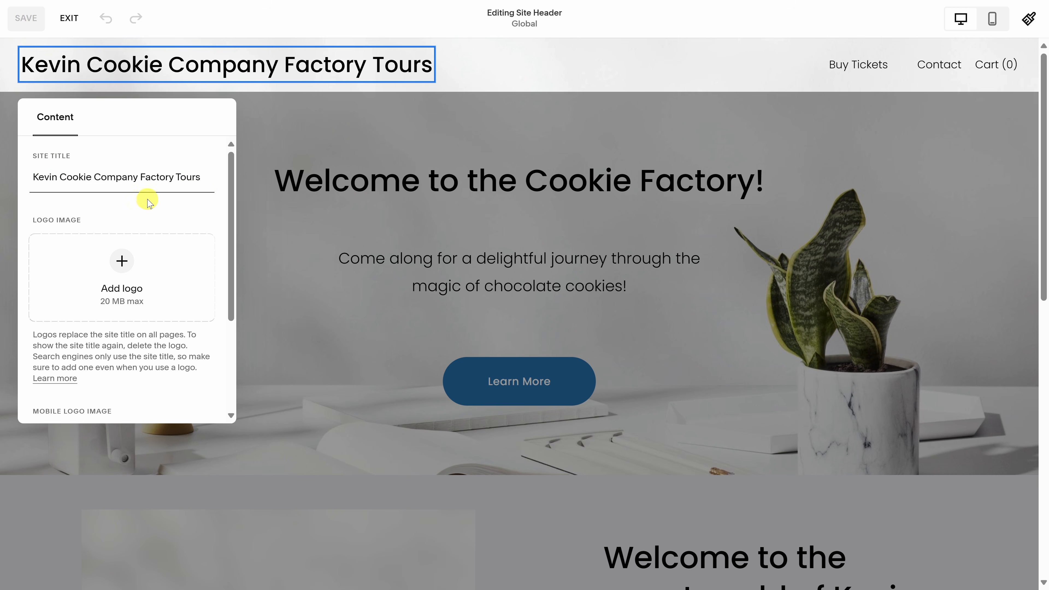
scroll(133, 221, "down", 1)
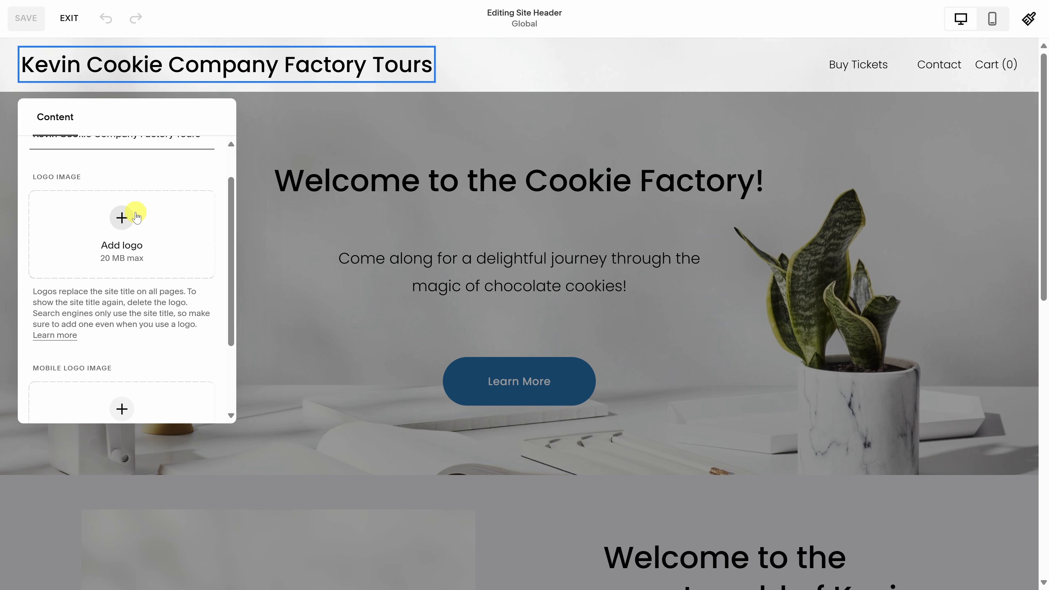
left_click(121, 218)
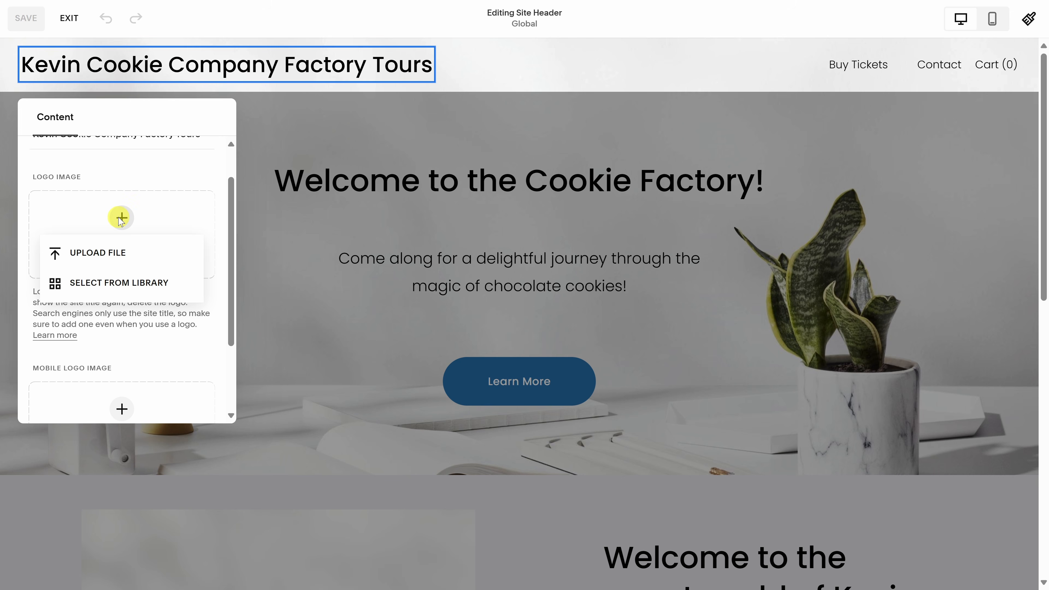
left_click(136, 314)
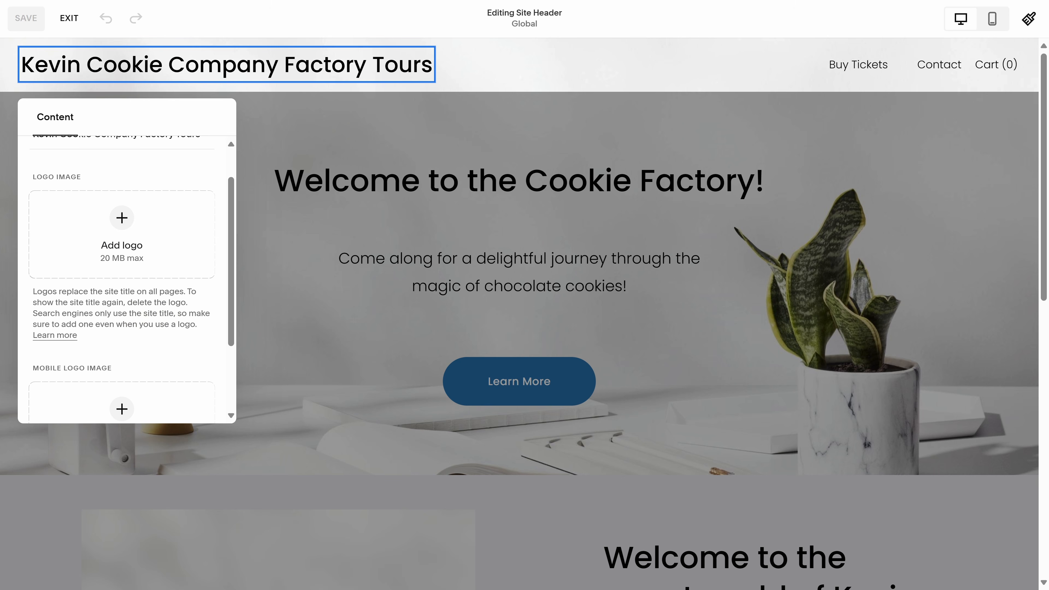
left_click_drag(1039, 411, 146, 250)
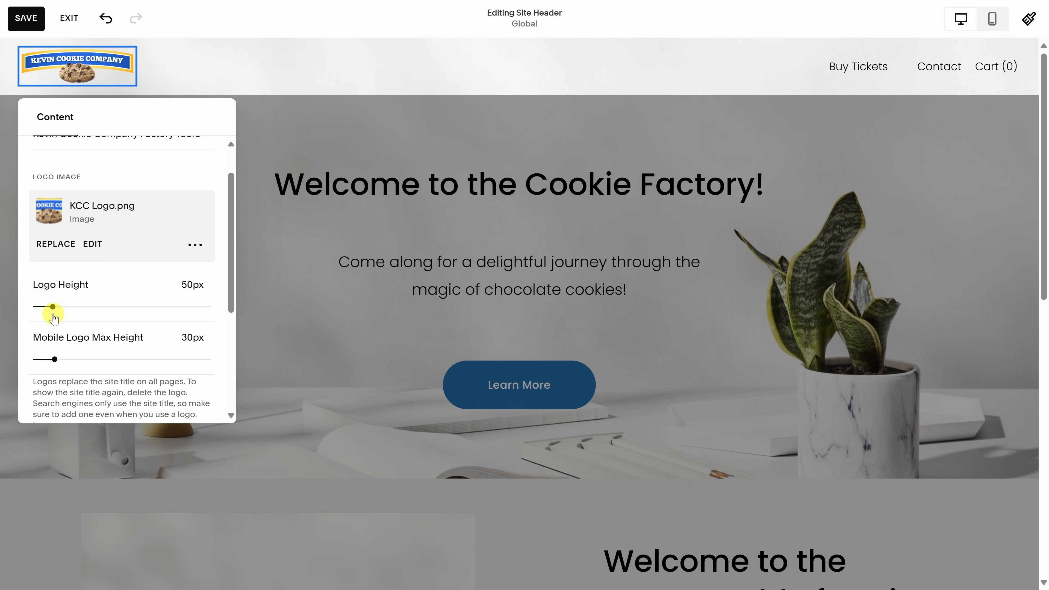
Step: Set the logo height to 62px, review the mobile logo options, and close the logo settings
mouse_move(53, 306)
left_mouse_down()
mouse_move(105, 307)
mouse_move(60, 306)
left_mouse_up()
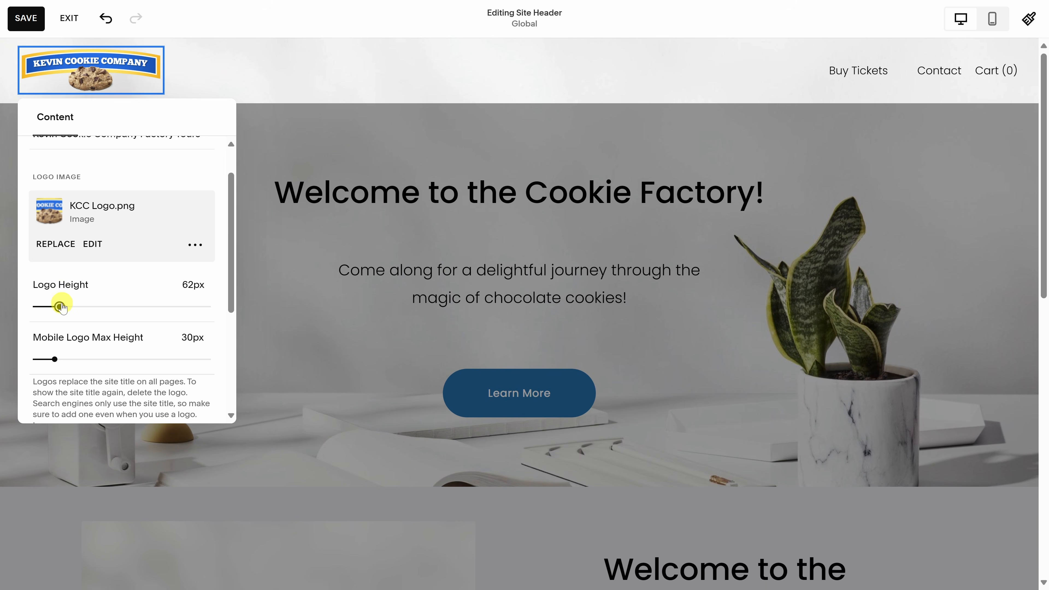
scroll(144, 277, "down", 2)
scroll(144, 276, "down", 1)
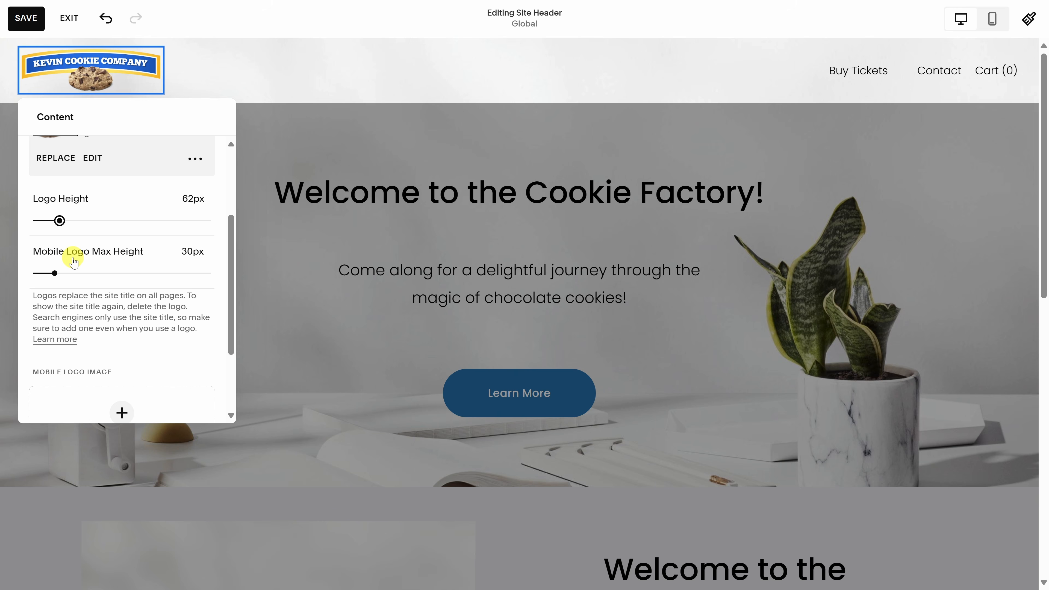
scroll(83, 267, "down", 3)
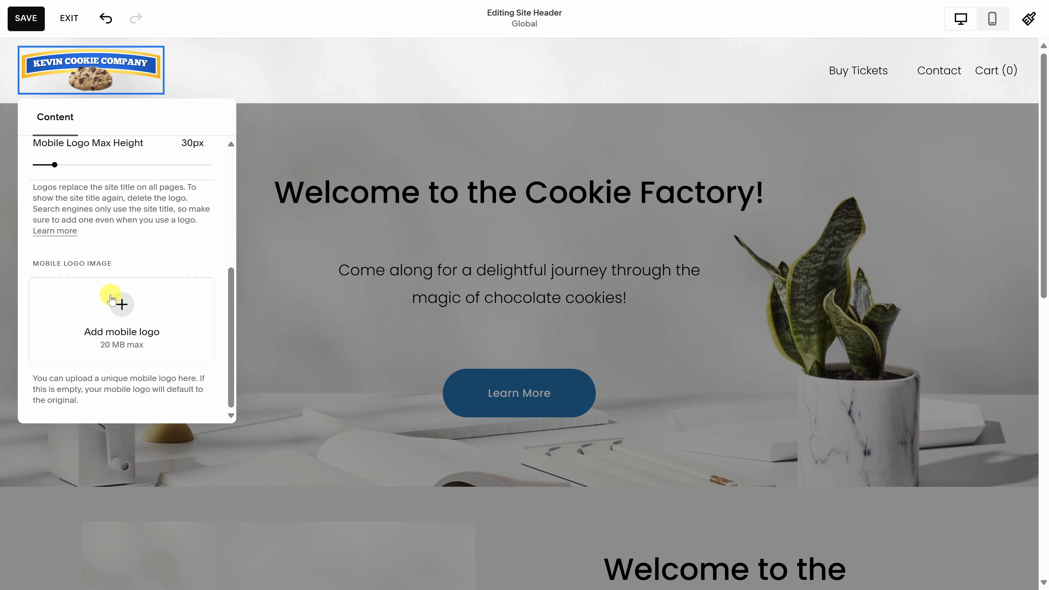
scroll(122, 328, "up", 6)
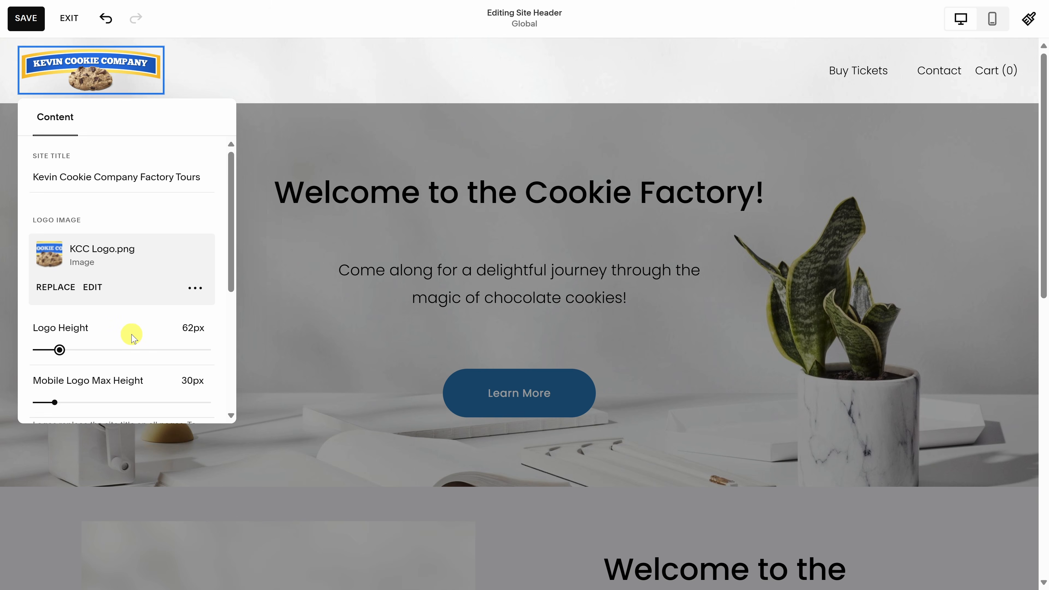
left_click(213, 82)
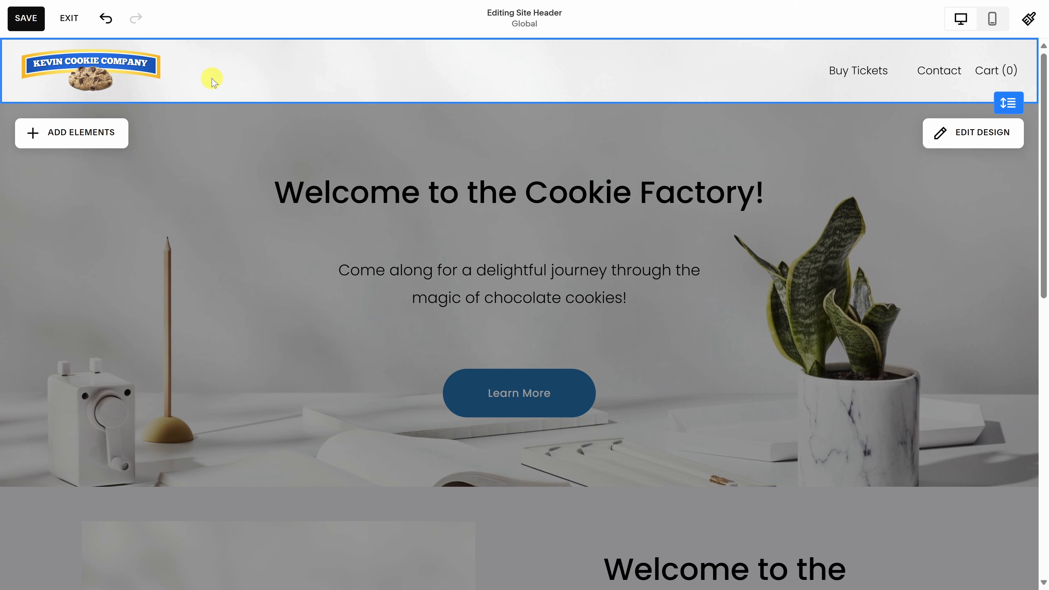
Step: Try the header layout with a centered logo, and restore the layout with the logo on the left and the links beside the cart
left_click(981, 133)
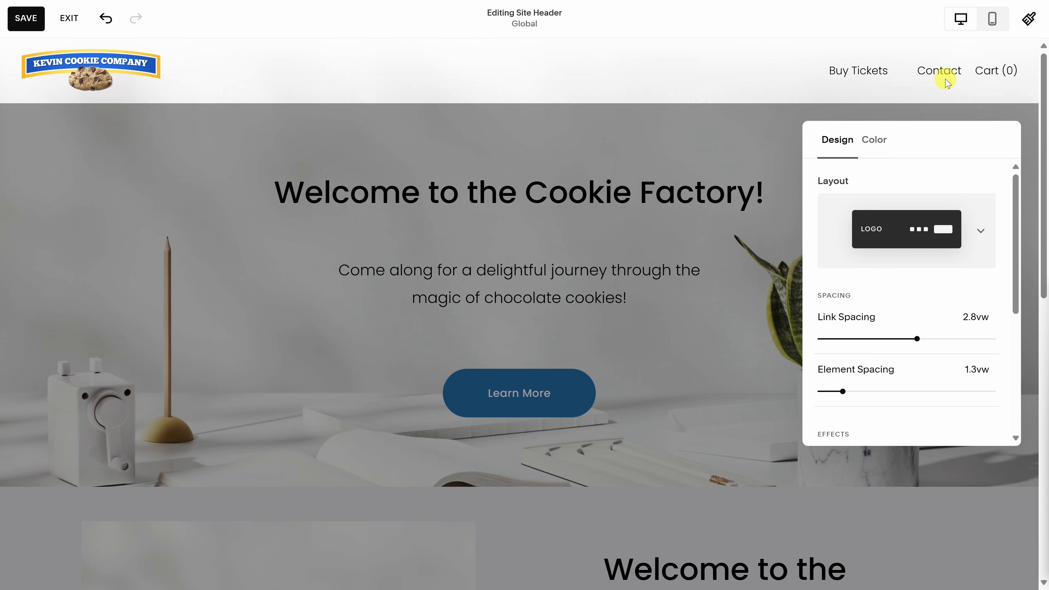
left_click(978, 232)
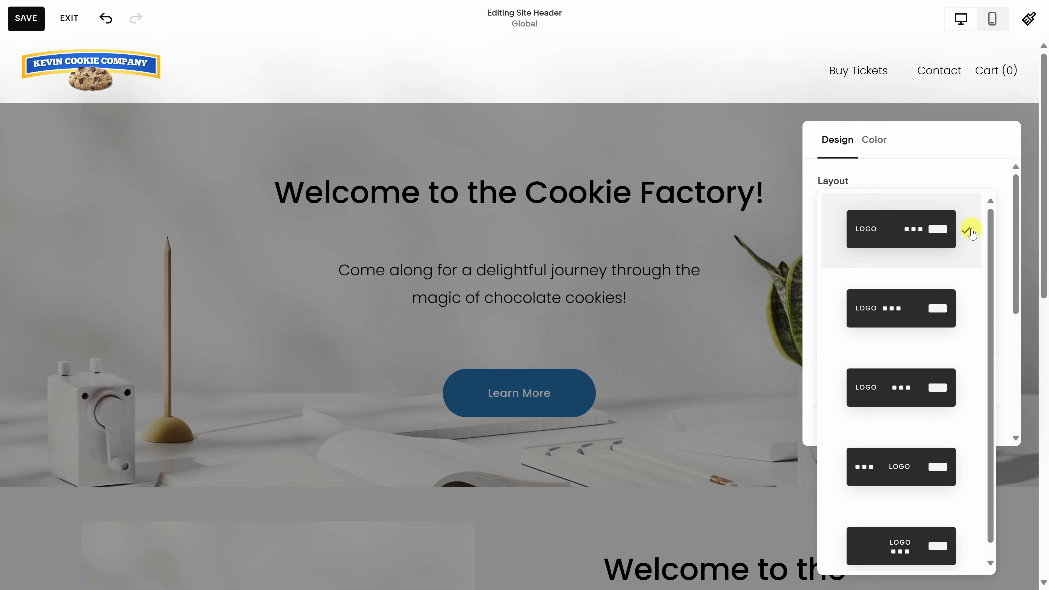
left_click(904, 459)
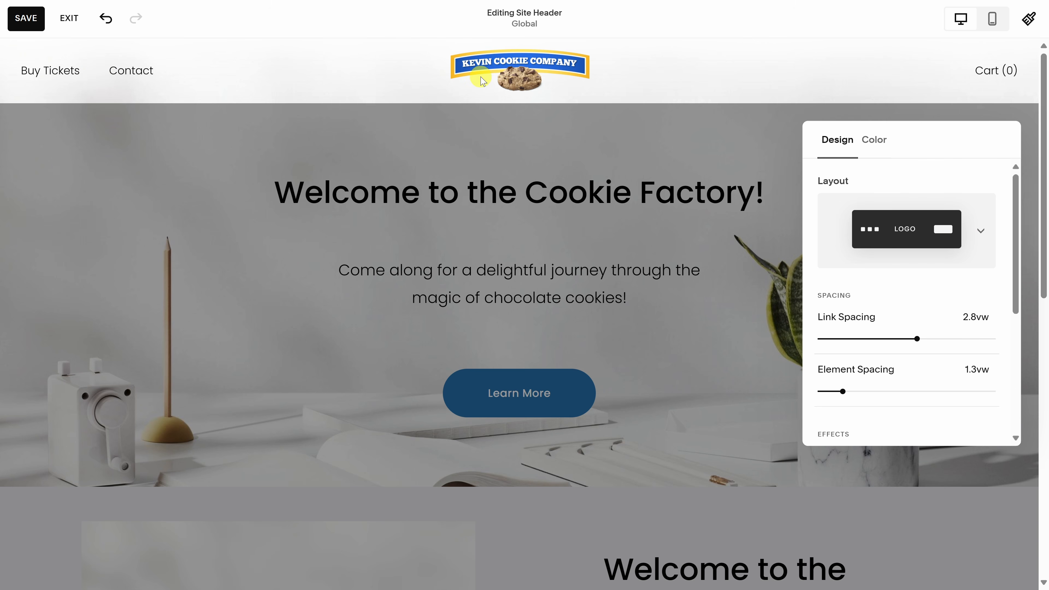
left_click(975, 234)
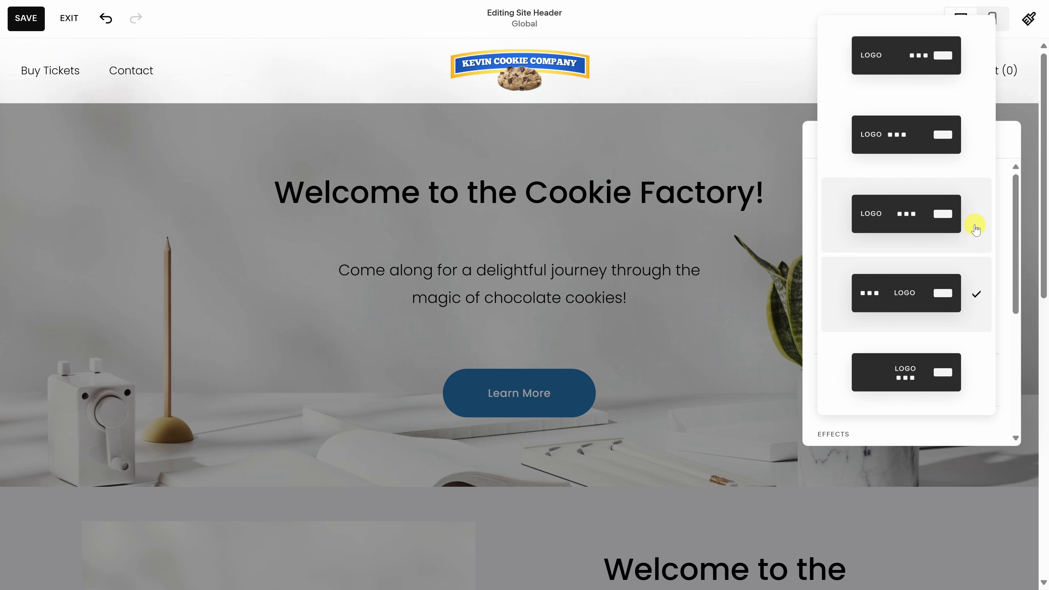
left_click(915, 60)
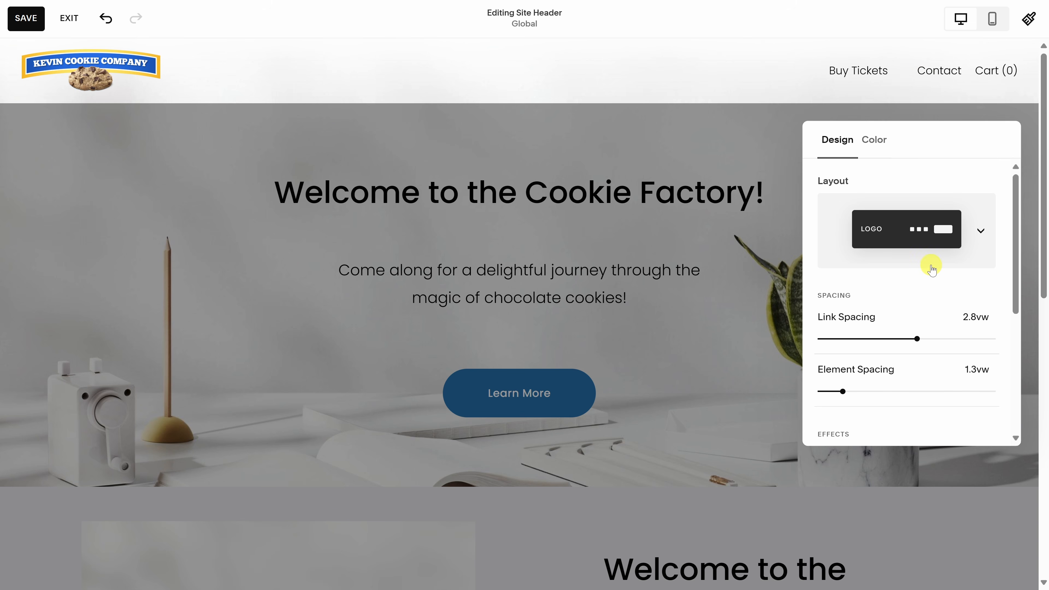
Step: Review the header's spacing, effects and size options, and change its color style from Gradient to Adaptive
scroll(952, 285, "down", 1)
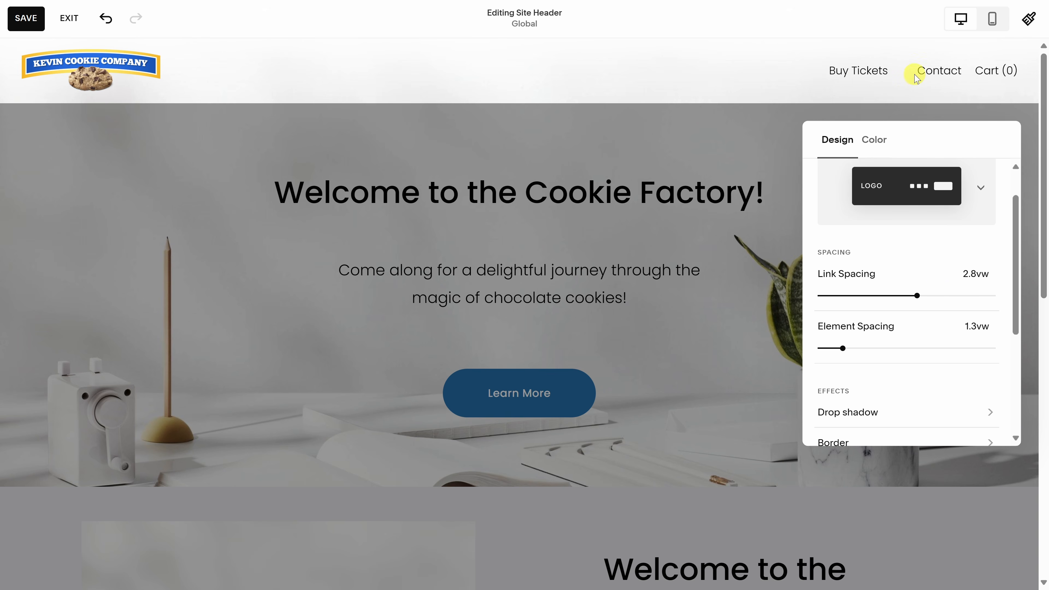
scroll(913, 333, "down", 2)
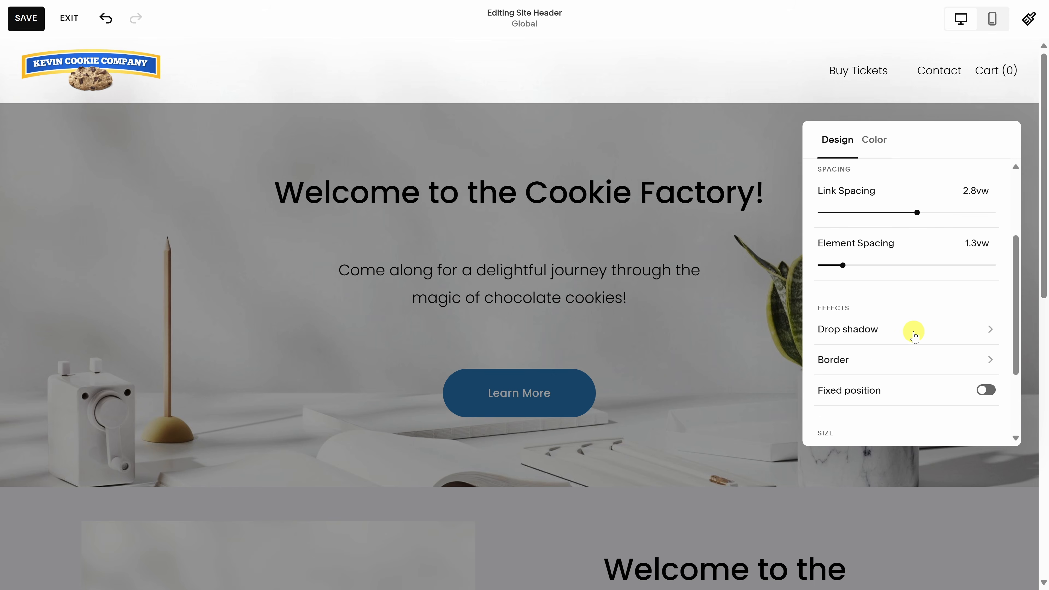
scroll(858, 249, "down", 2)
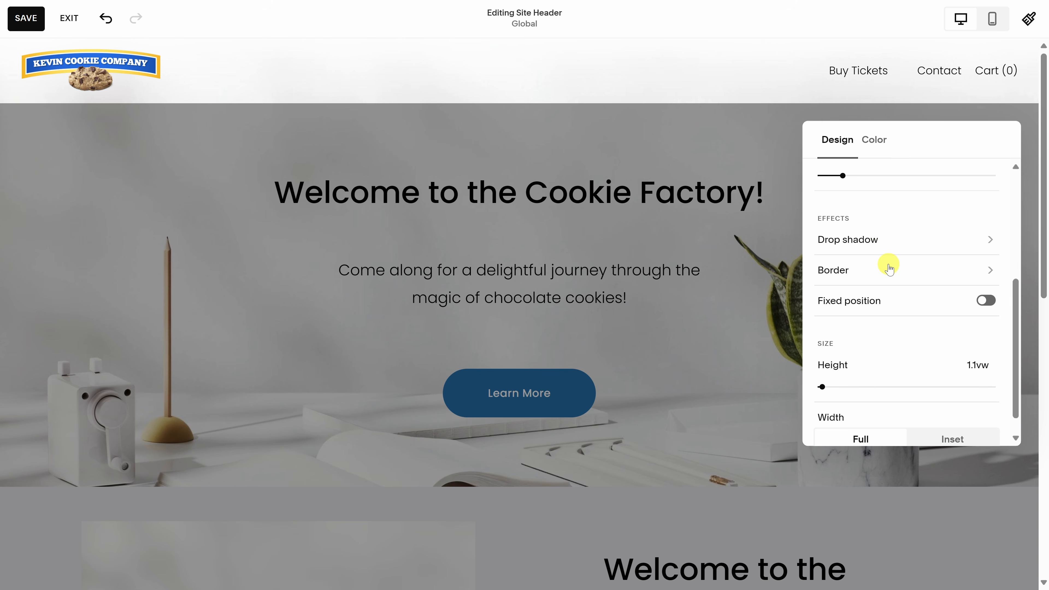
scroll(887, 265, "down", 1)
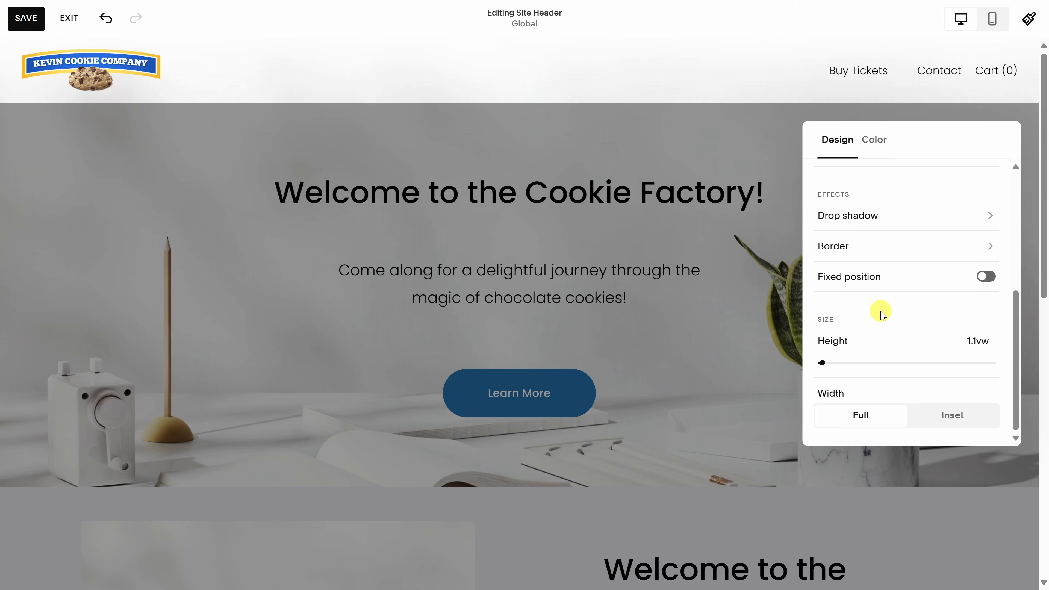
scroll(880, 314, "up", 5)
left_click(874, 141)
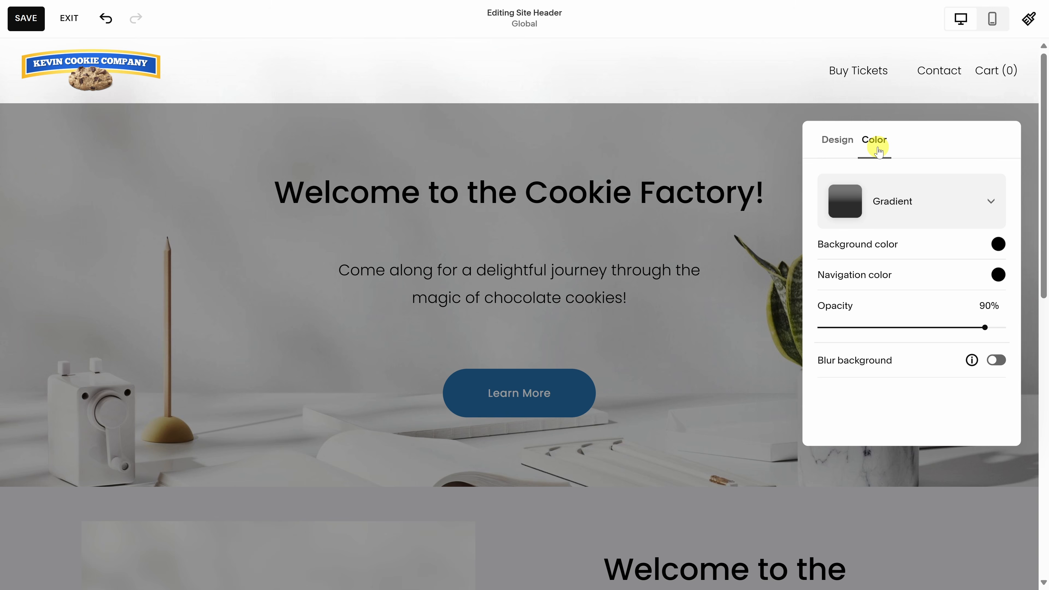
left_click(925, 202)
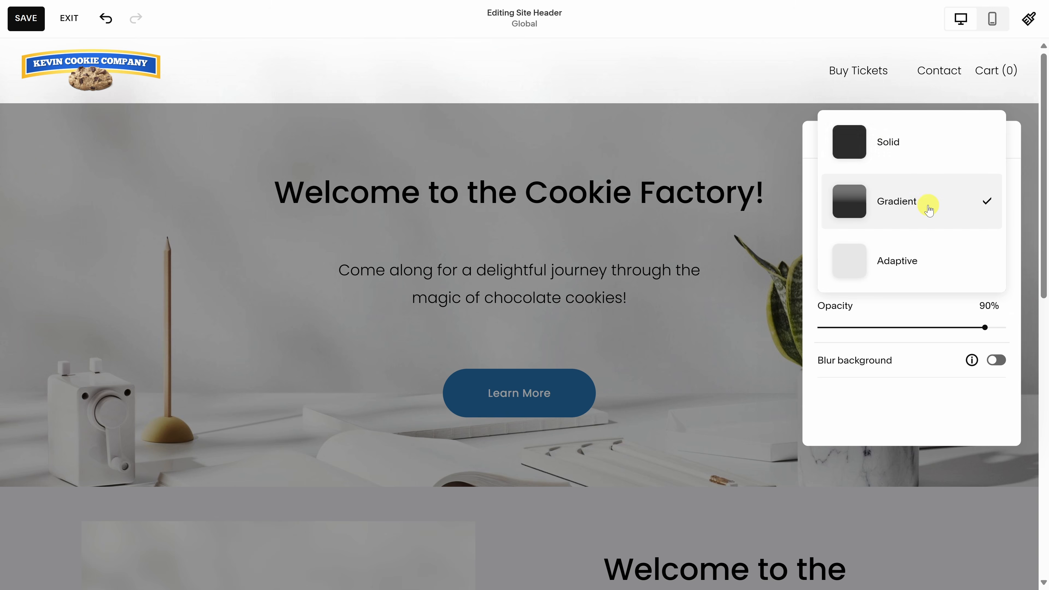
left_click(920, 251)
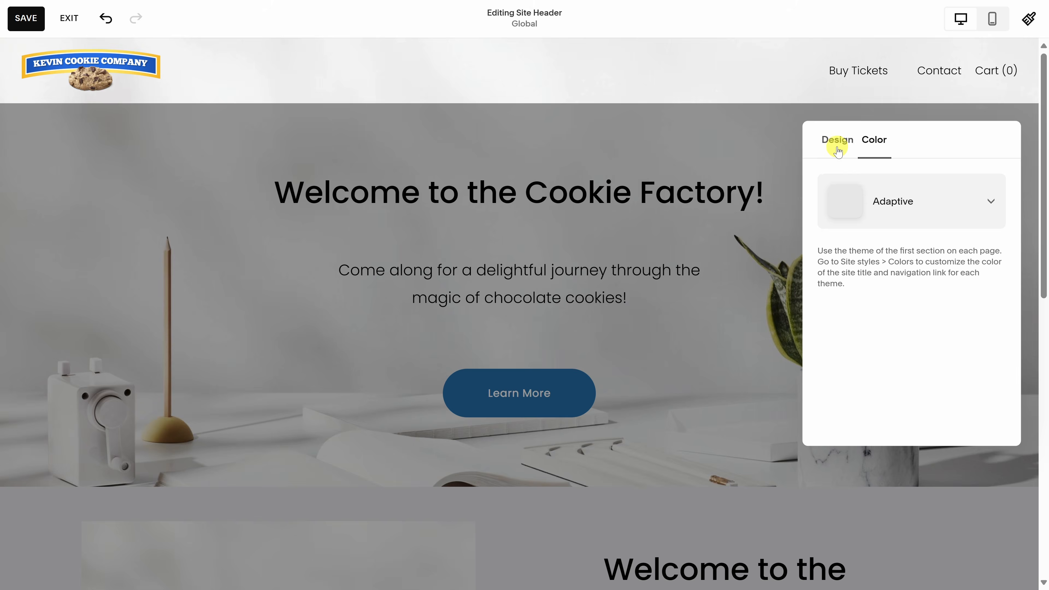
left_click(834, 141)
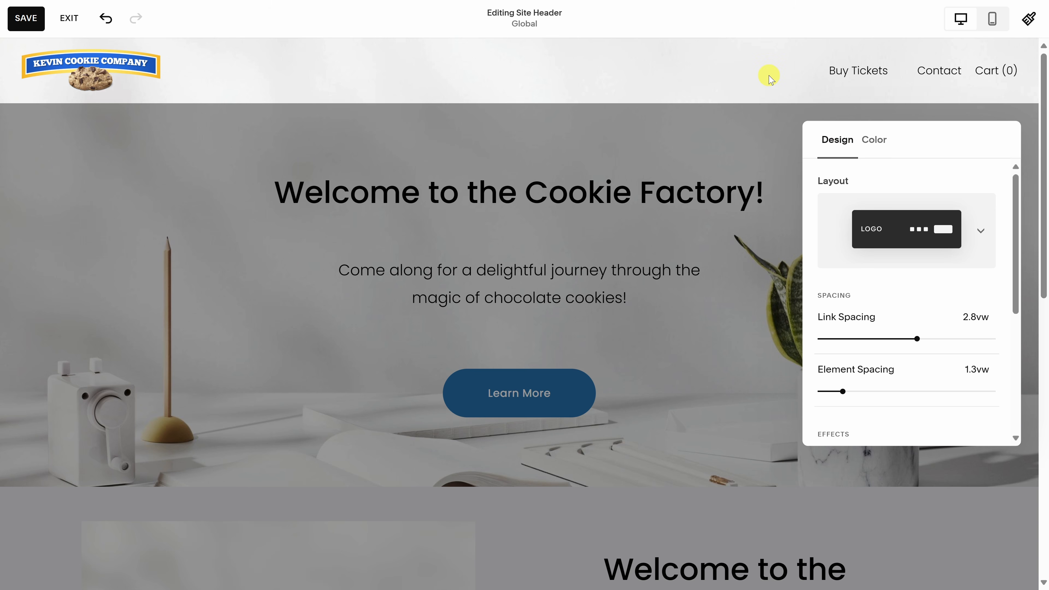
left_click(736, 77)
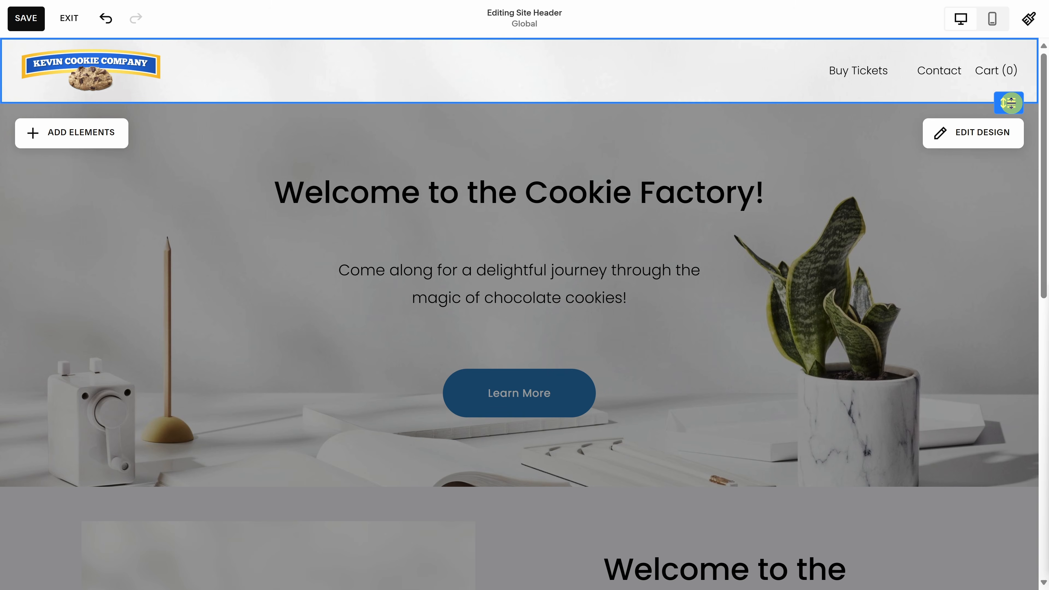
Step: Reduce the site header's height slightly by moving its lower edge up, and finish editing the header
mouse_move(1009, 100)
left_mouse_down()
mouse_move(1008, 211)
mouse_move(1009, 84)
mouse_move(1009, 100)
left_mouse_up()
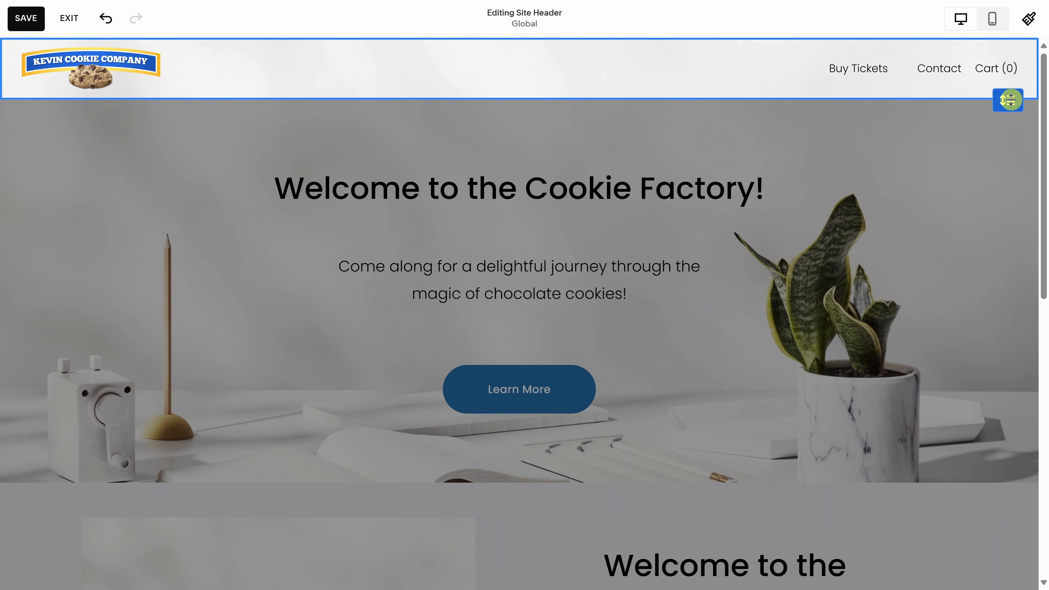
left_click_drag(1009, 100, 1008, 99)
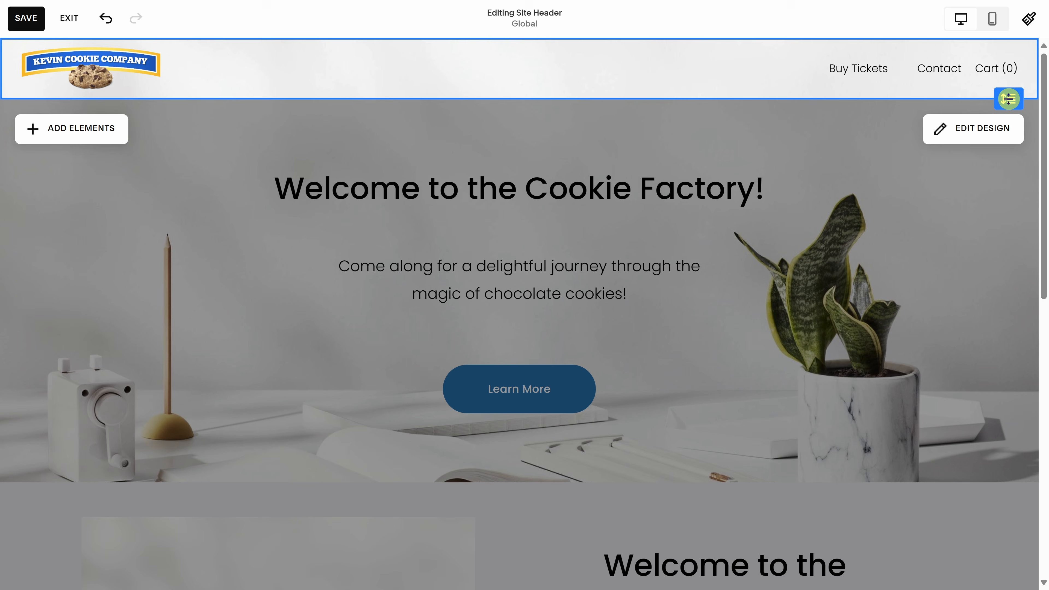
left_click(863, 129)
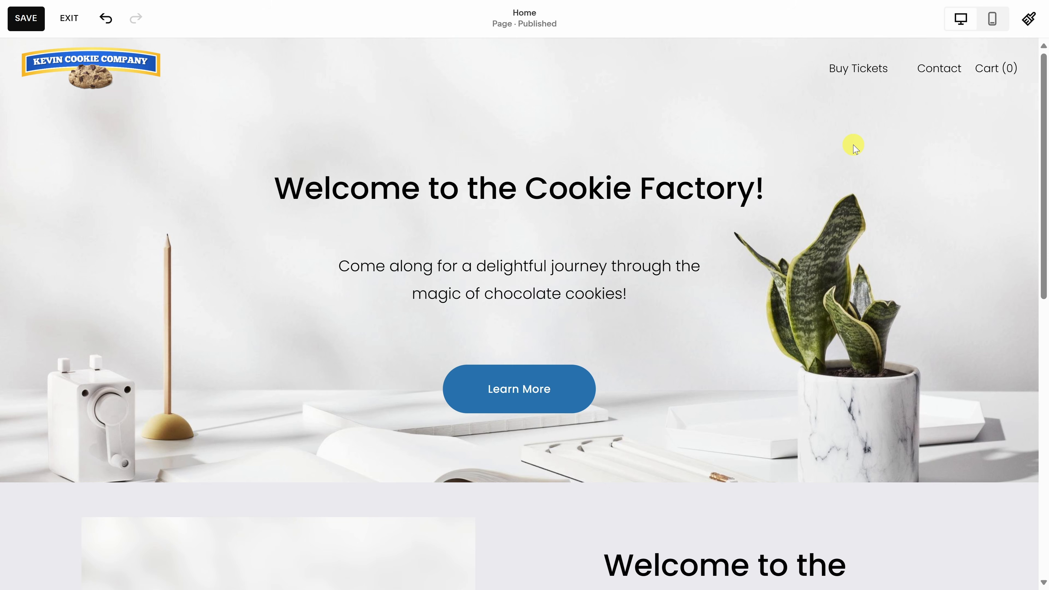
Step: Look over the Home page sections below the finished header down to the footer, and return to the welcome banner section
mouse_move(852, 145)
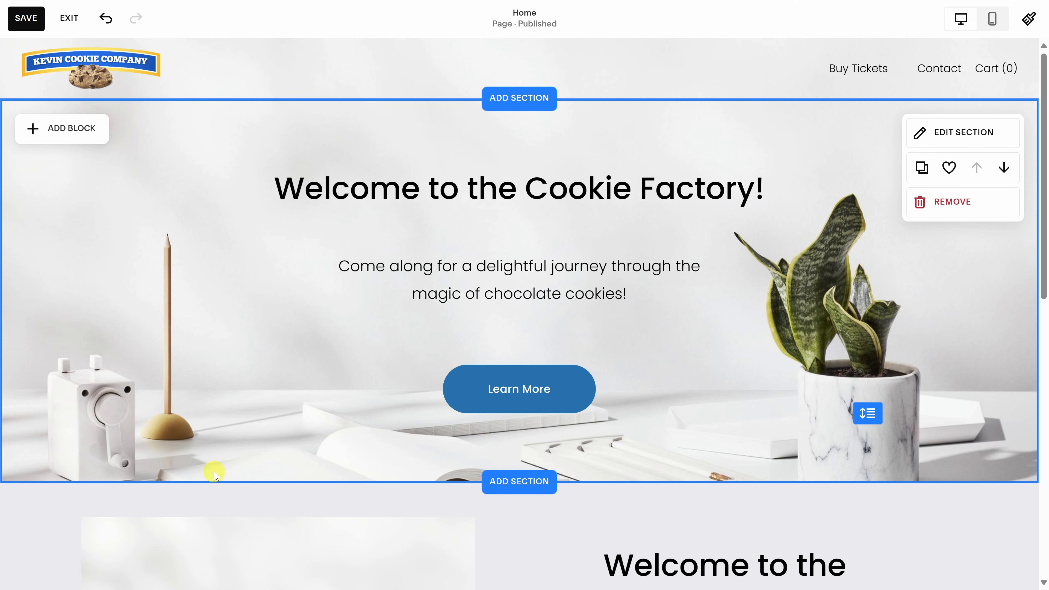
scroll(807, 231, "down", 8)
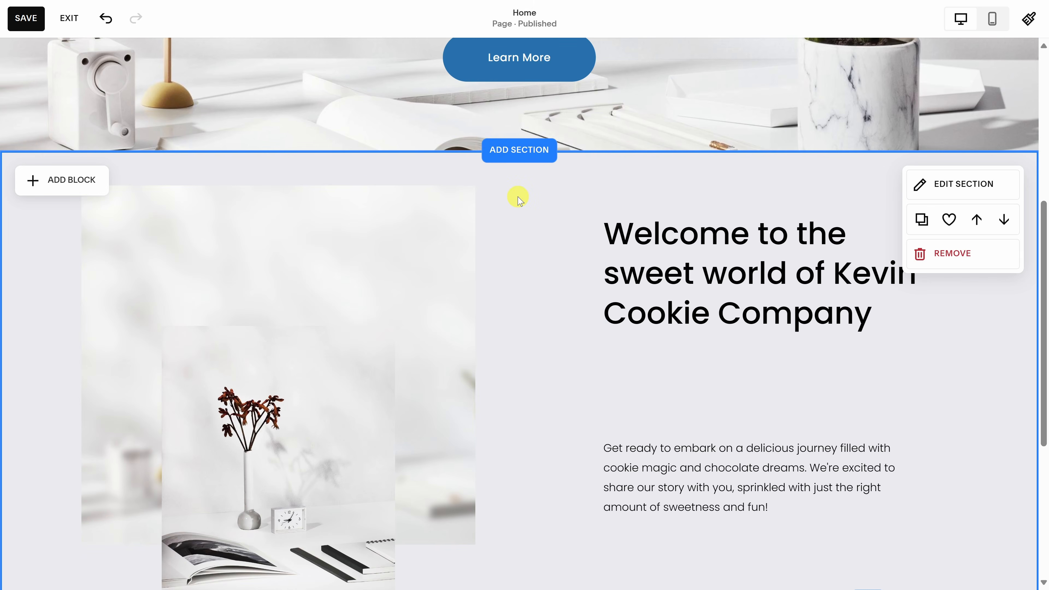
scroll(519, 199, "down", 4)
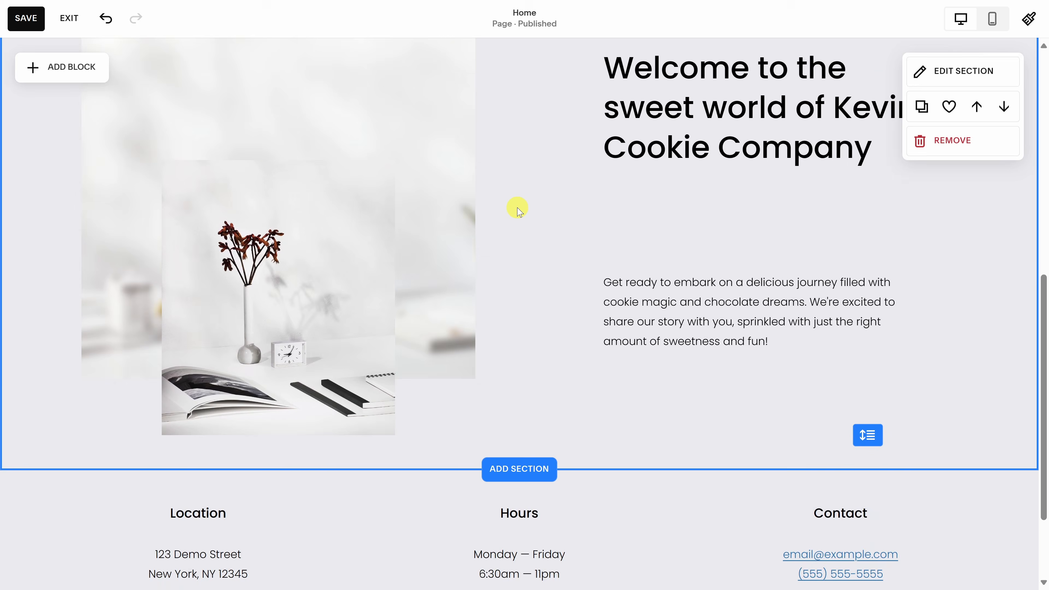
scroll(518, 210, "down", 2)
scroll(543, 260, "up", 14)
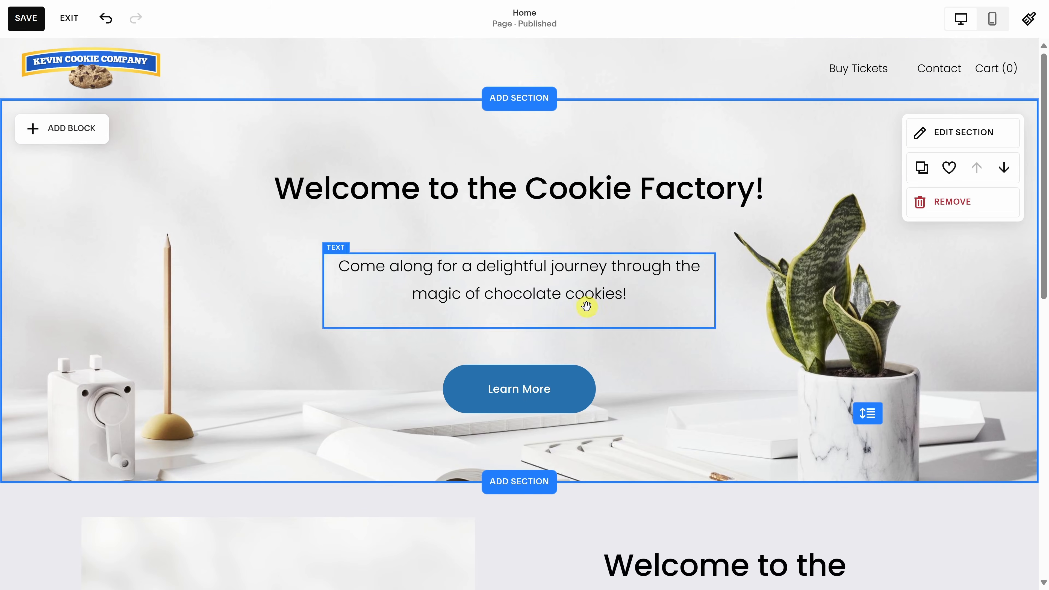
left_click(664, 127)
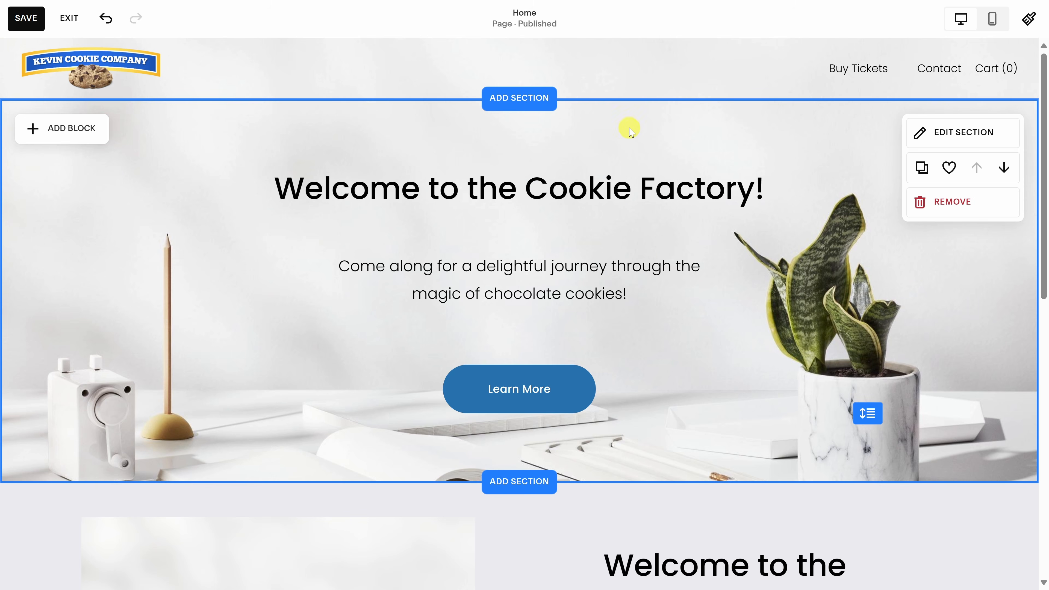
Step: Try moving the welcome banner section below the next section, and return it to the first position on the page
left_click(1002, 167)
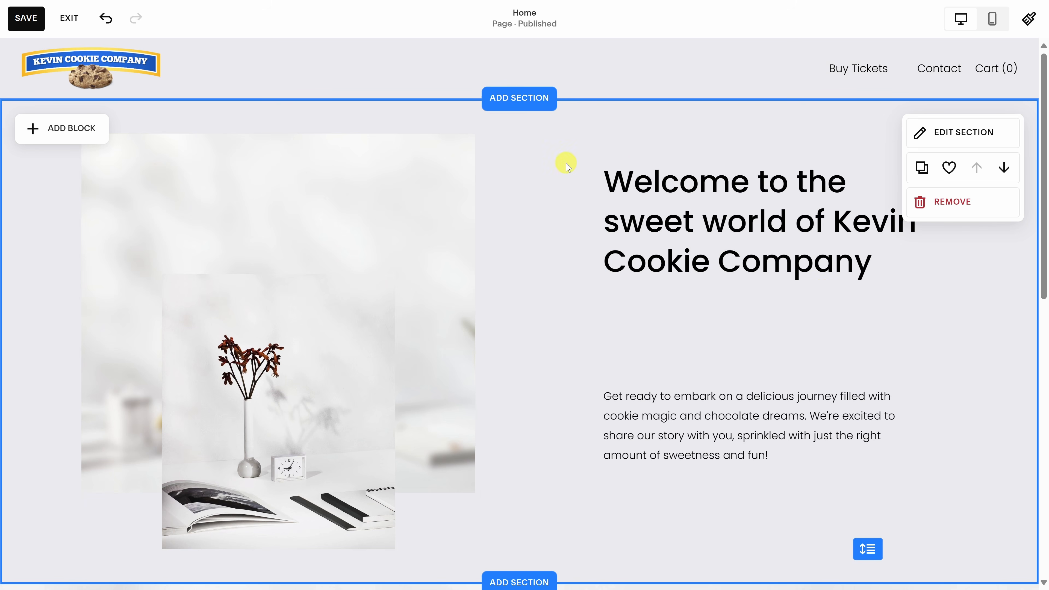
scroll(563, 195, "down", 4)
scroll(566, 197, "up", 4)
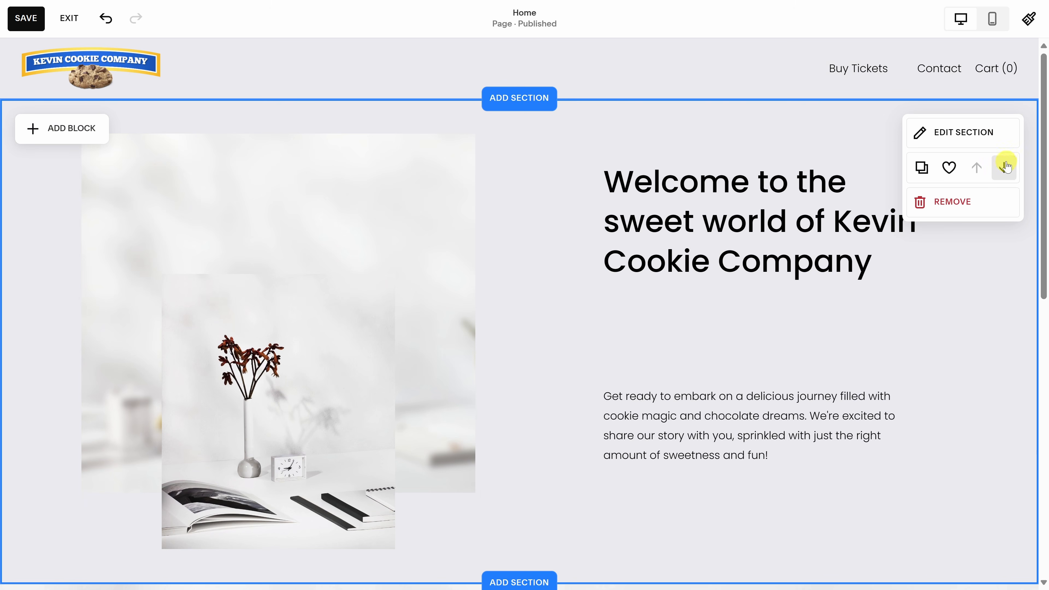
left_click(1004, 167)
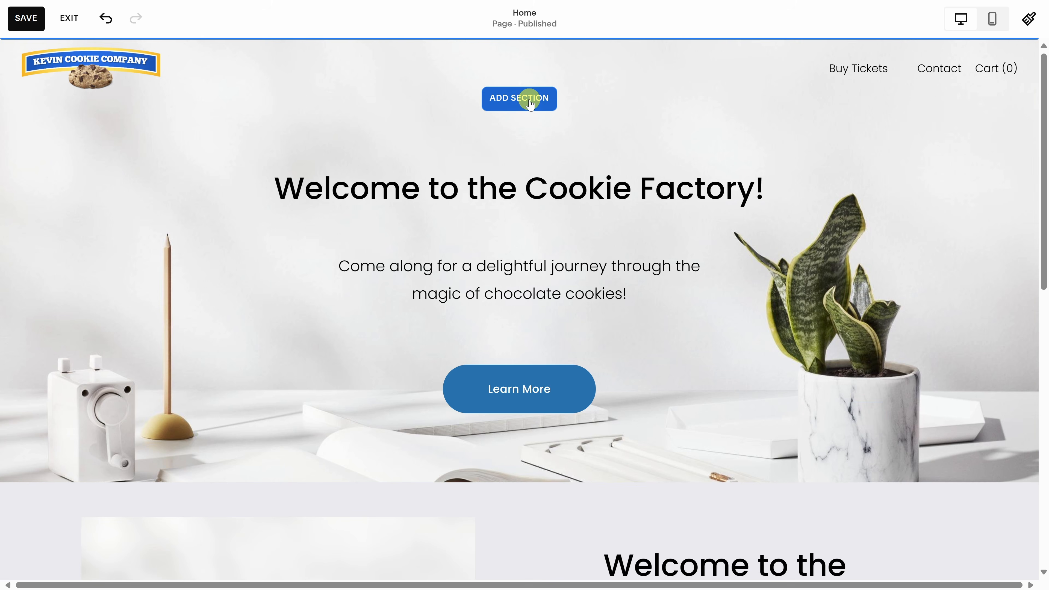
Step: Browse the Intro, About and People section templates, and add a blank section above the welcome banner
left_click(519, 102)
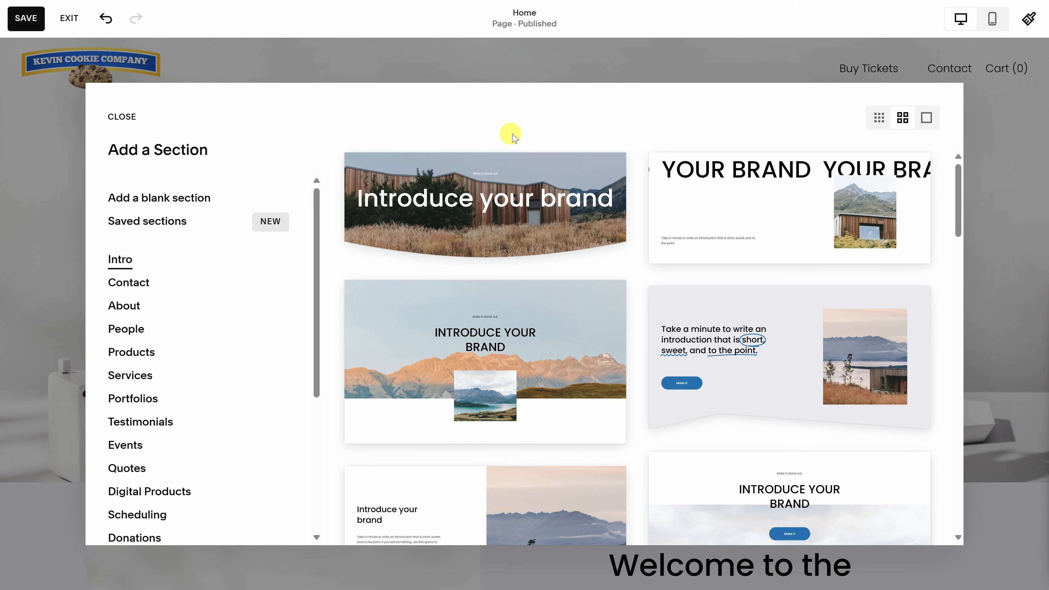
scroll(496, 169, "down", 8)
scroll(545, 251, "up", 8)
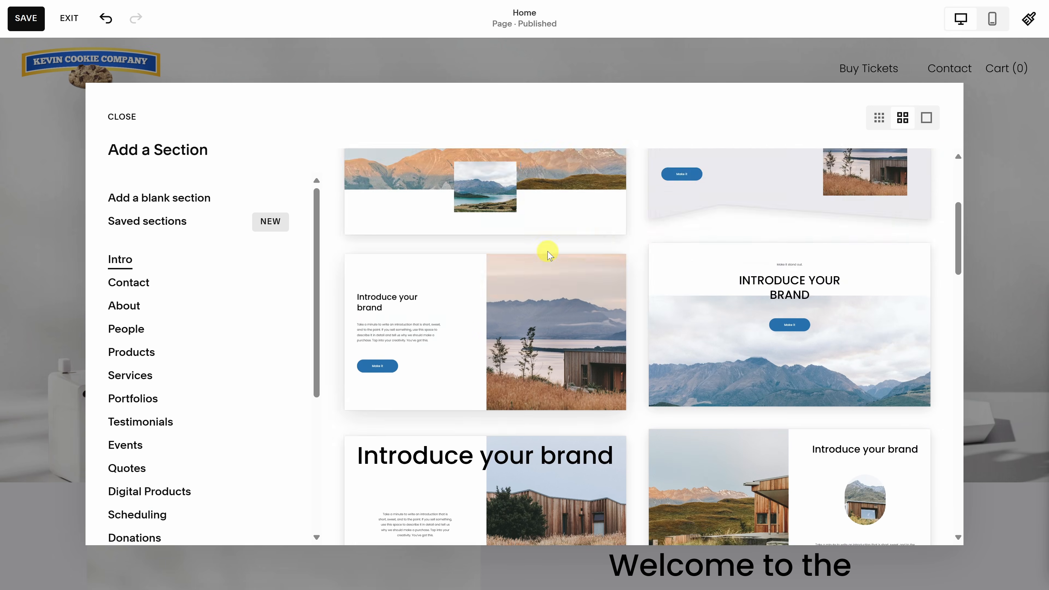
scroll(155, 274, "down", 5)
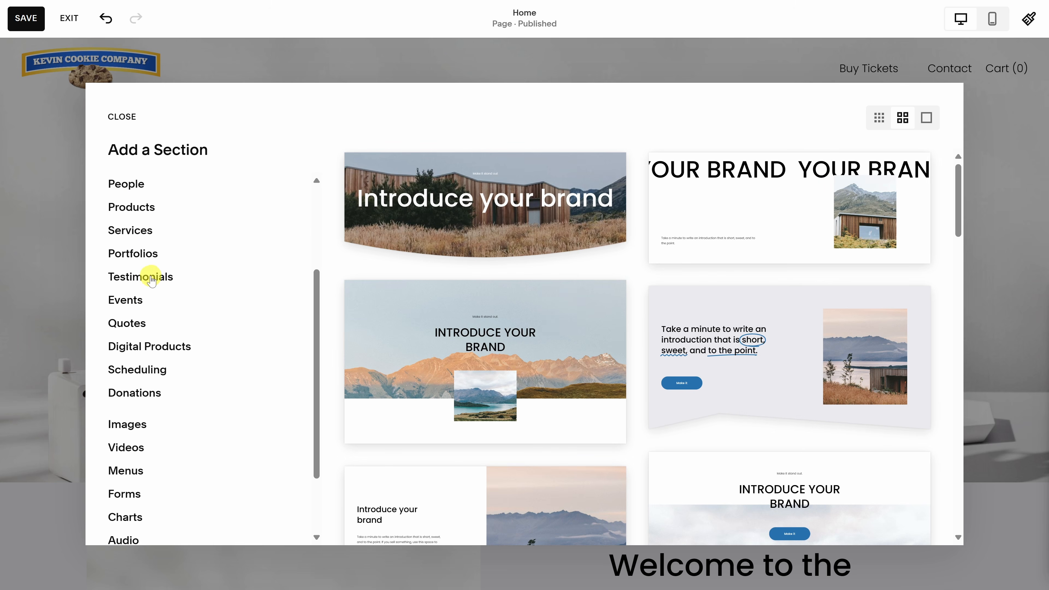
scroll(154, 304, "up", 5)
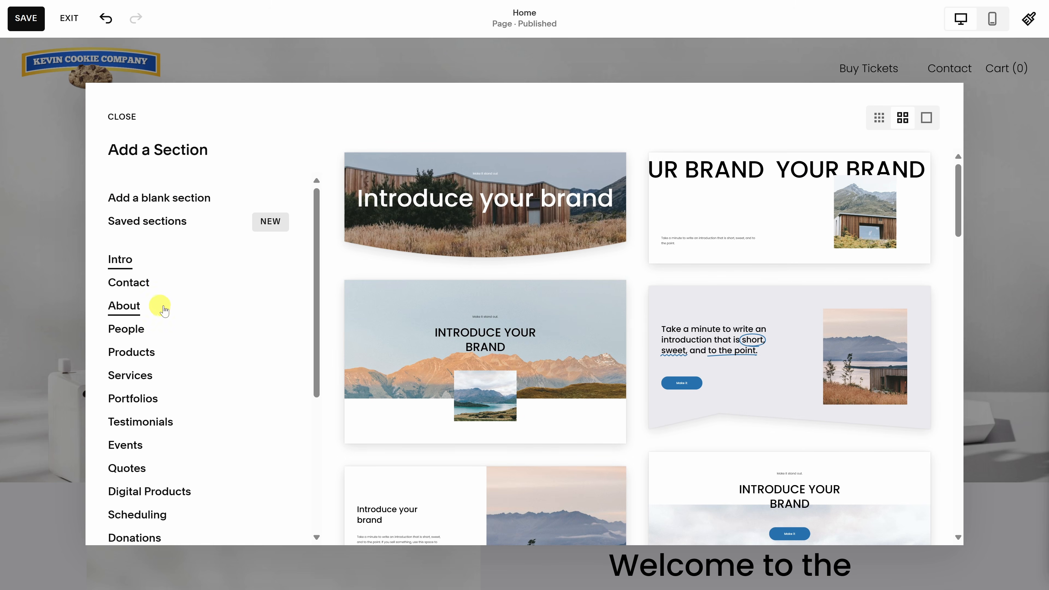
left_click(154, 308)
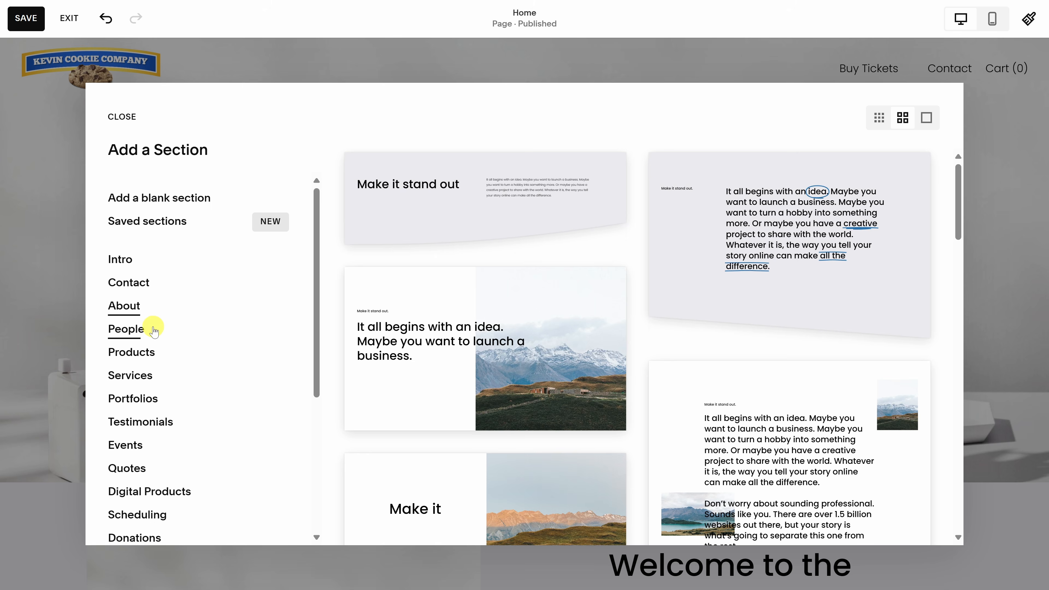
left_click(149, 330)
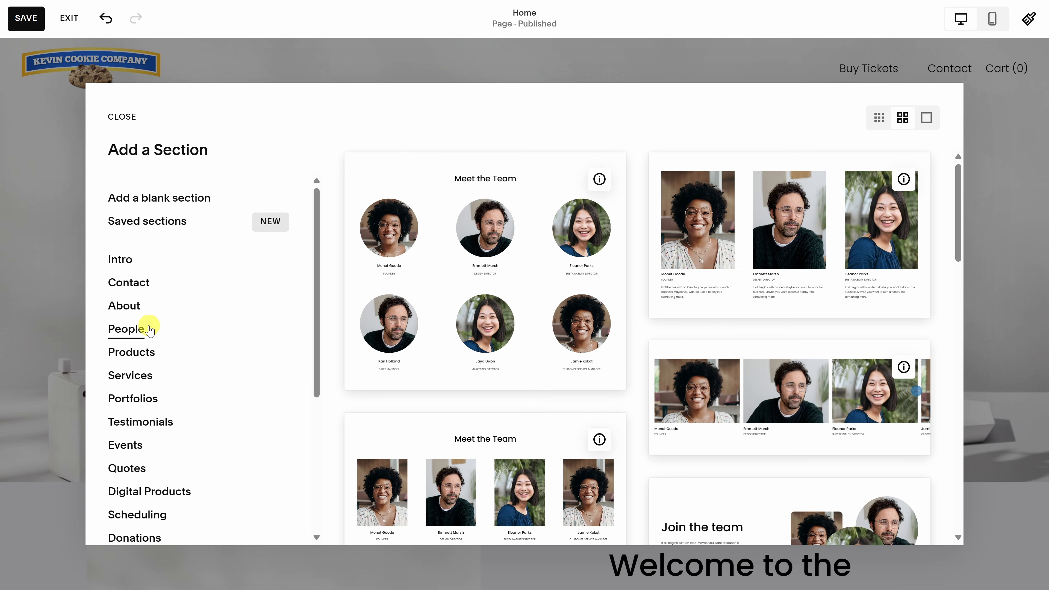
left_click(166, 201)
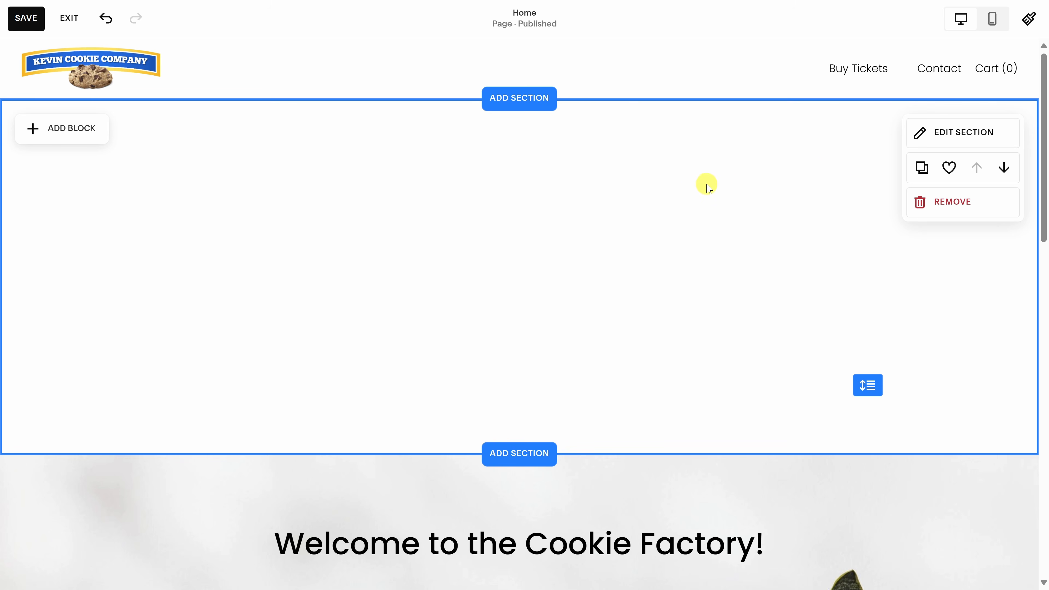
Step: Open the blank section for editing, try its grid without gaps and with Fill Screen off, and restore both settings
left_click(962, 145)
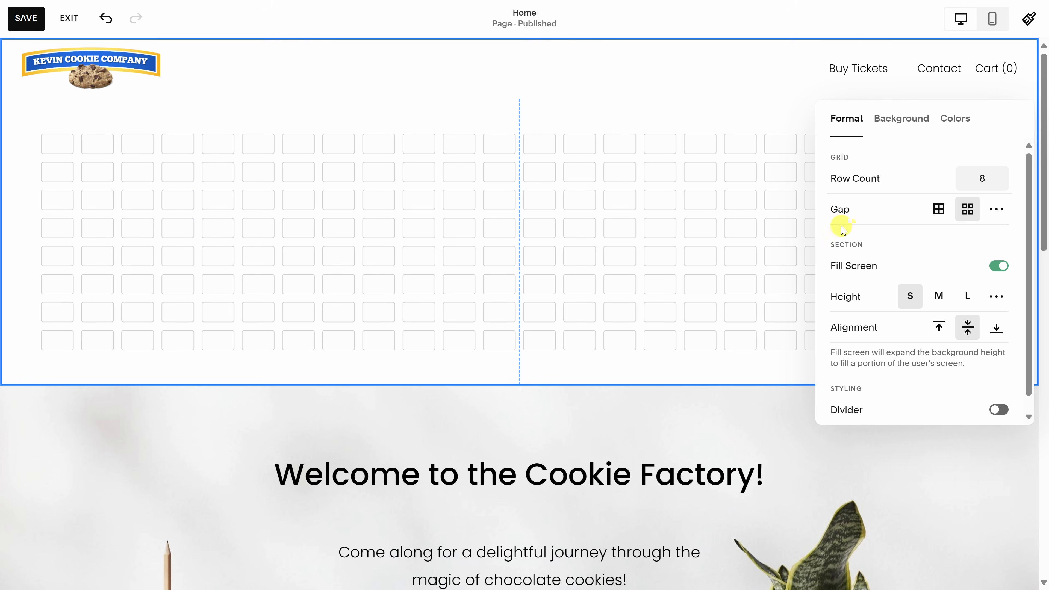
left_click(938, 211)
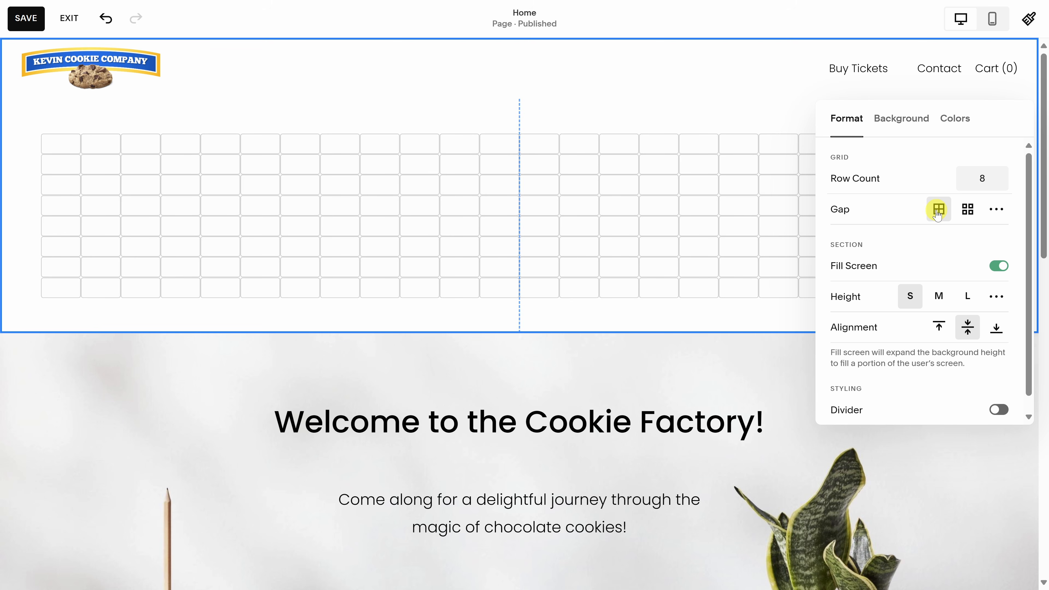
left_click(971, 210)
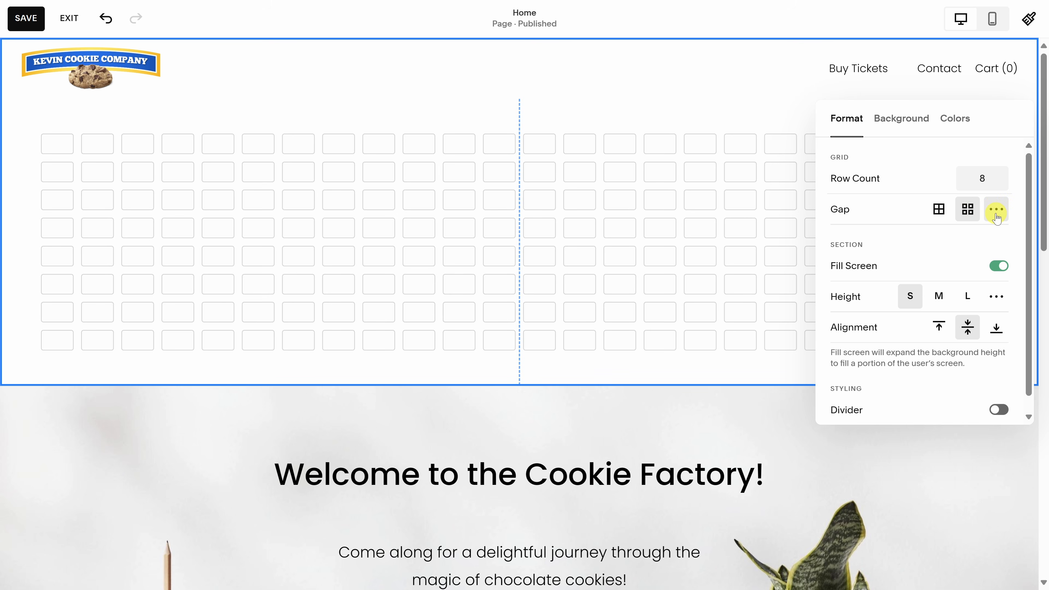
left_click(999, 266)
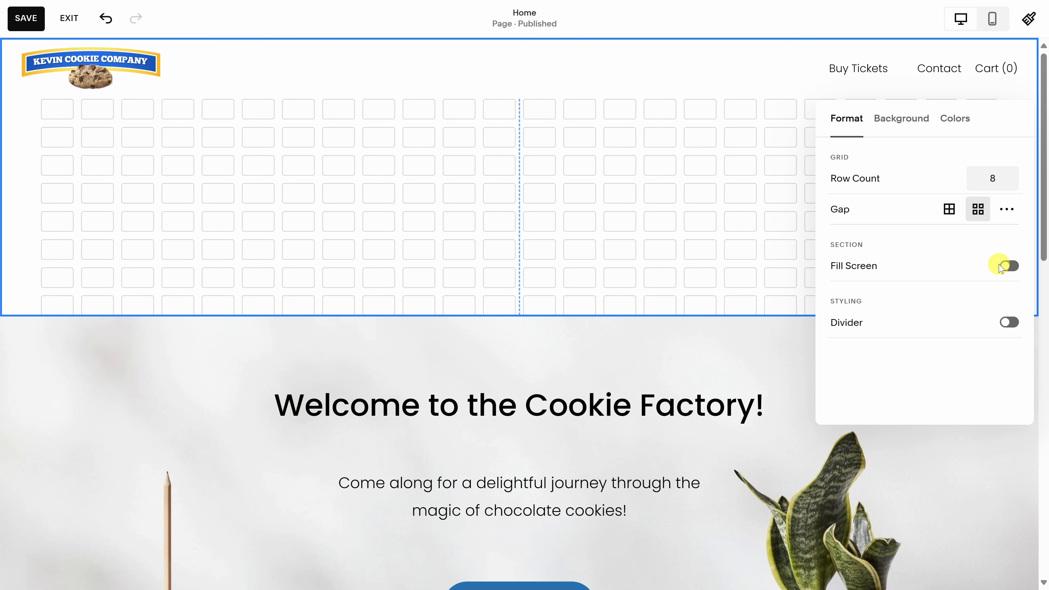
left_click(1000, 267)
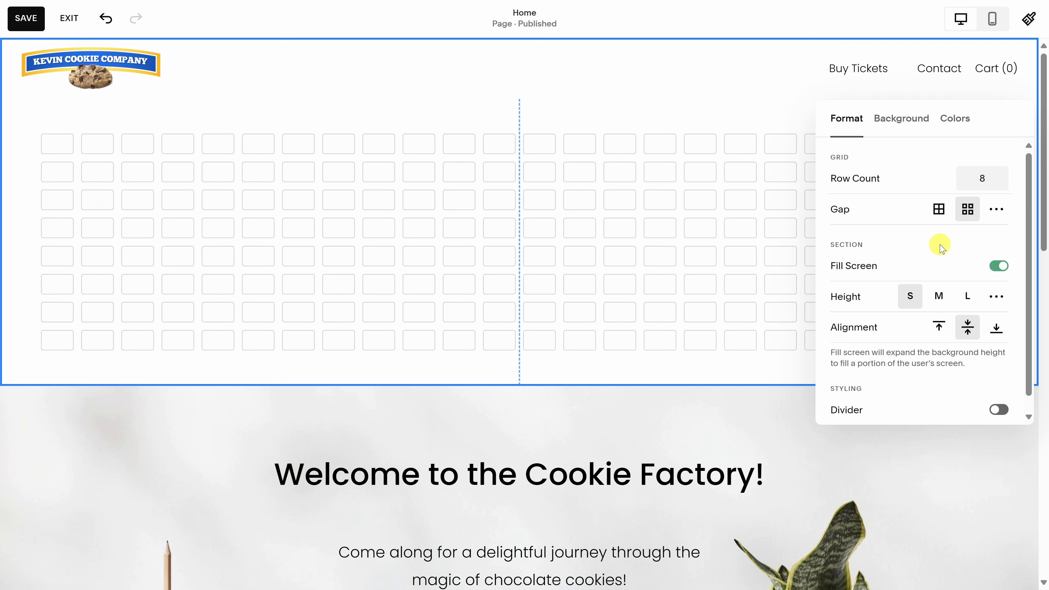
Step: Turn on the divider along the blank section's lower edge, and review its shape options while keeping Wavy Shape
scroll(937, 246, "down", 1)
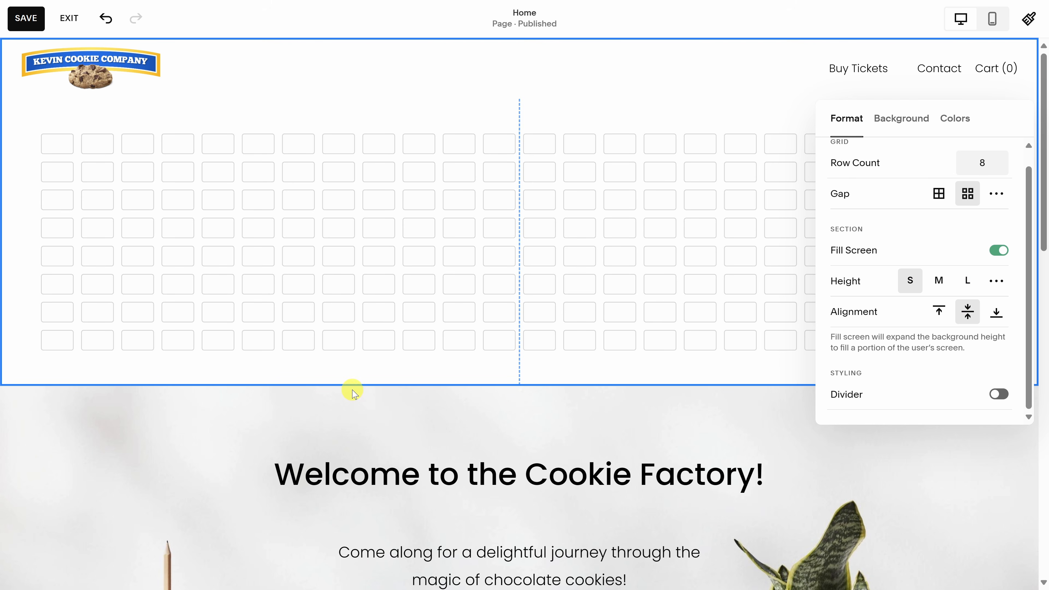
left_click(996, 394)
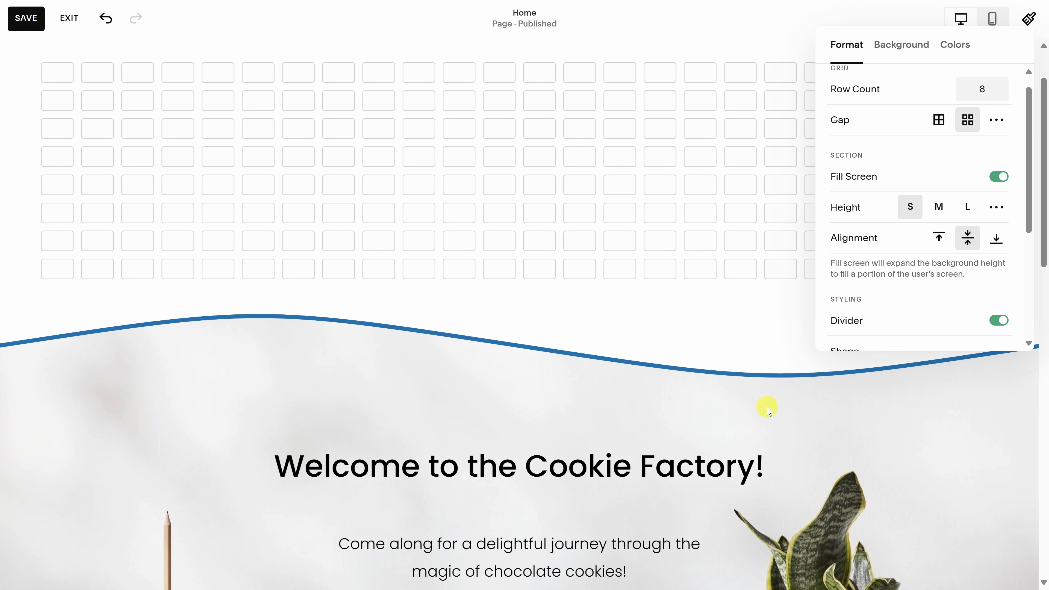
scroll(966, 235, "down", 3)
scroll(970, 231, "down", 2)
left_click(918, 205)
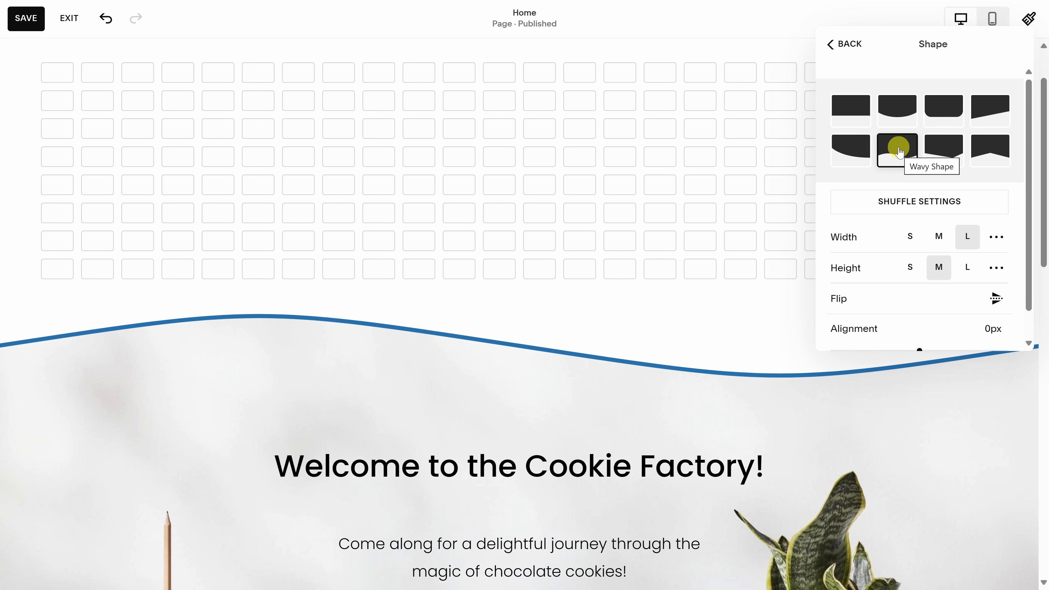
scroll(901, 152, "down", 1)
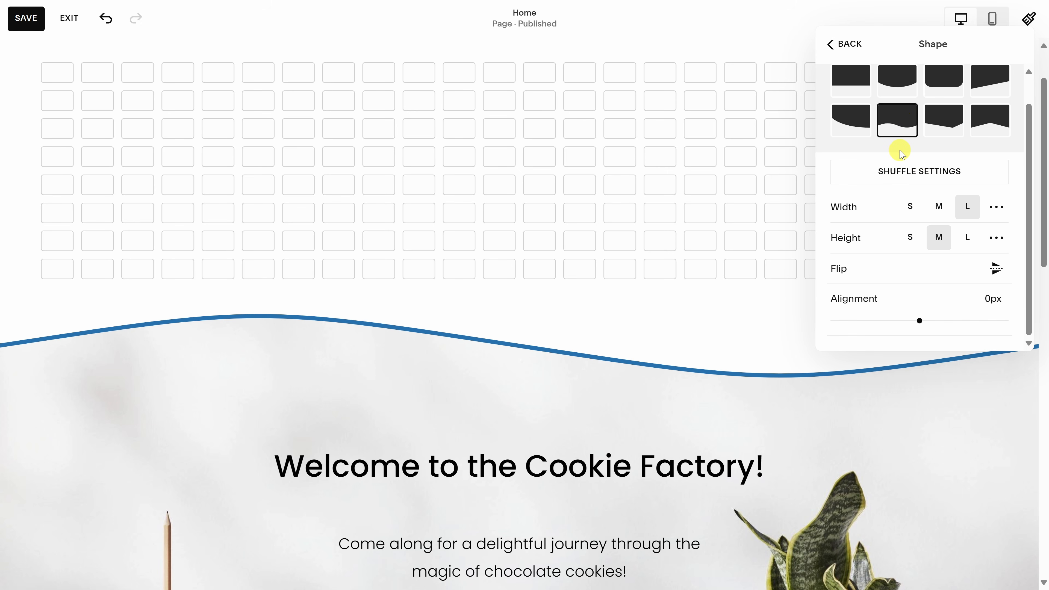
scroll(901, 152, "up", 1)
left_click(828, 44)
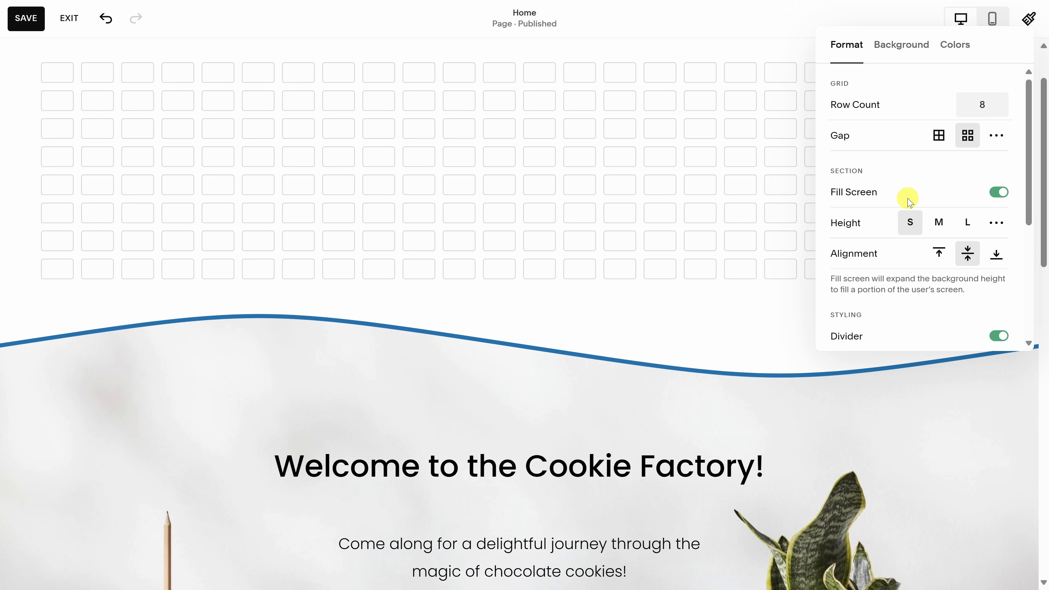
scroll(737, 237, "up", 2)
scroll(737, 237, "up", 1)
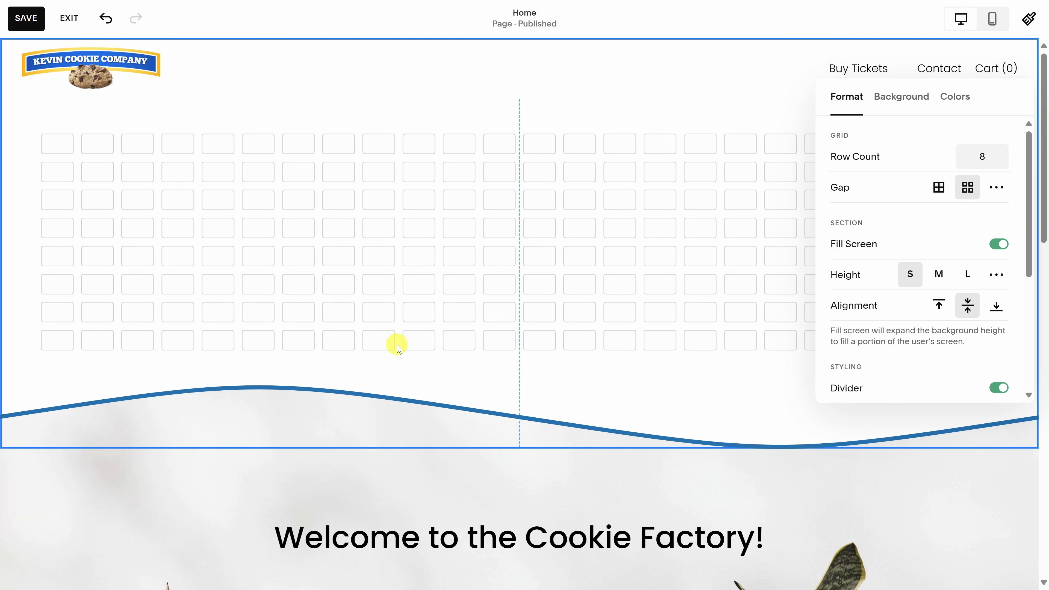
Step: Add Boat Tour 2.png as the new section's background image, and move its focal point down to the boat
left_click(903, 106)
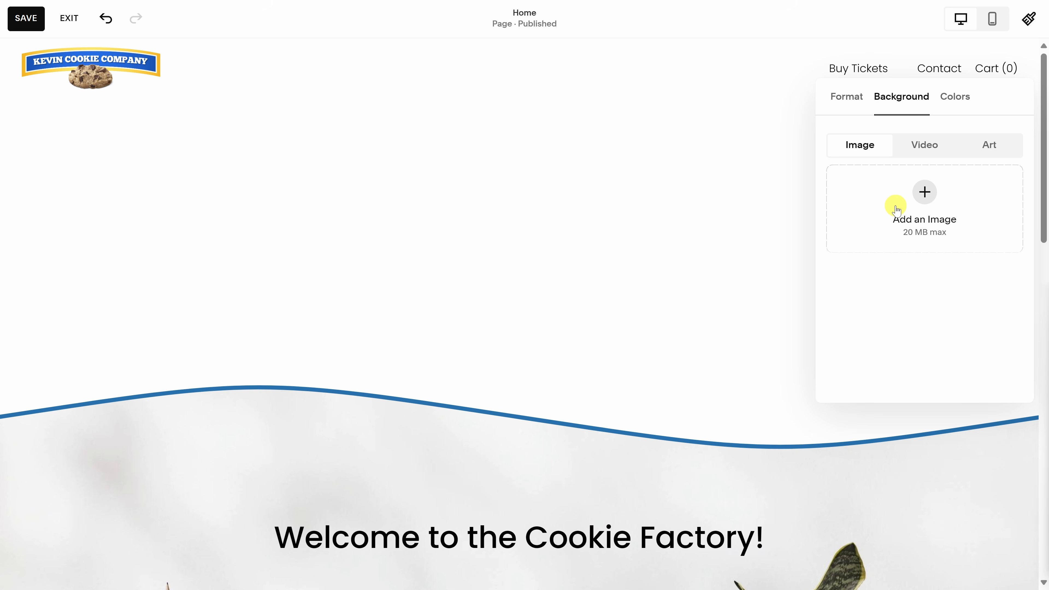
left_click(929, 199)
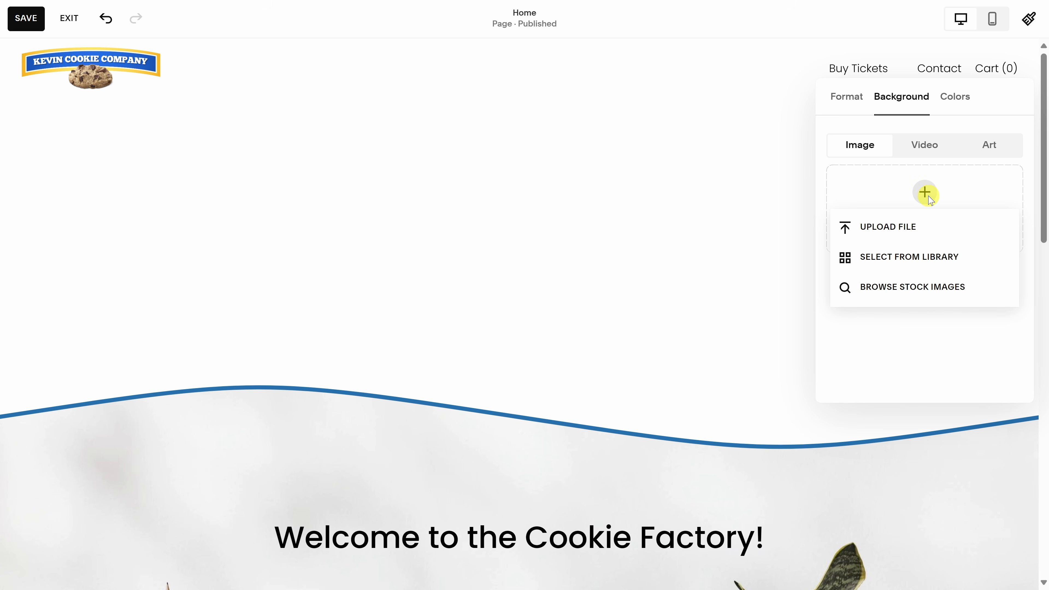
left_click(945, 351)
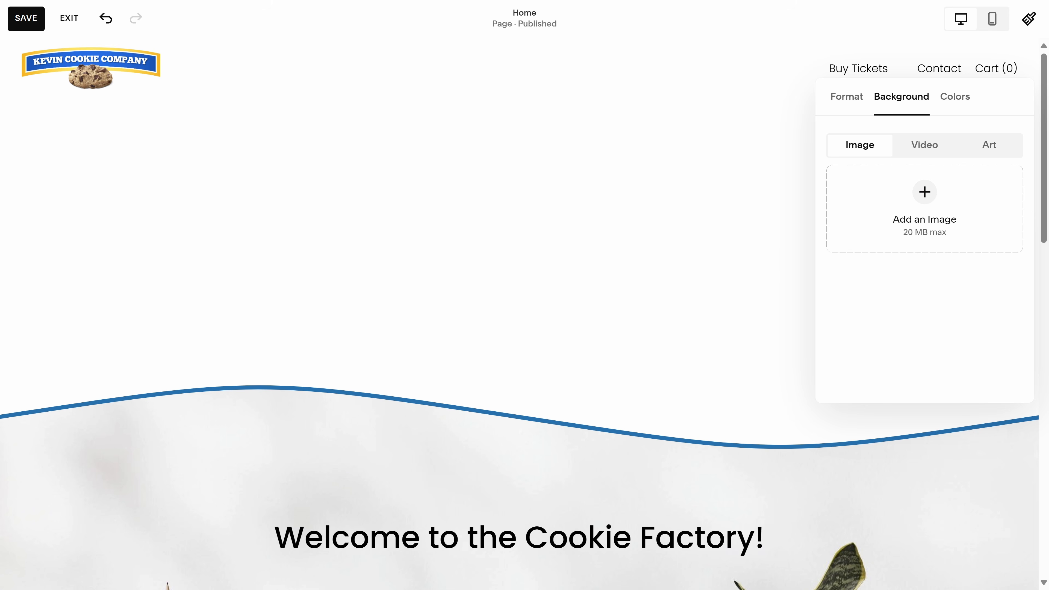
left_click_drag(975, 337, 929, 207)
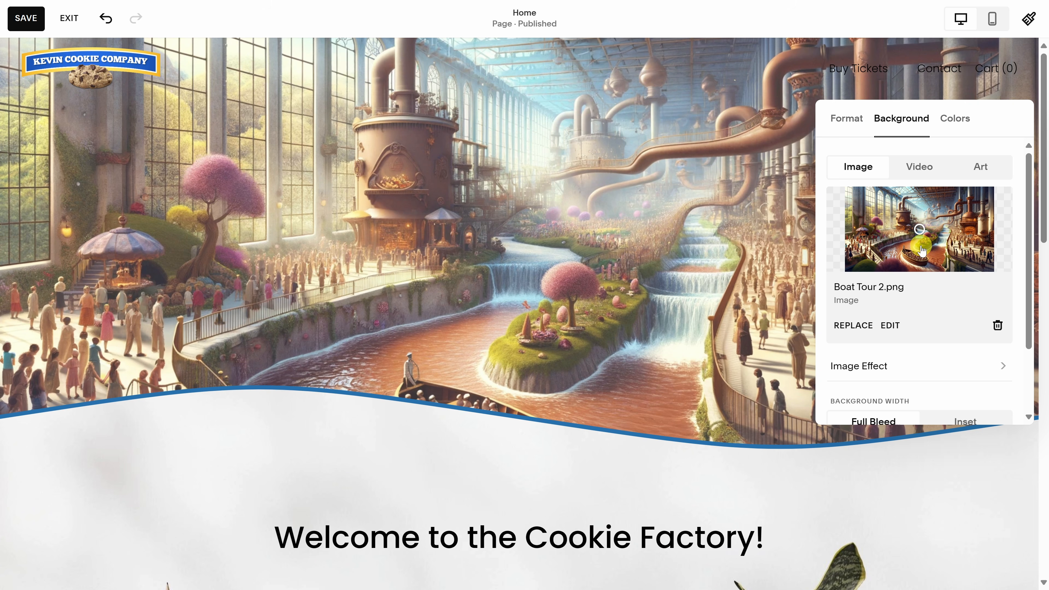
left_click(920, 257)
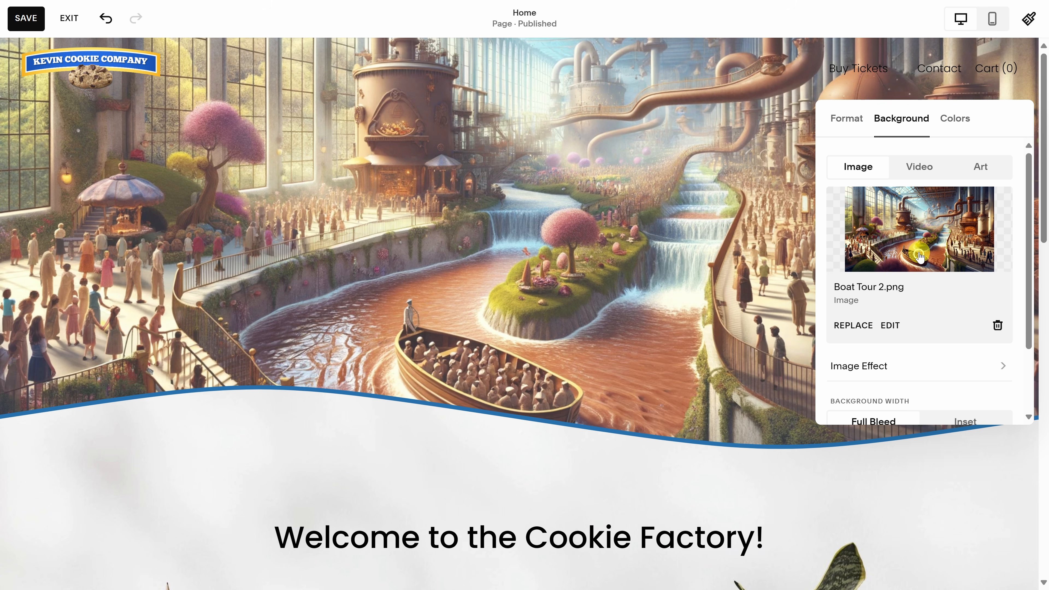
left_click_drag(919, 254, 921, 262)
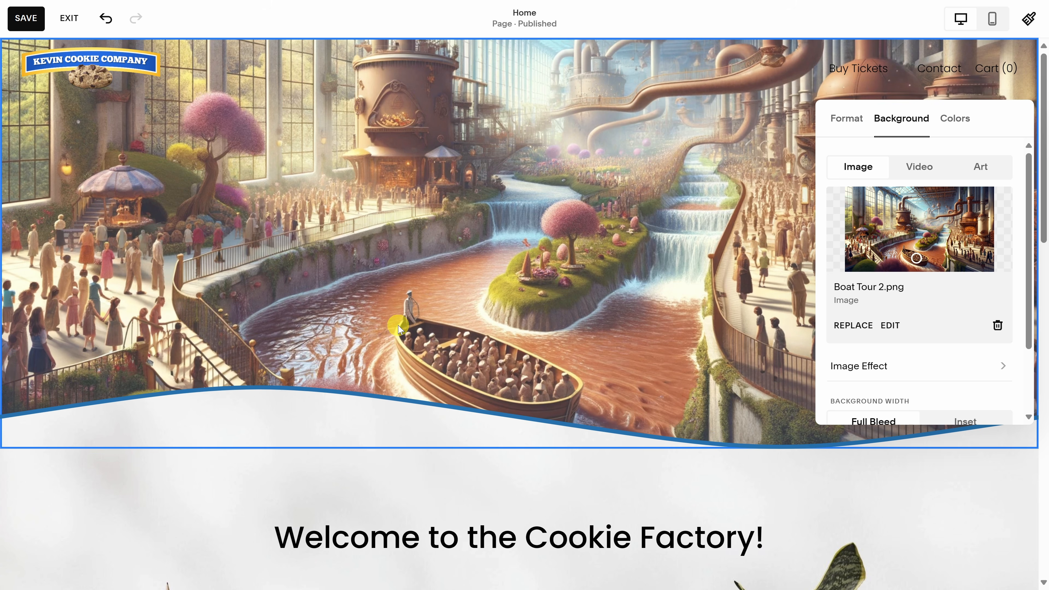
Step: Review the image effects available for the boat tour background, leaving the effect set to None
scroll(928, 229, "down", 3)
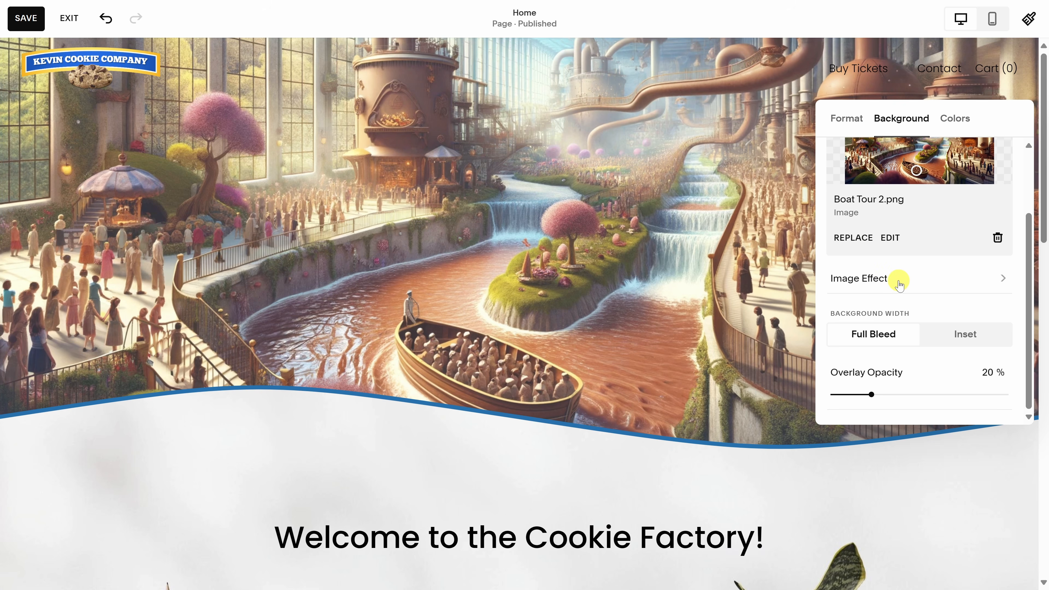
left_click(900, 284)
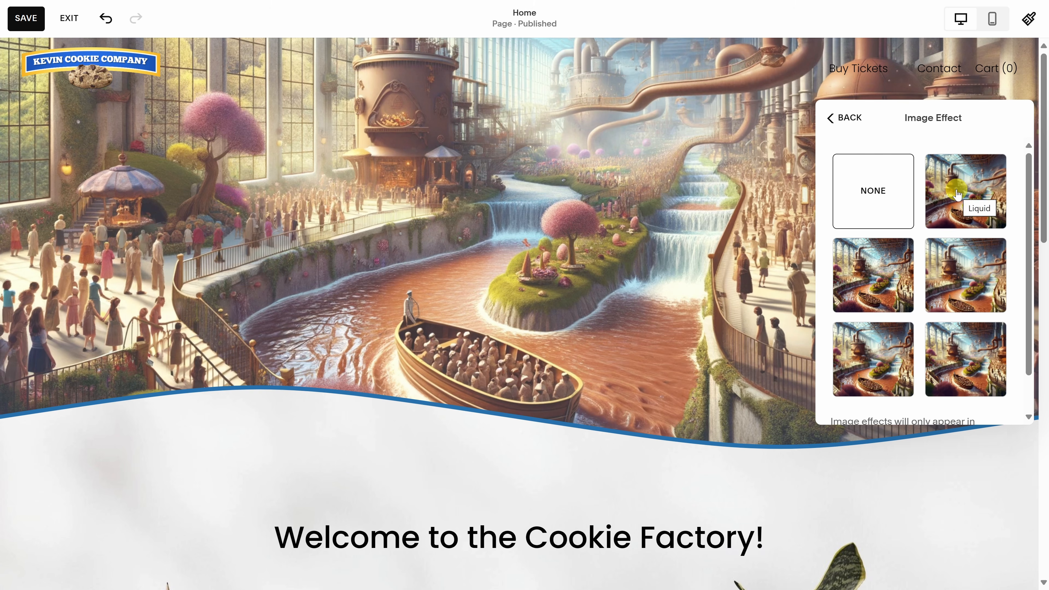
scroll(958, 277, "down", 1)
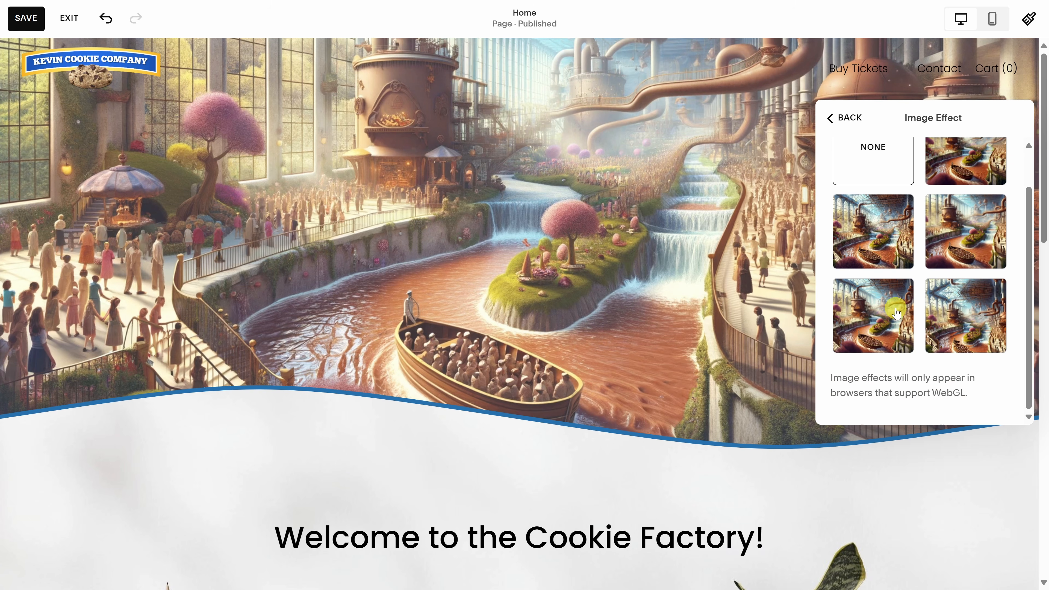
scroll(936, 307, "up", 1)
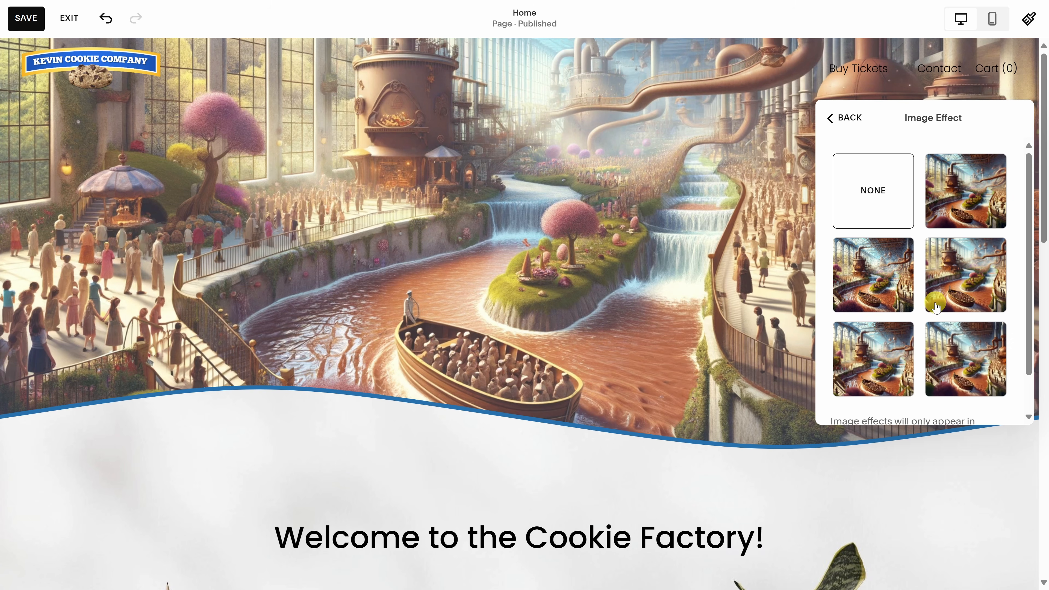
left_click(843, 116)
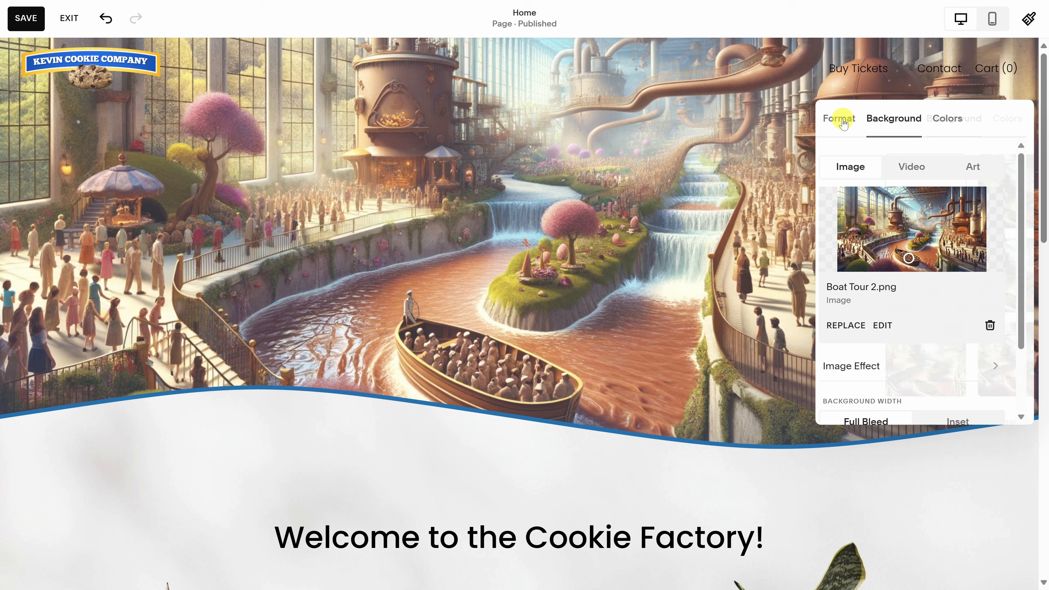
Step: Set the boat tour section's background width to Inset
scroll(917, 224, "down", 2)
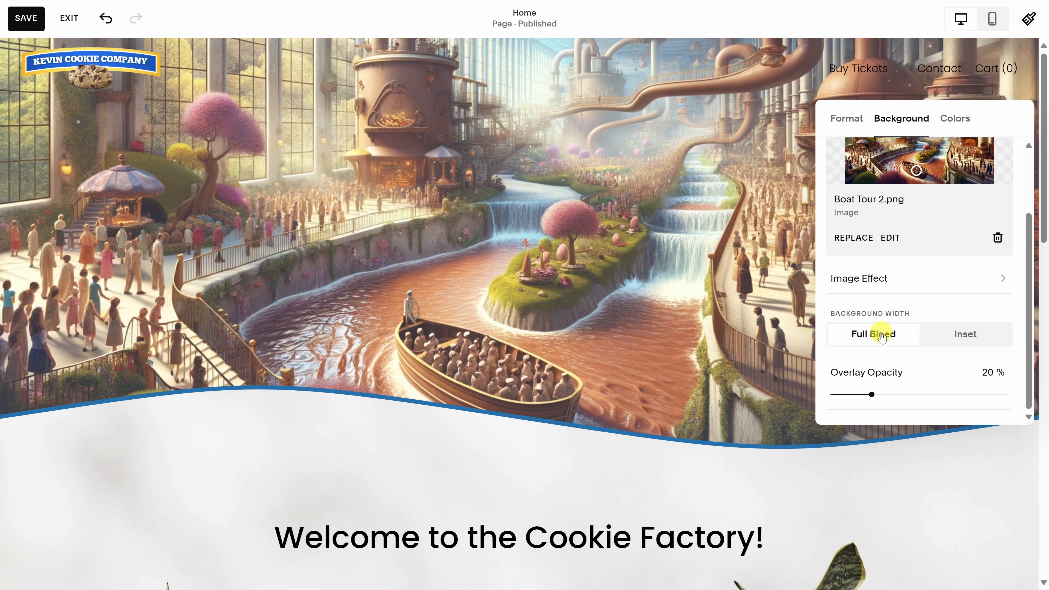
left_click(882, 335)
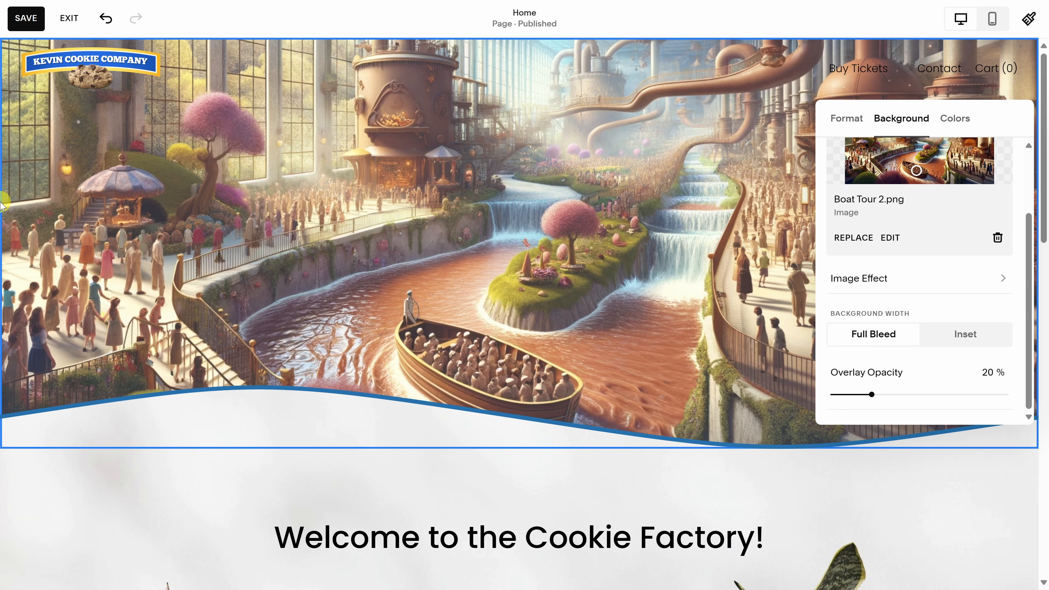
left_click(954, 334)
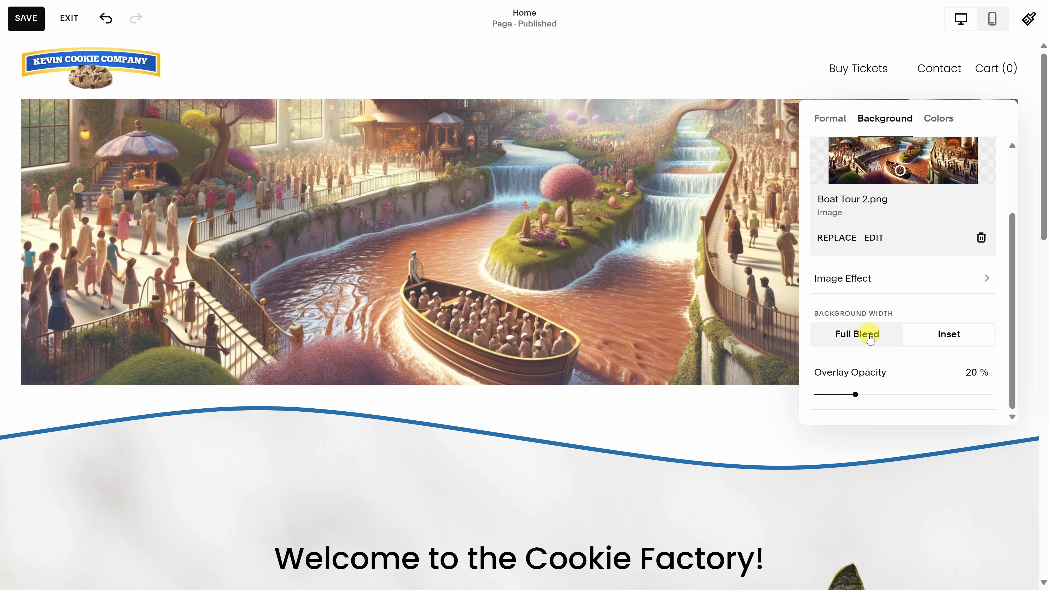
Step: Set the boat tour section's background width to Full Bleed and its overlay opacity to 43%
left_click(870, 338)
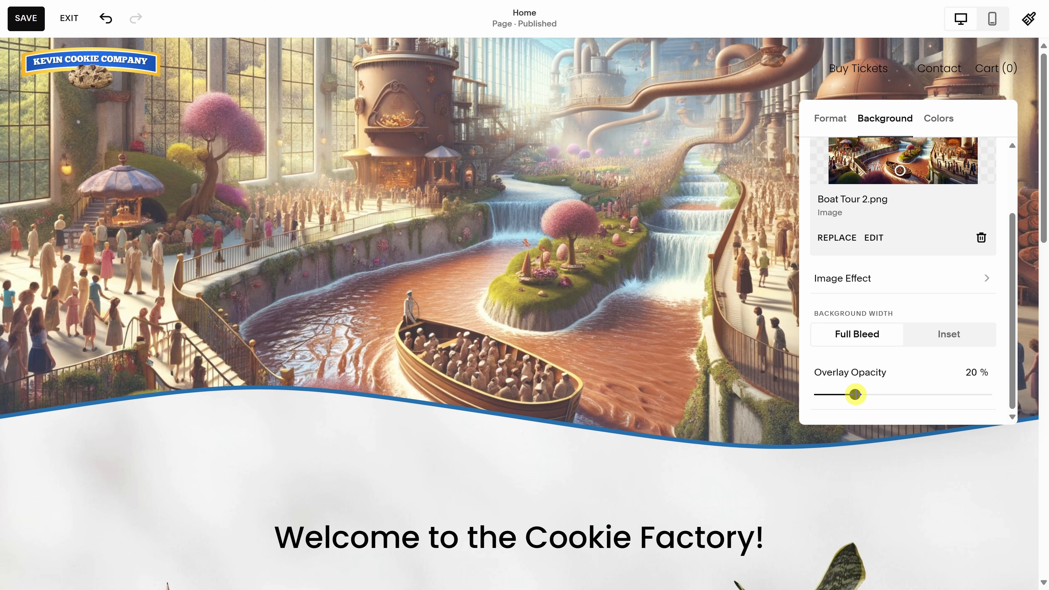
left_click_drag(855, 394, 899, 396)
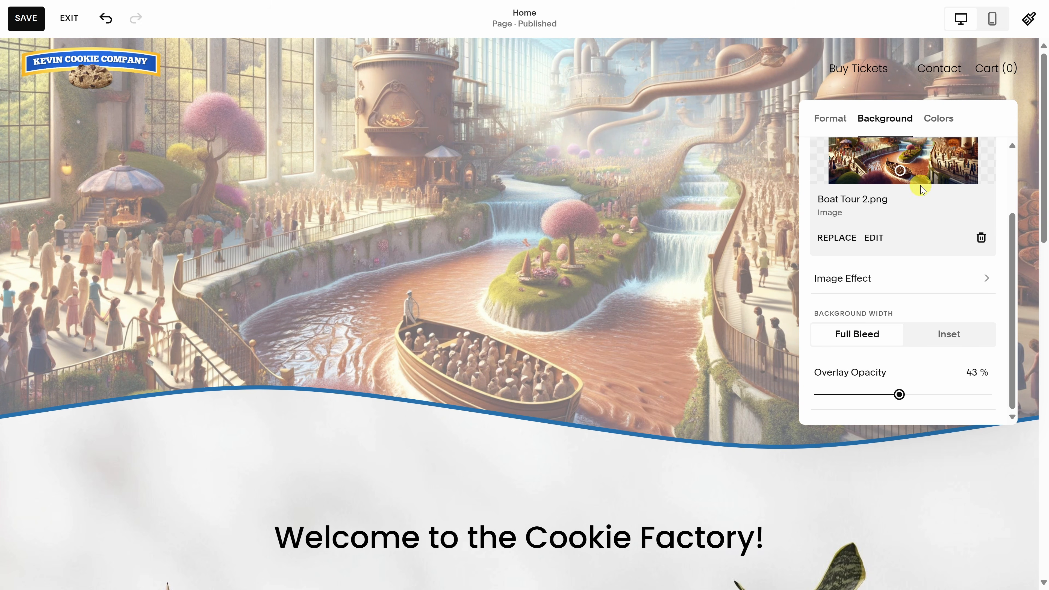
Step: Compare color themes for the boat tour section, including Lightest 1 and Darkest 2, and apply Darkest 1
left_click(940, 122)
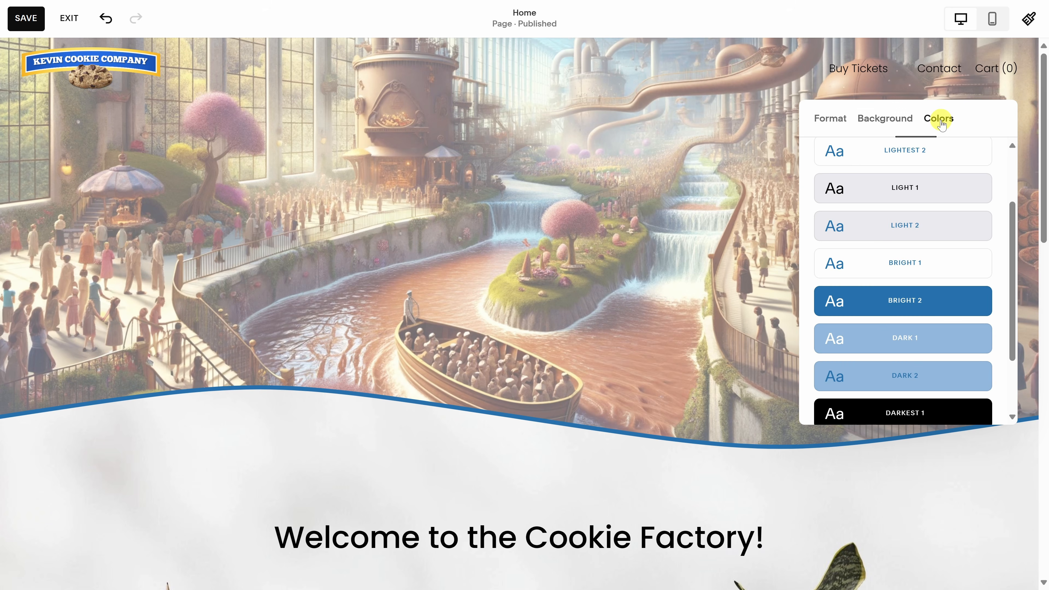
scroll(949, 202, "up", 3)
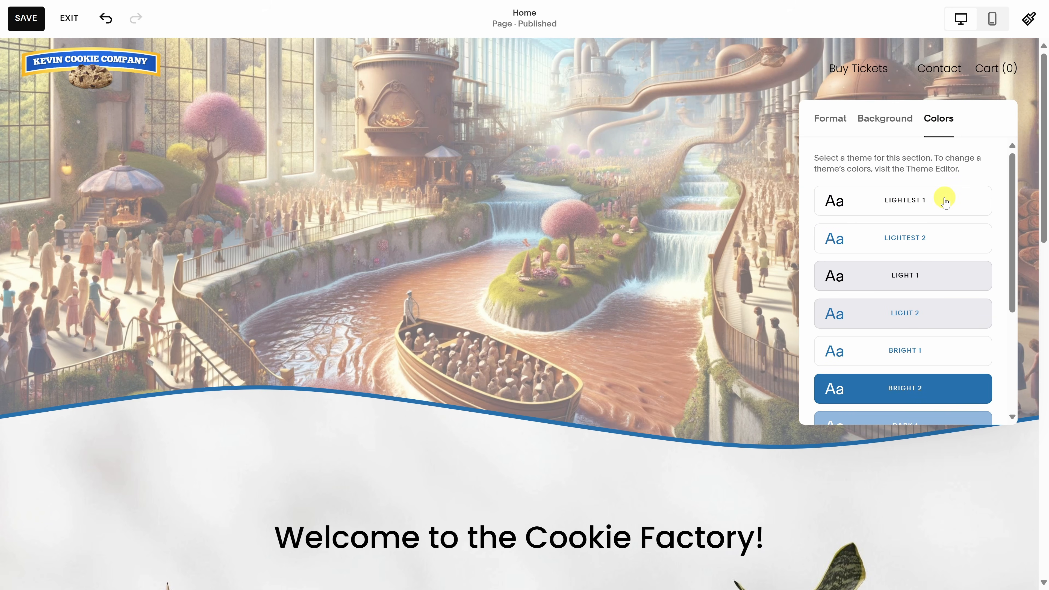
left_click(914, 200)
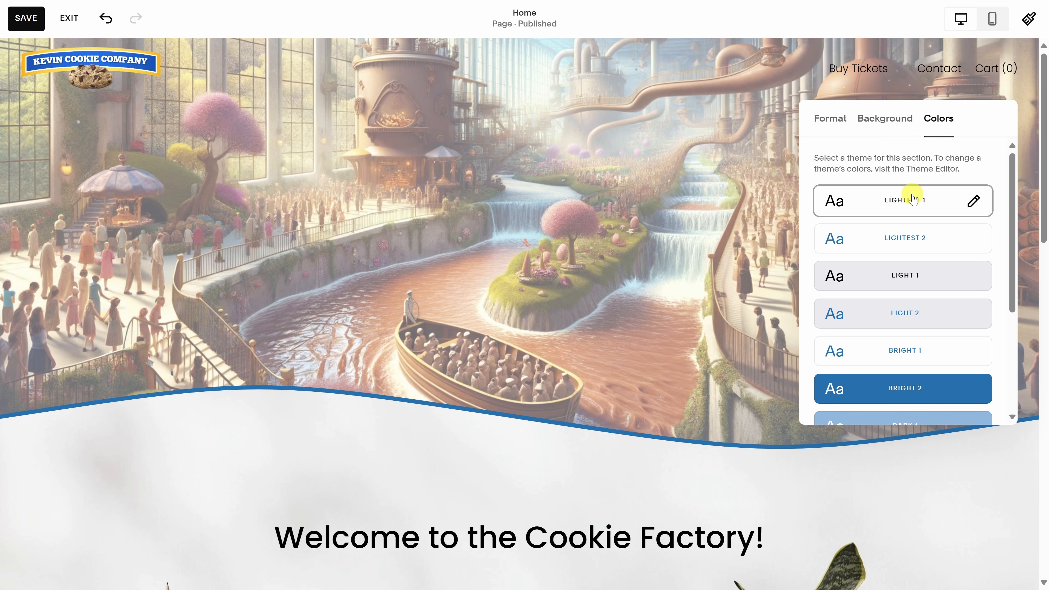
scroll(912, 200, "down", 5)
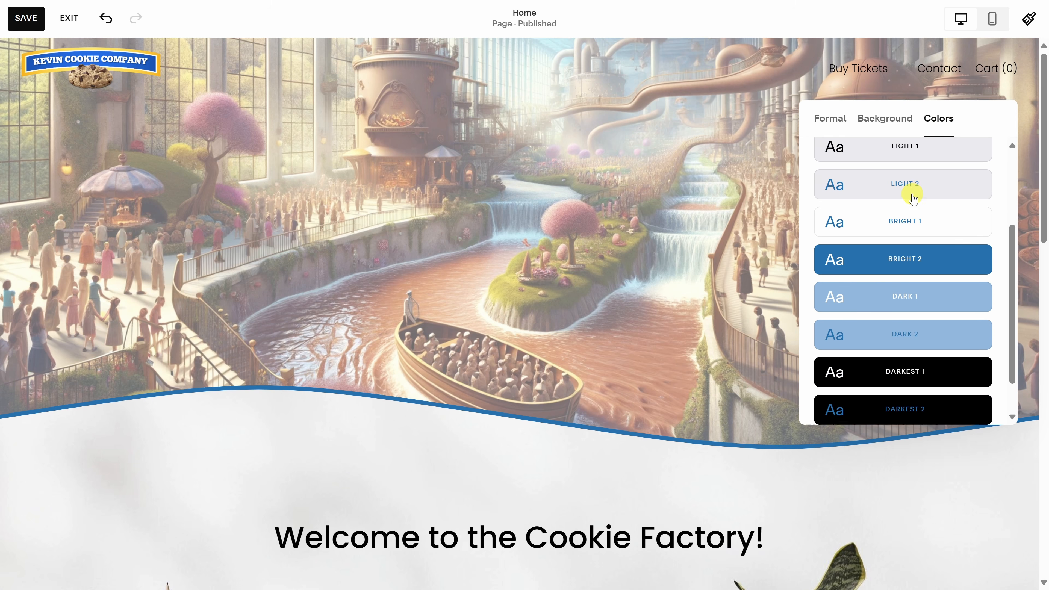
left_click(914, 334)
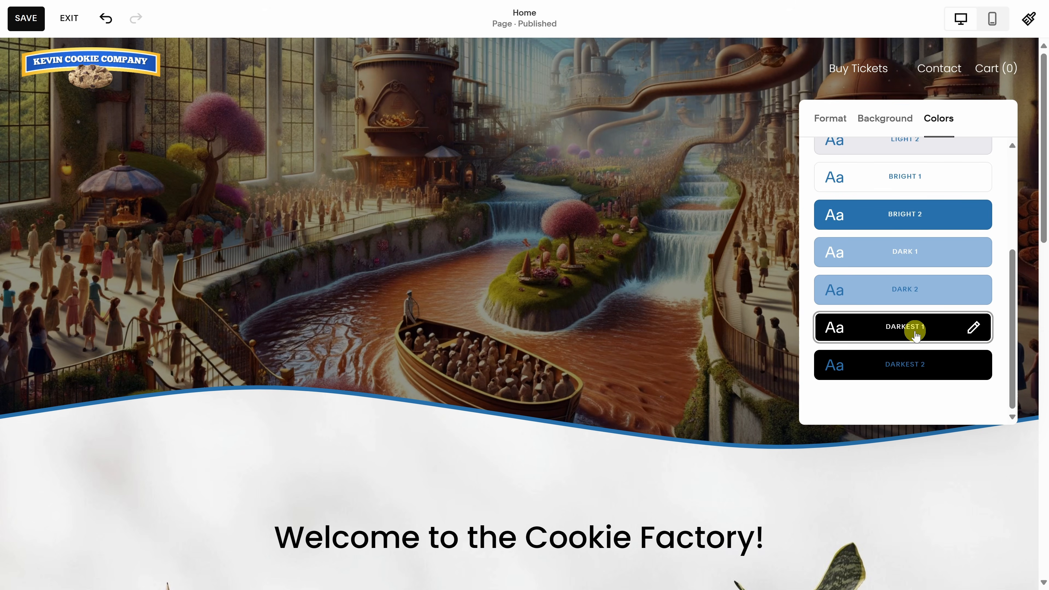
left_click(918, 369)
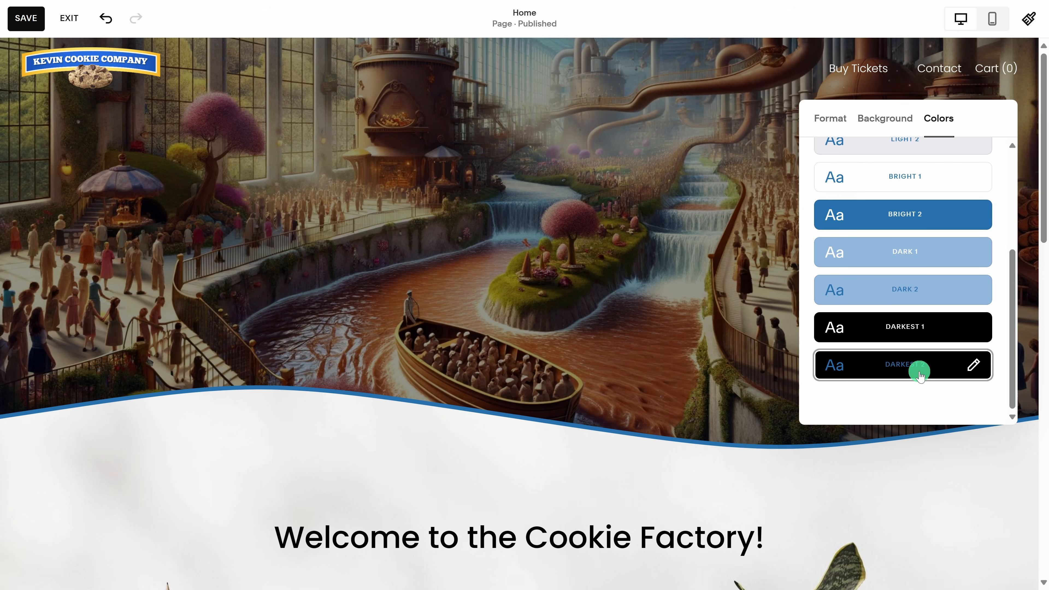
left_click(924, 329)
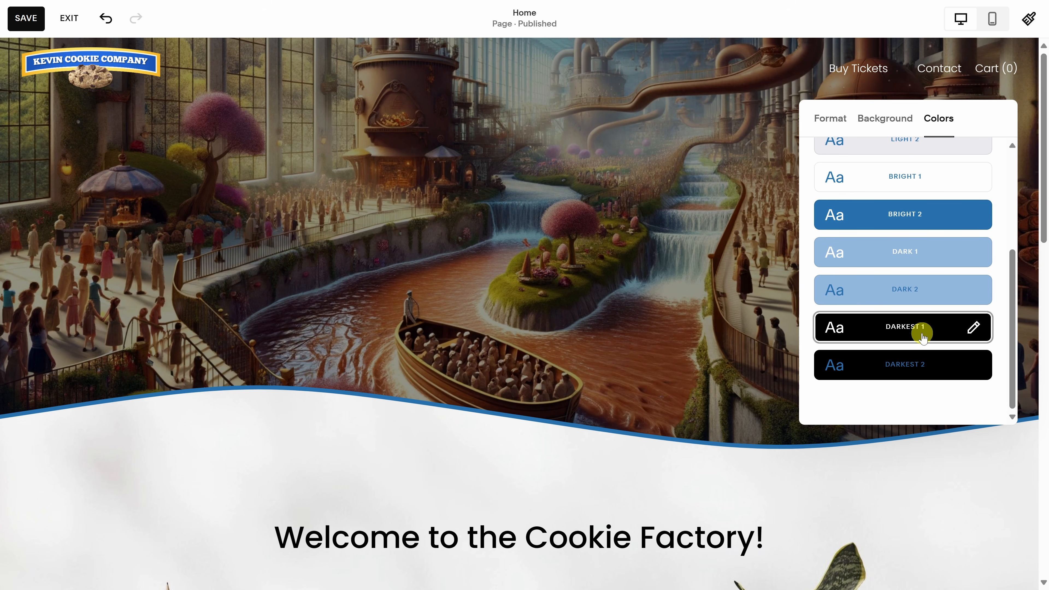
Step: Set the boat tour background's overlay opacity to 32% and close the section settings
left_click(885, 119)
scroll(907, 204, "down", 2)
mouse_move(897, 393)
left_mouse_down()
mouse_move(913, 393)
mouse_move(857, 400)
mouse_move(886, 401)
mouse_move(877, 397)
left_mouse_up()
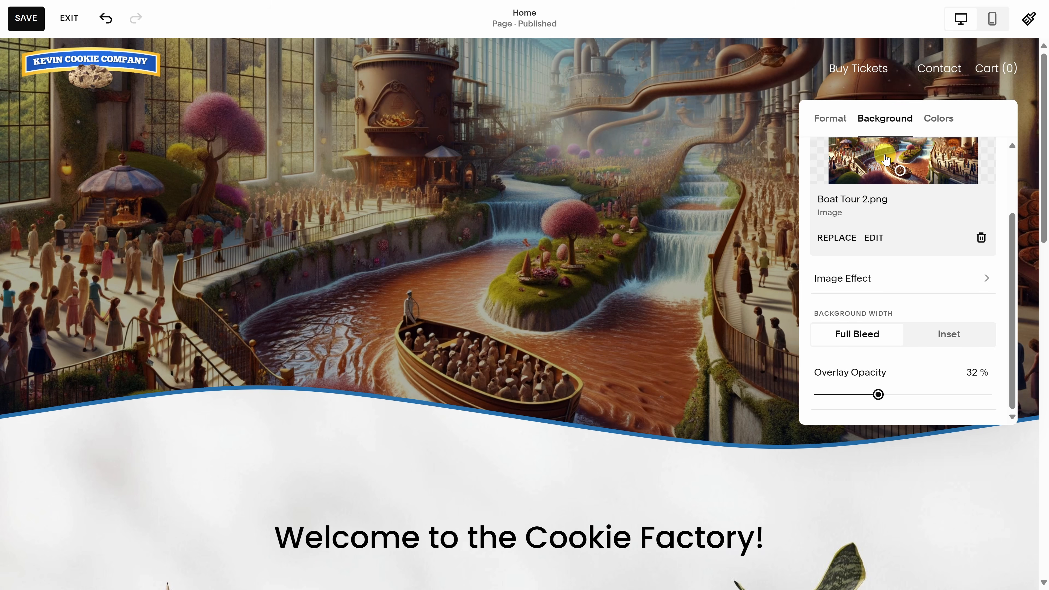
left_click(741, 167)
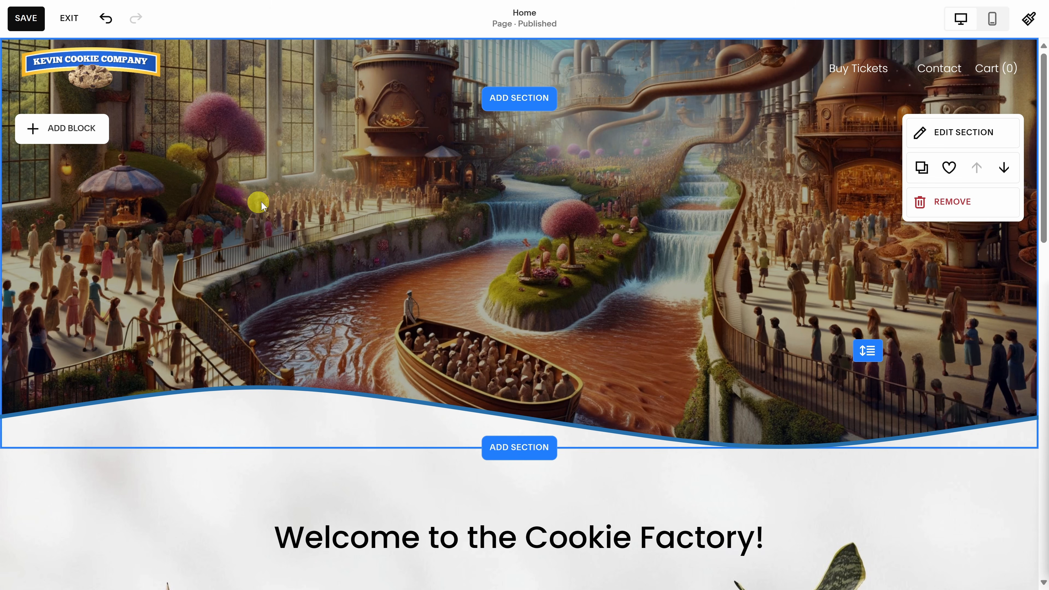
Step: Browse the available block types and add an Image block to the boat tour section
left_click(66, 136)
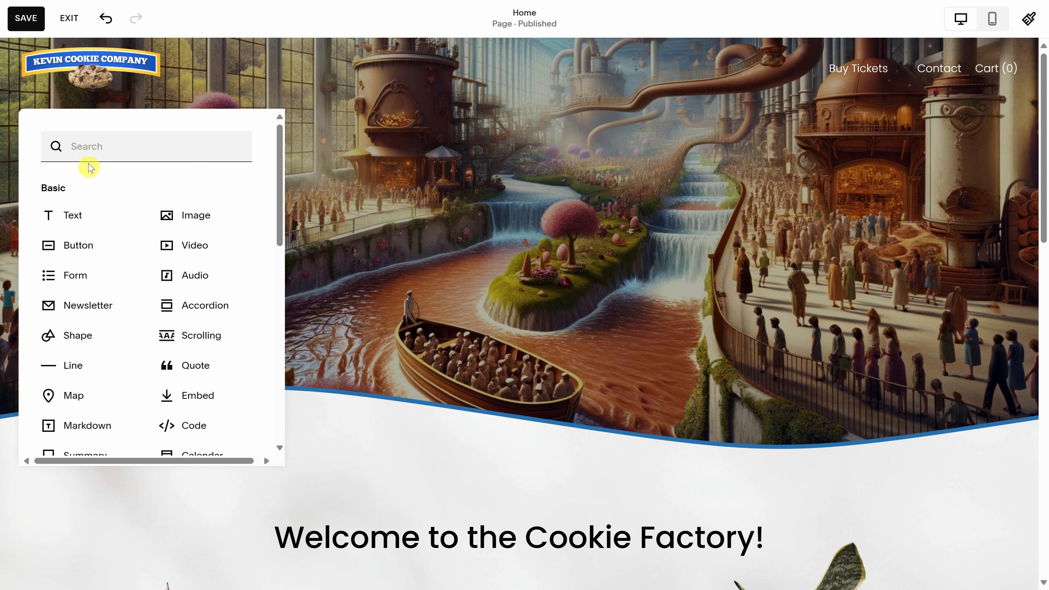
scroll(94, 206, "down", 3)
scroll(93, 214, "down", 6)
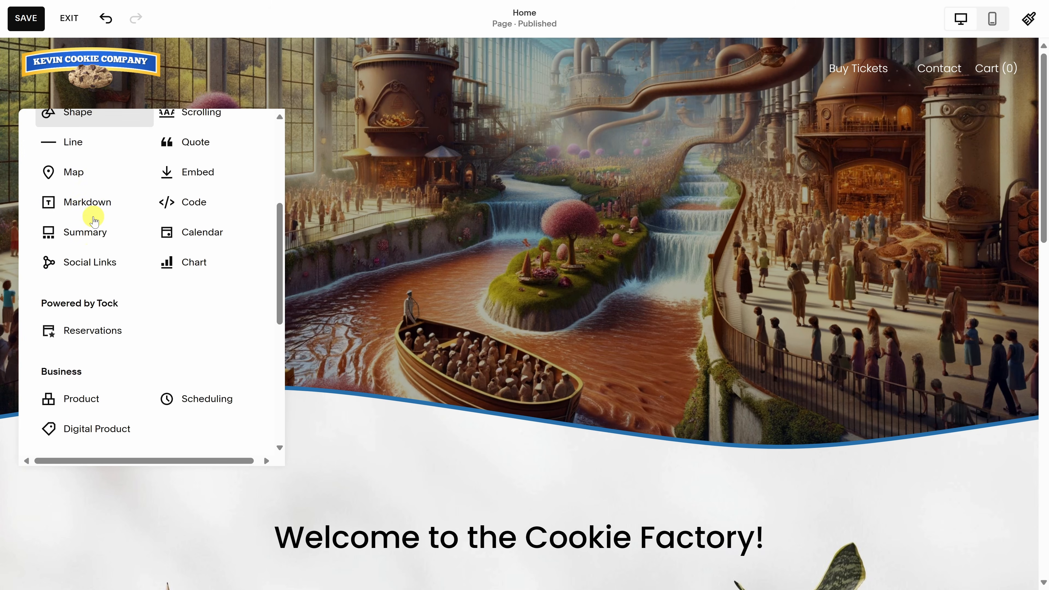
scroll(100, 227, "up", 9)
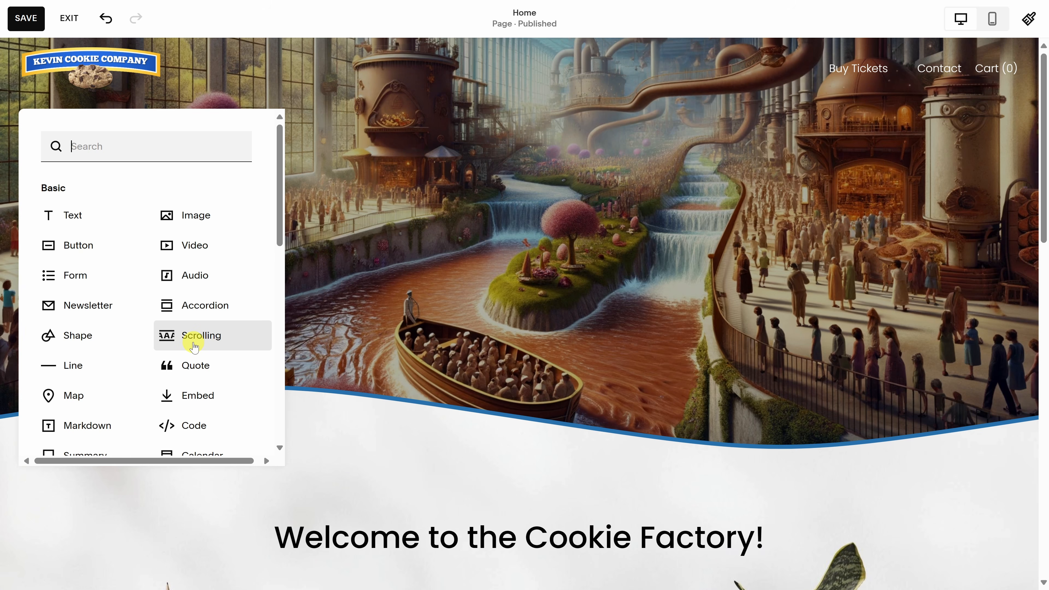
scroll(193, 366, "down", 6)
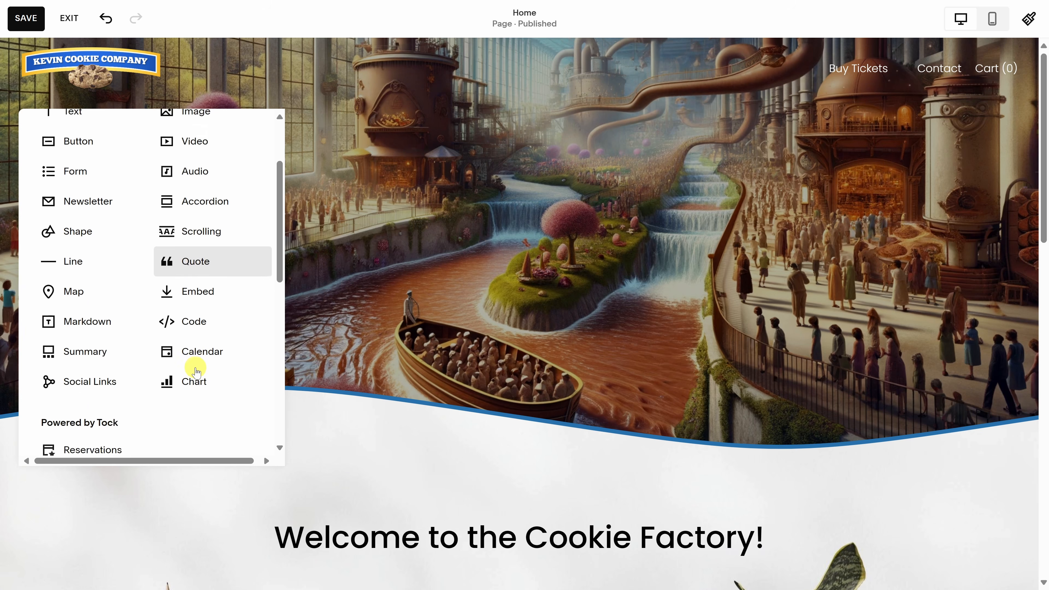
scroll(194, 364, "down", 5)
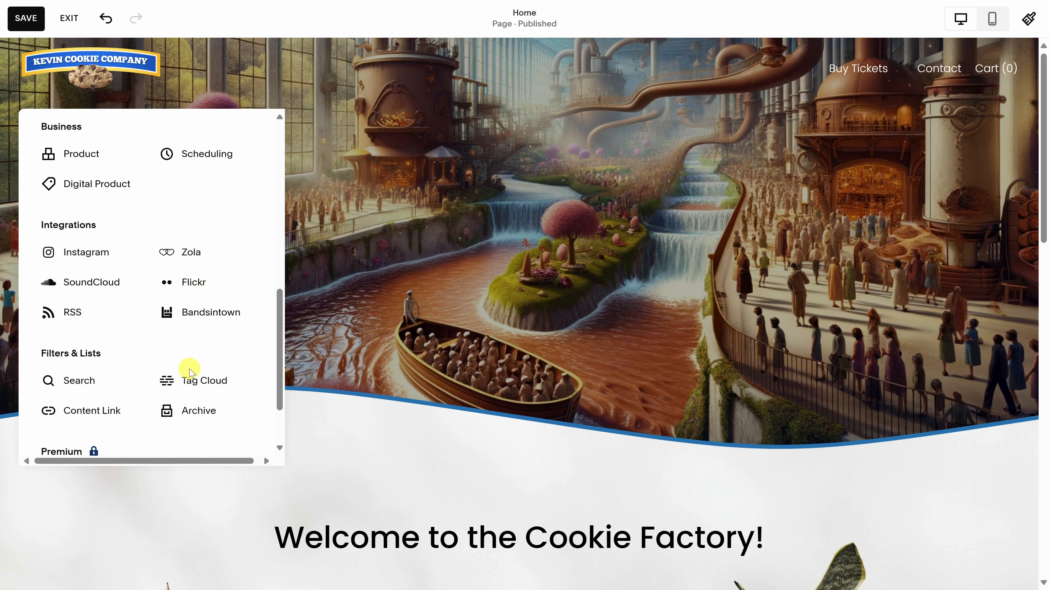
scroll(190, 374, "down", 2)
scroll(189, 375, "up", 12)
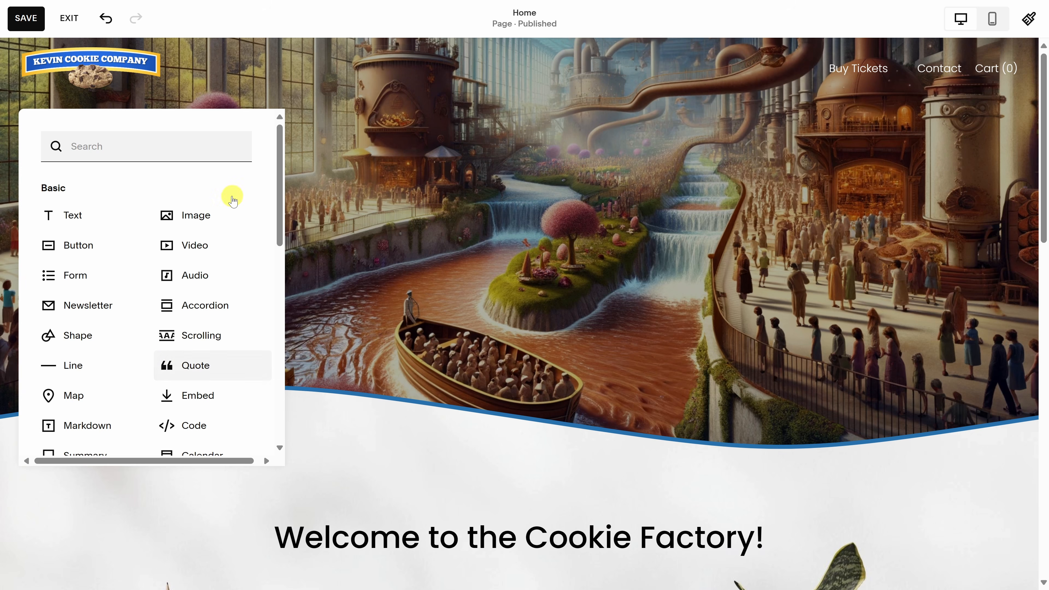
left_click(197, 222)
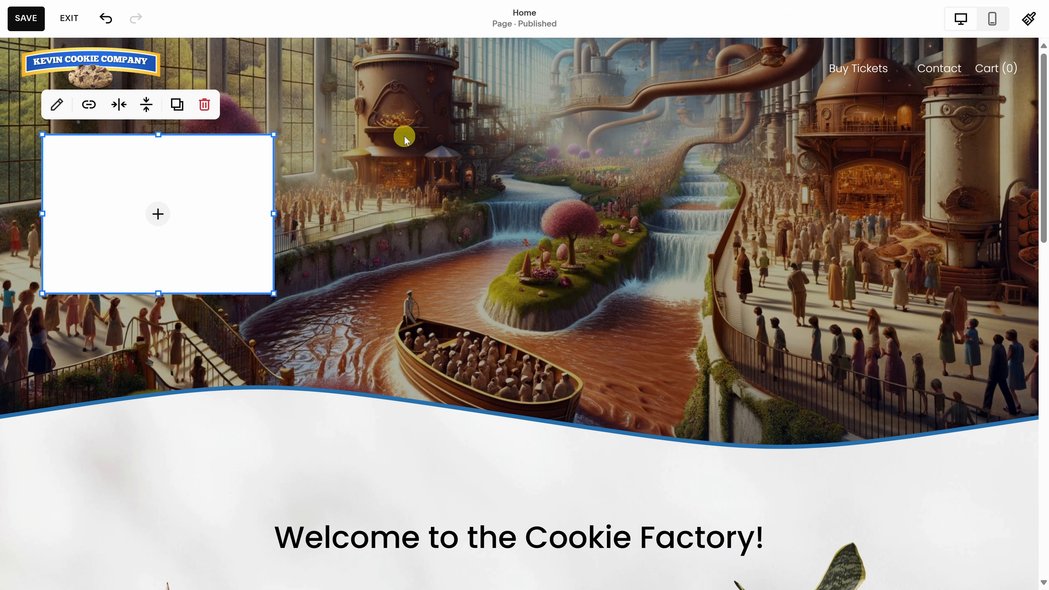
Step: Show the layout grid and move the empty image block to the section's horizontal center
key("g")
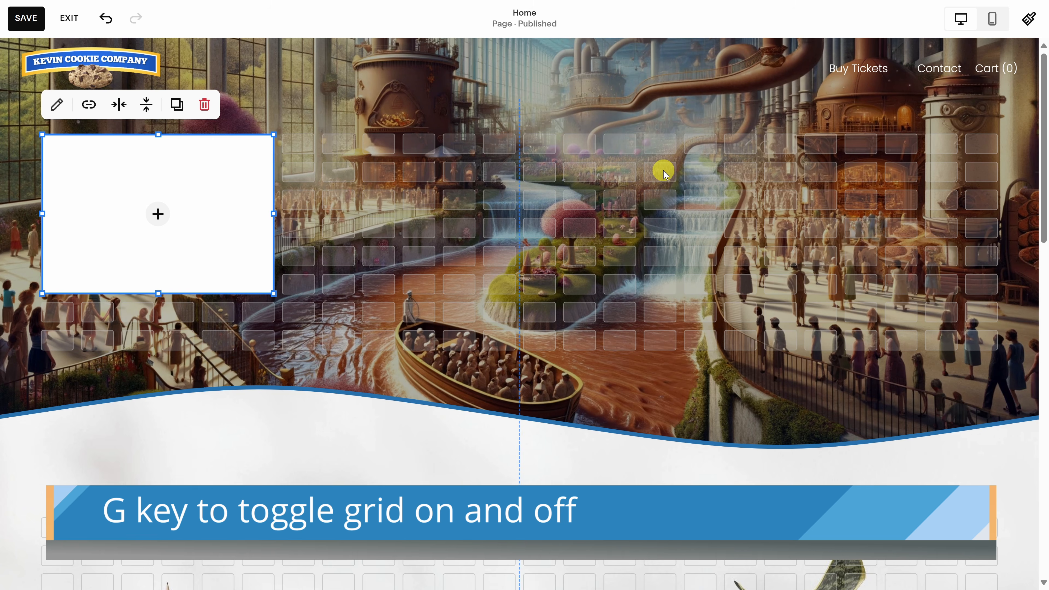
key("g")
key("g")
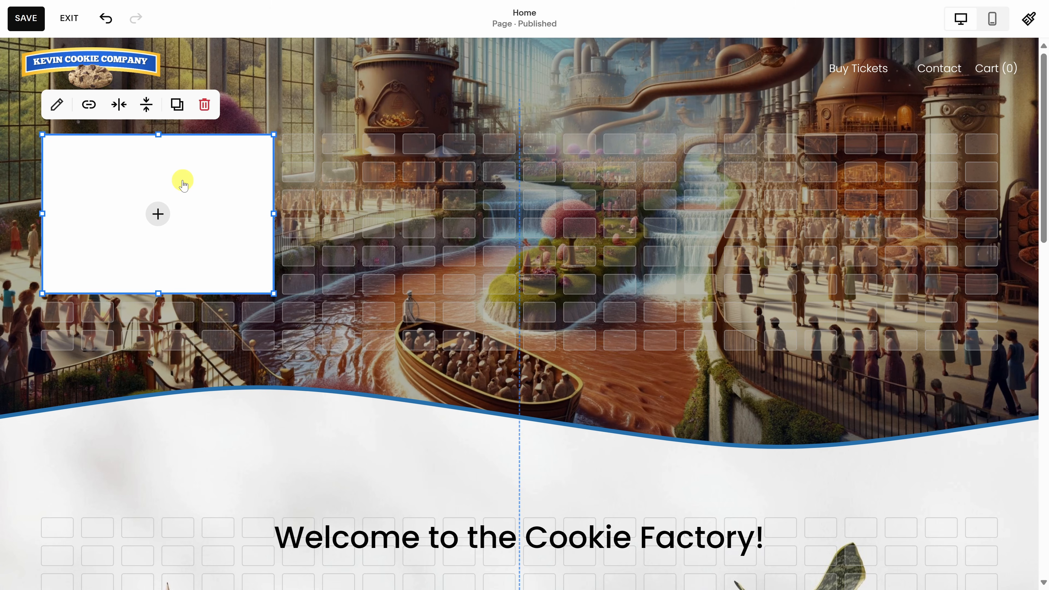
left_click_drag(183, 185, 545, 183)
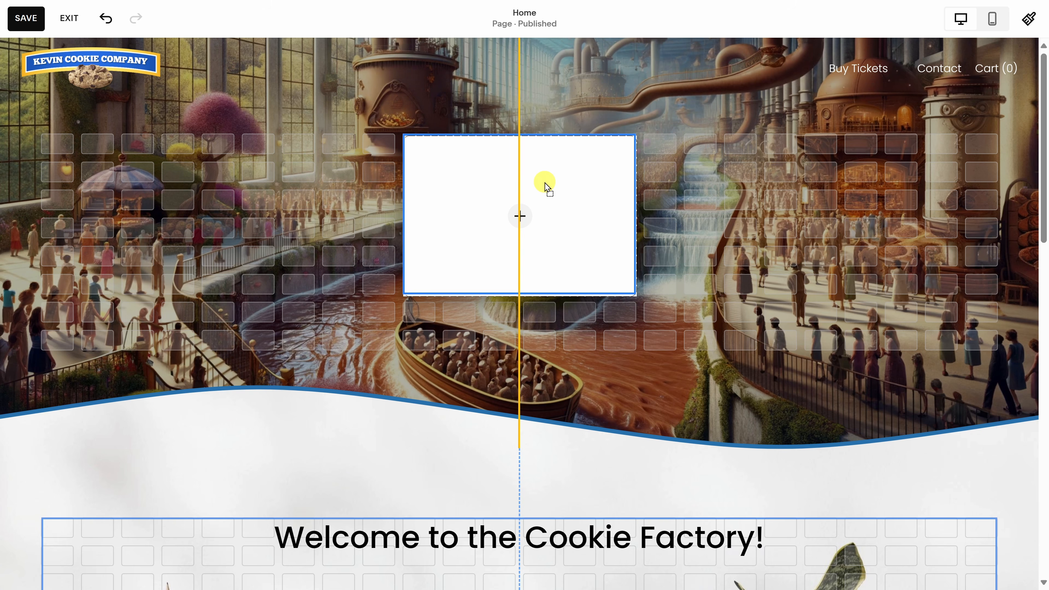
mouse_move(545, 183)
left_mouse_down()
mouse_move(580, 183)
mouse_move(542, 183)
left_mouse_up()
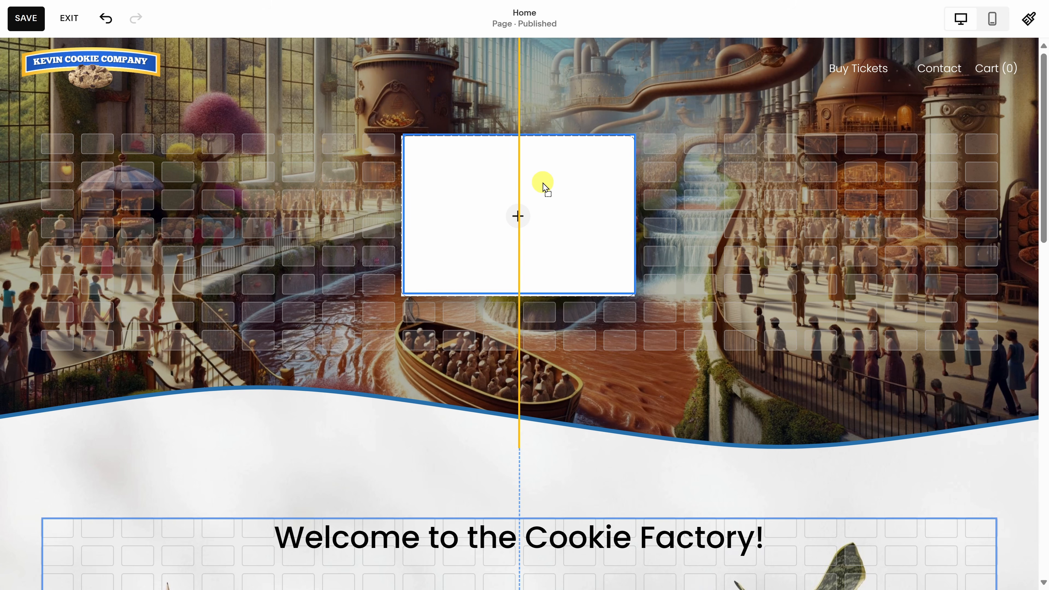
left_click_drag(543, 182, 541, 182)
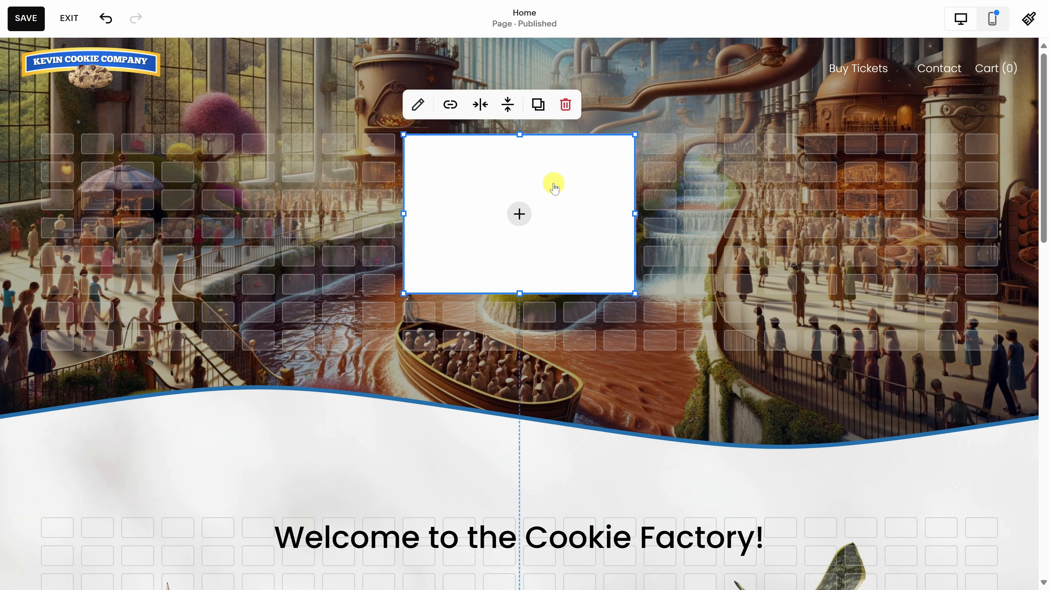
Step: Fill the centered image block with the Kevin Cookie Company Factory Tours logo from a local file and deselect it
left_click(519, 213)
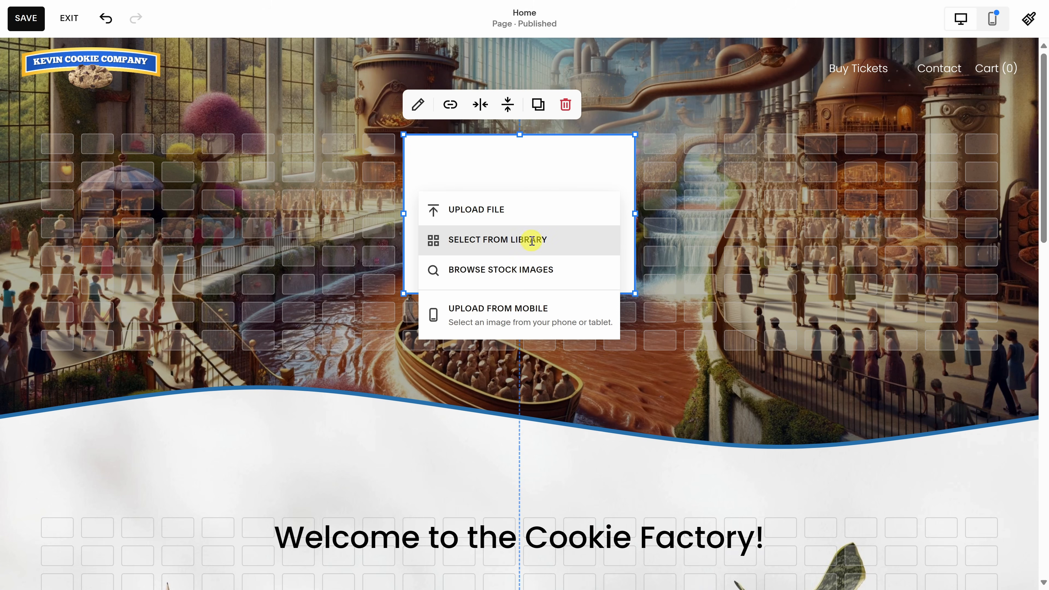
left_click(552, 178)
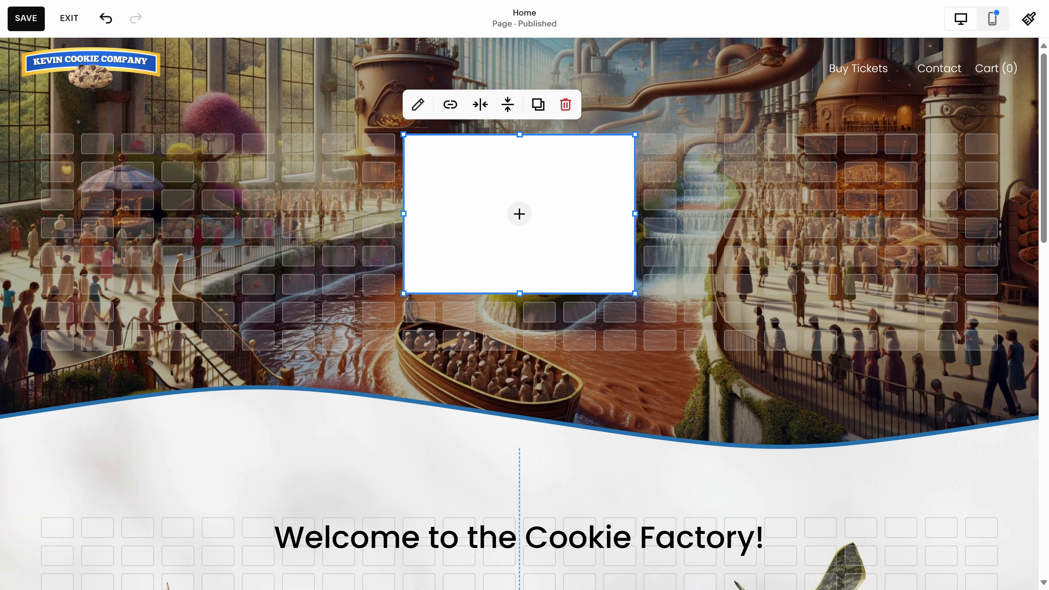
left_click_drag(1038, 405, 552, 217)
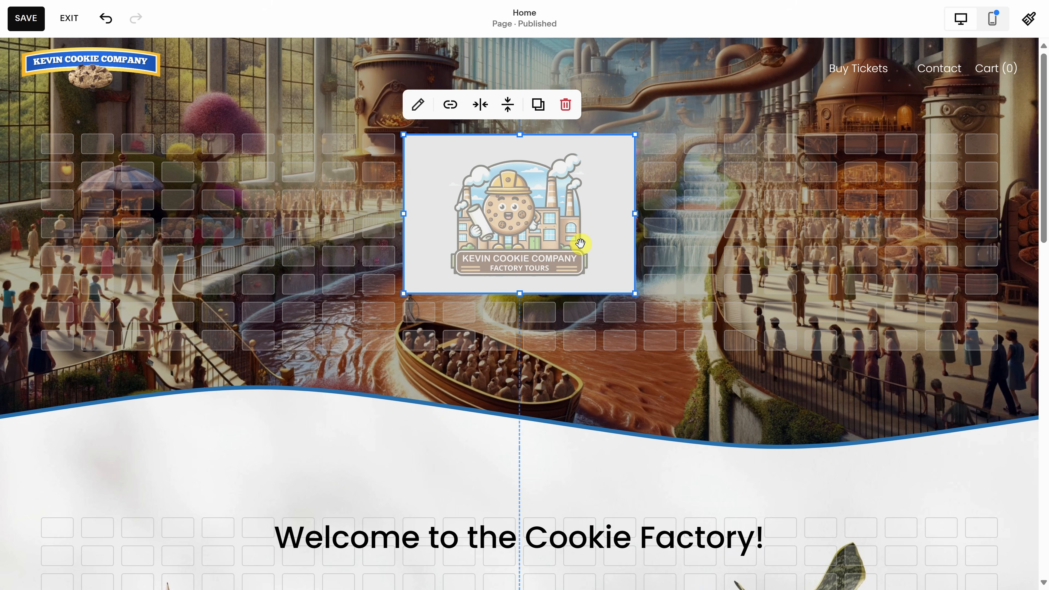
left_click(679, 240)
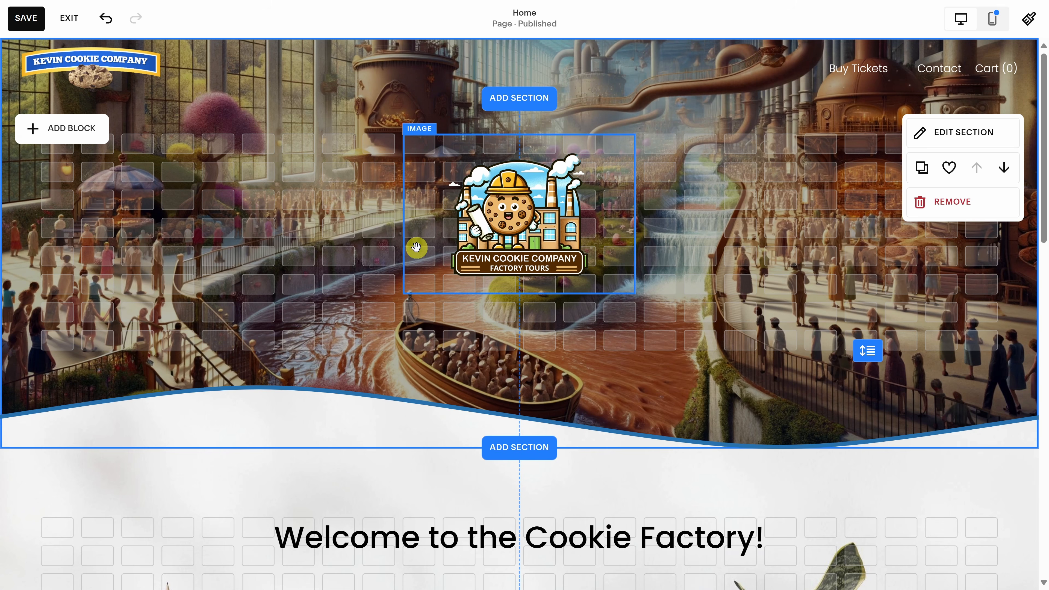
Step: Add a Text block to the boat tour section reading "Embark on a Delicious Journey"
left_click(68, 138)
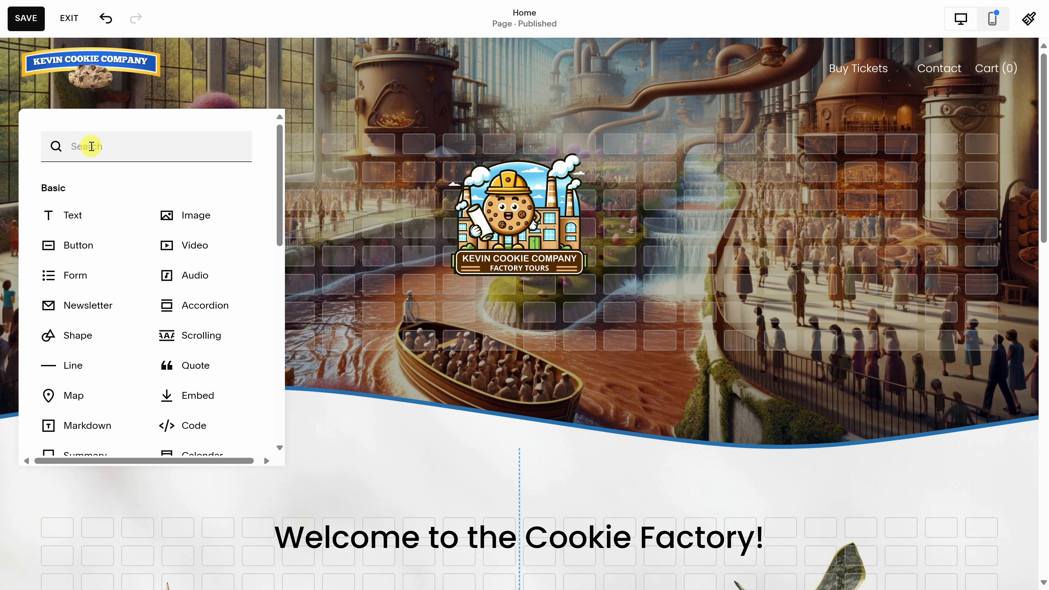
type("text")
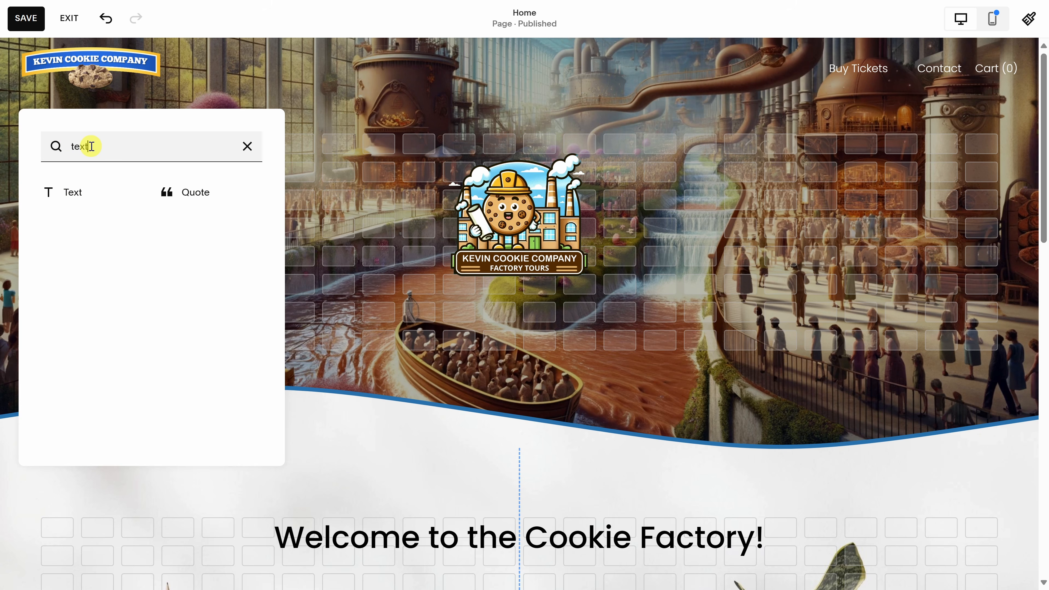
left_click(90, 201)
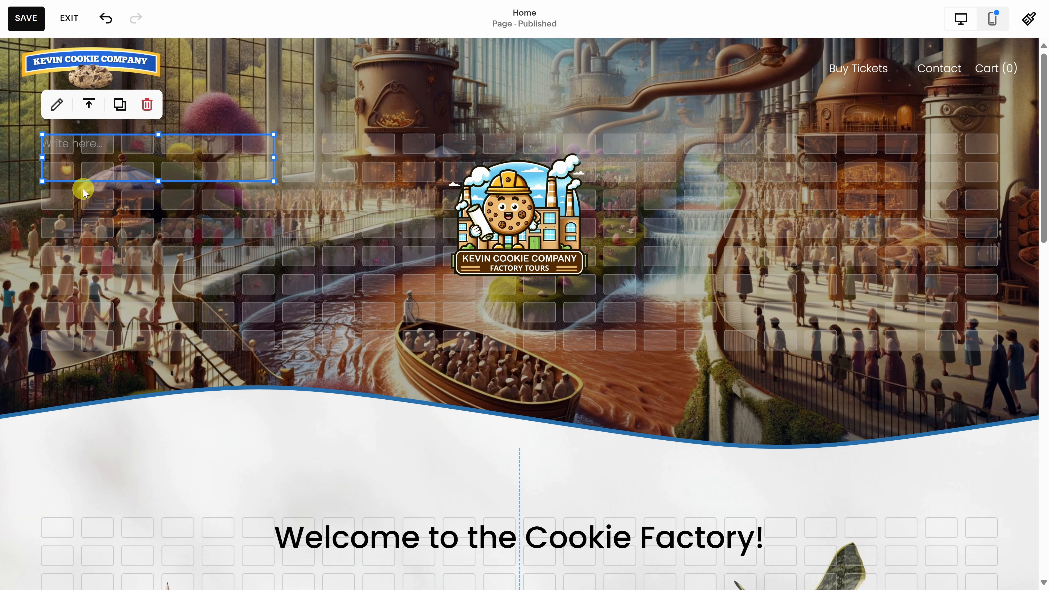
left_click(75, 145)
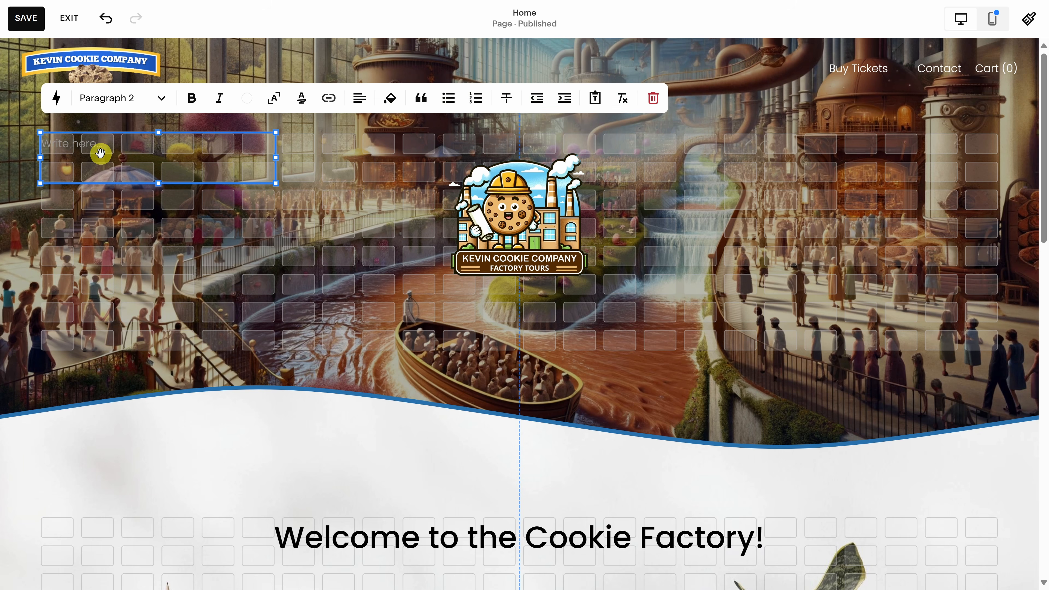
type("Embark on a Delicious Journey")
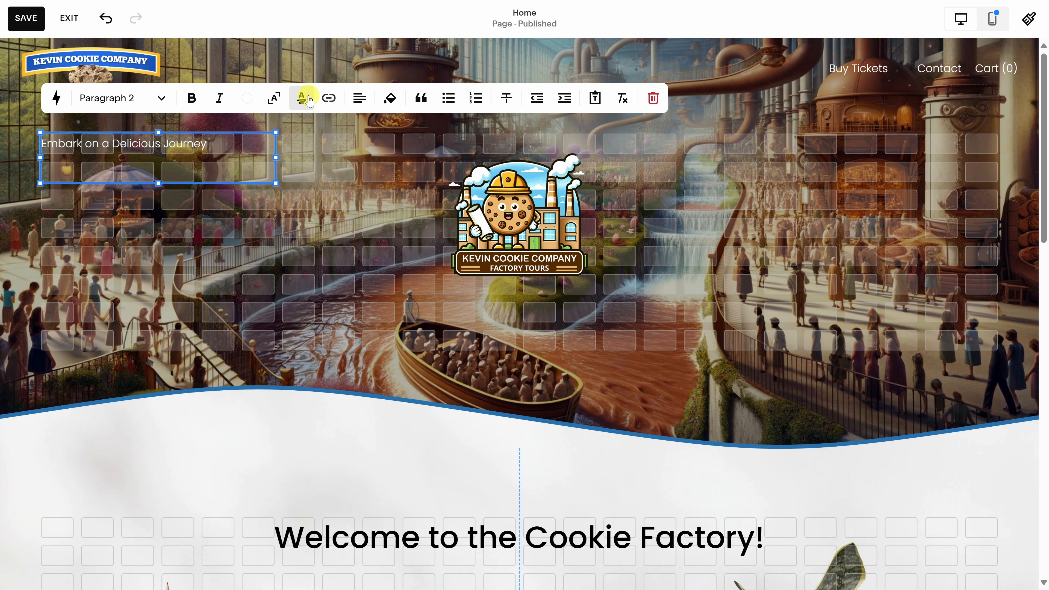
Step: Format the "Embark on a Delicious Journey" text as Heading 2, leave text editing, and reselect its block
left_click(168, 102)
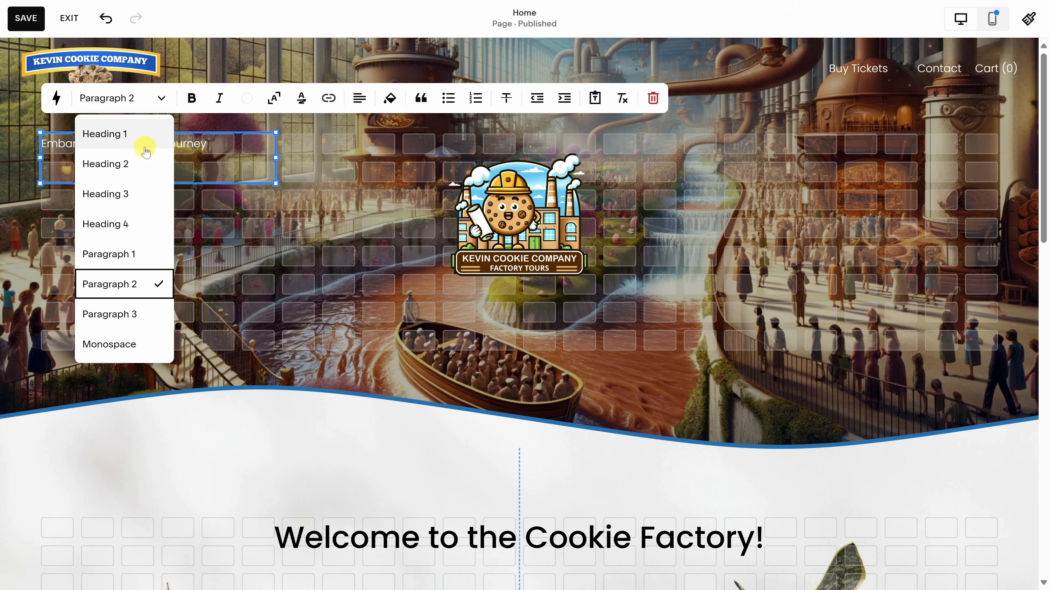
left_click(146, 159)
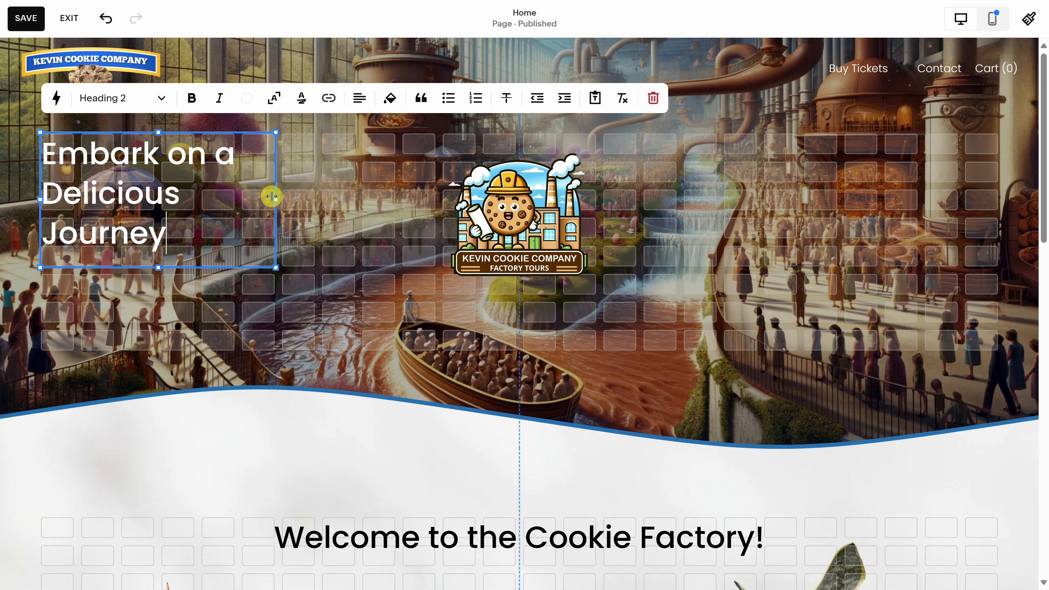
left_click(351, 250)
left_click(209, 201)
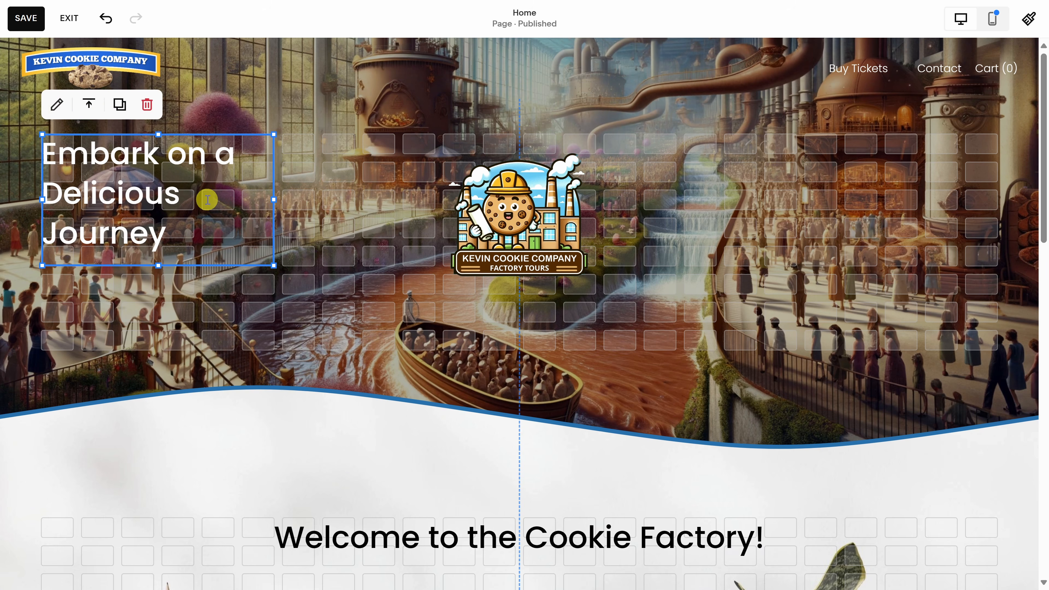
Step: Move the "Embark on a Delicious Journey" text block below the logo and widen it evenly so the headline fits on one line
left_click(344, 236)
left_click_drag(218, 213, 573, 386)
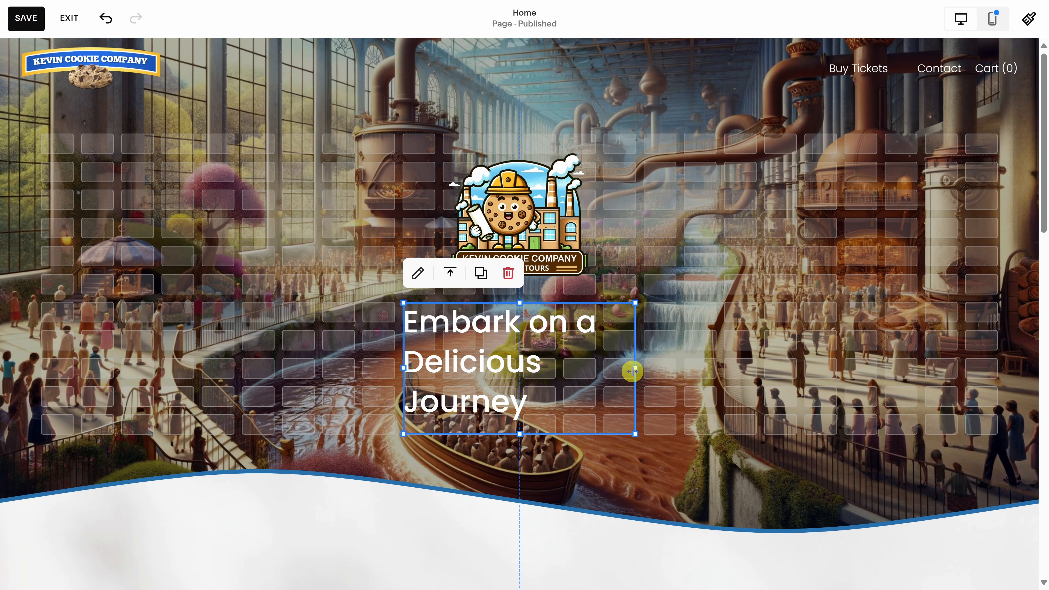
left_click_drag(632, 370, 797, 361)
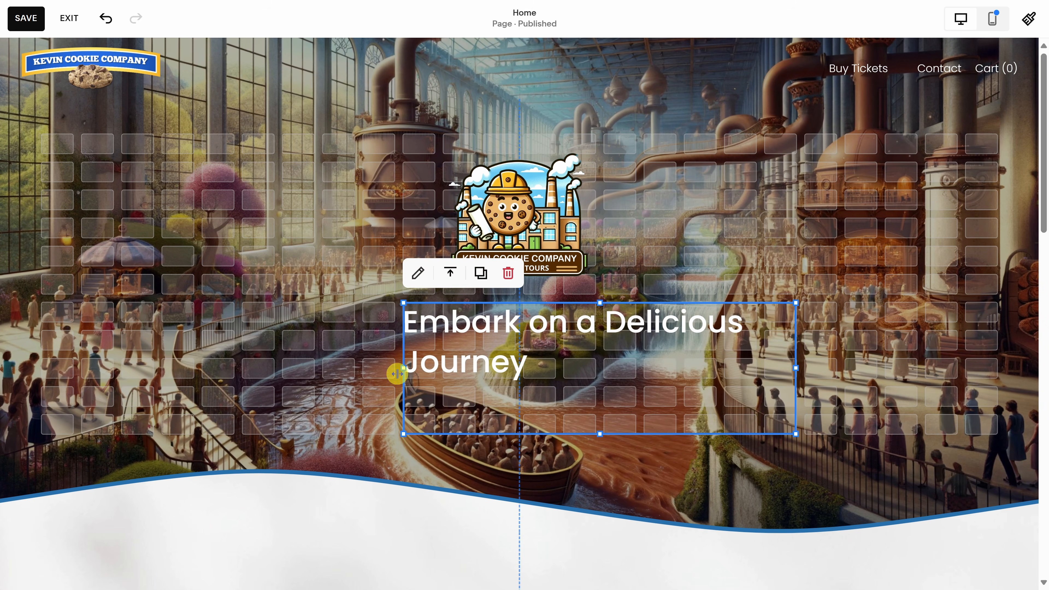
left_click_drag(397, 374, 235, 367)
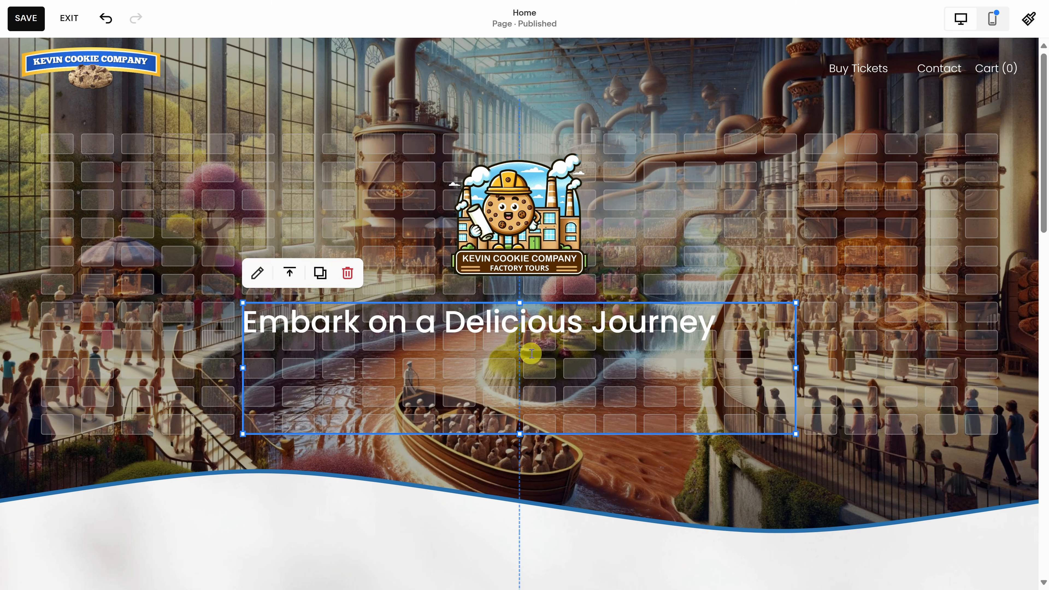
Step: Center-align the "Embark on a Delicious Journey" headline text within its block and leave text editing
left_click(542, 330)
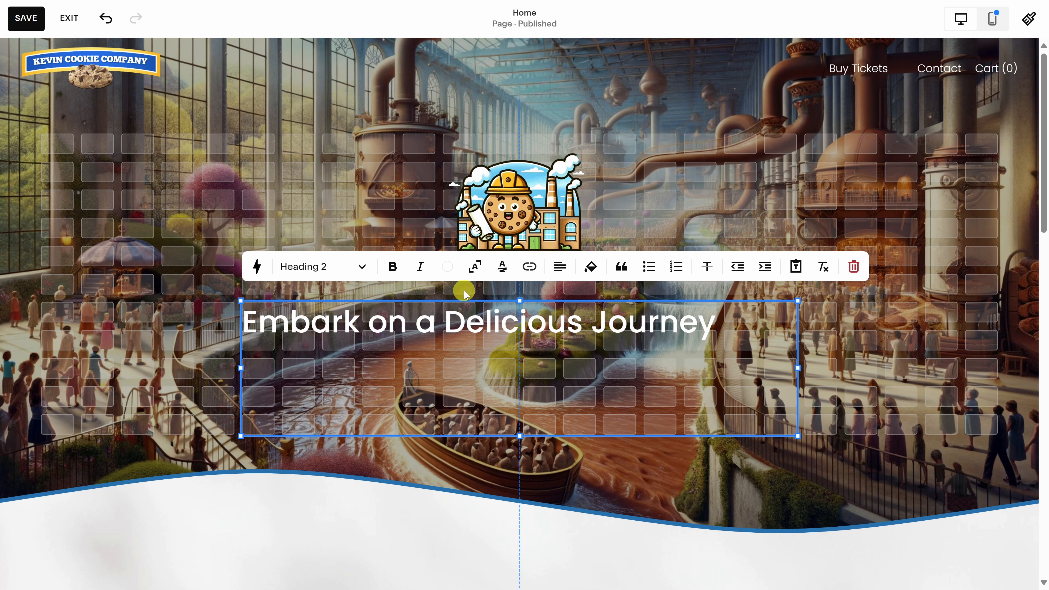
left_click(562, 271)
left_click(546, 304)
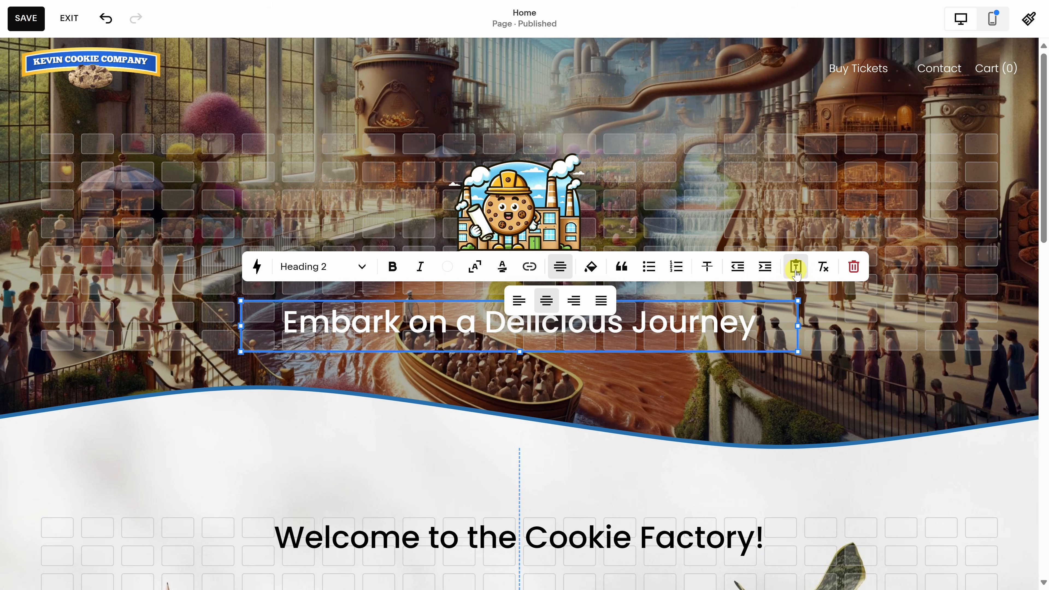
left_click(816, 367)
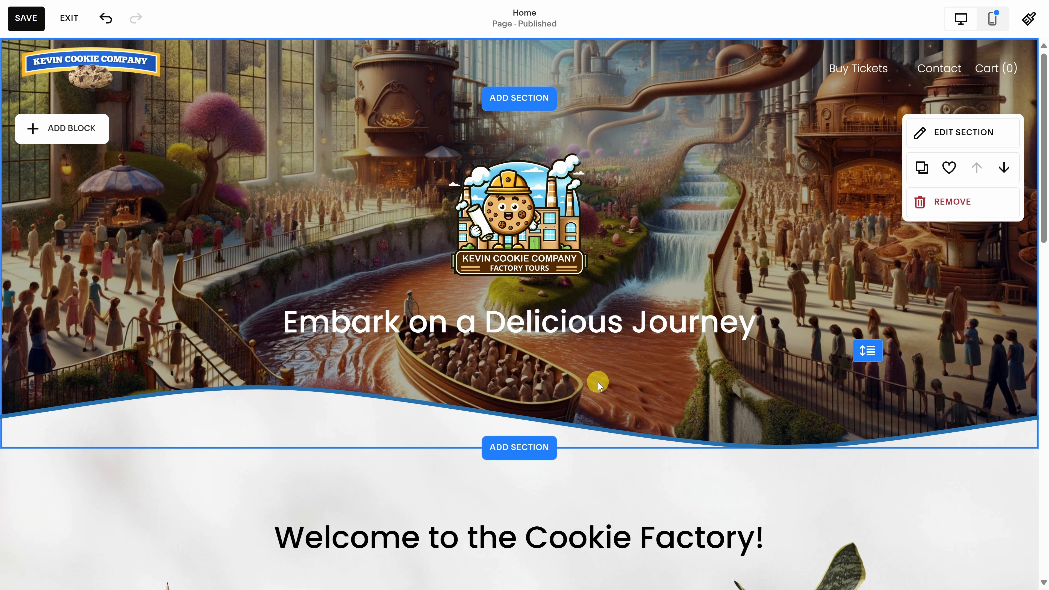
Step: Increase the boat tour section's background image overlay opacity to 49% and close the section settings
left_click(956, 148)
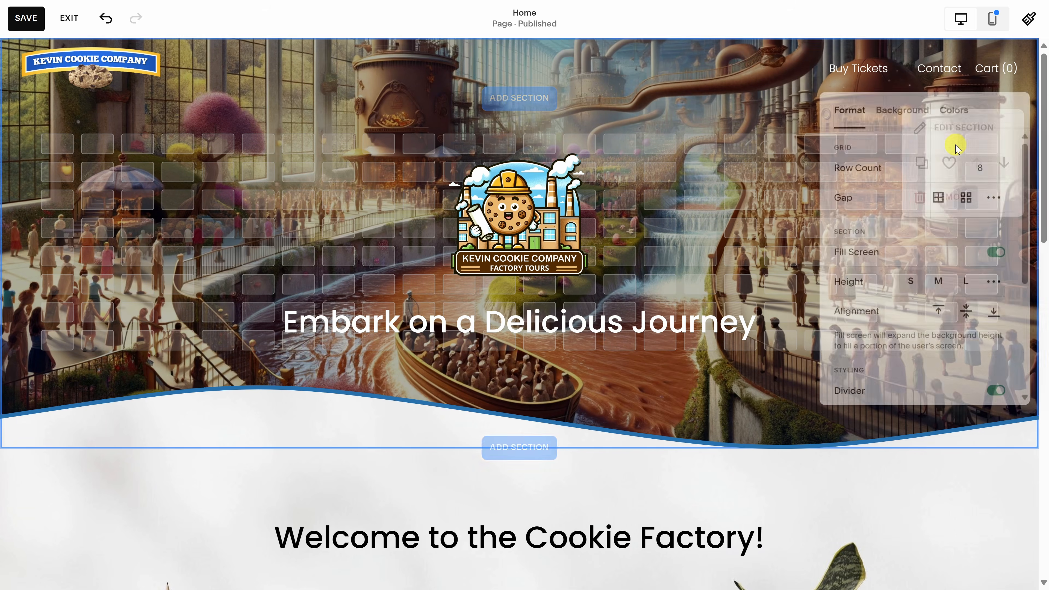
left_click(907, 110)
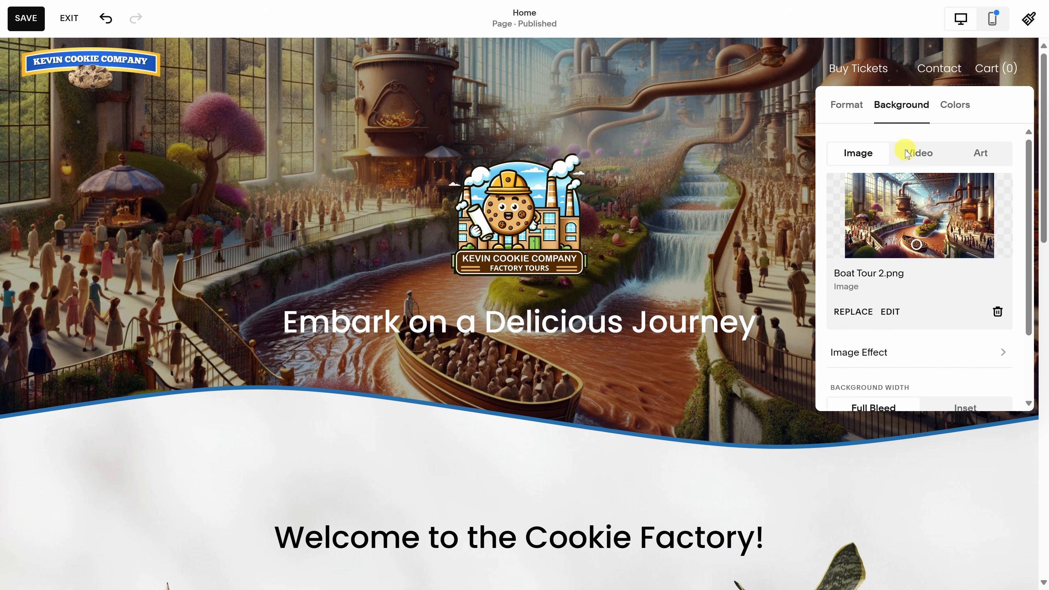
scroll(908, 209, "down", 3)
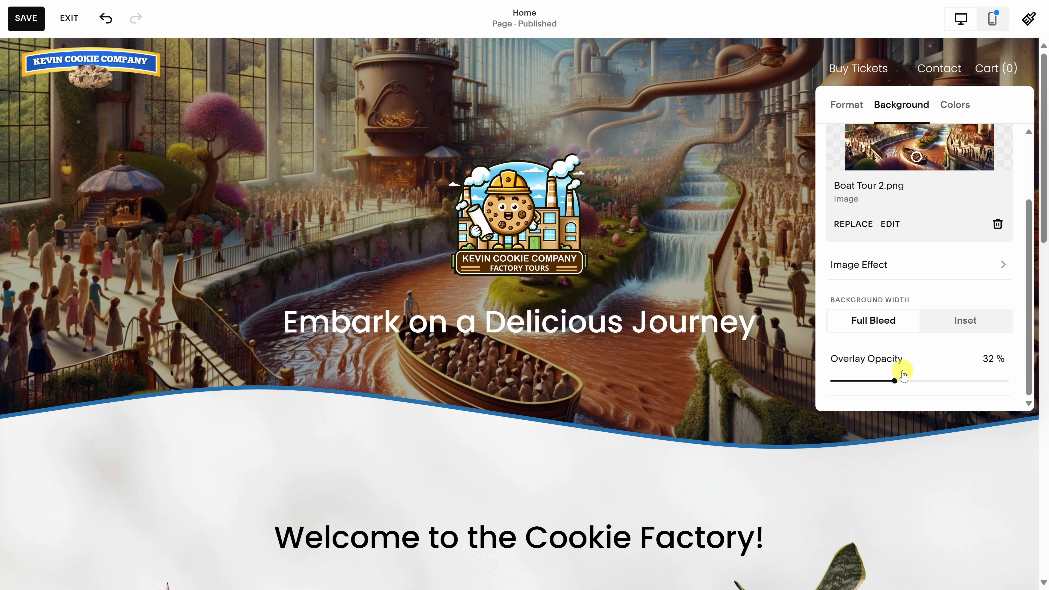
left_click_drag(899, 379, 926, 380)
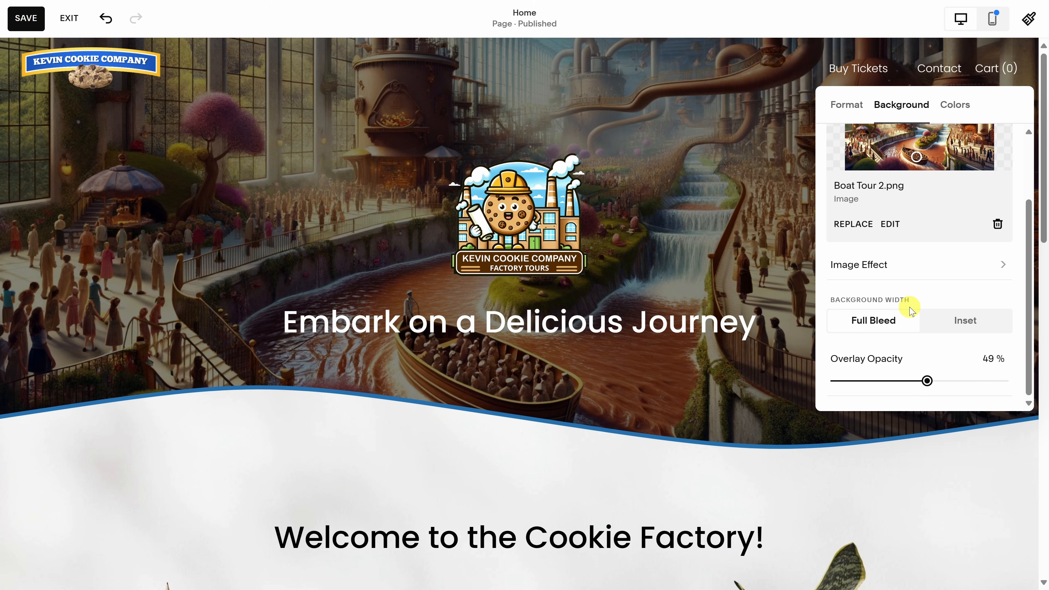
left_click(758, 173)
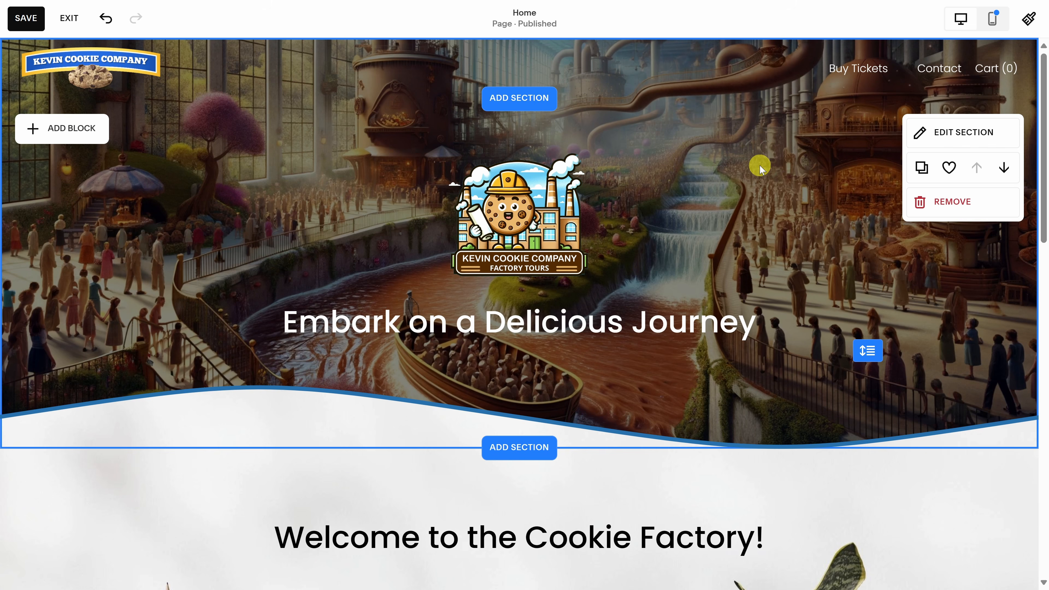
Step: Add a Button block to the boat tour section and move it below the headline
left_click(71, 129)
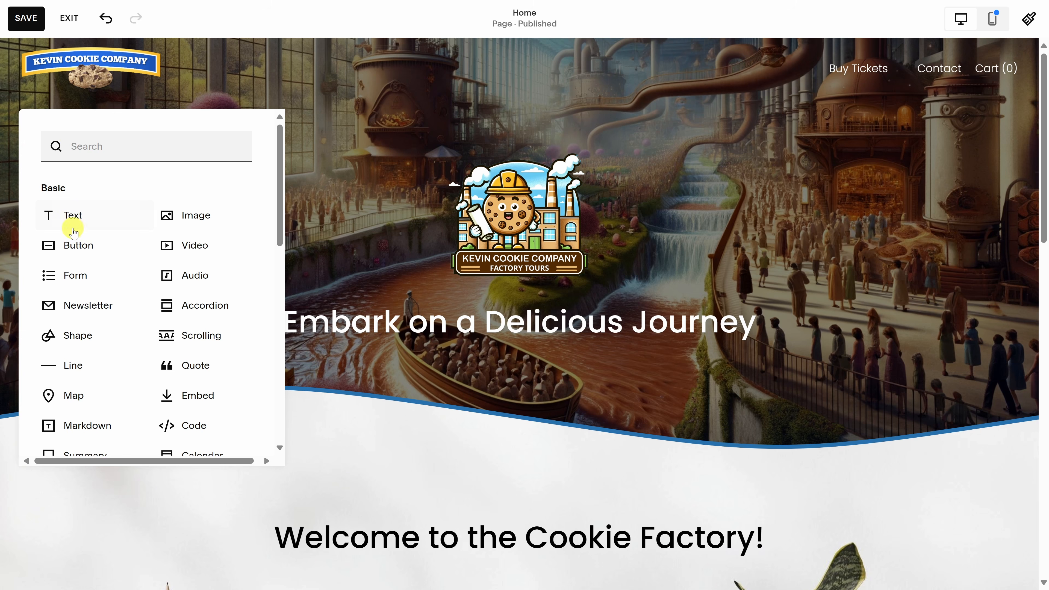
left_click(85, 253)
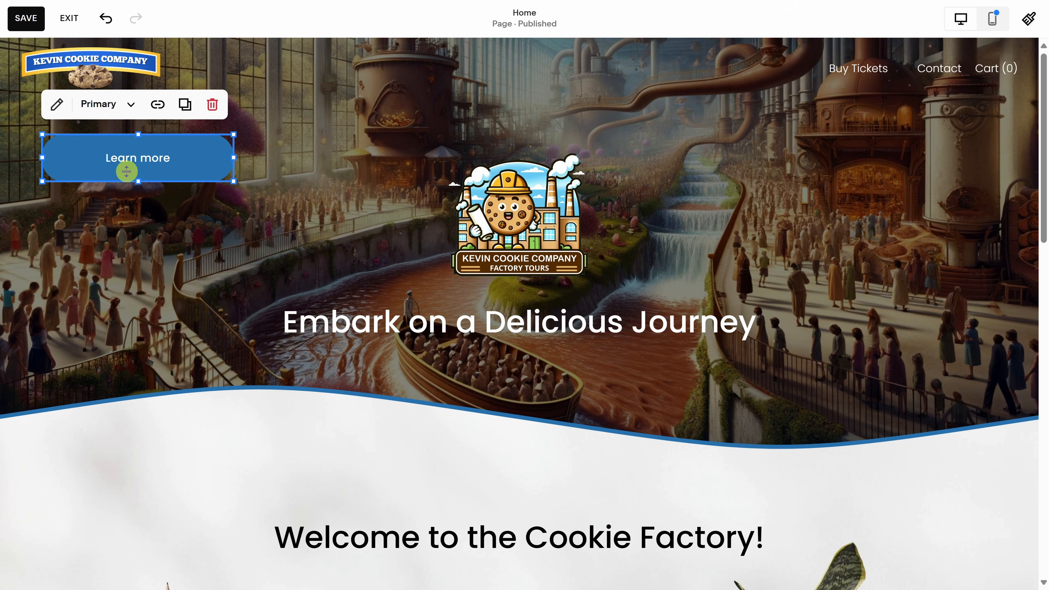
left_click_drag(78, 157, 441, 416)
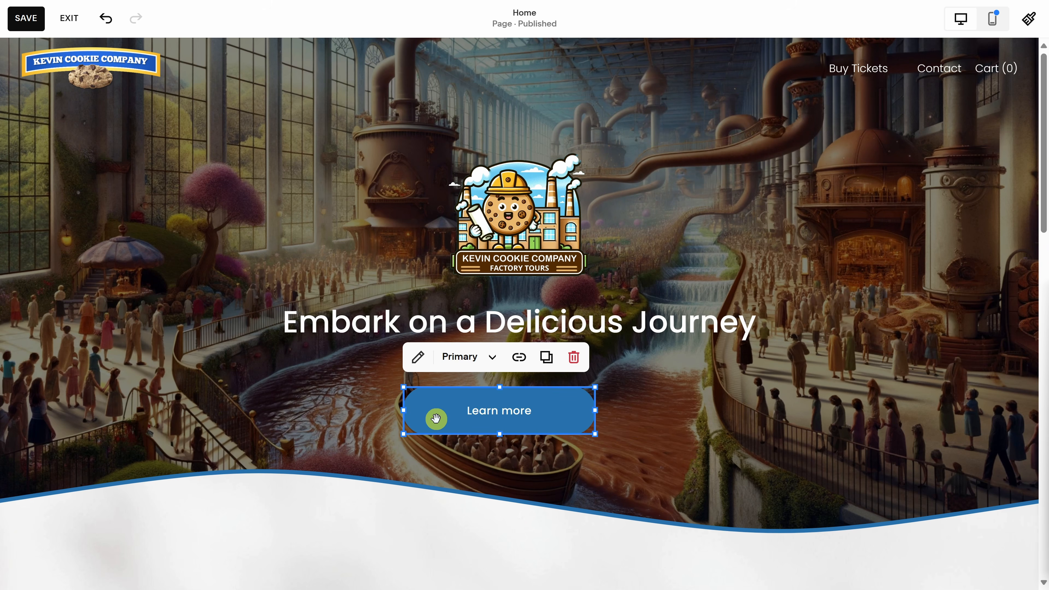
Step: Try the Secondary style on the new button, switch it back to Primary, and restore the button's height
left_click(474, 360)
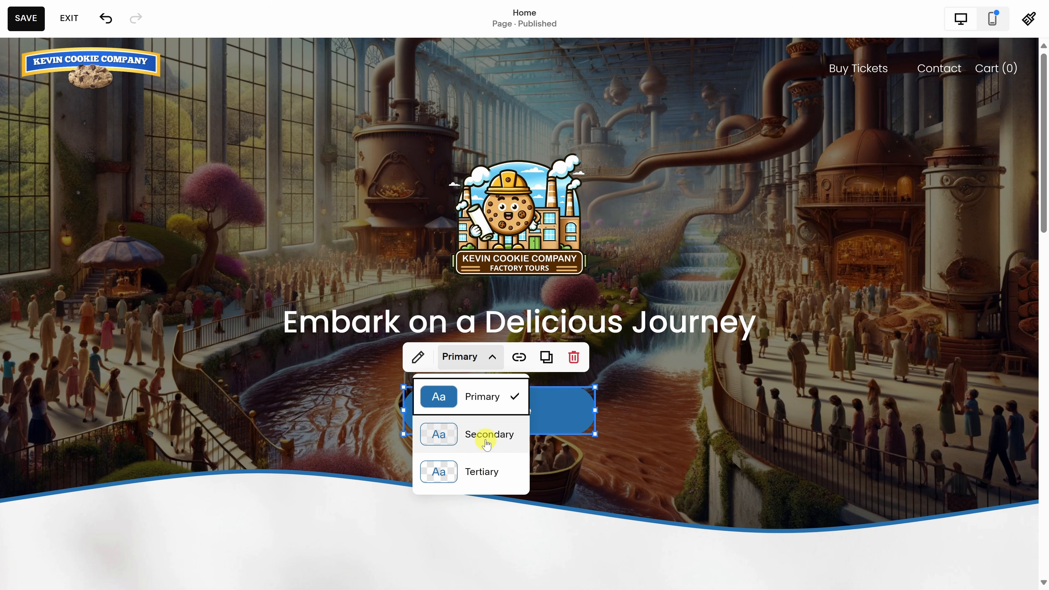
left_click(481, 433)
left_click(479, 357)
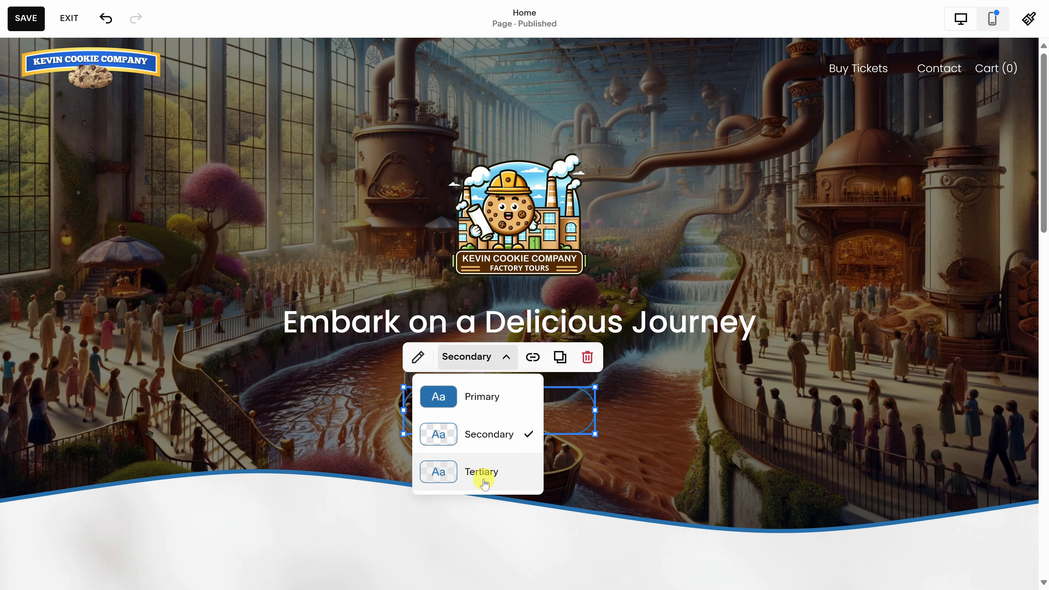
left_click(479, 356)
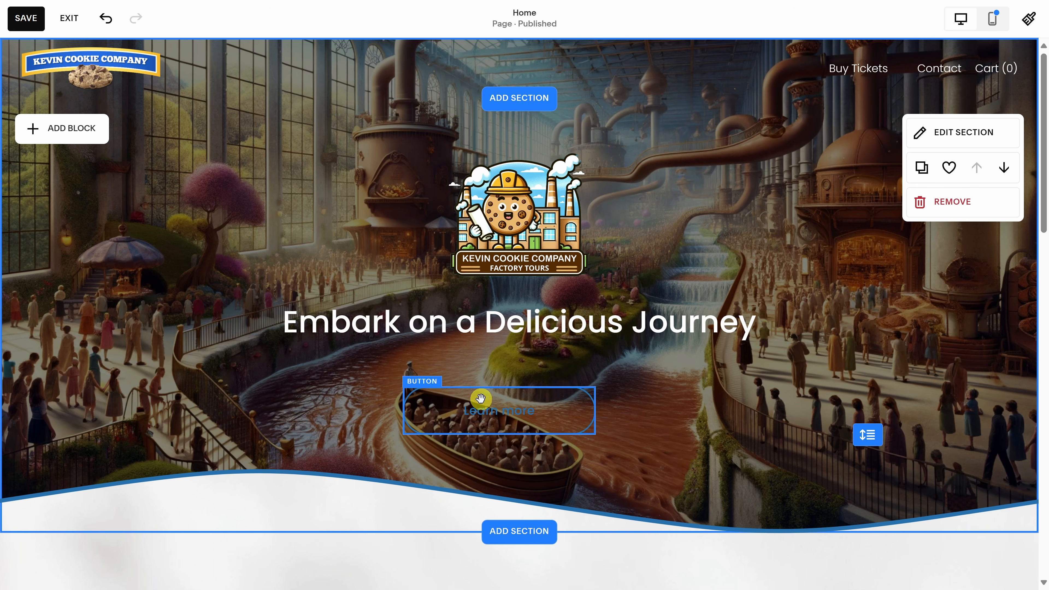
left_click(464, 403)
left_click(474, 358)
left_click(470, 401)
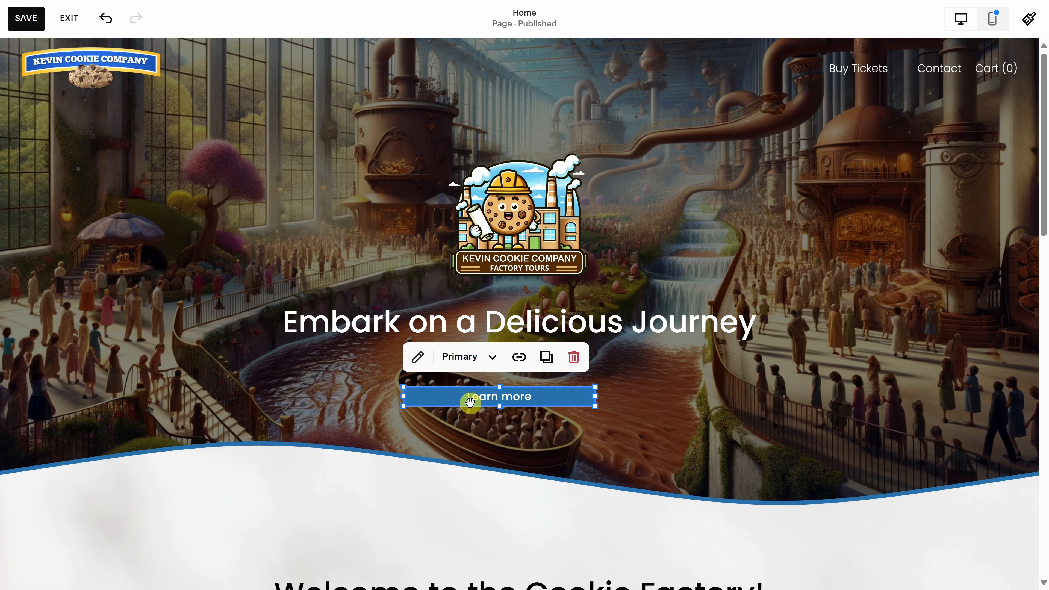
left_click_drag(499, 407, 499, 427)
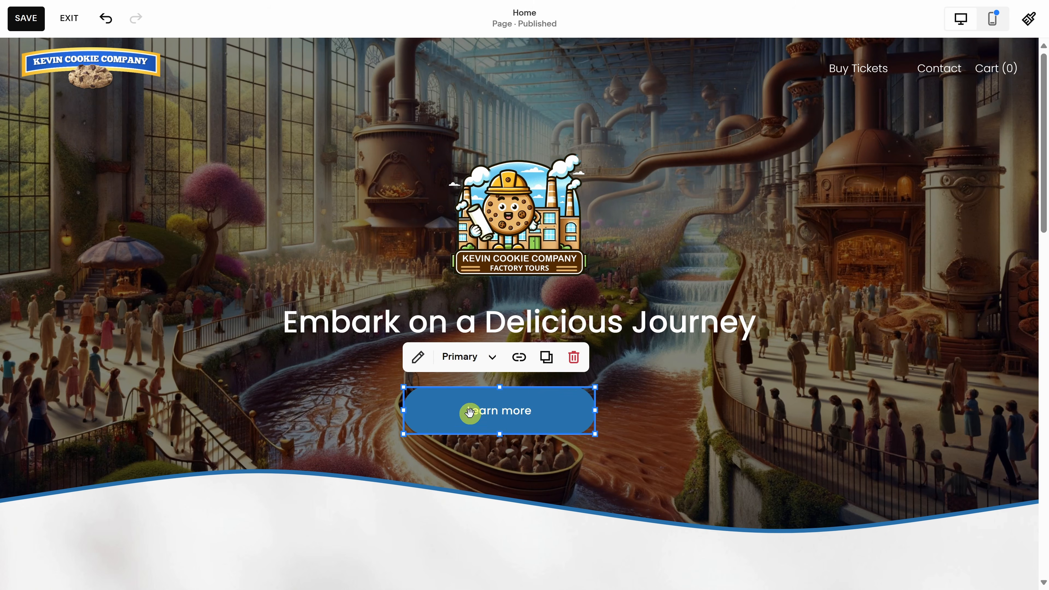
Step: Change the new button's text to "Buy Tickets"
left_click(418, 358)
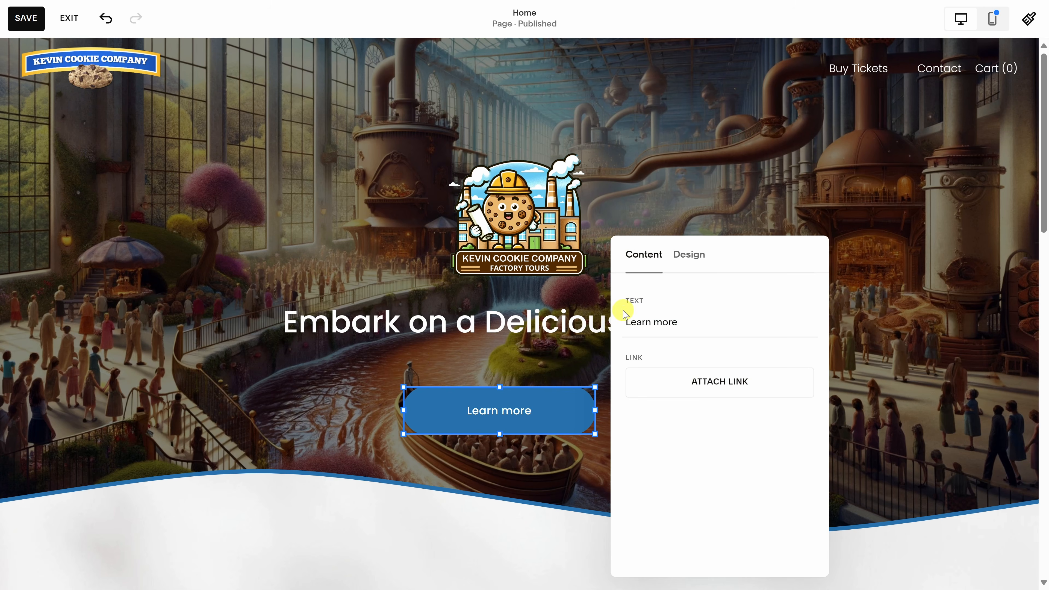
left_click_drag(679, 321, 596, 323)
type("Buy Tickets")
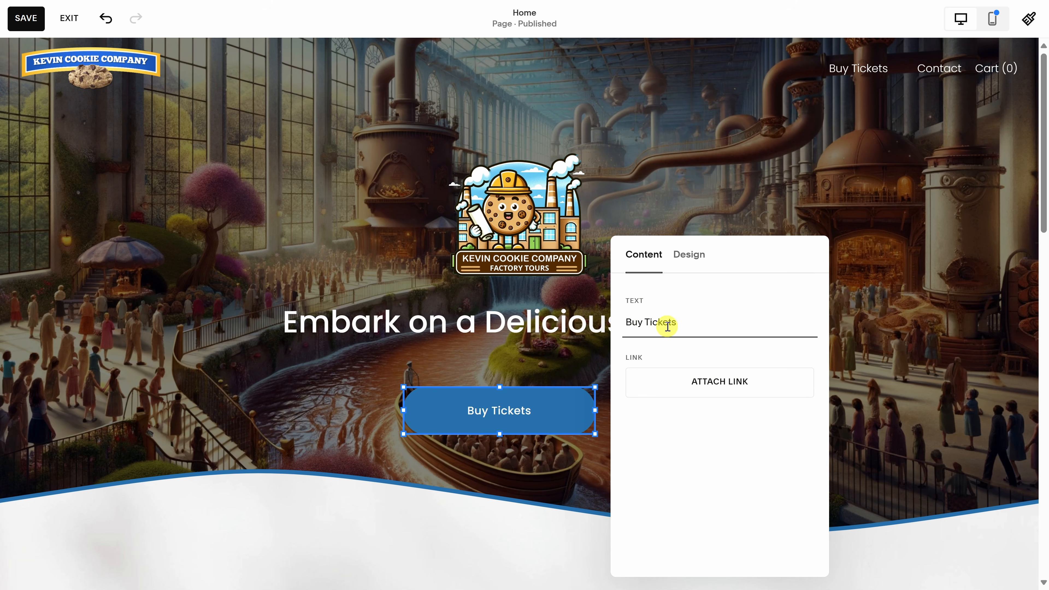
Step: Link the button to the Buy Tickets page with opening in a new tab turned off, check its design options, and close its settings
left_click(719, 395)
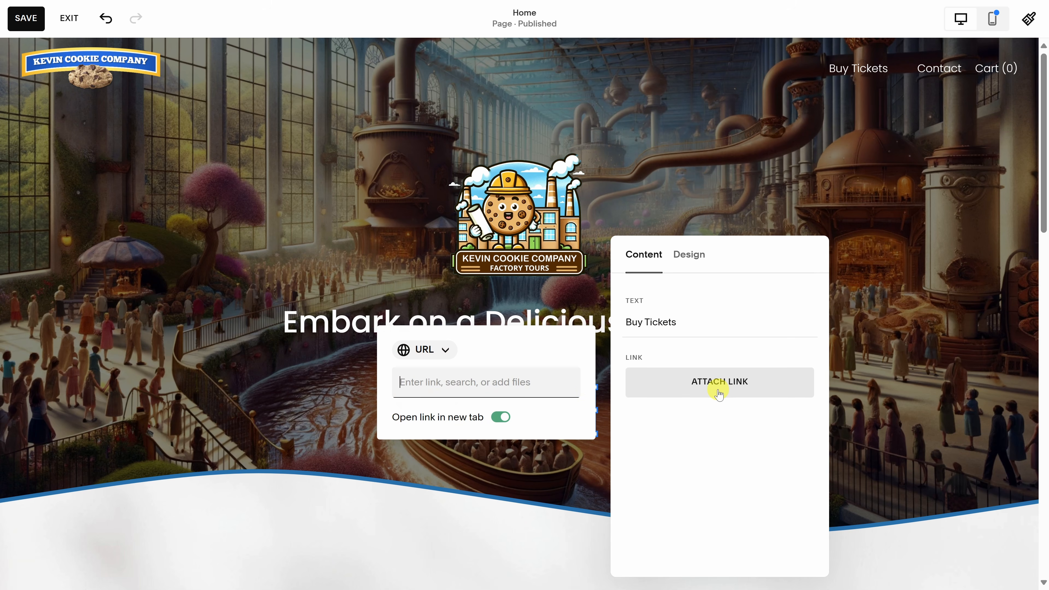
left_click(544, 388)
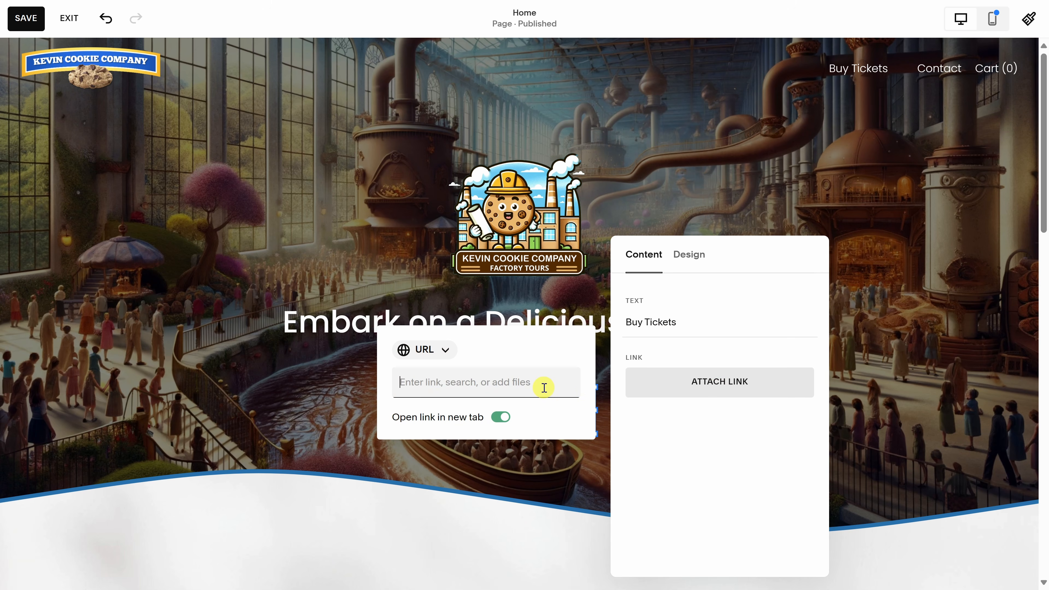
type("buy")
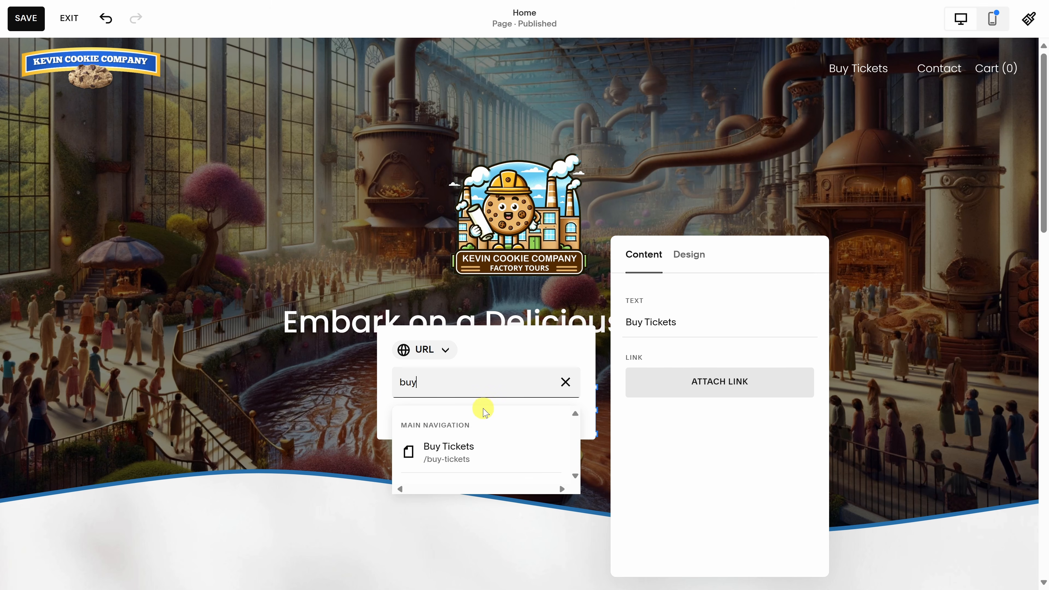
left_click(463, 462)
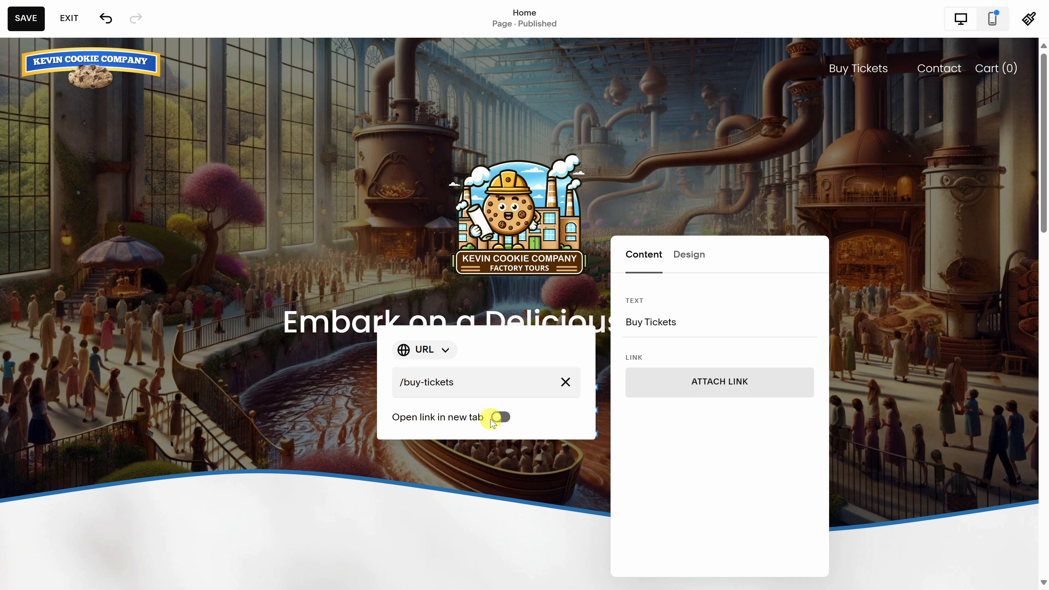
left_click(500, 418)
left_click(704, 431)
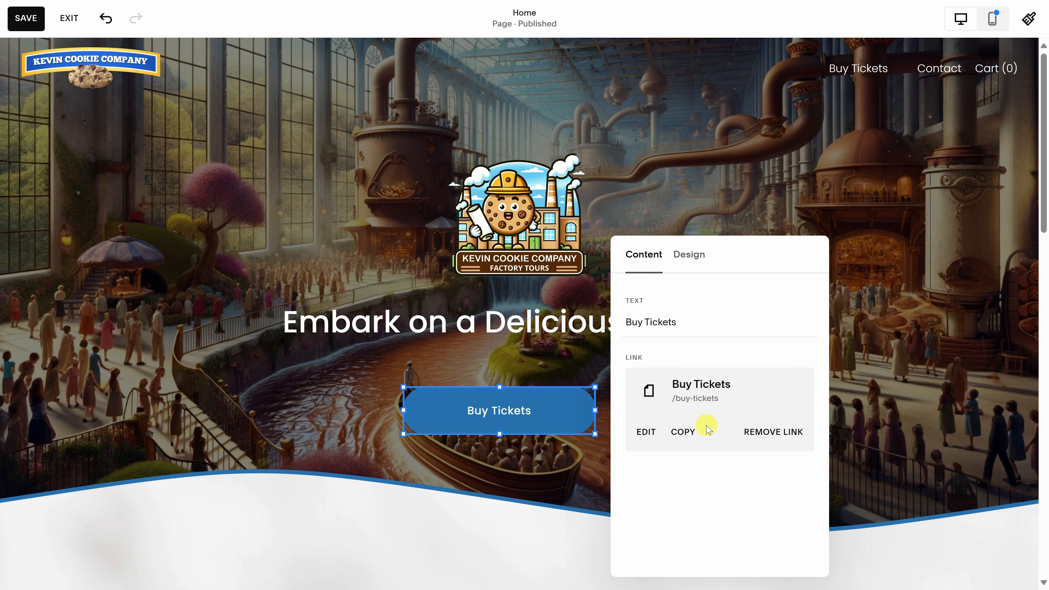
left_click(689, 255)
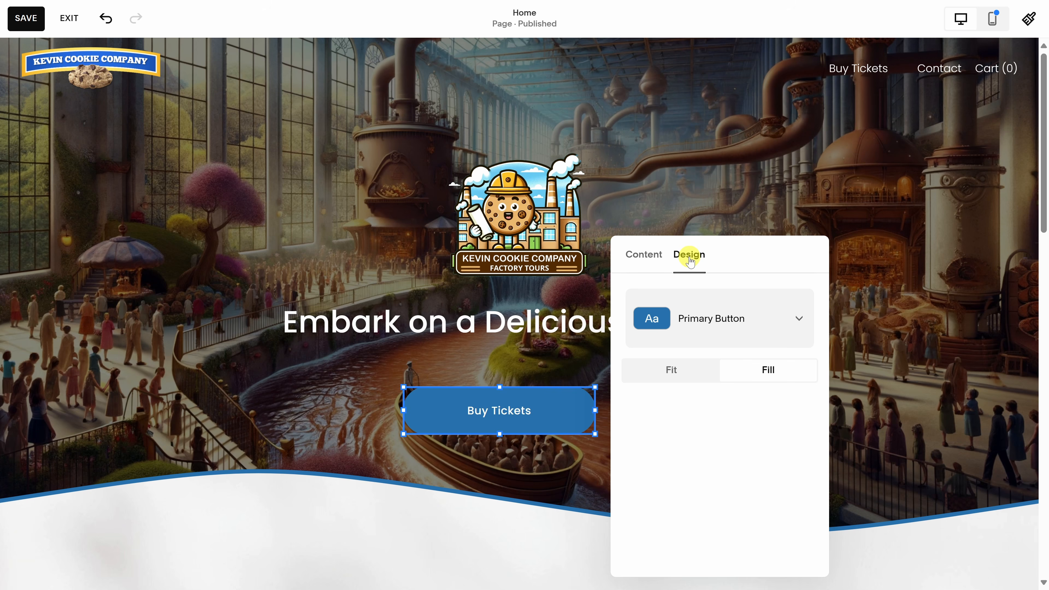
left_click(580, 367)
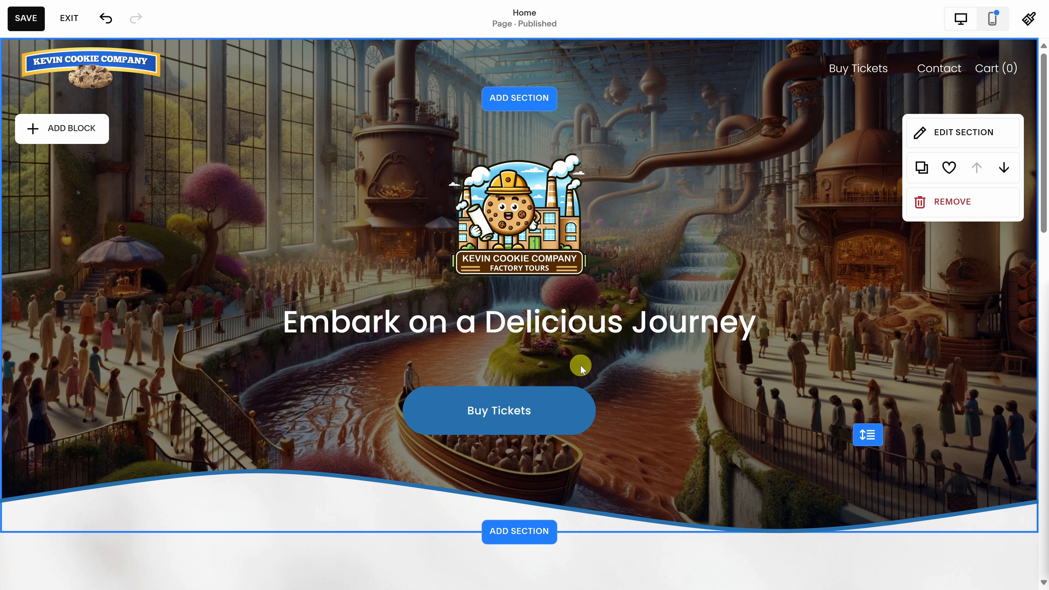
Step: Remove the "Welcome to the Cookie Factory!" section below the boat tour section
scroll(580, 363, "down", 10)
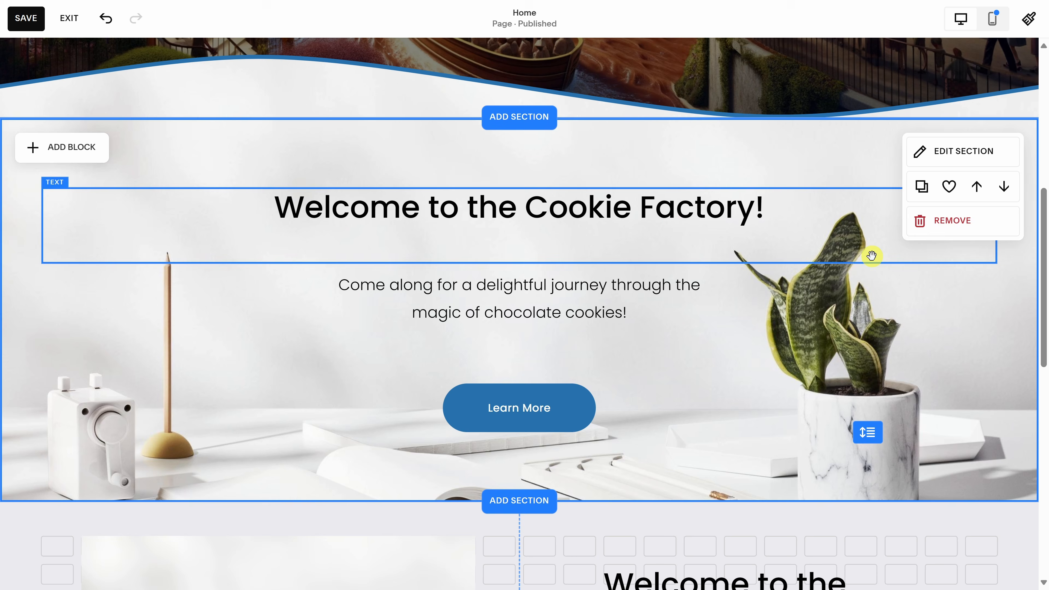
left_click(947, 228)
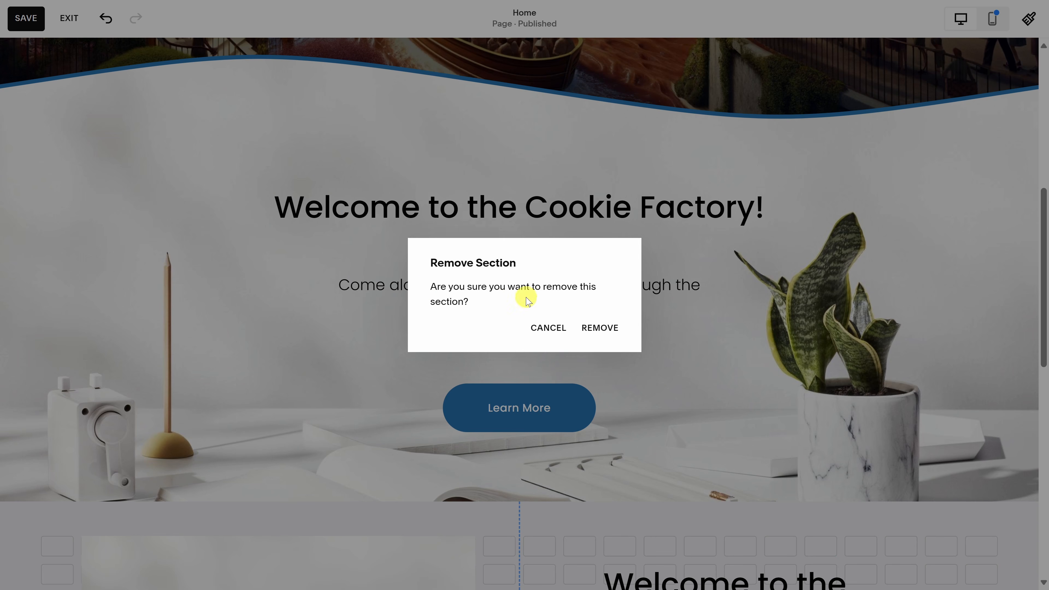
left_click(599, 331)
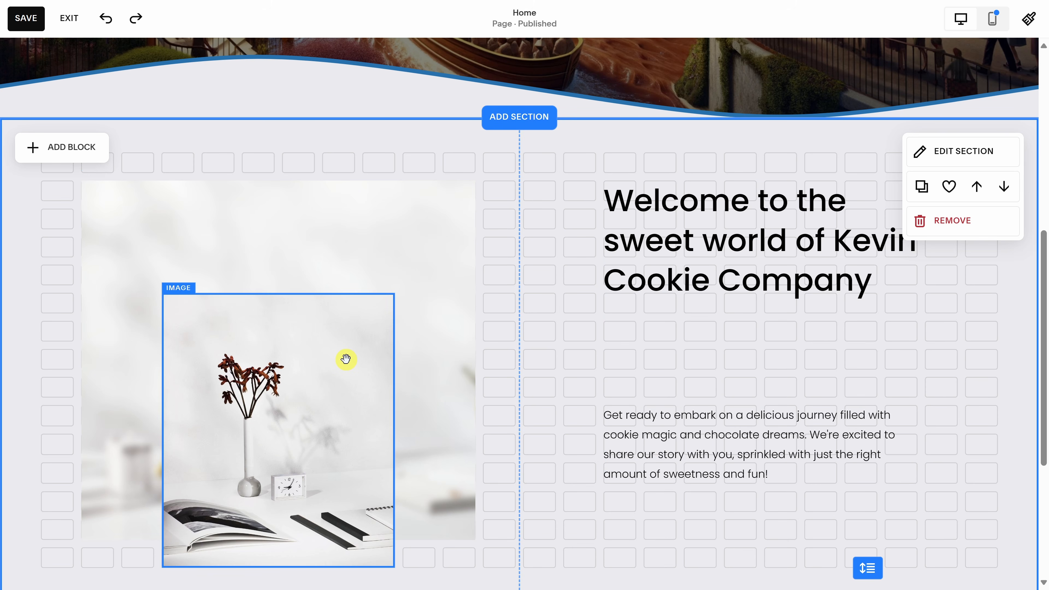
Step: Send the smaller overlapping vase image behind the larger image, bring it forward again, and delete it
left_click(287, 266)
left_click(304, 554)
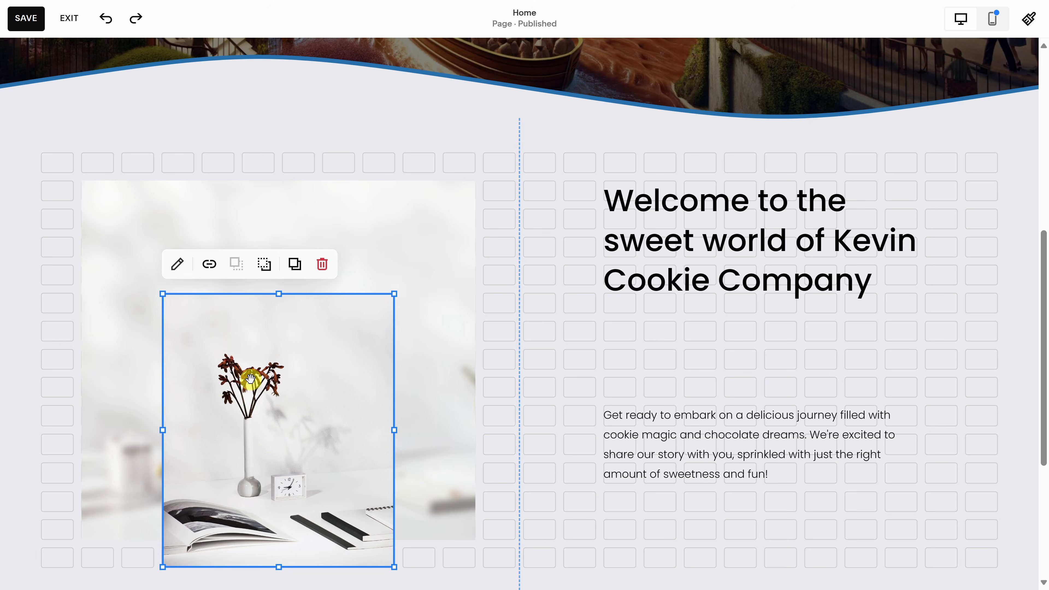
left_click(264, 269)
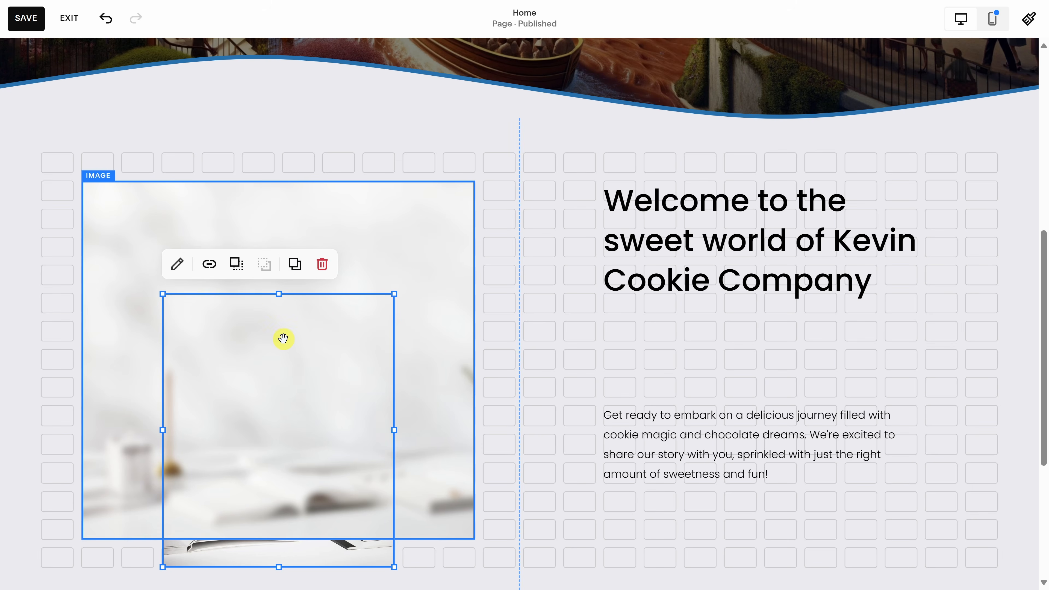
left_click(241, 270)
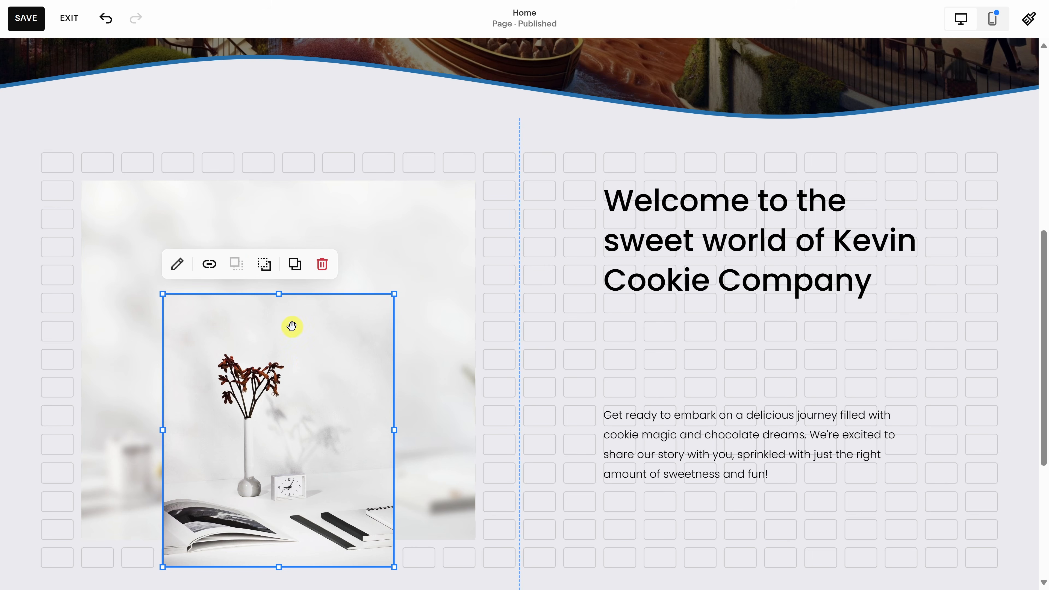
left_click(322, 265)
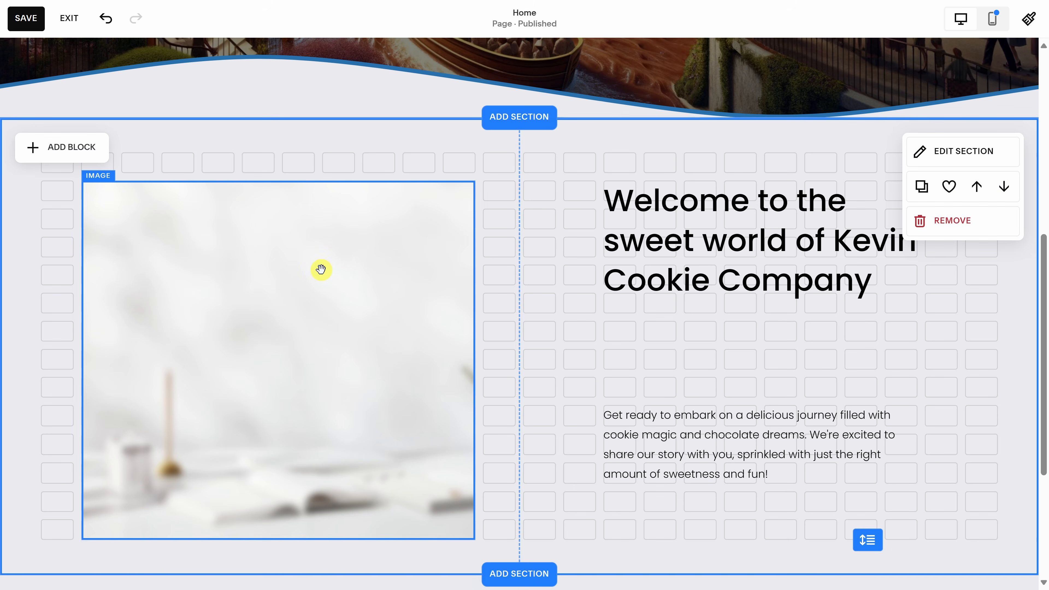
Step: Replace the vase image in the welcome section with the uploaded file Boat Tour.png
left_click(314, 317)
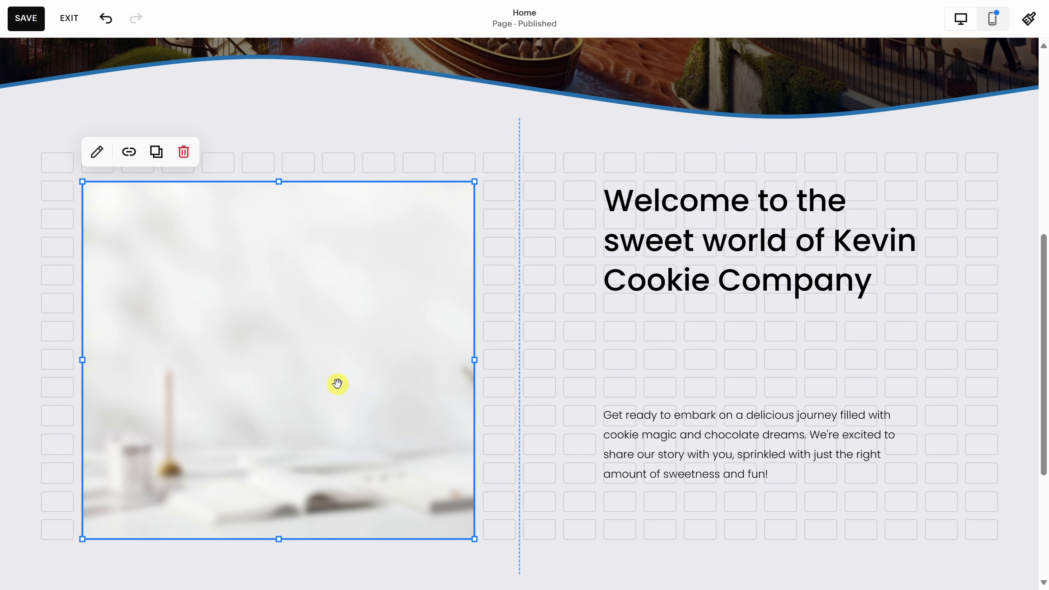
left_click(98, 153)
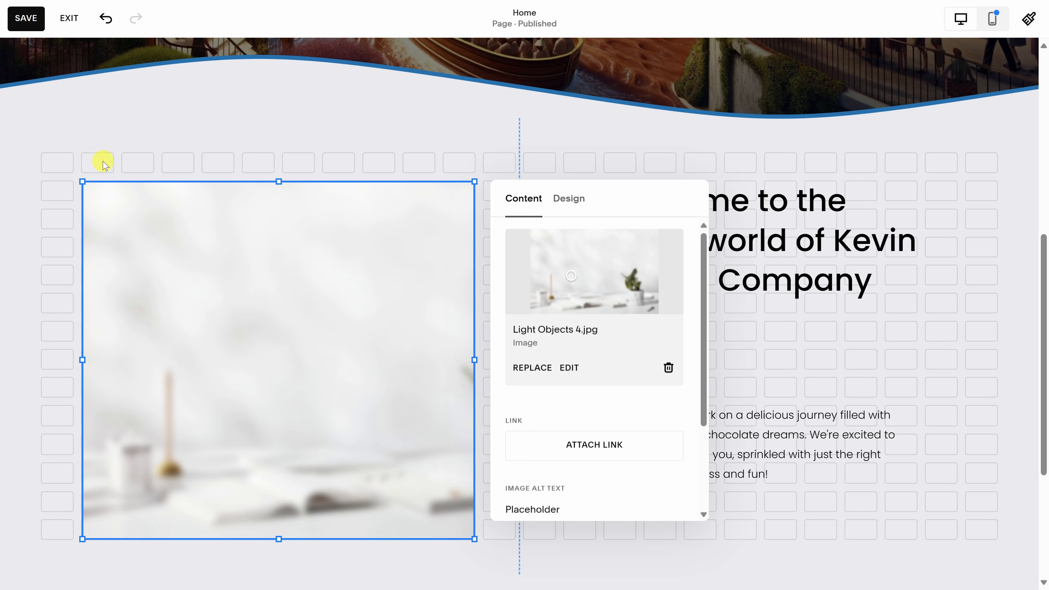
left_click(530, 370)
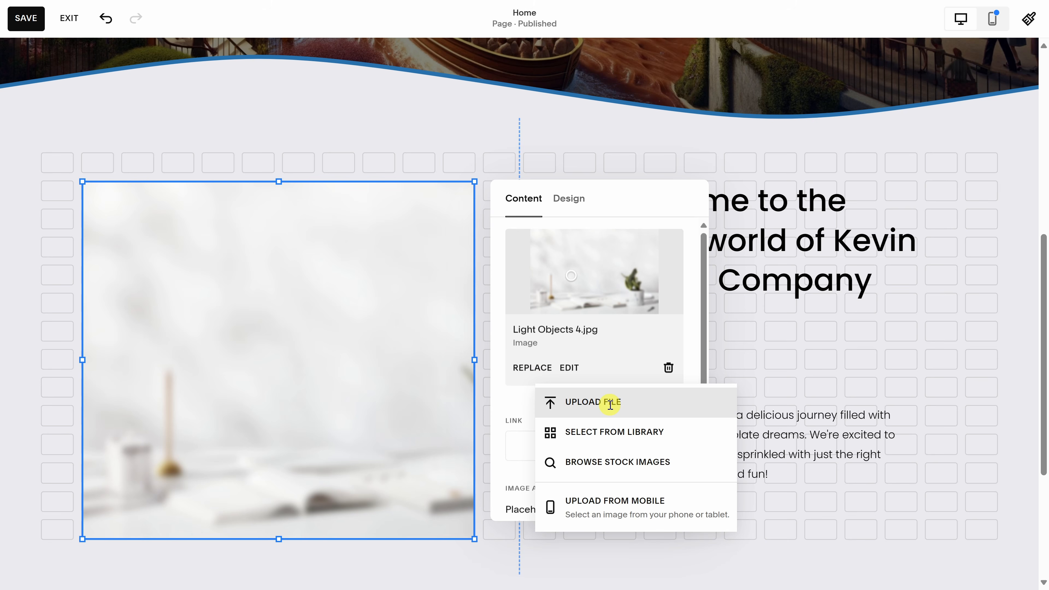
left_click(609, 402)
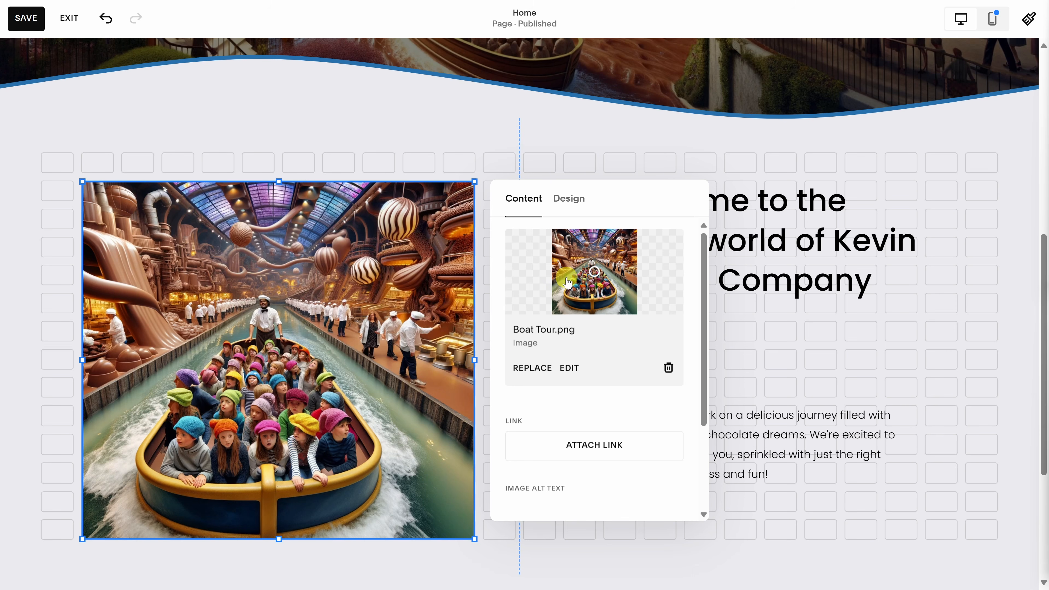
Step: Set the boat tour image's alt text to "Tour boat going down a chocolate river"
scroll(610, 265, "down", 3)
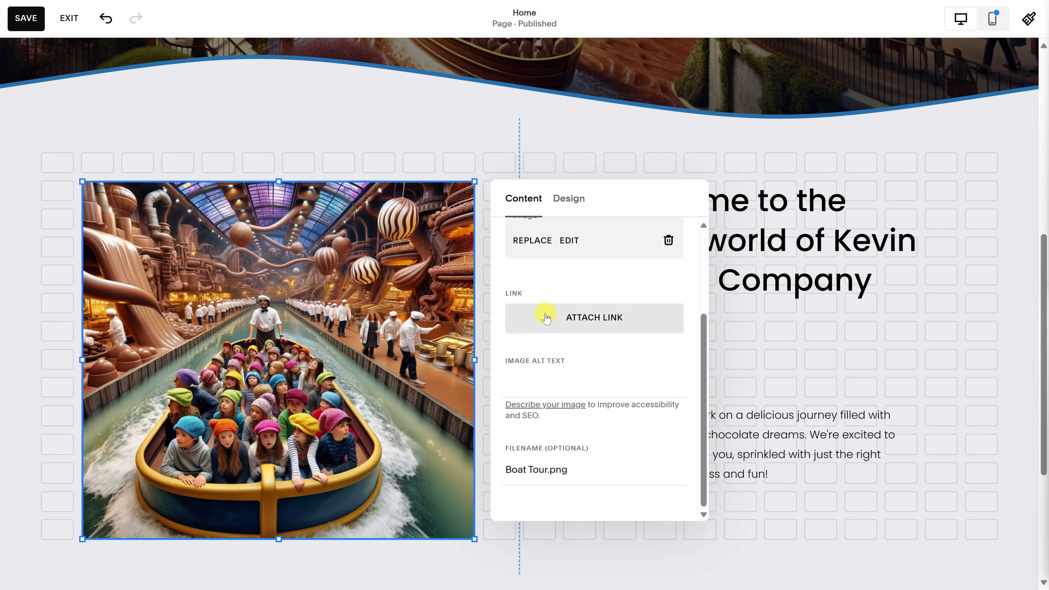
left_click(542, 384)
type("Tour boat going down a chocolate river")
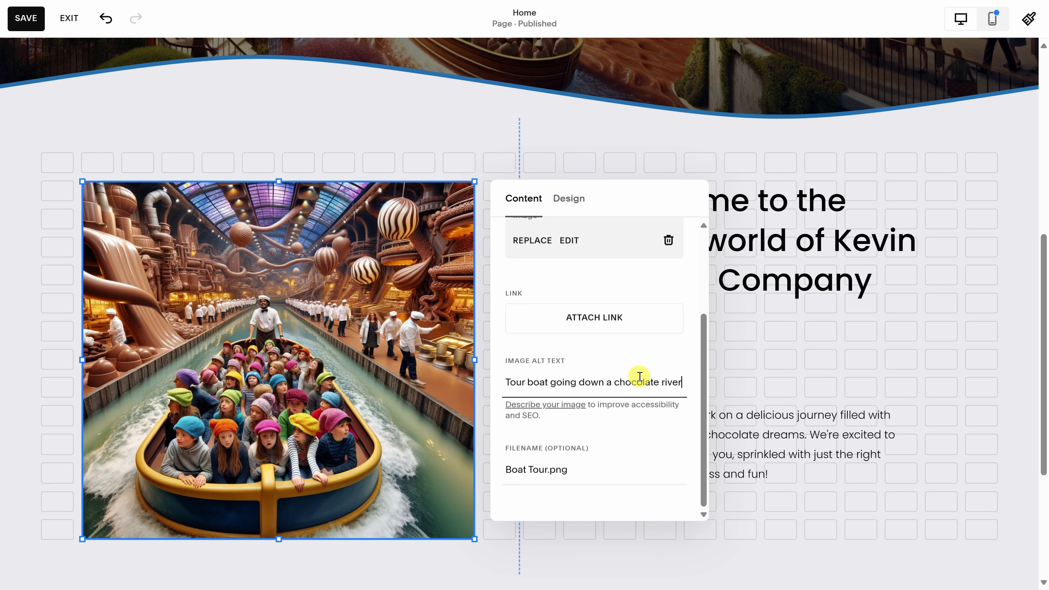
scroll(568, 470, "up", 3)
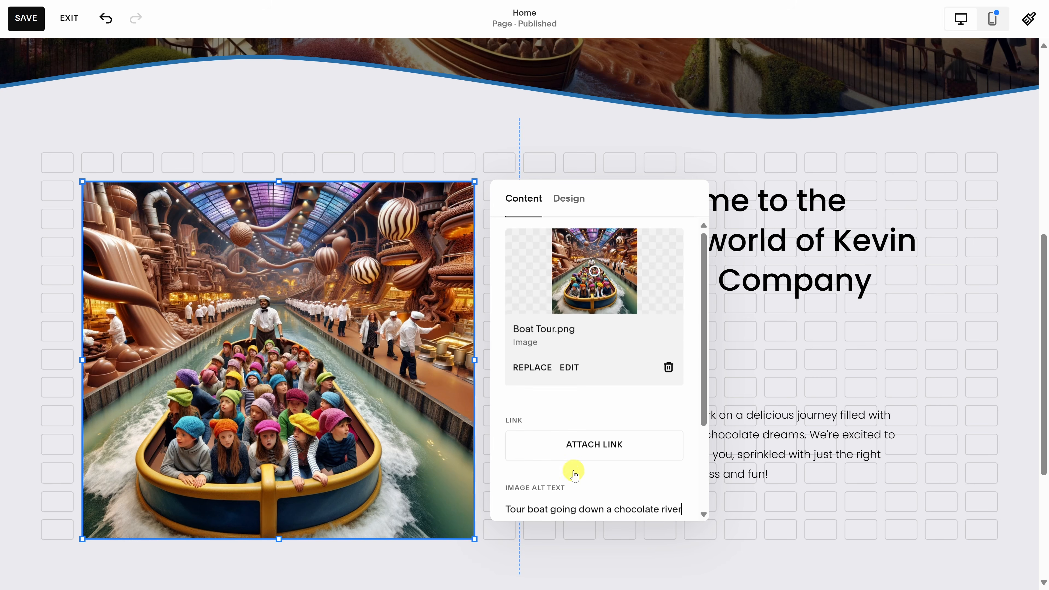
Step: Try the Fit and Shape design options on the boat tour image and return it to Fill
left_click(569, 199)
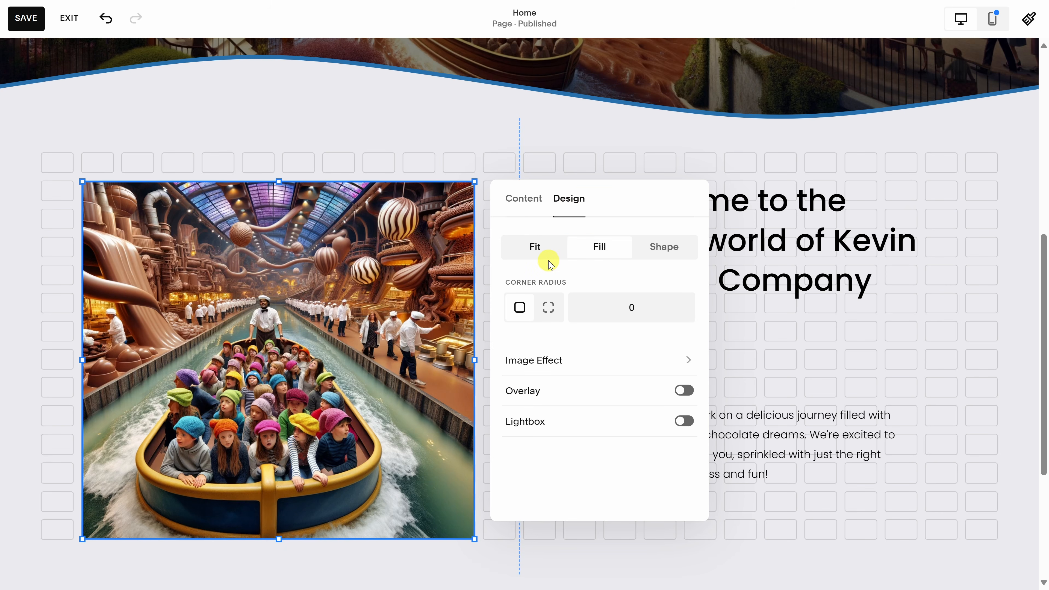
left_click(535, 248)
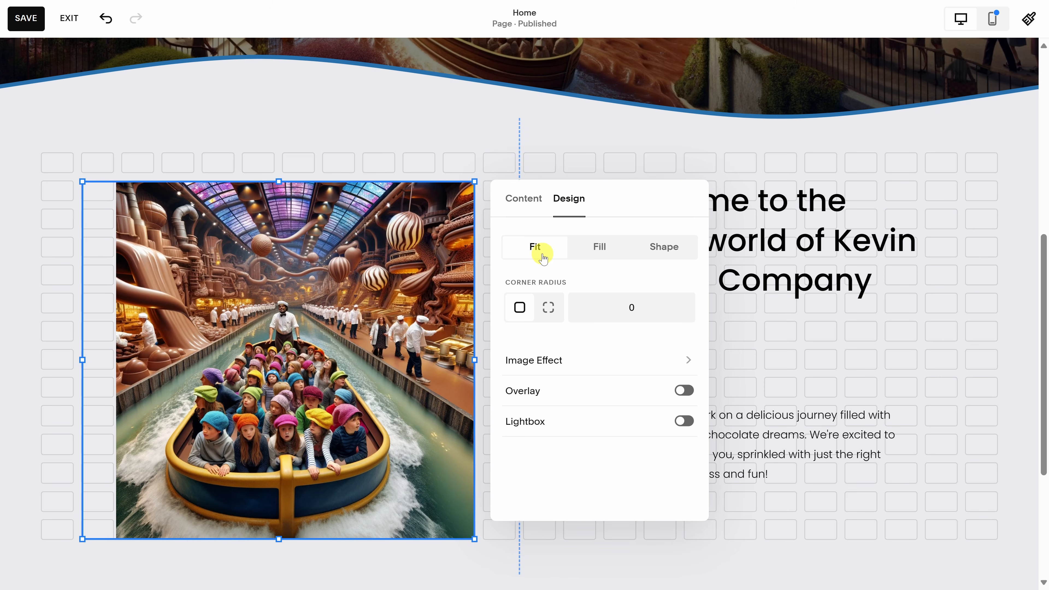
left_click(597, 256)
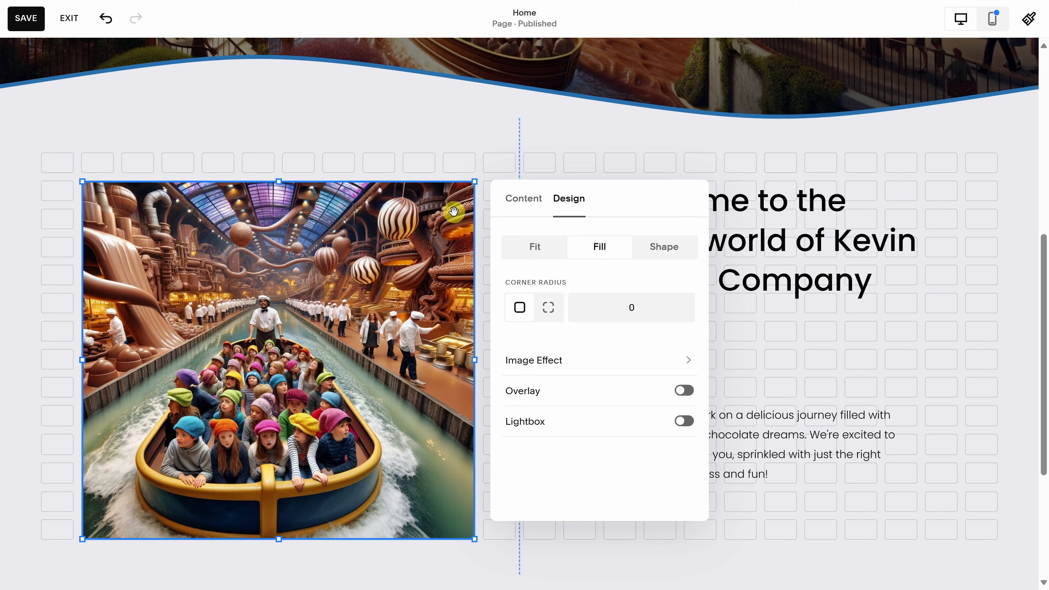
left_click(659, 248)
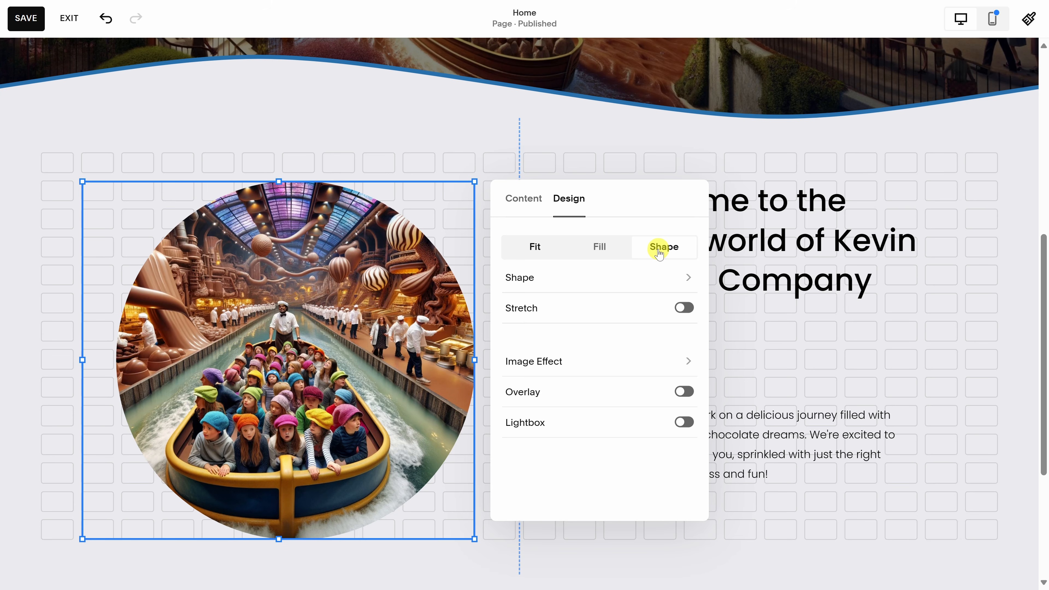
left_click(608, 251)
Step: Round each of the boat tour image's four corners individually with a radius of 10 and close its settings
left_click(548, 307)
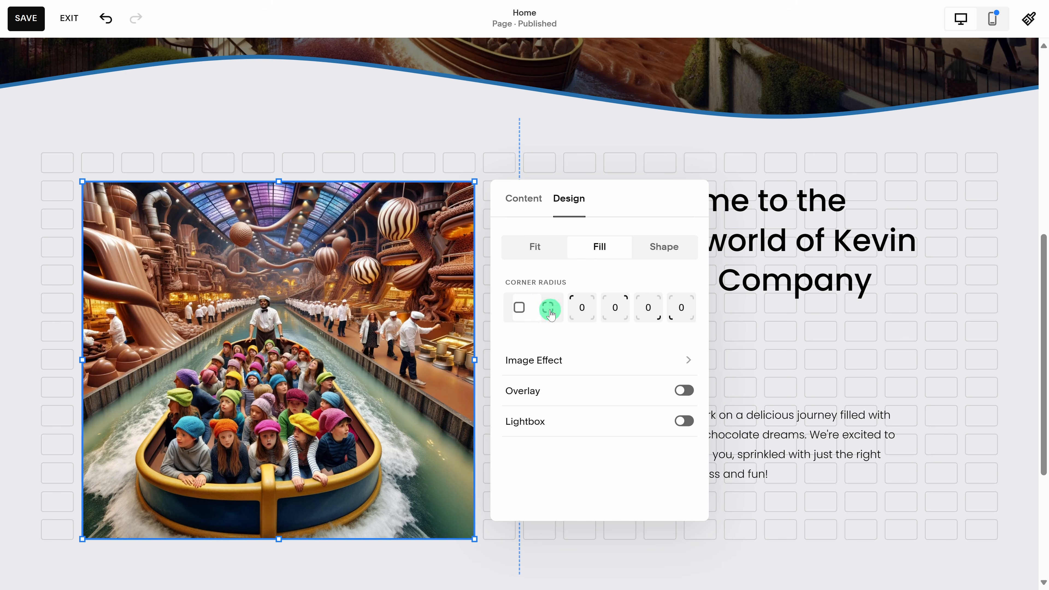
left_click(579, 308)
type("1")
left_click(612, 307)
type("1")
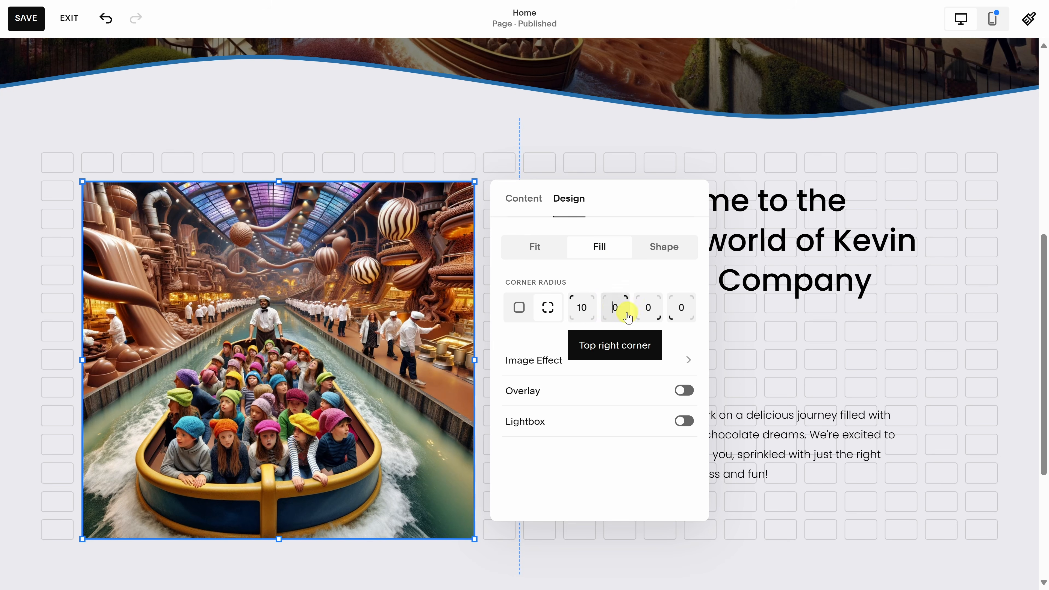
left_click(645, 308)
type("1")
left_click(676, 307)
type("1")
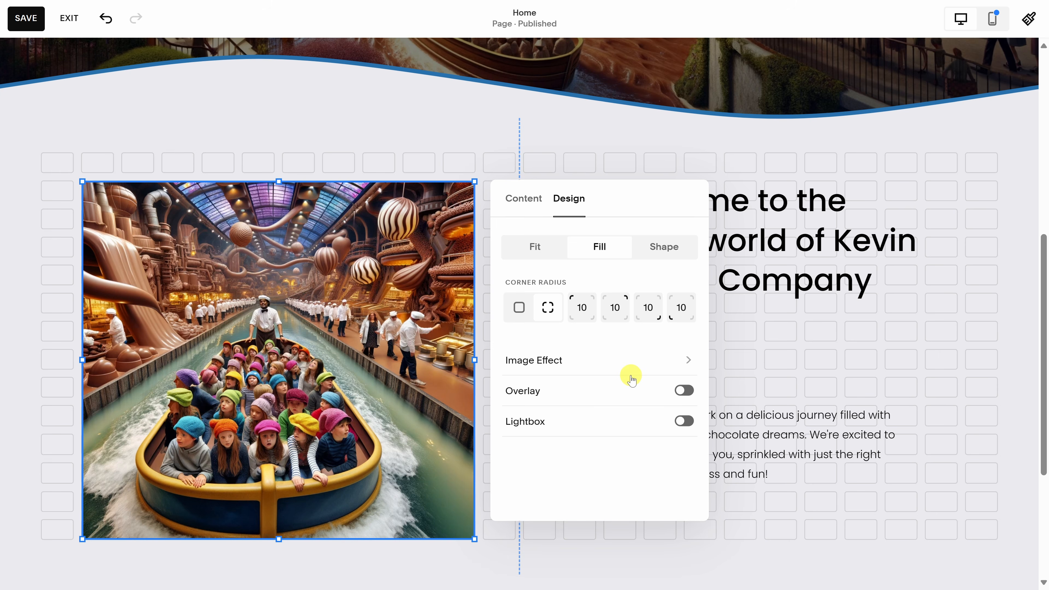
left_click(495, 153)
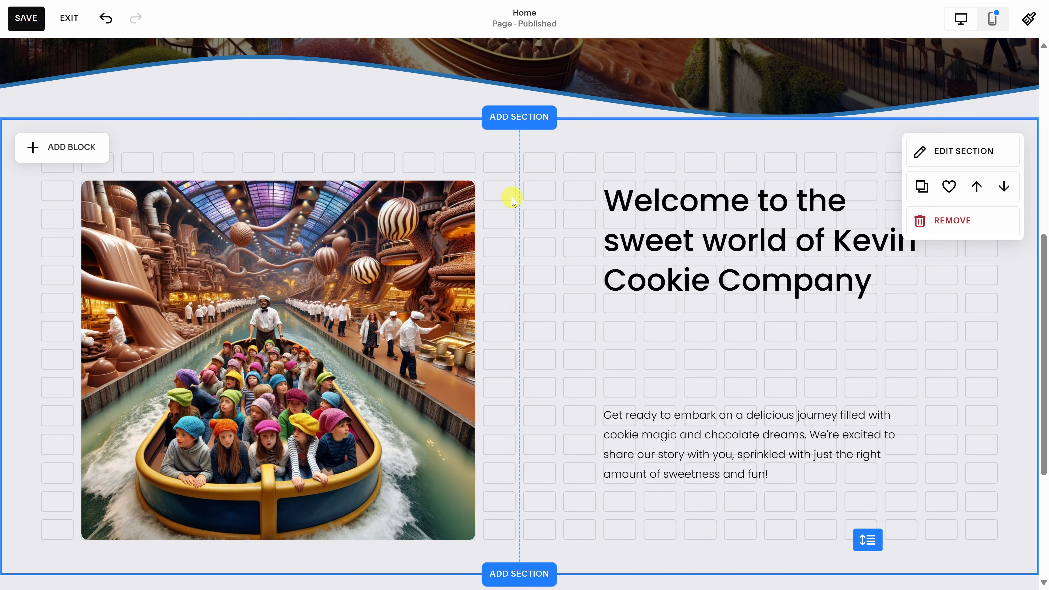
left_click(561, 351)
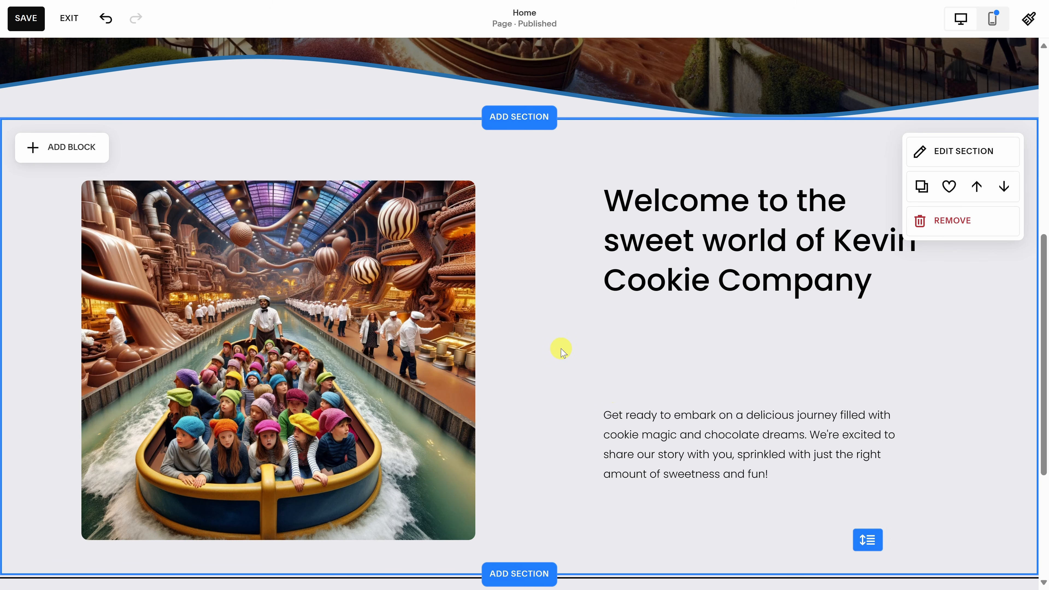
Step: Move the "Get ready to embark" paragraph up so it sits just below the welcome heading
left_click(679, 444)
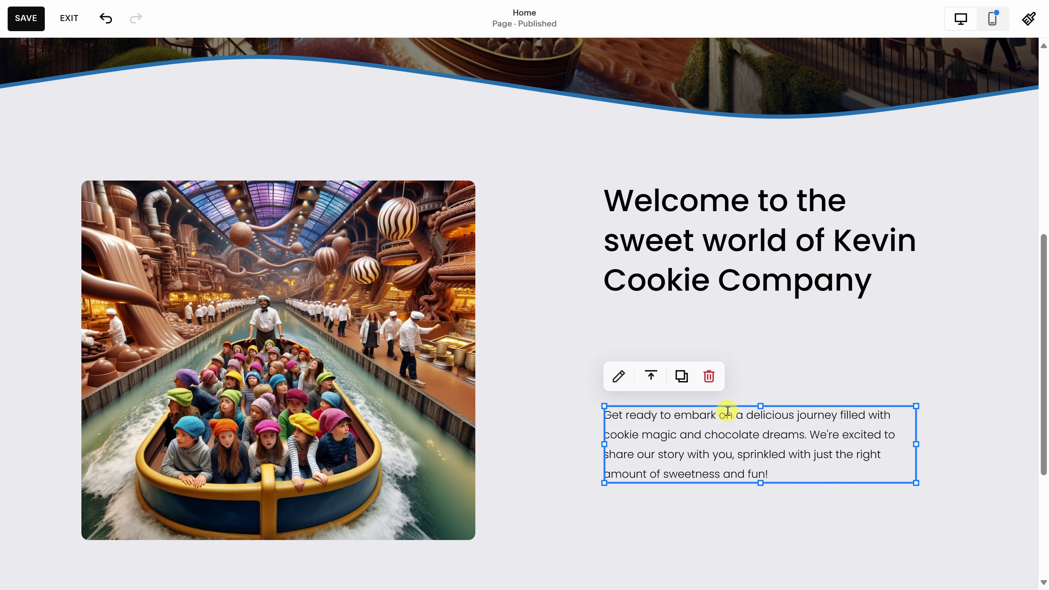
left_click(726, 347)
left_click_drag(735, 445, 733, 366)
left_click(721, 487)
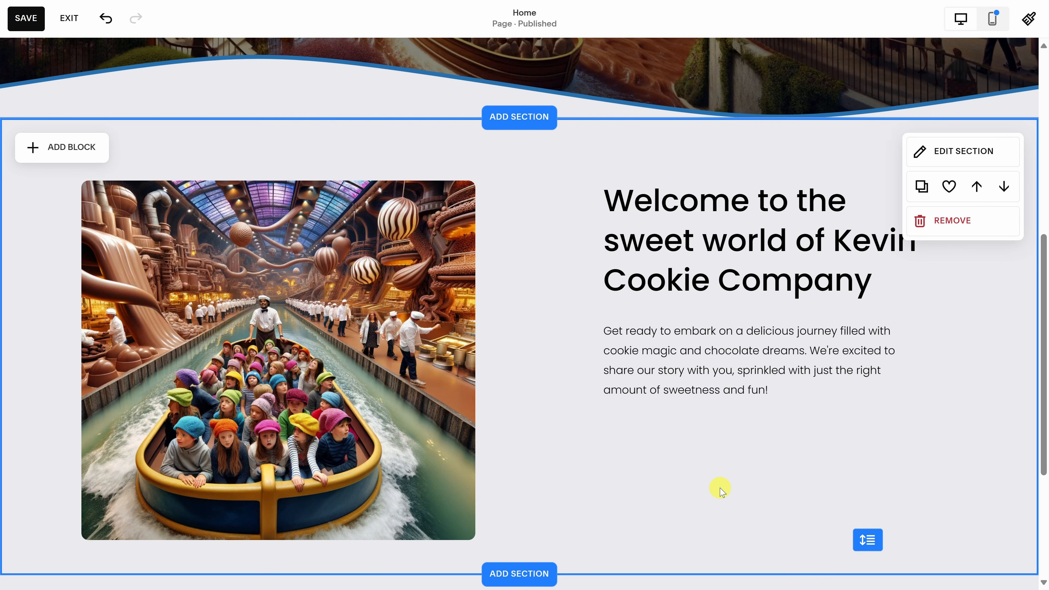
Step: Shrink the boat tour image to about the height of the adjacent text and shift it right, closer to the heading
left_click(425, 439)
left_click_drag(475, 537, 427, 412)
left_click_drag(367, 323, 439, 322)
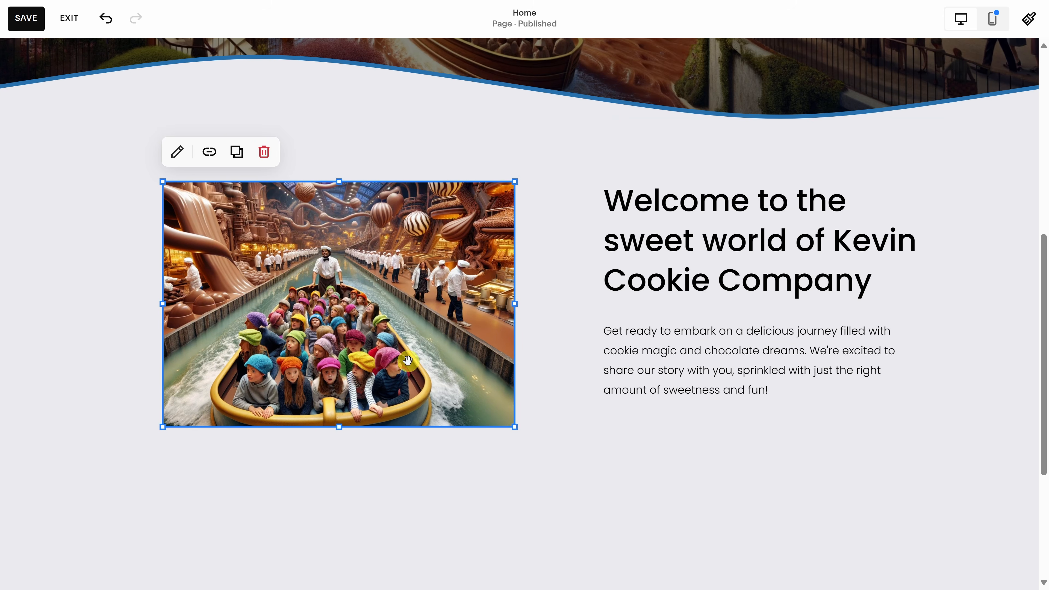
left_click(341, 500)
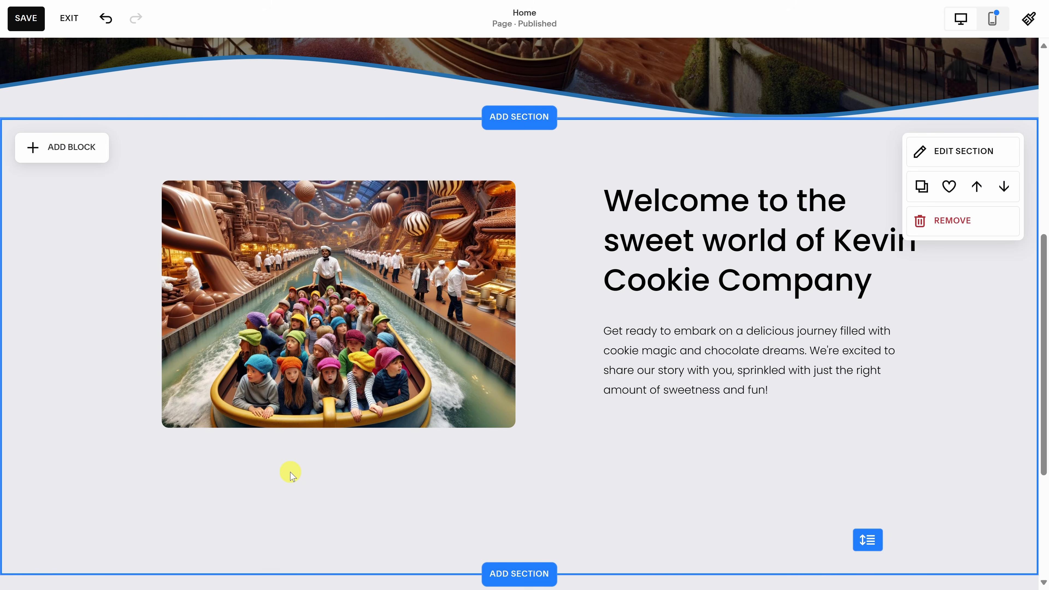
Step: Select the image, heading and paragraph together and shift them one grid column to the left
left_click_drag(75, 495, 982, 158)
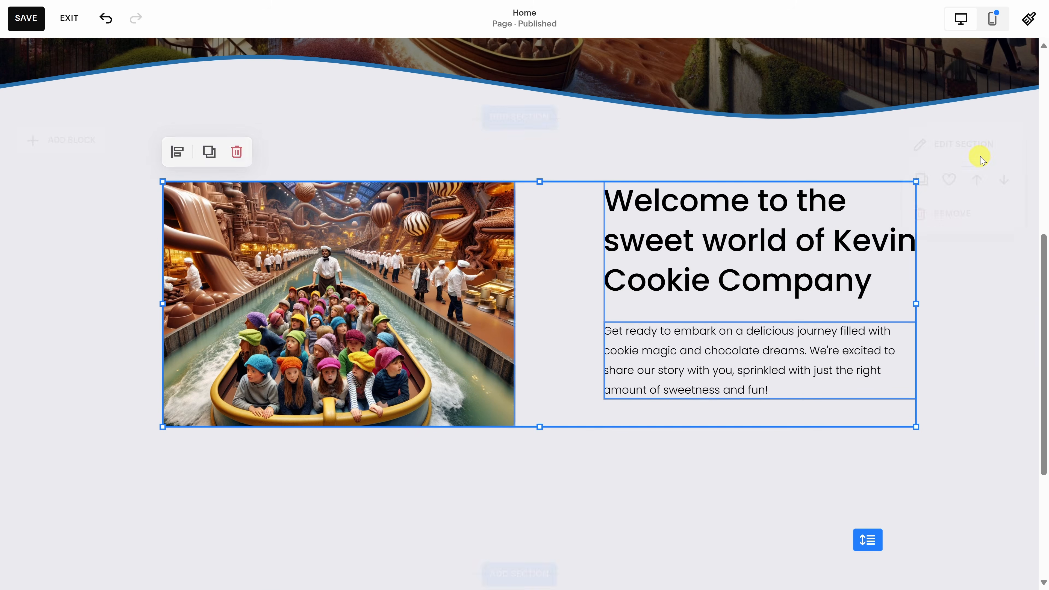
left_click_drag(719, 232, 672, 233)
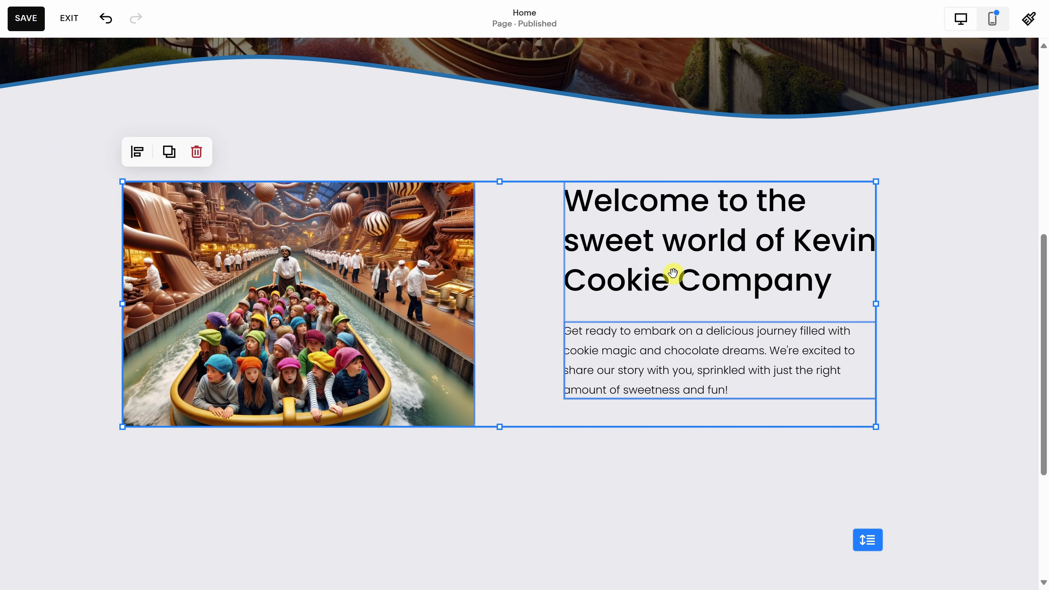
left_click(670, 543)
Step: Check the welcome section's format and background settings and apply the Lightest 2 color theme
scroll(677, 509, "down", 5)
scroll(678, 508, "up", 5)
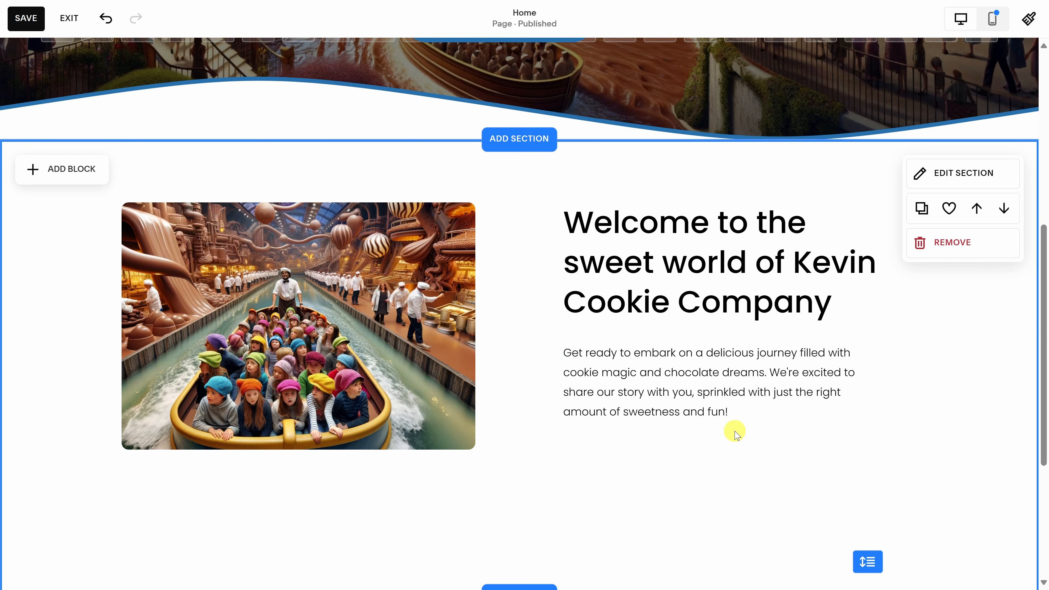
left_click(957, 181)
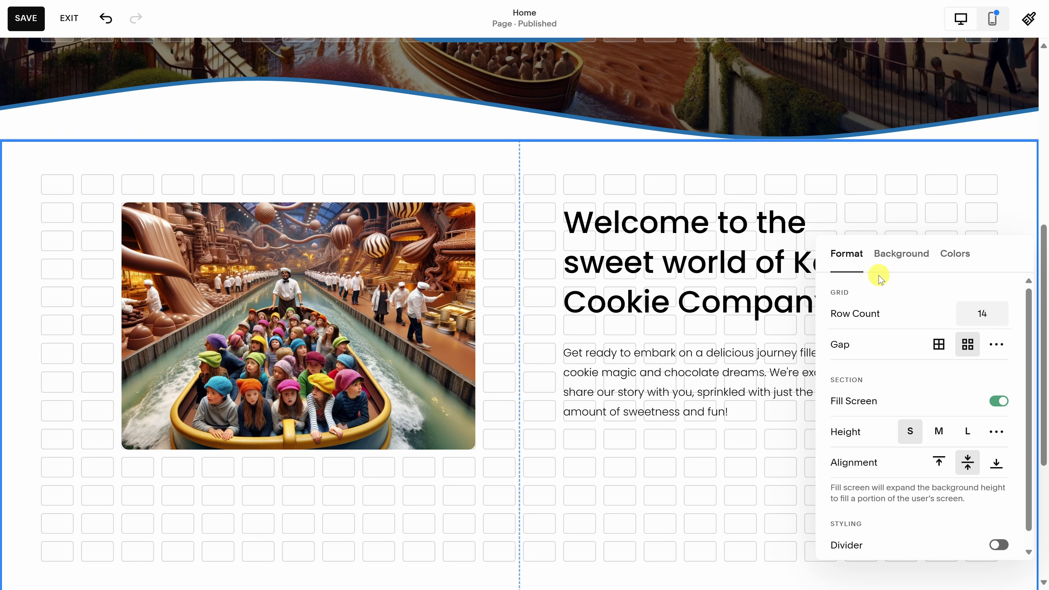
left_click(890, 255)
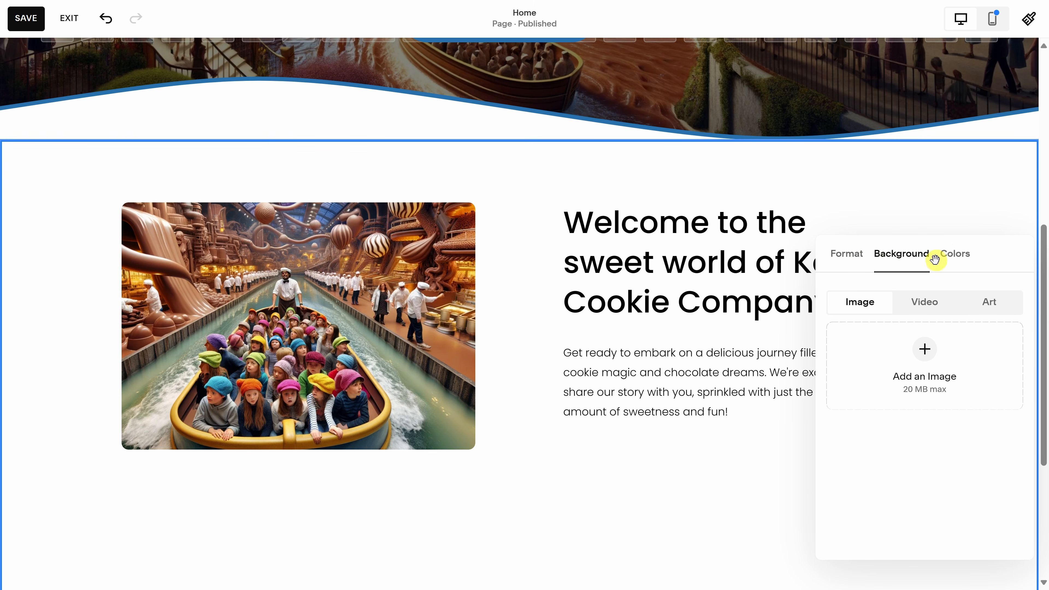
left_click(948, 257)
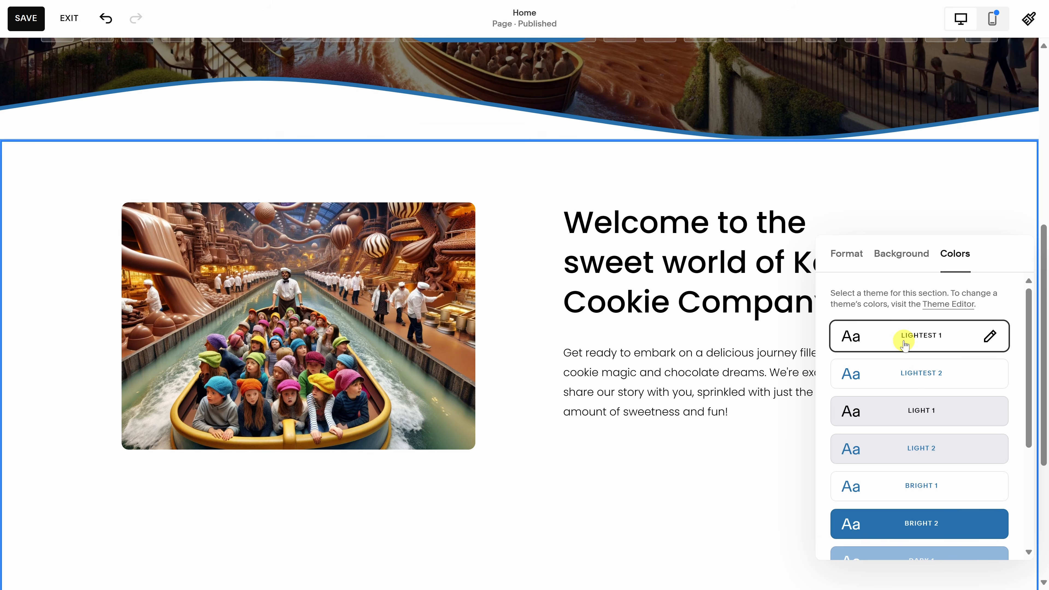
left_click(957, 379)
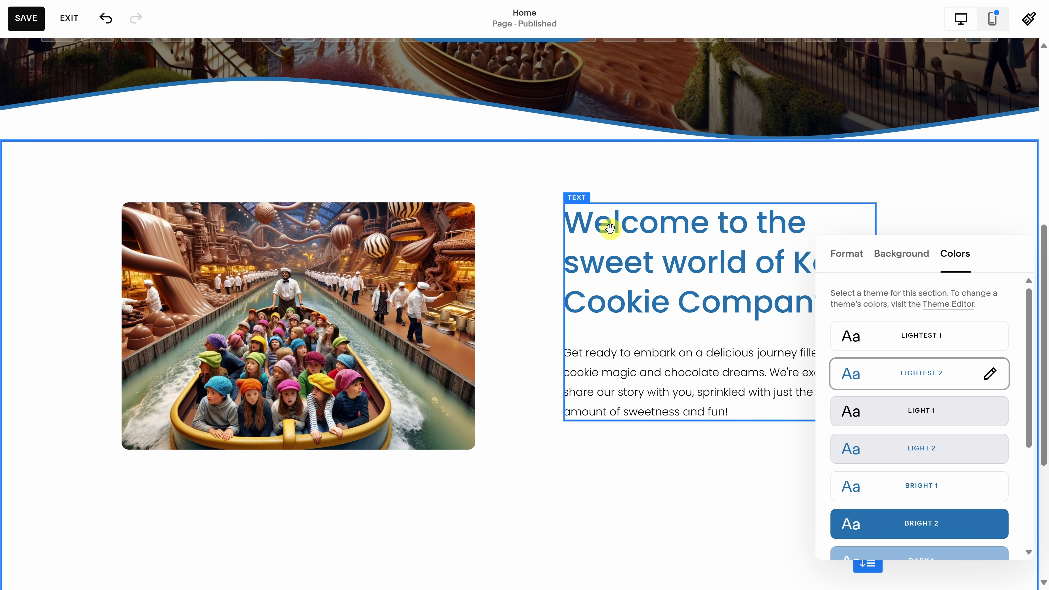
Step: Try the Light 1, Light 2, Bright 1, Bright 2 and Dark 1 color themes on the welcome section, ending on Bright 1
left_click(946, 411)
left_click(942, 444)
left_click(940, 484)
left_click(940, 513)
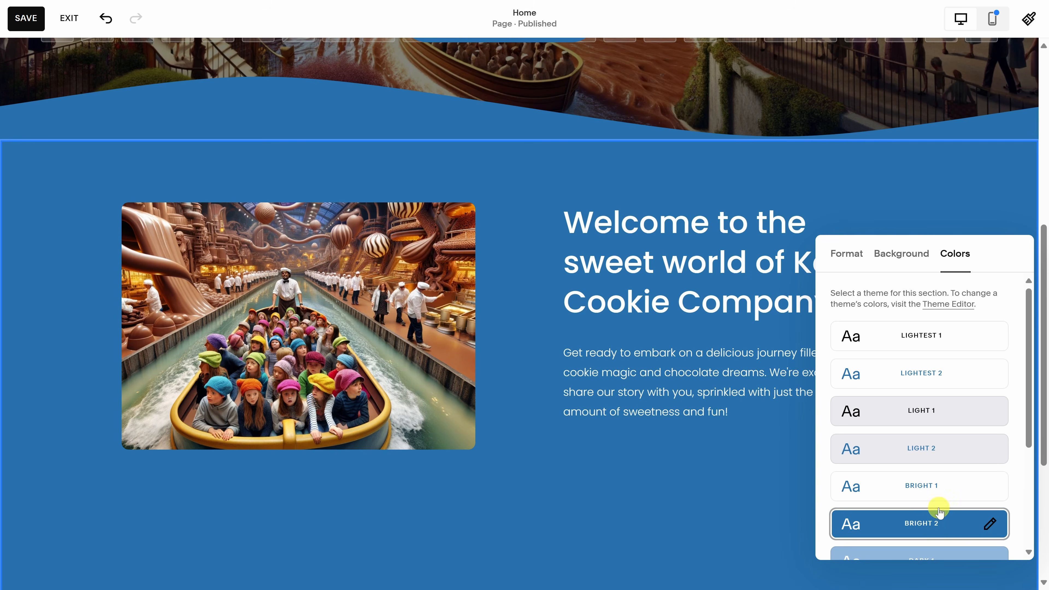
scroll(939, 496, "down", 2)
left_click(940, 471)
scroll(940, 473, "down", 2)
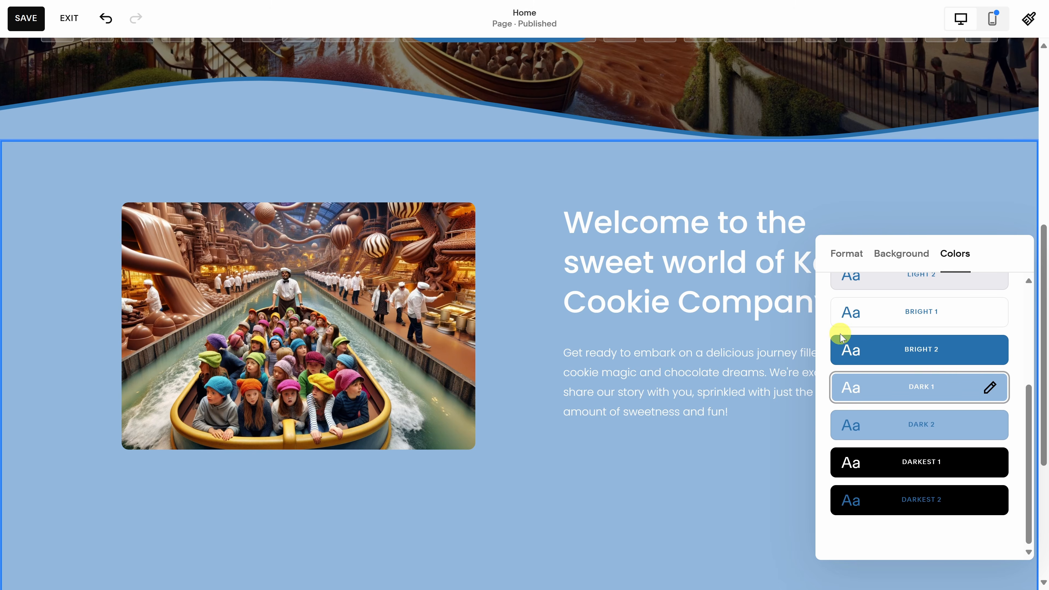
left_click(911, 318)
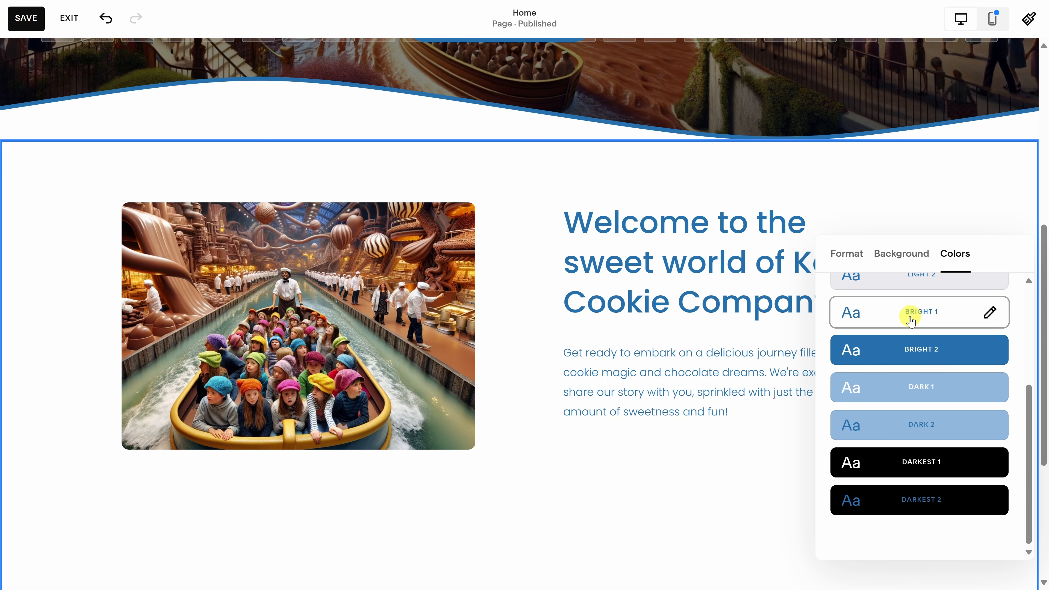
scroll(911, 318, "up", 3)
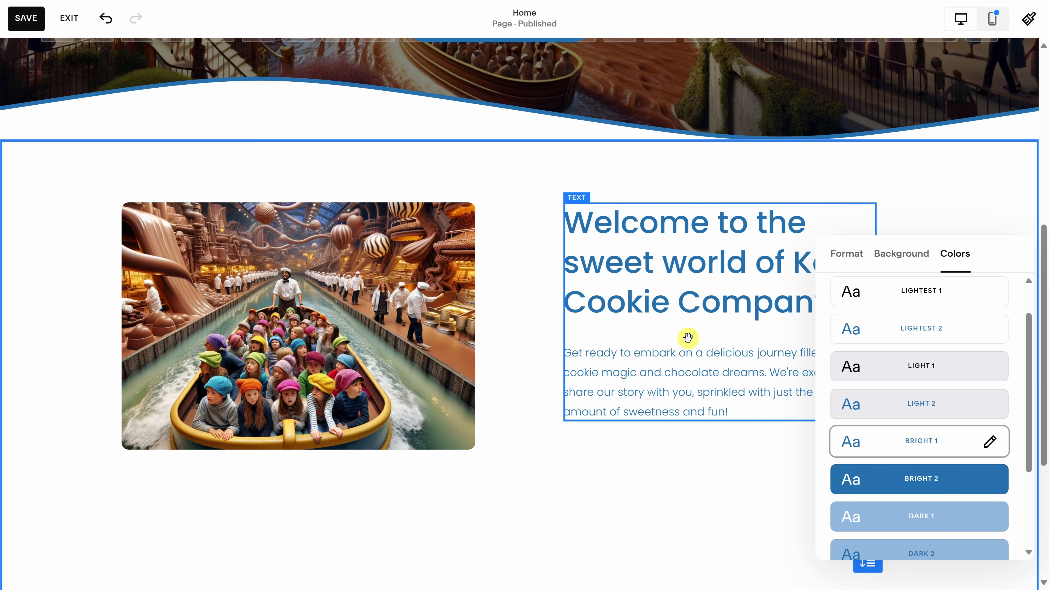
scroll(915, 386, "up", 1)
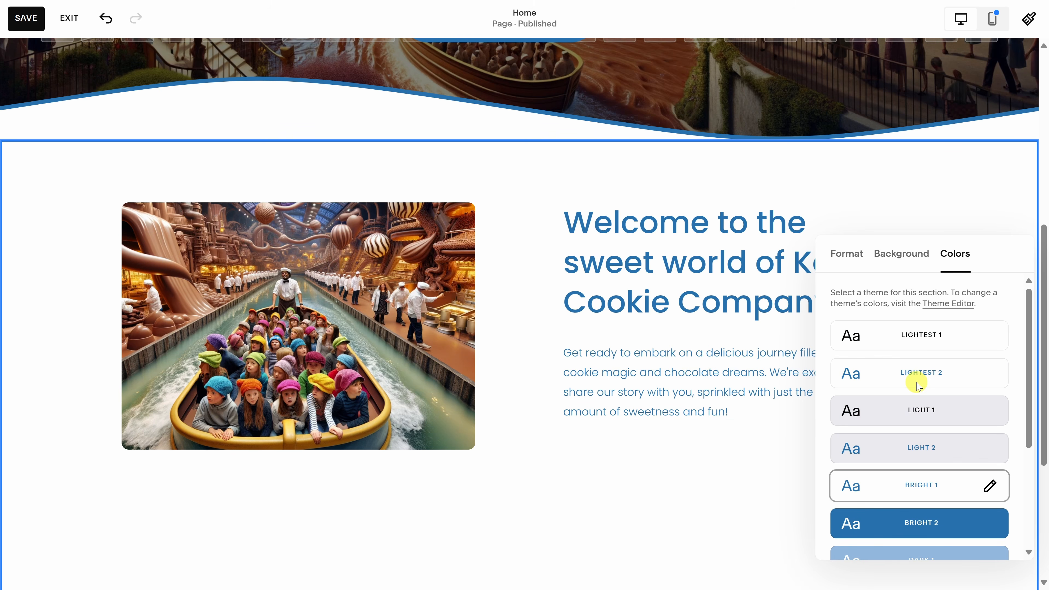
Step: Set the welcome section's color theme back to Lightest 2 and close the section settings
left_click(937, 381)
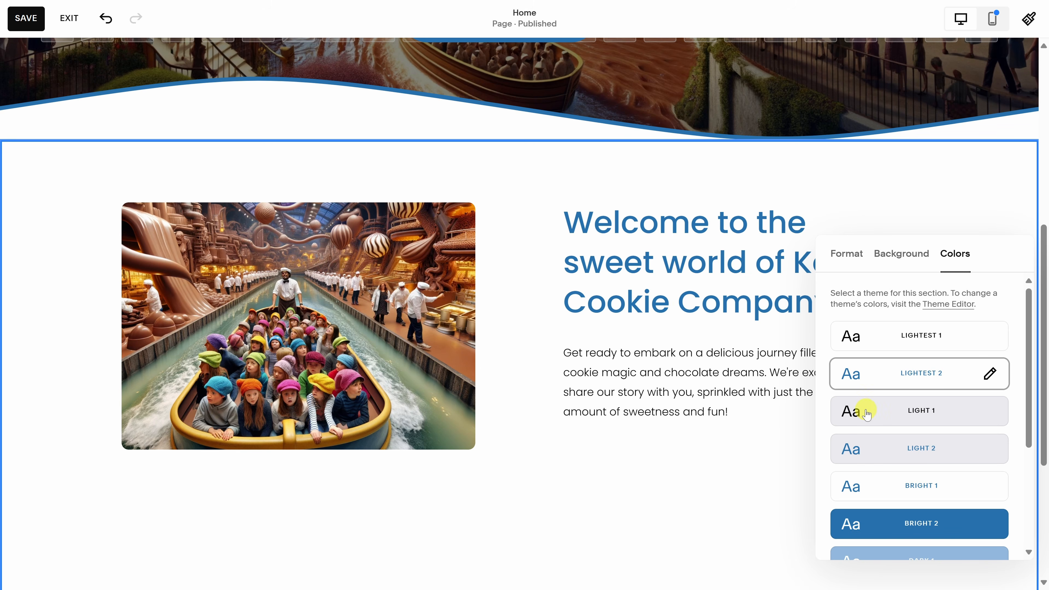
left_click(729, 426)
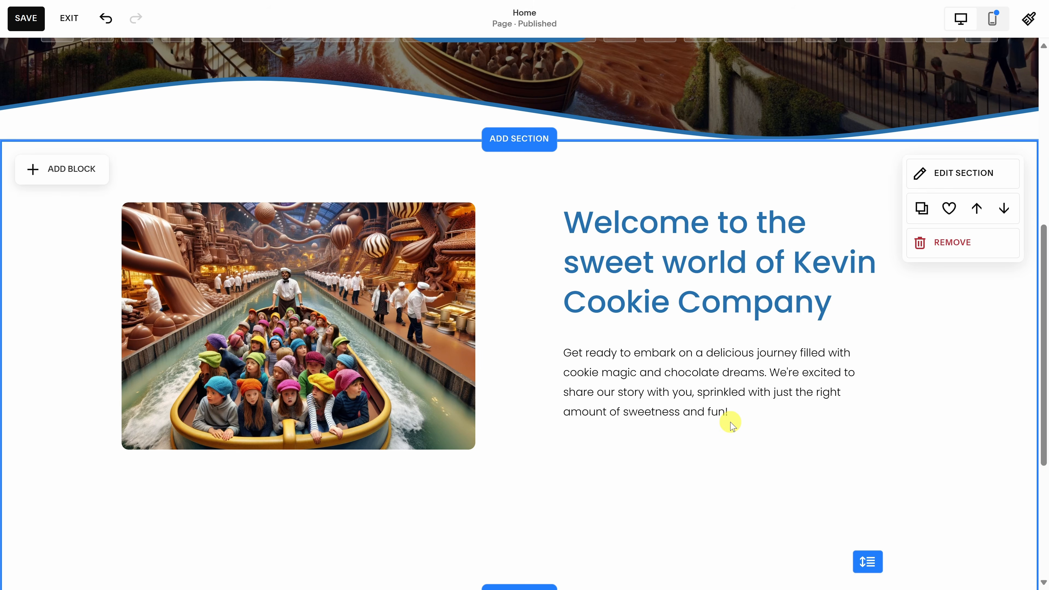
scroll(730, 425, "down", 5)
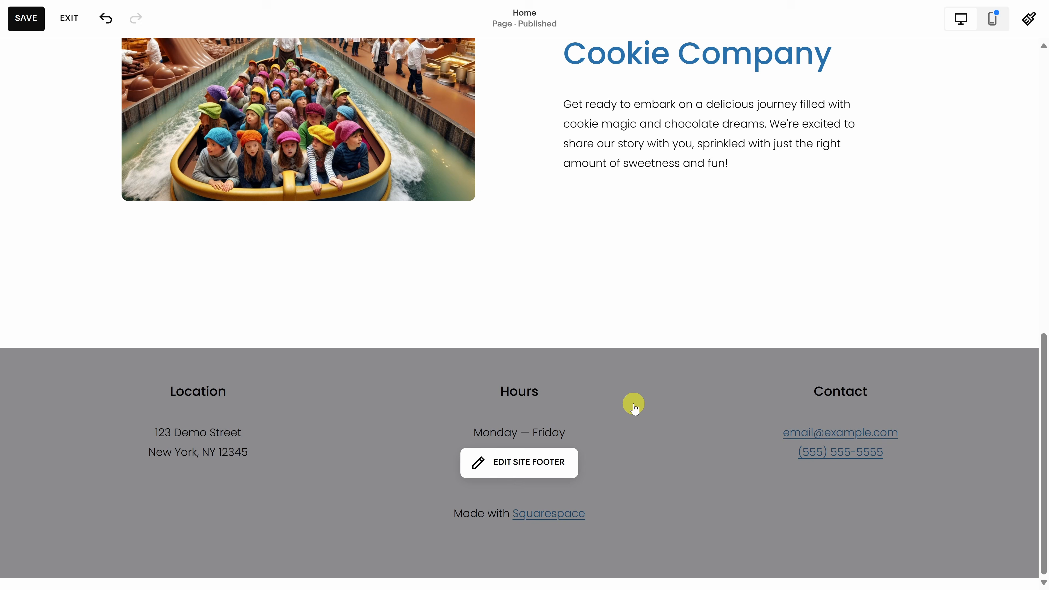
Step: Open the site footer for editing, look over its Location text block, and leave the footer
left_click(528, 470)
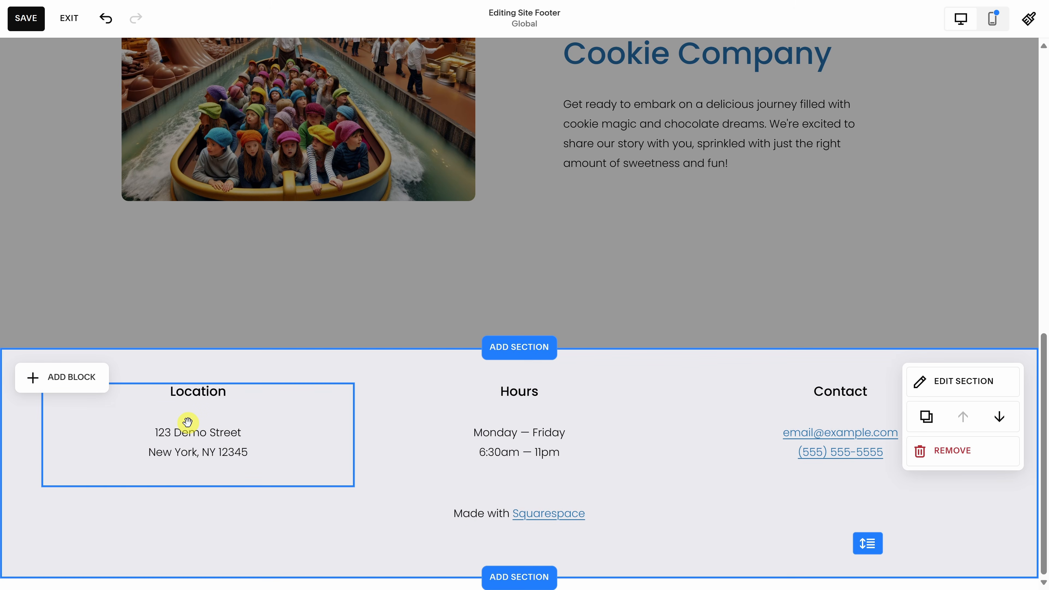
mouse_move(196, 411)
left_mouse_down()
mouse_move(355, 434)
mouse_move(884, 380)
mouse_move(195, 400)
left_mouse_up()
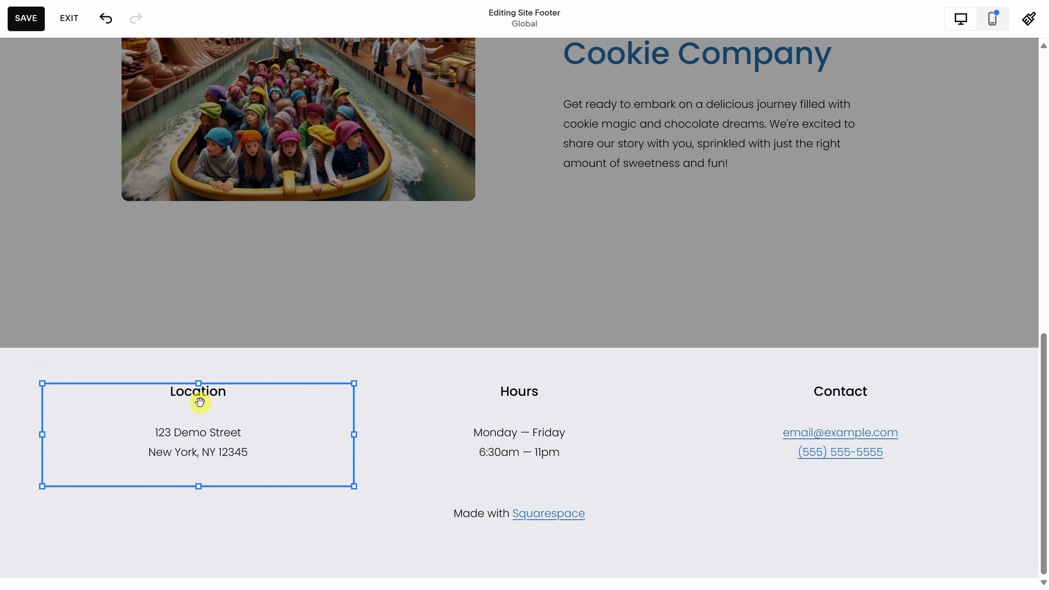
left_click(230, 431)
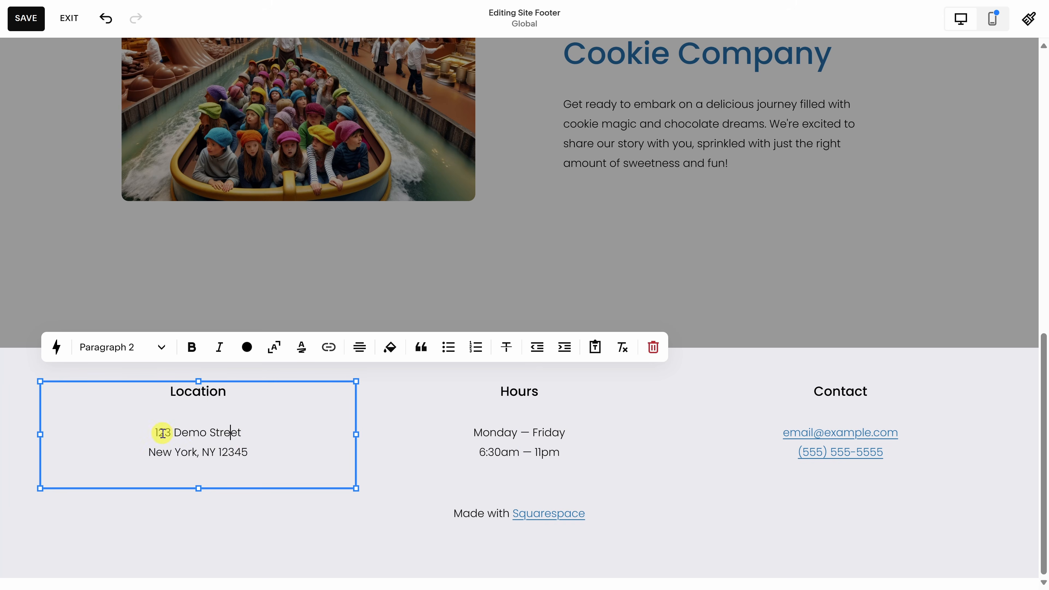
left_click(207, 395)
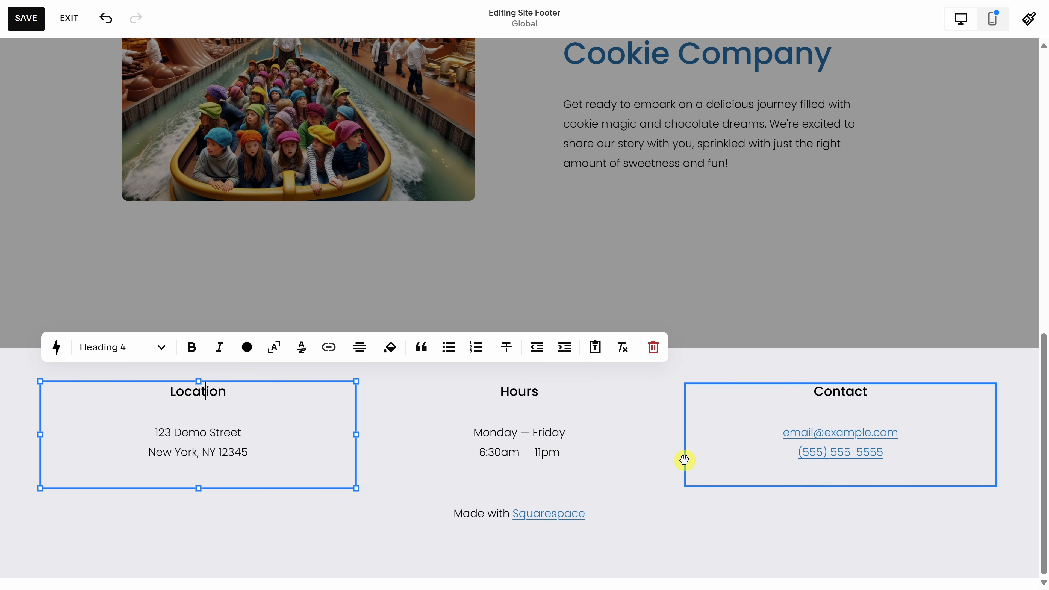
left_click(679, 311)
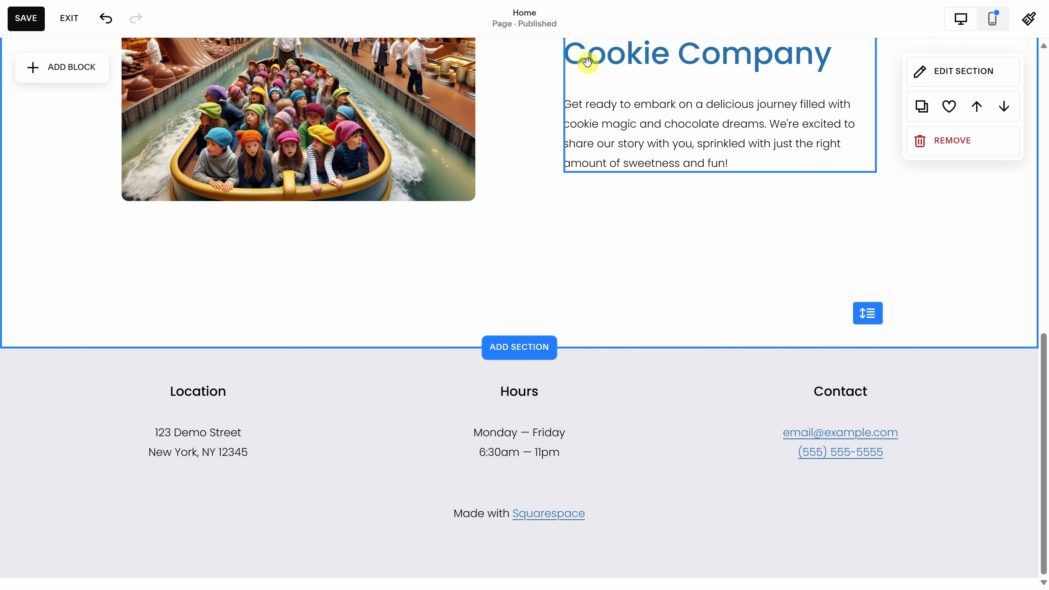
Step: Review the Lightest 2 theme's individual color assignments in the site-wide color styles
left_click(1028, 28)
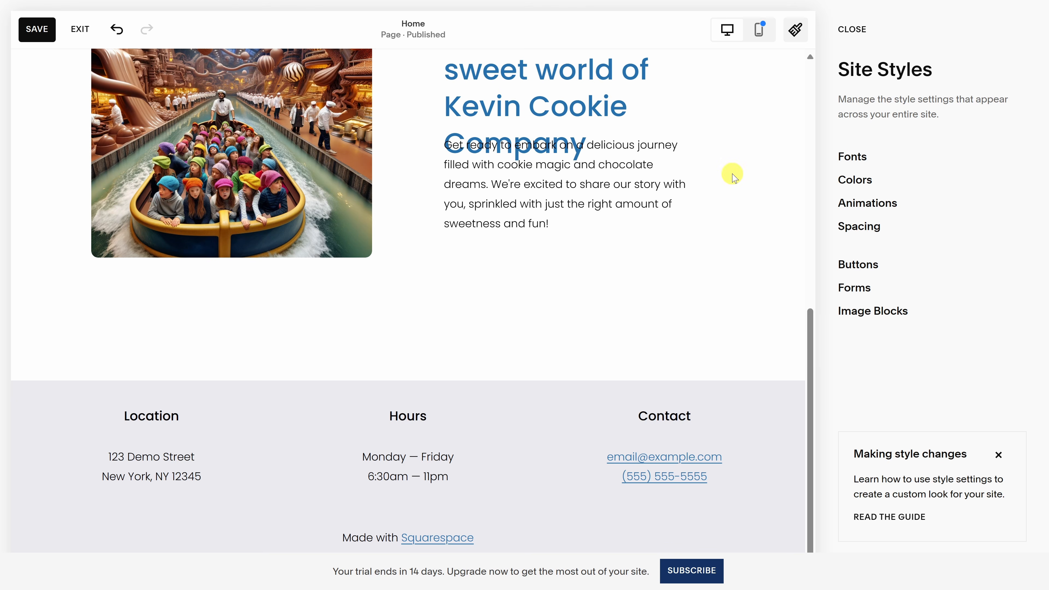
left_click(863, 184)
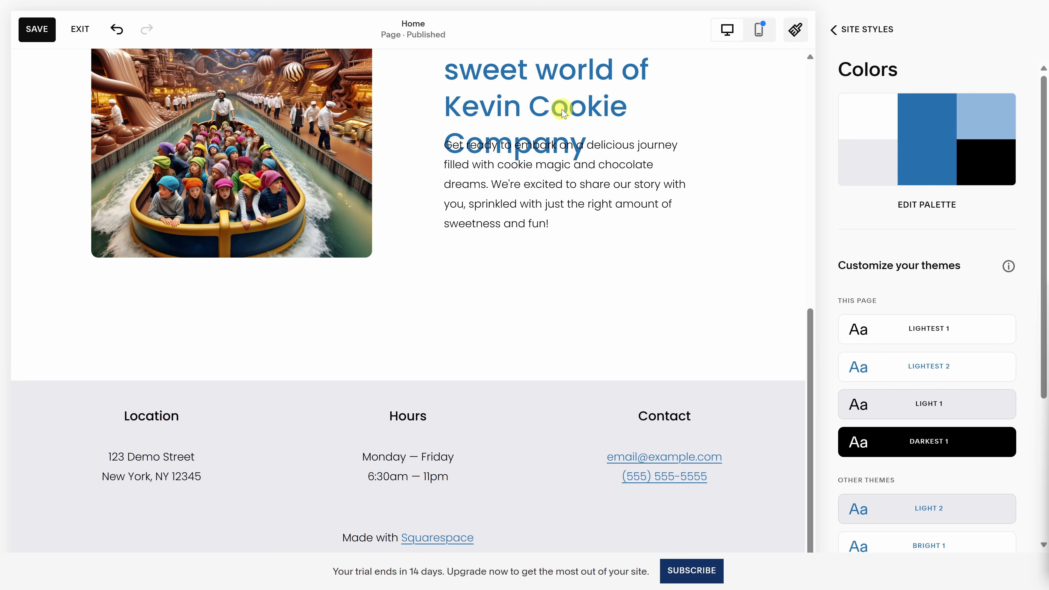
left_click(997, 367)
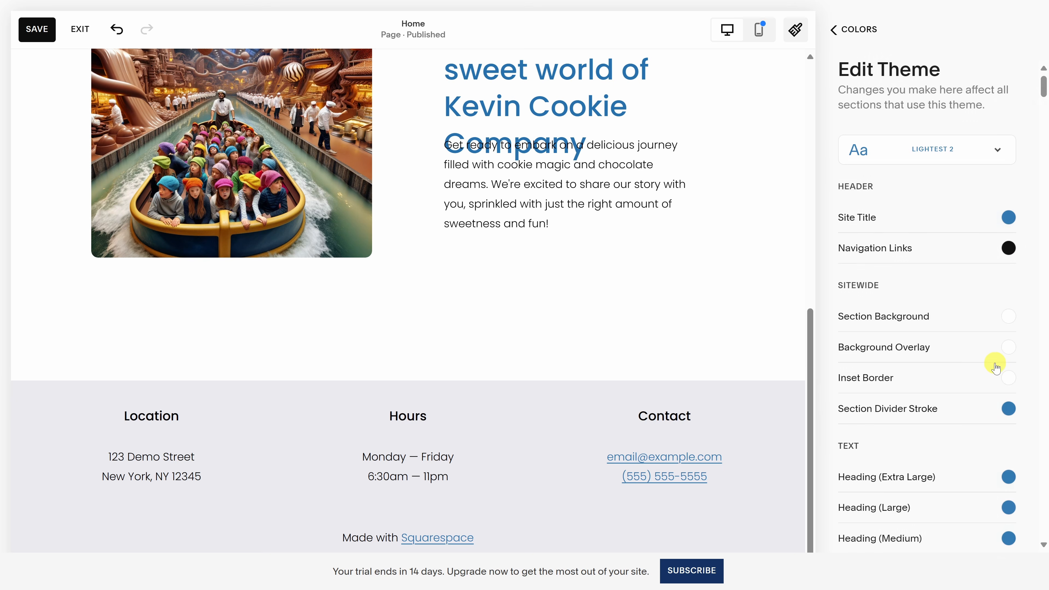
scroll(1010, 209, "down", 10)
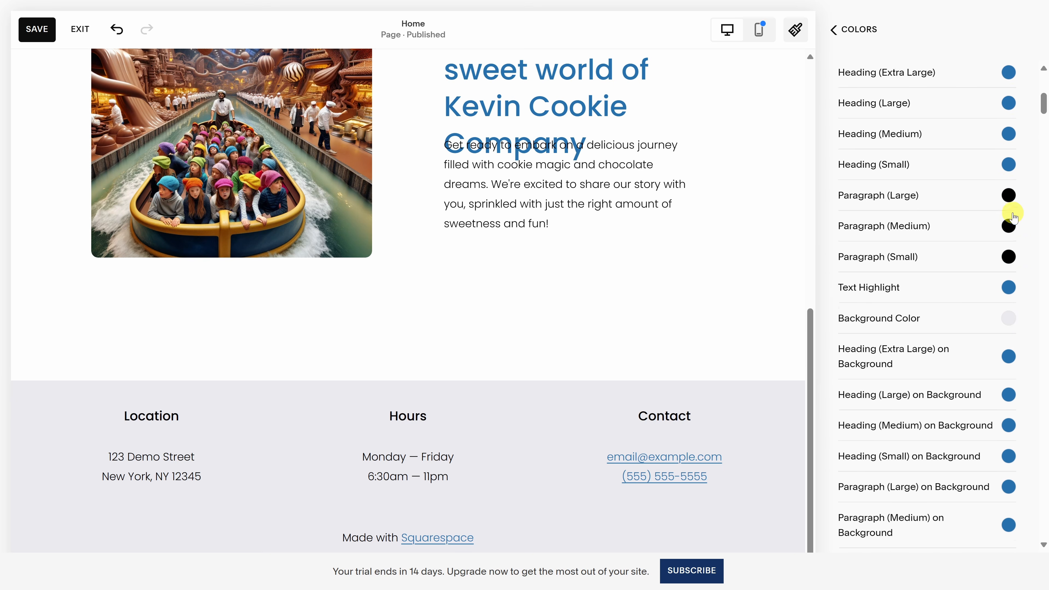
scroll(1014, 285, "up", 5)
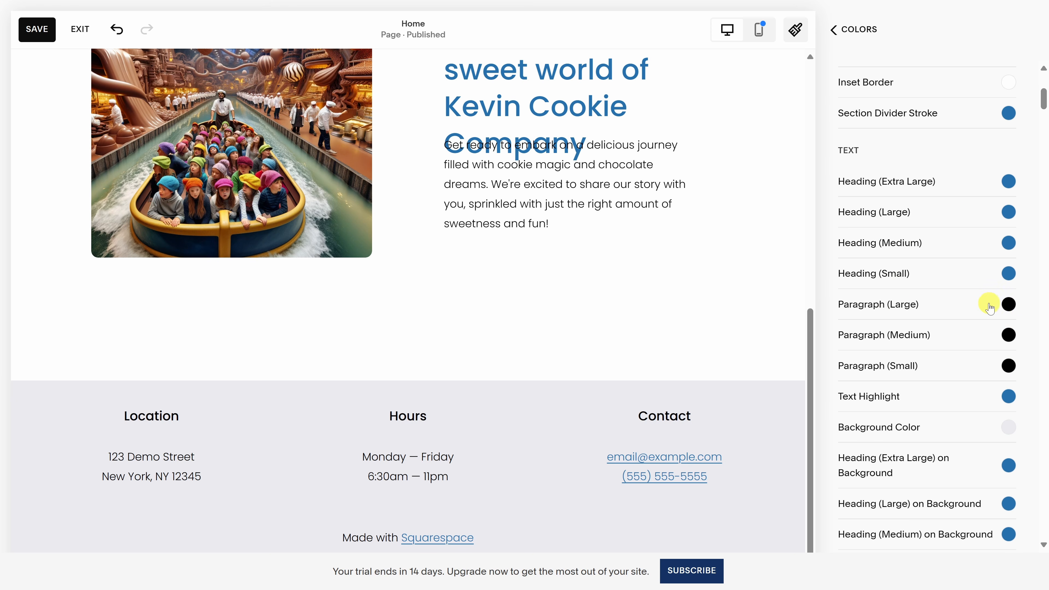
scroll(999, 307, "up", 5)
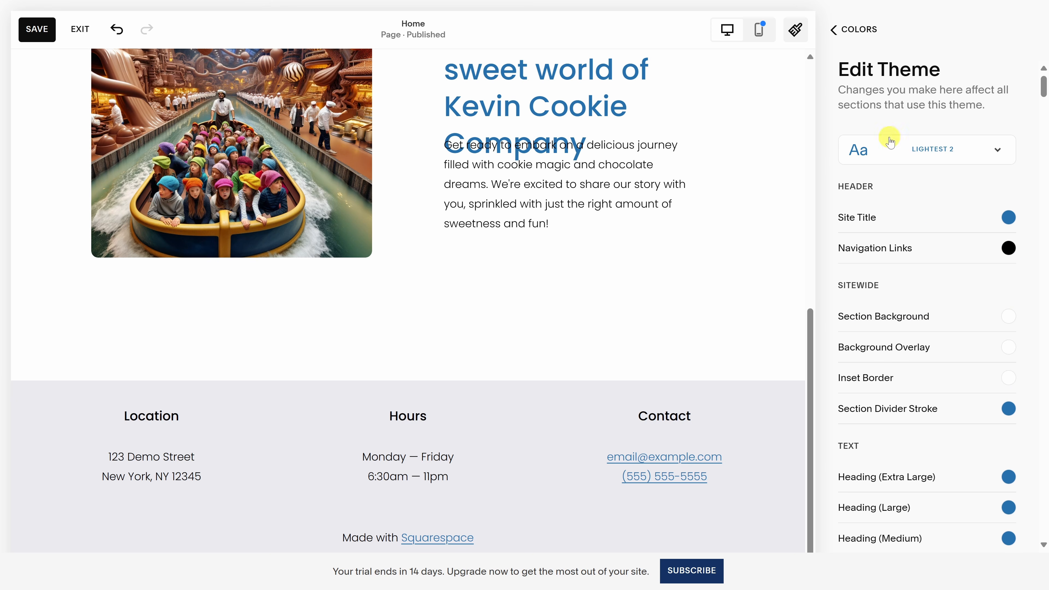
left_click(832, 30)
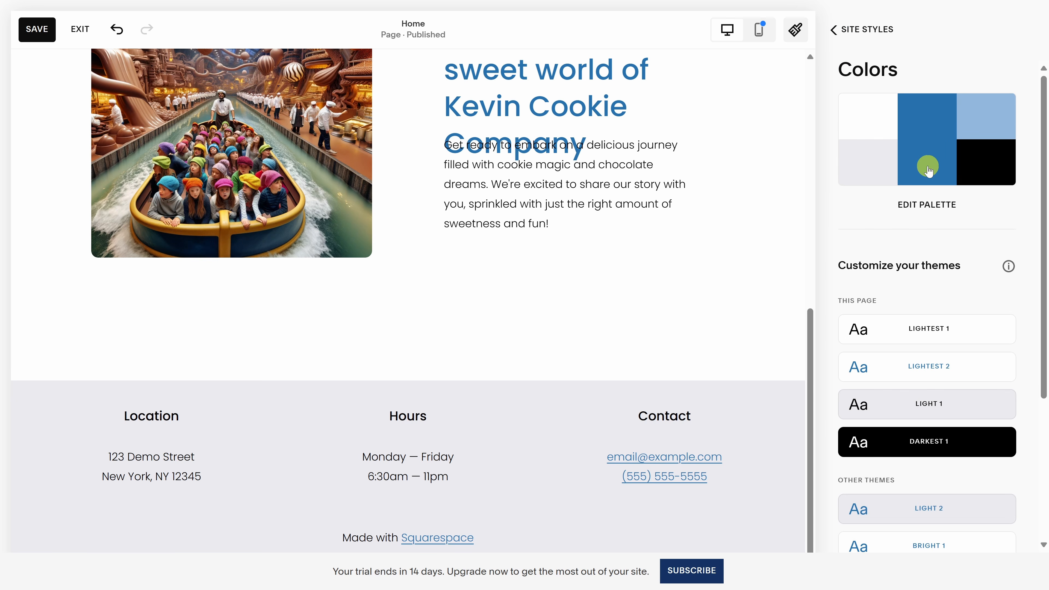
Step: Set the middle blue accent color of the site palette to hex #0D50B4 and return to Site Styles
left_click(928, 180)
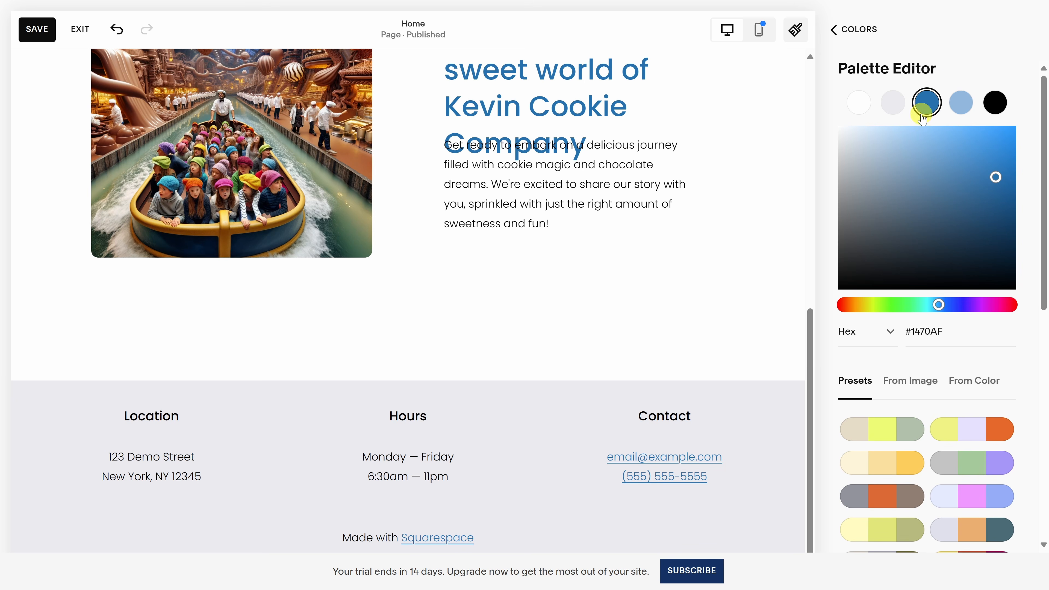
mouse_move(914, 309)
left_mouse_down()
mouse_move(960, 305)
mouse_move(934, 305)
left_mouse_up()
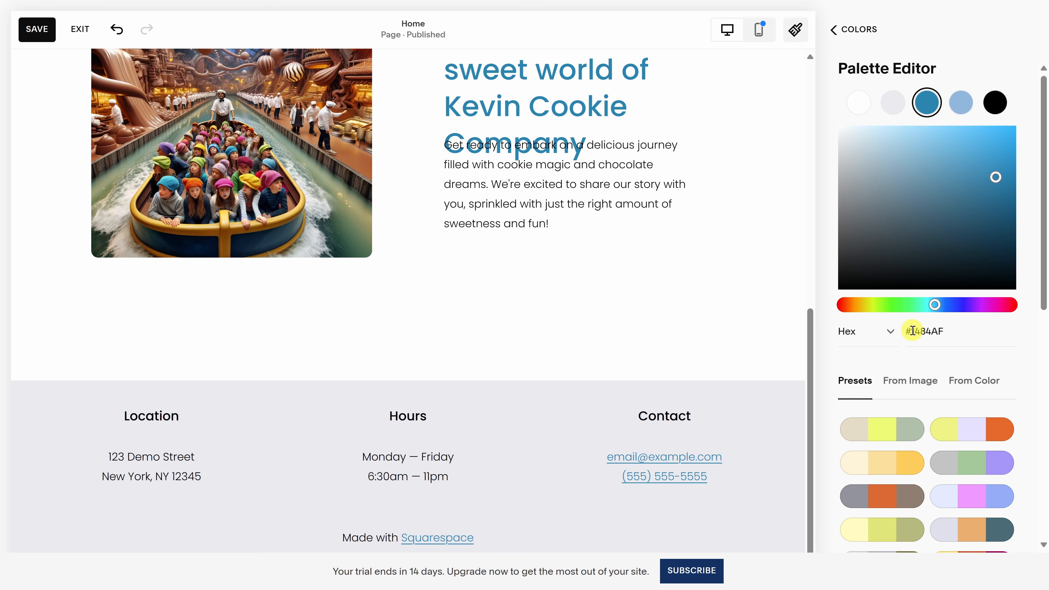
left_click(887, 331)
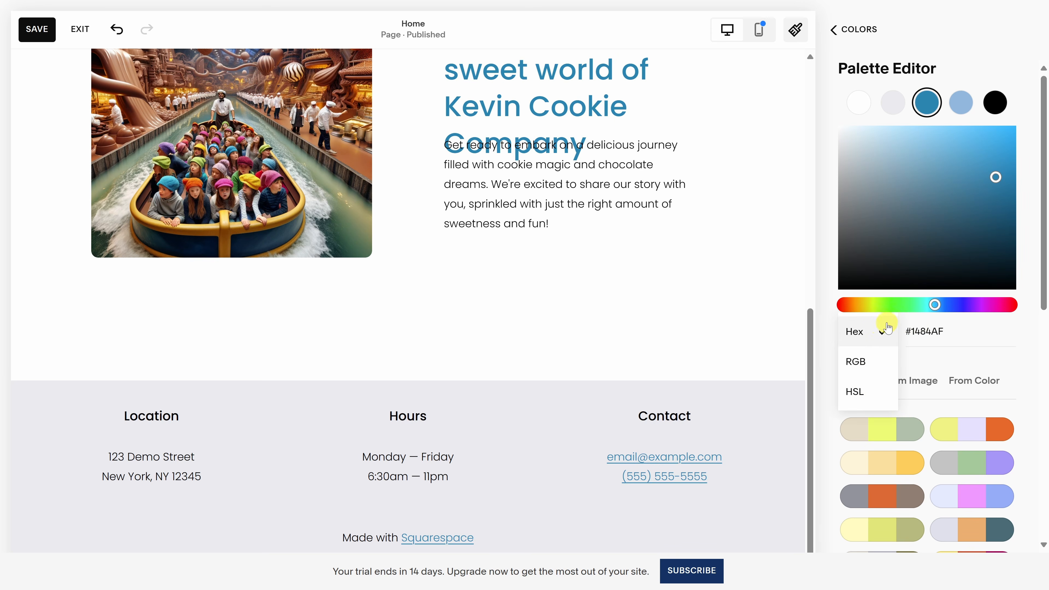
left_click(880, 328)
left_click_drag(966, 331, 906, 331)
type("#0D50B4")
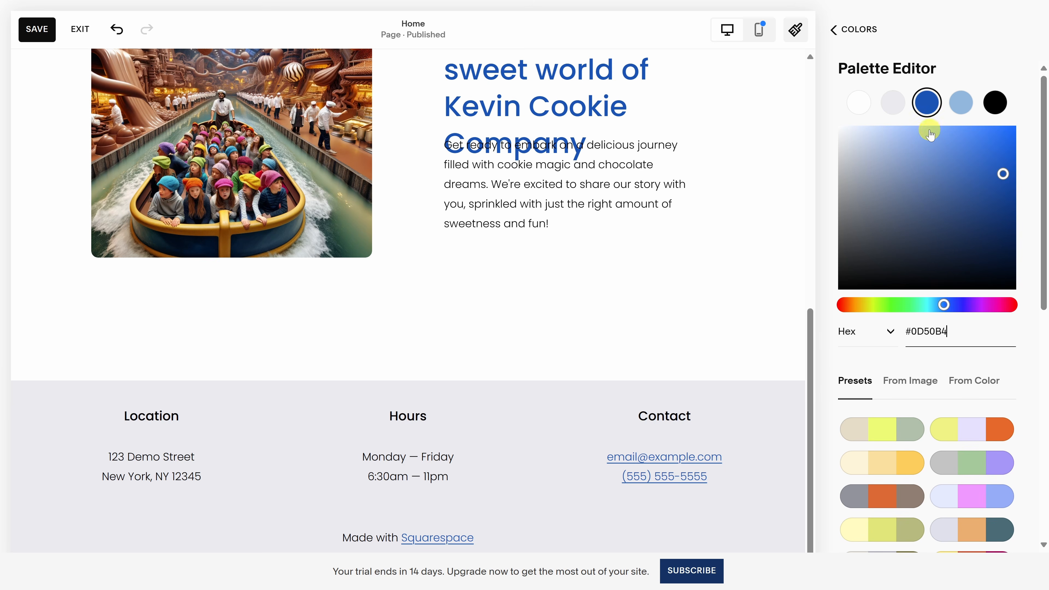
left_click(831, 31)
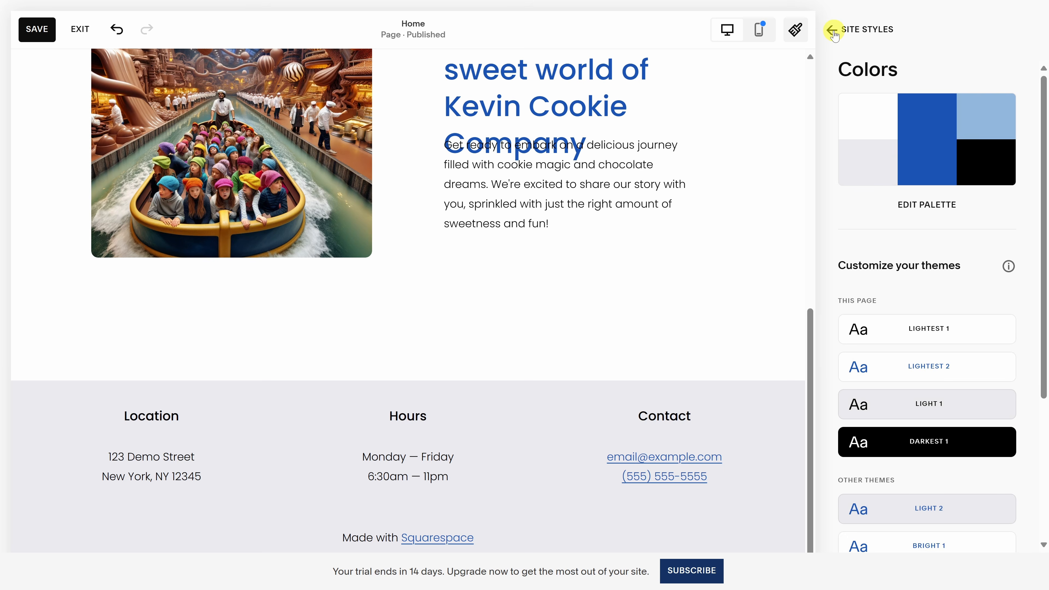
left_click(831, 31)
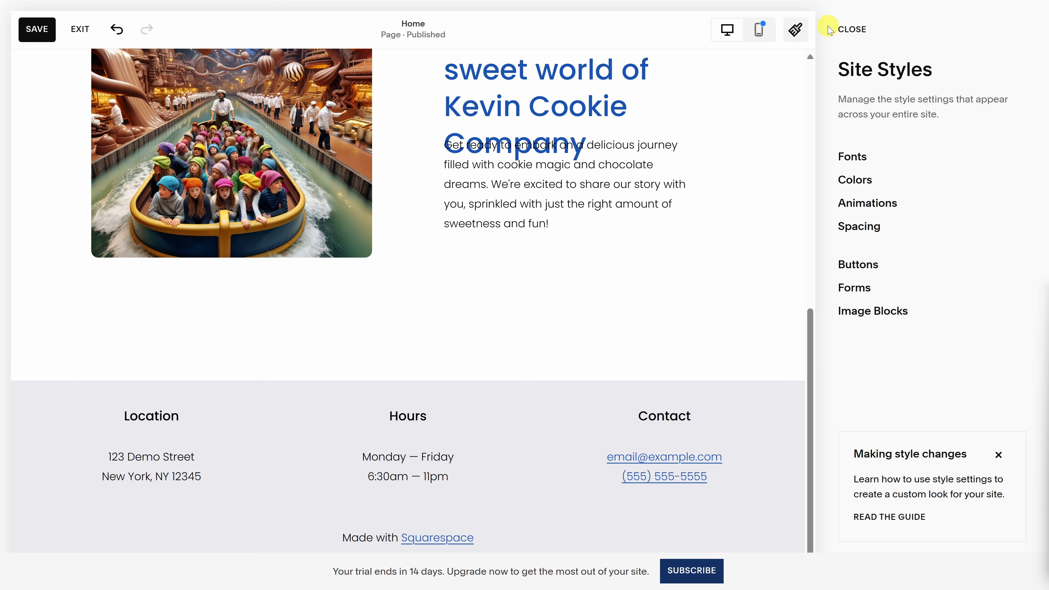
Step: Try the Scale, Slide and Clip animation styles on the site and preview them on the homepage banner
left_click(874, 202)
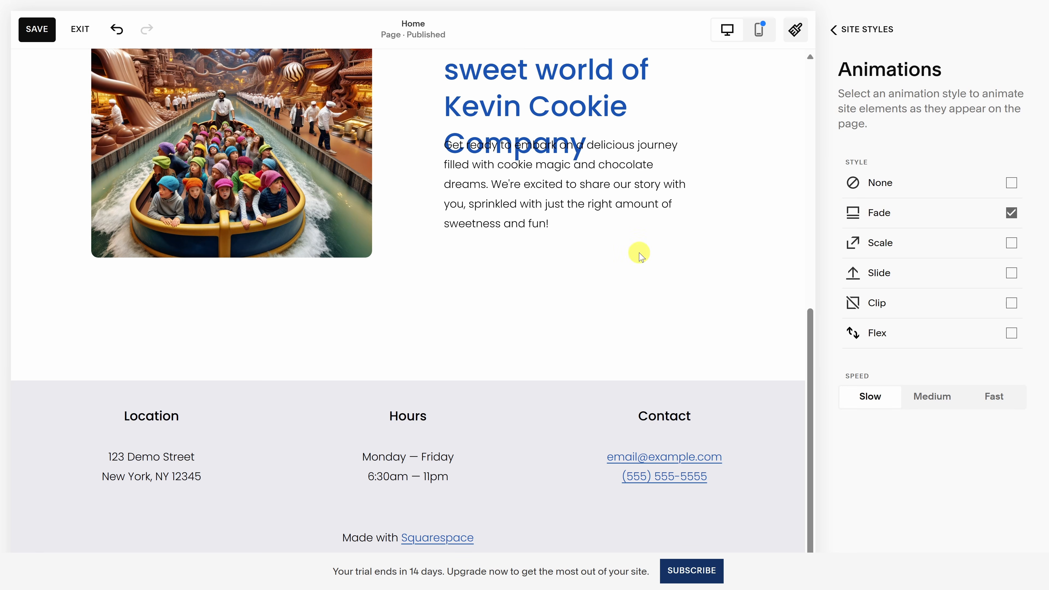
scroll(639, 251, "up", 15)
left_click(1014, 245)
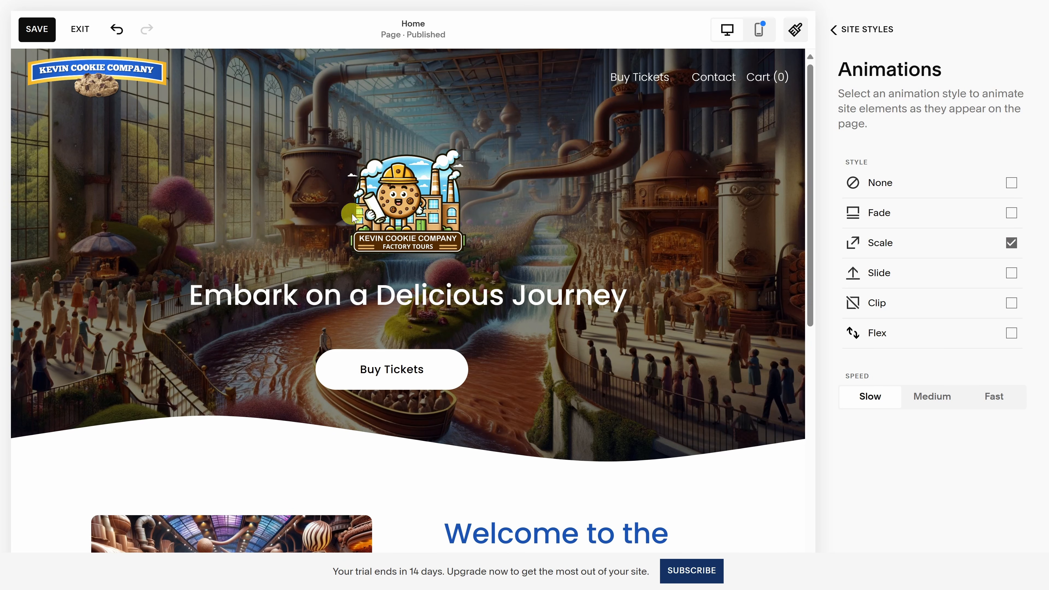
left_click(1011, 273)
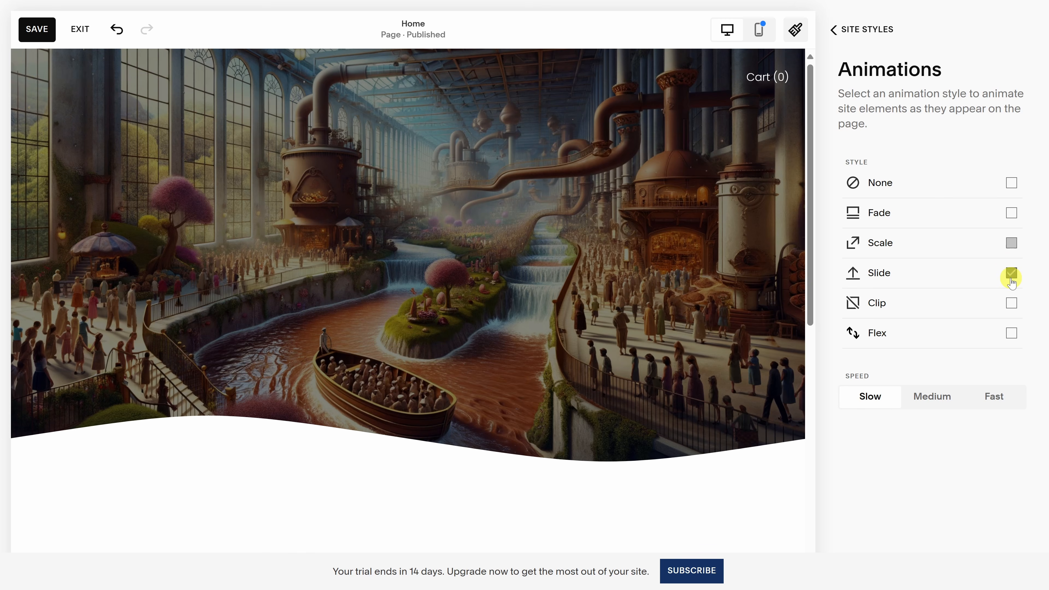
left_click(1011, 304)
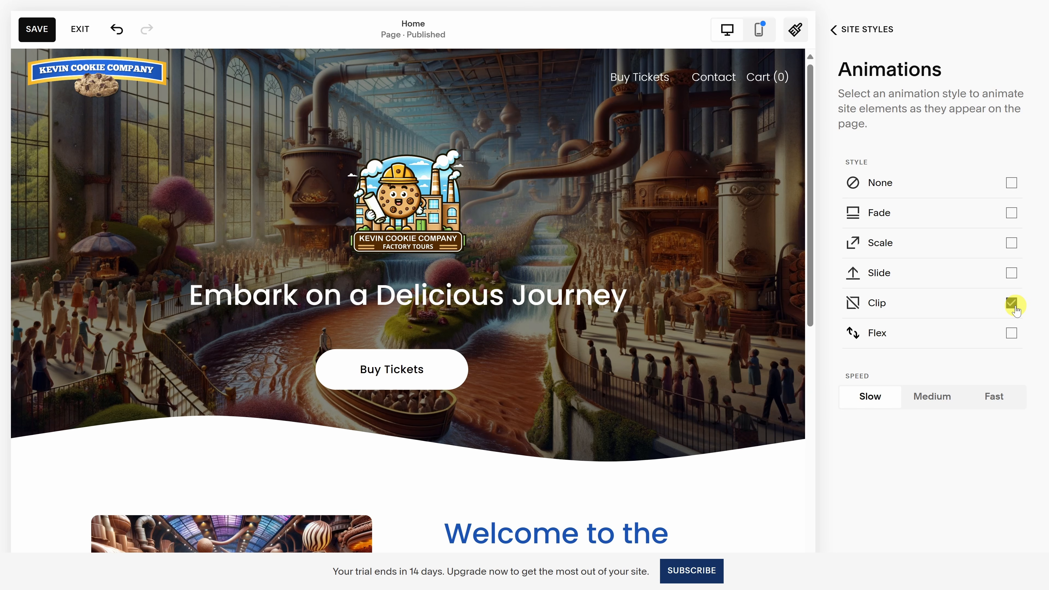
Step: Set the site-wide animation style to Scale and close Site Styles
left_click(1011, 242)
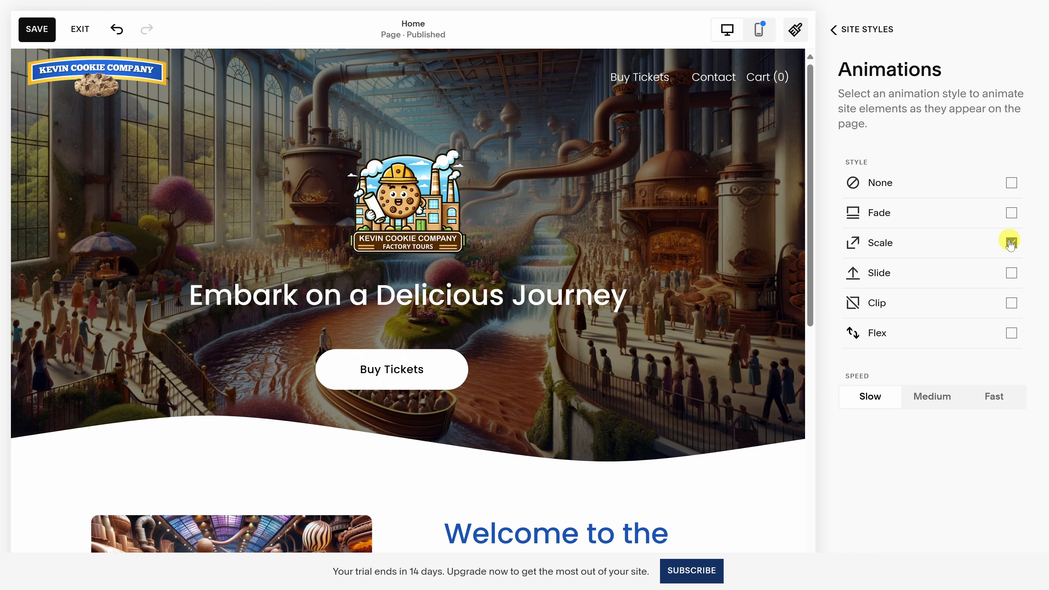
scroll(675, 264, "down", 8)
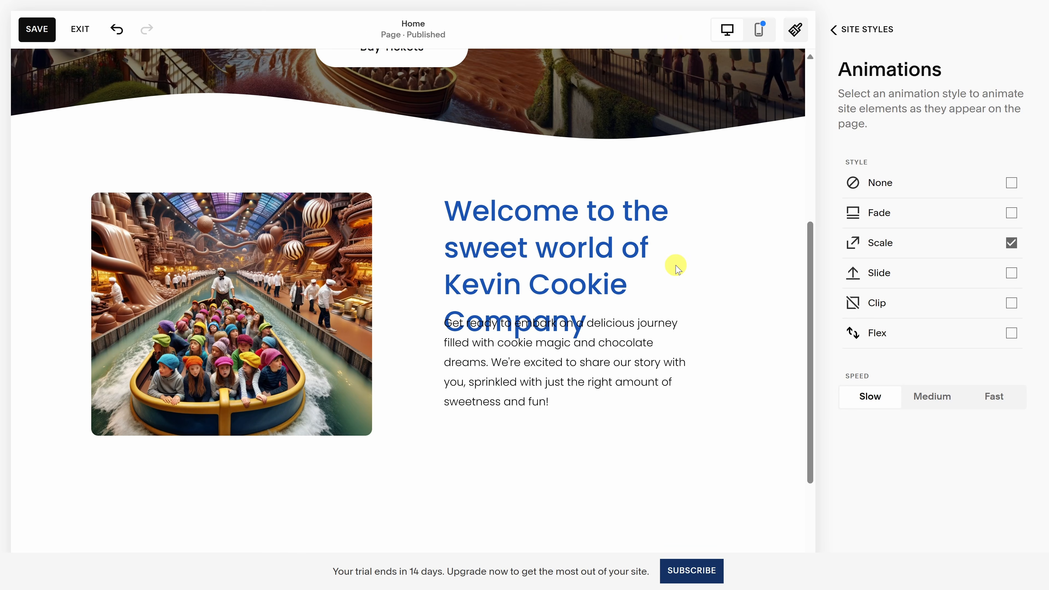
left_click(844, 30)
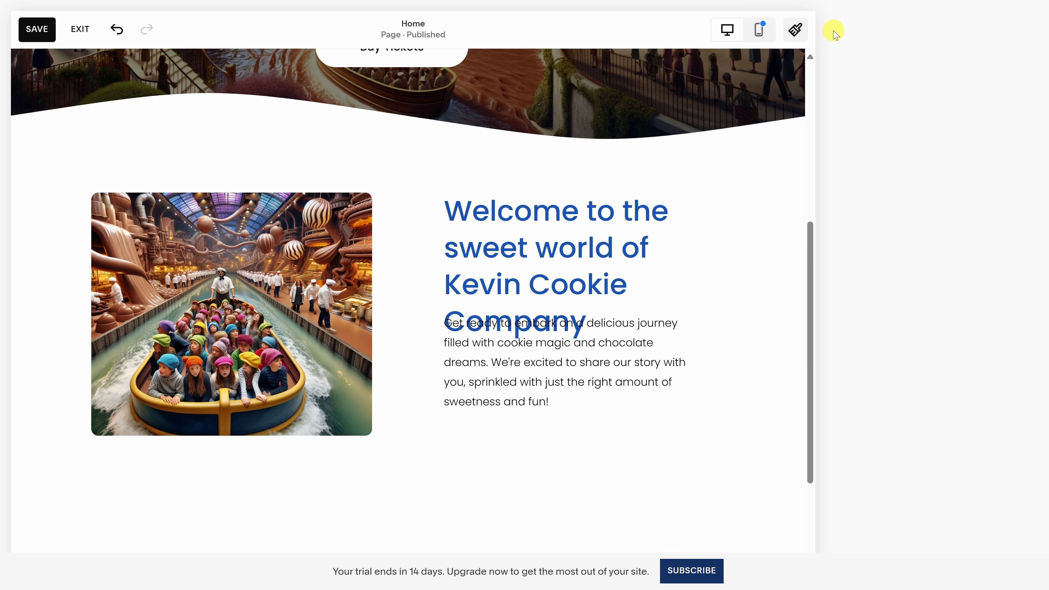
left_click(846, 31)
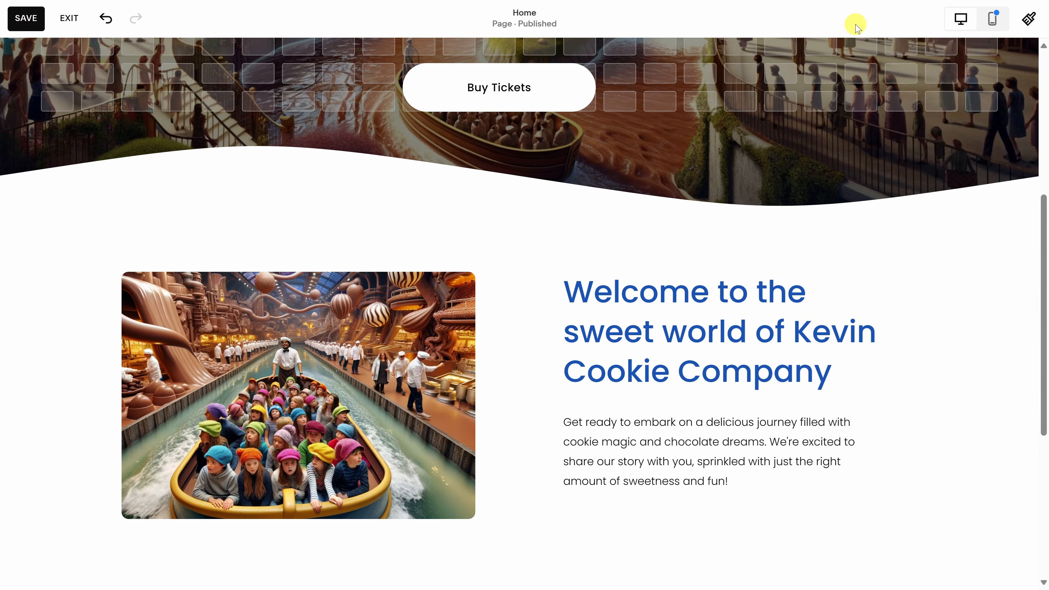
Step: Review the homepage's mobile layout and center the Buy Tickets button beneath the banner heading
mouse_move(958, 187)
mouse_move(861, 324)
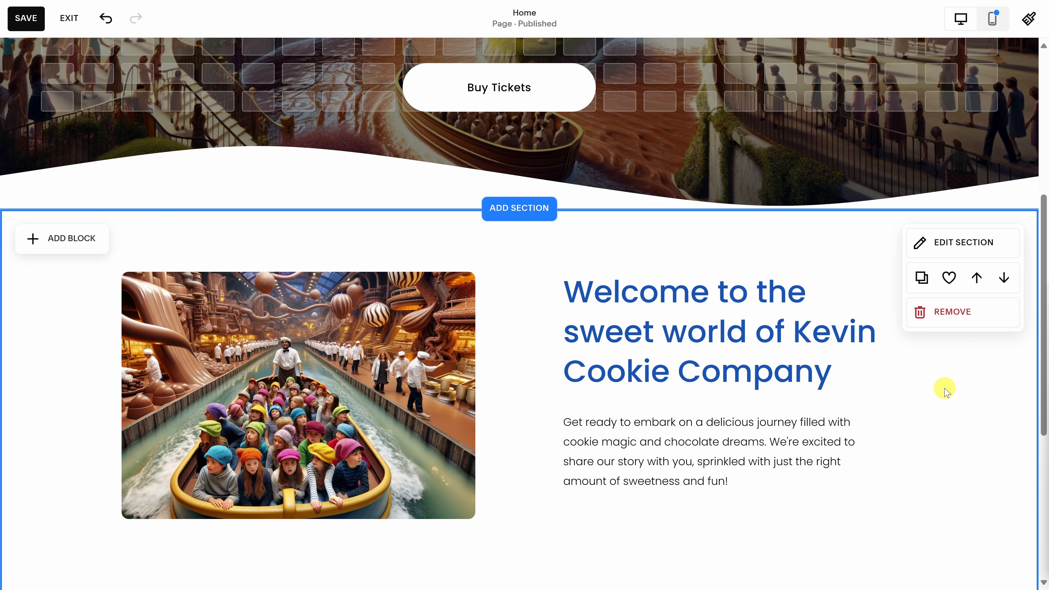
scroll(943, 389, "up", 6)
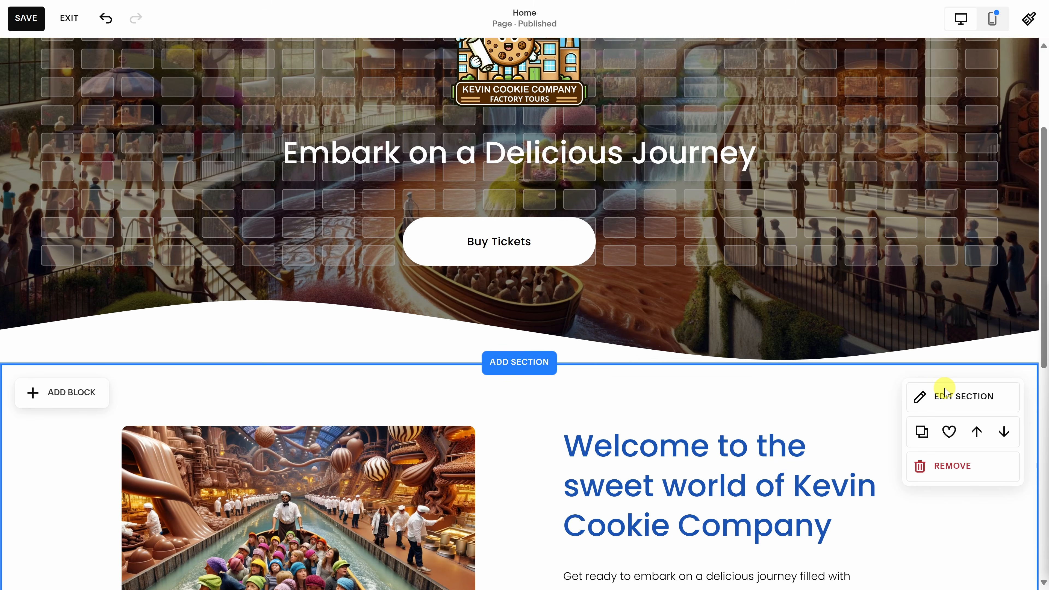
left_click(992, 19)
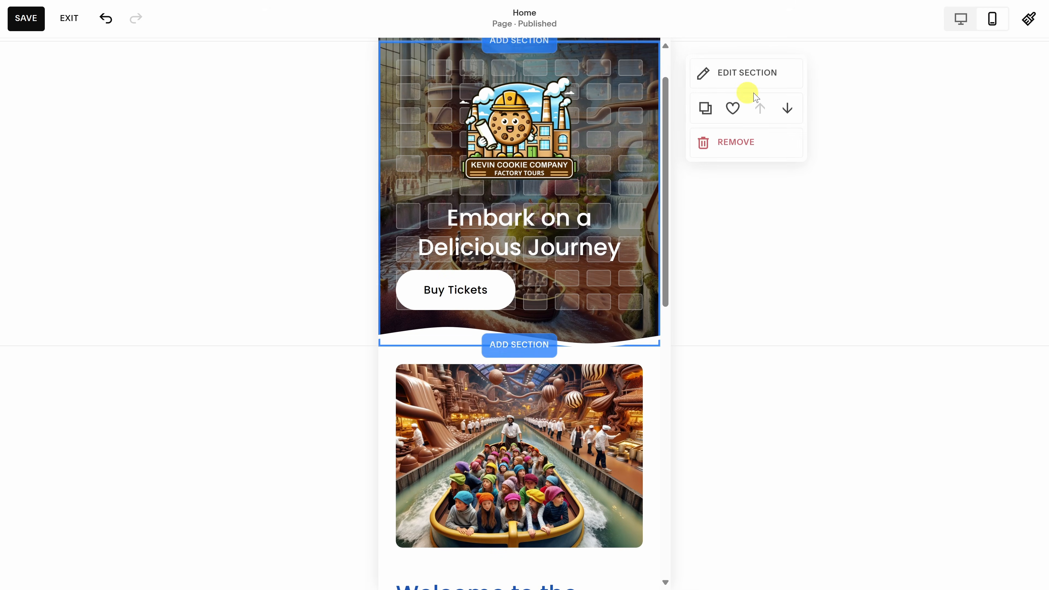
scroll(597, 106, "down", 8)
scroll(597, 111, "down", 7)
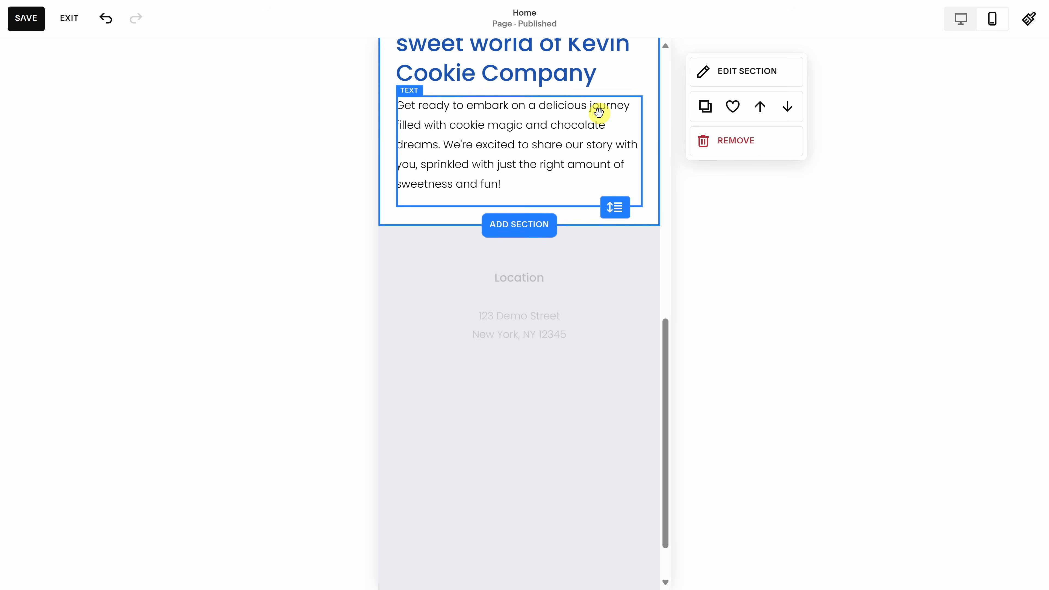
scroll(620, 219, "up", 6)
scroll(637, 261, "up", 10)
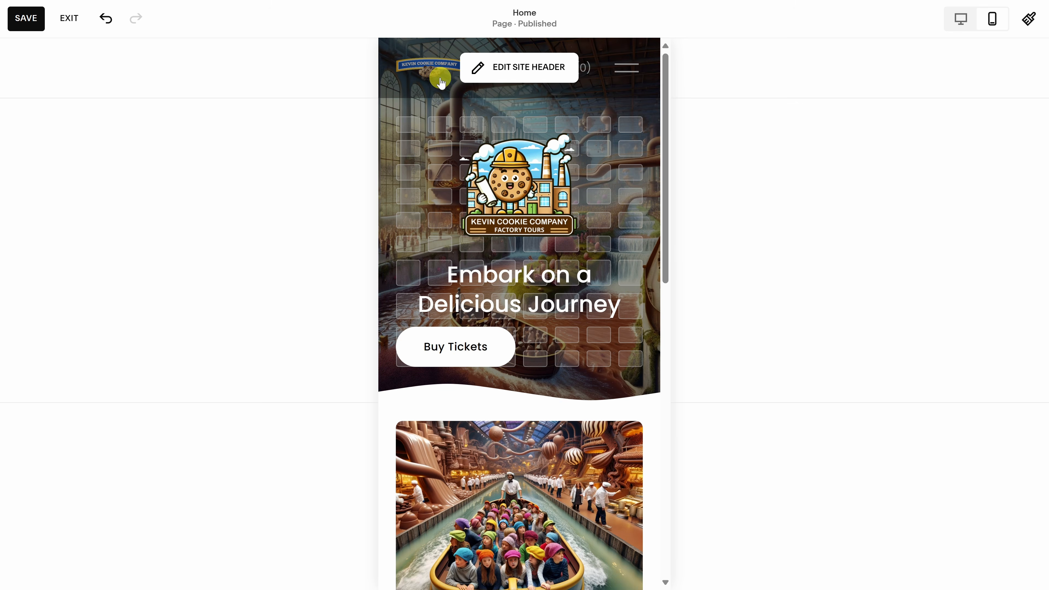
left_click_drag(494, 349, 557, 355)
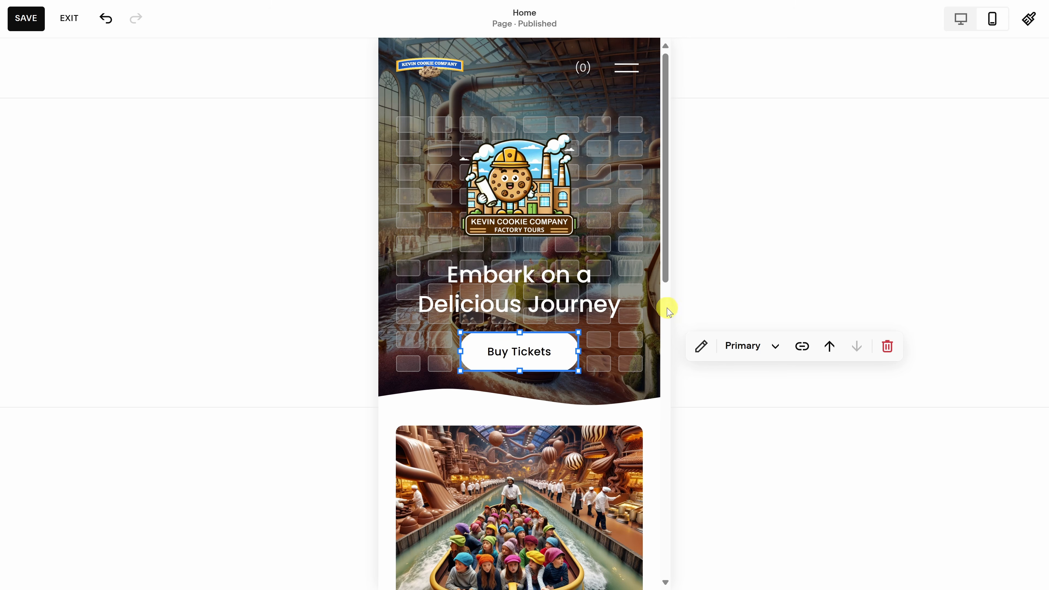
Step: Return to the desktop layout, then save the homepage changes and exit the page editor
left_click(962, 23)
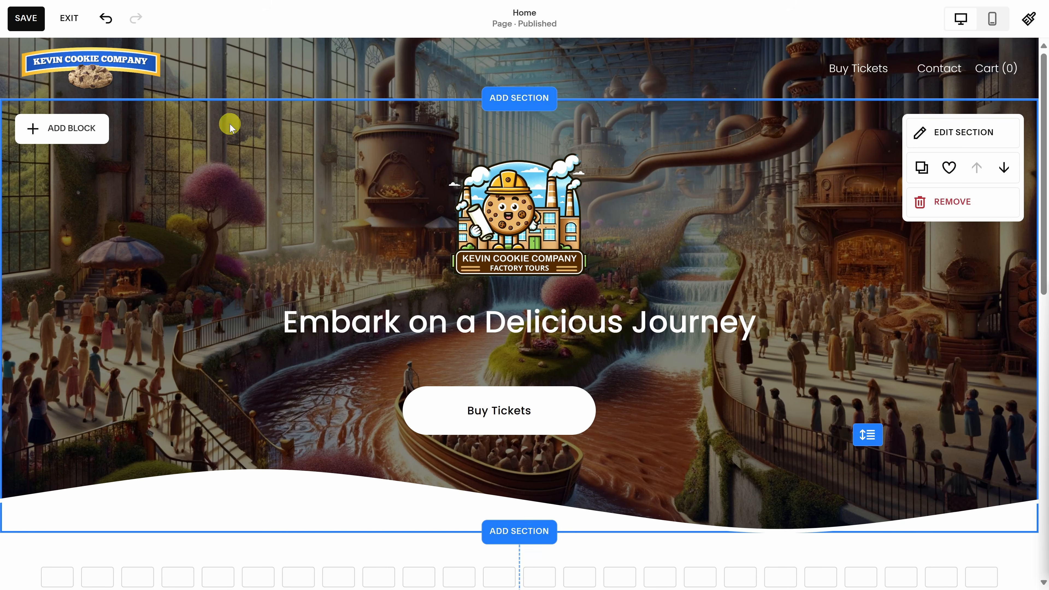
left_click(29, 24)
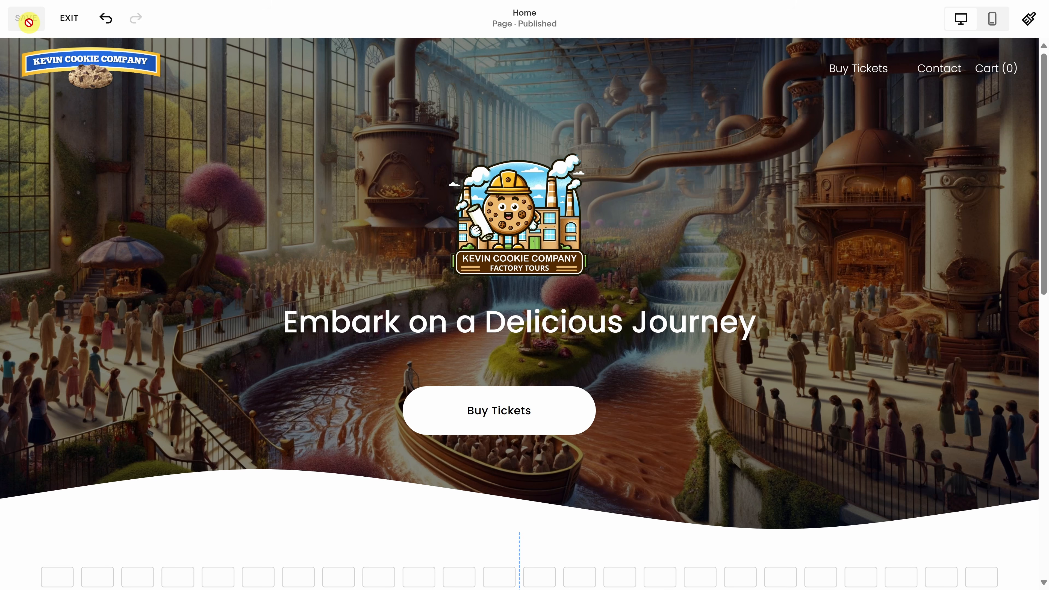
left_click(70, 18)
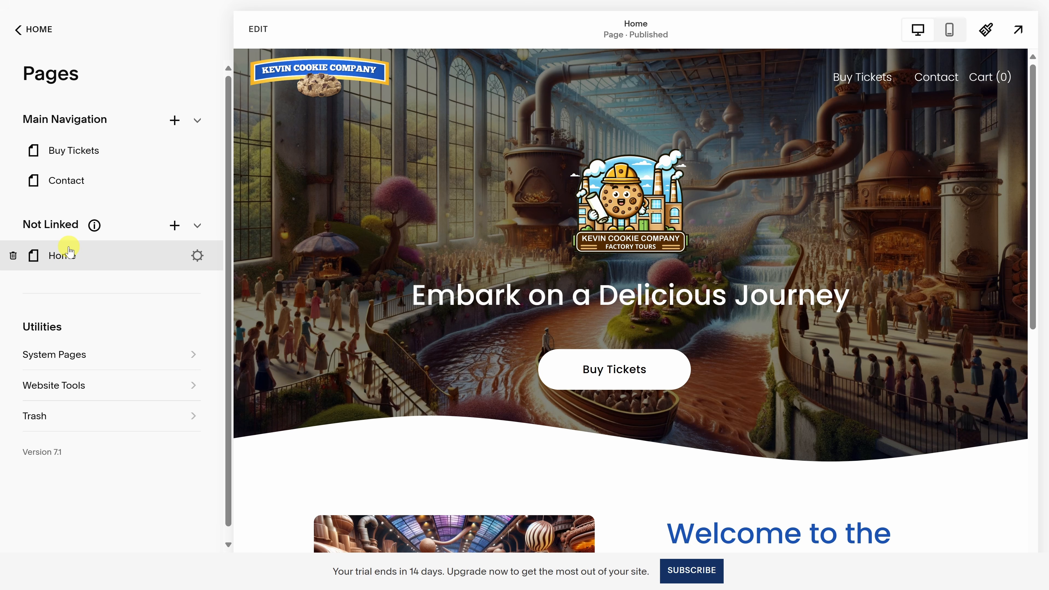
Step: Review the site's traffic analytics, including bounce rate, traffic sources, search keywords and geography
left_click(41, 36)
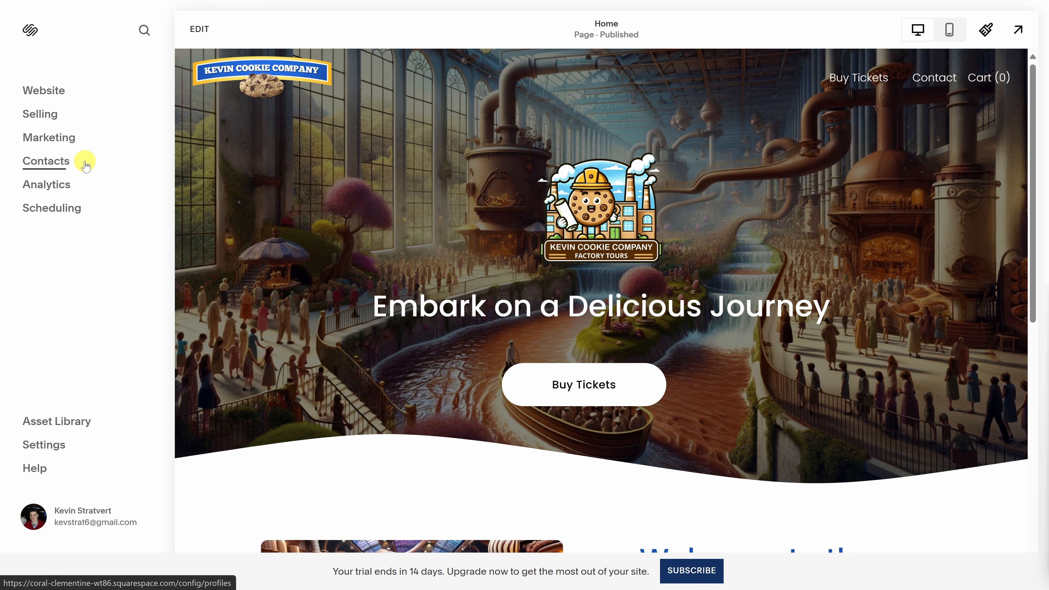
left_click(45, 187)
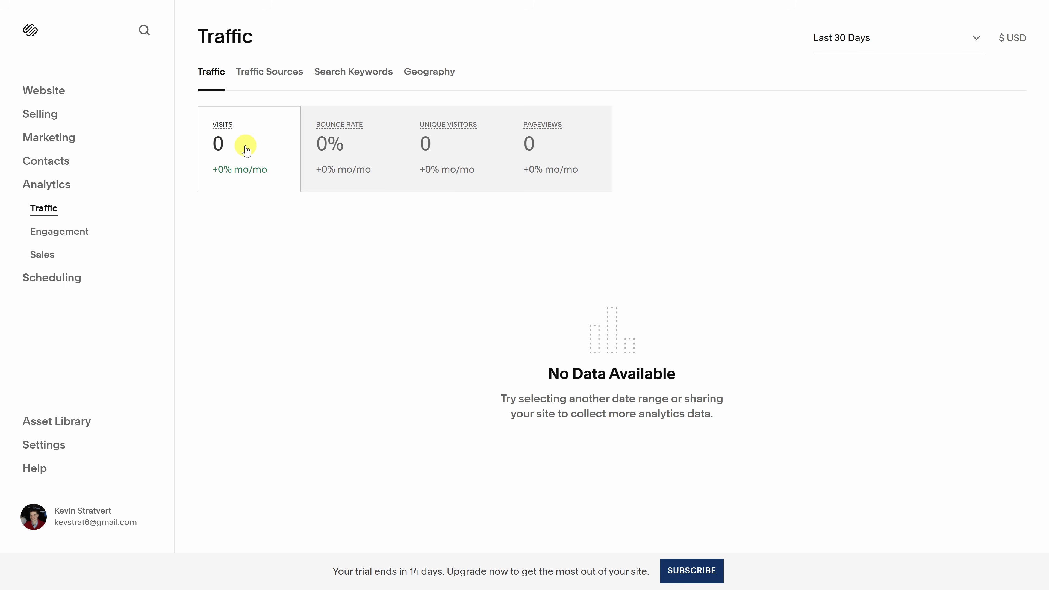
left_click(362, 147)
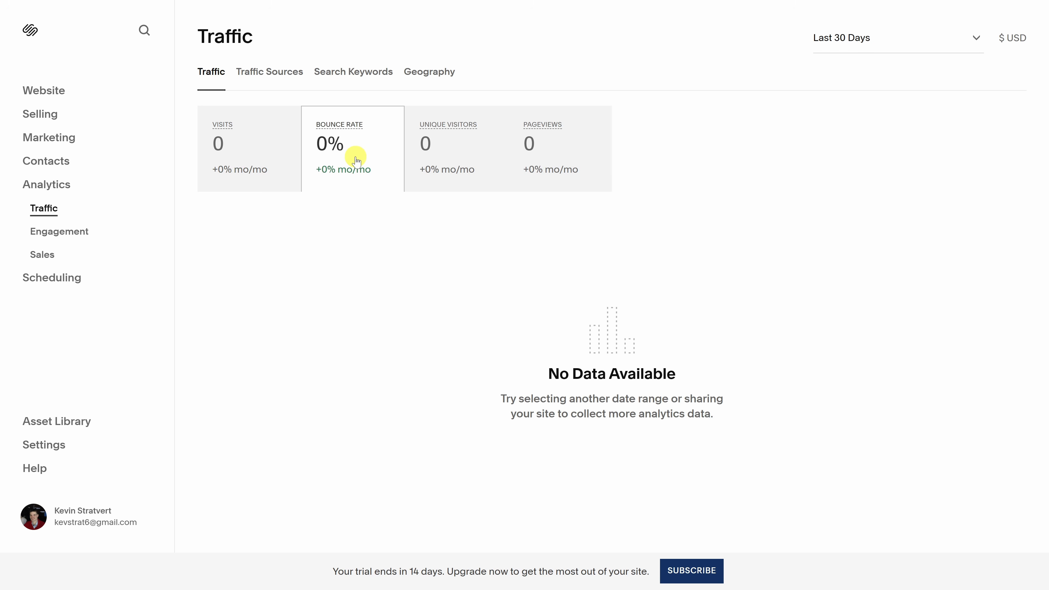
left_click(287, 69)
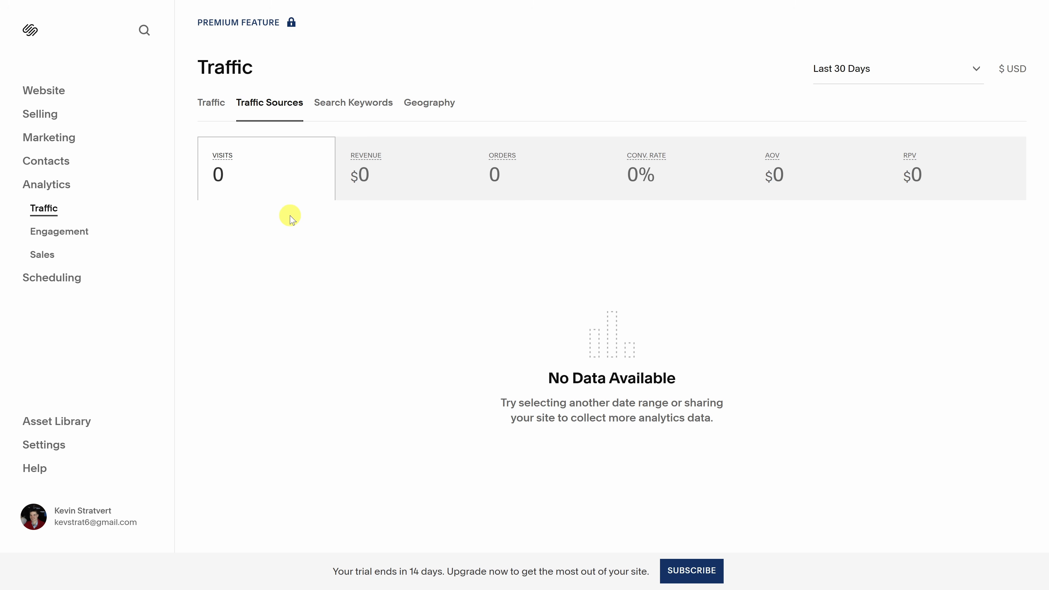
left_click(354, 104)
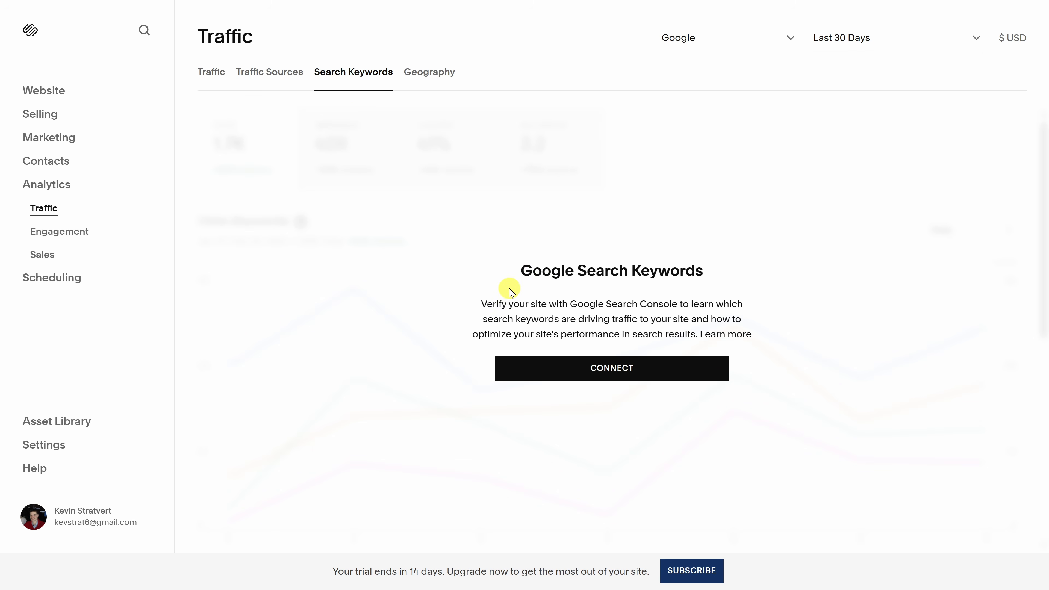
left_click(440, 77)
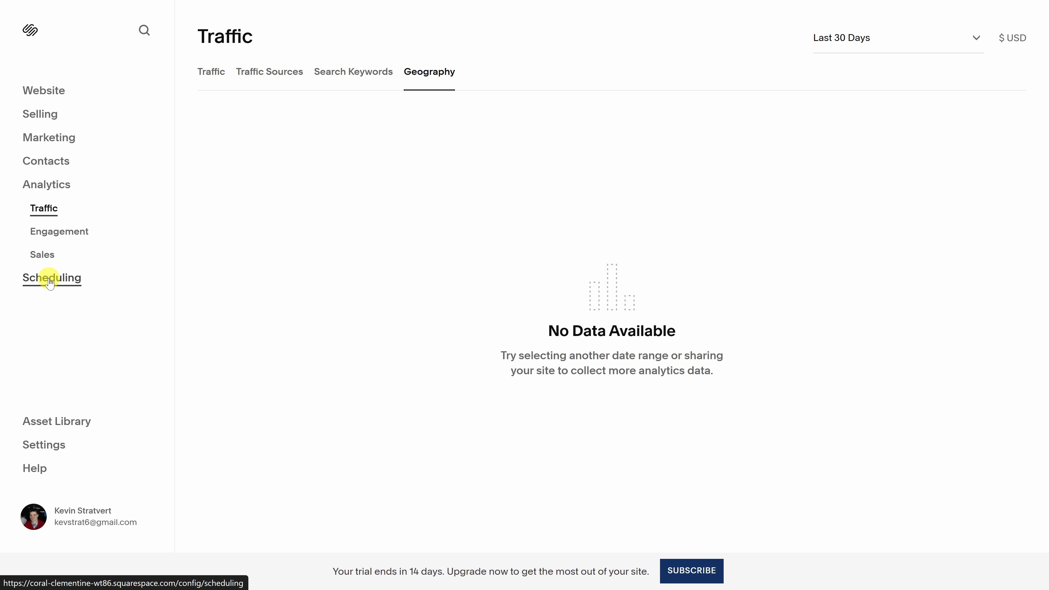
Step: Open the Asset Library and look over the image files uploaded to the site
left_click(49, 427)
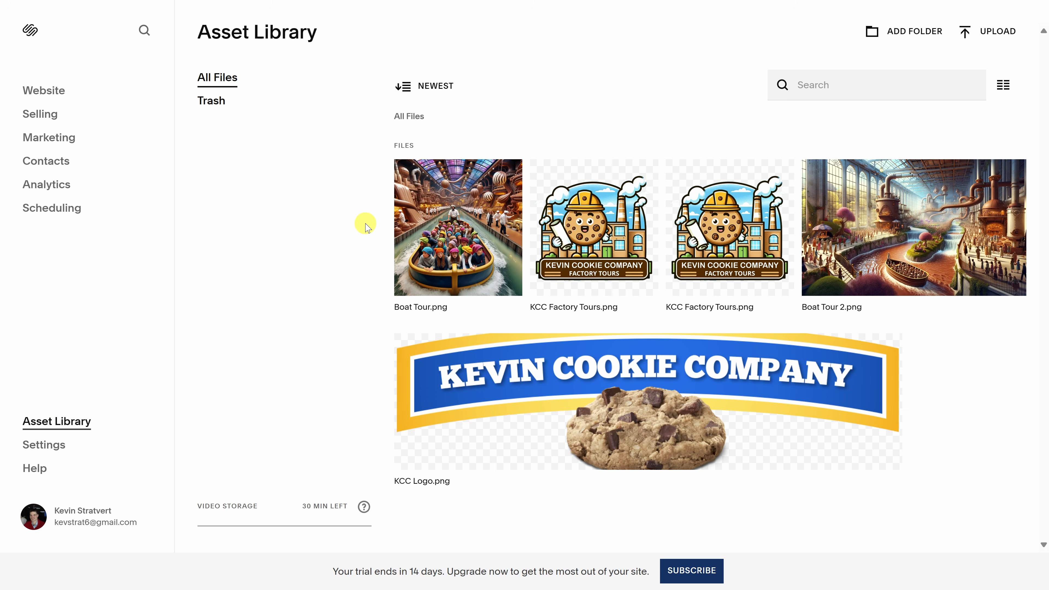
mouse_move(878, 355)
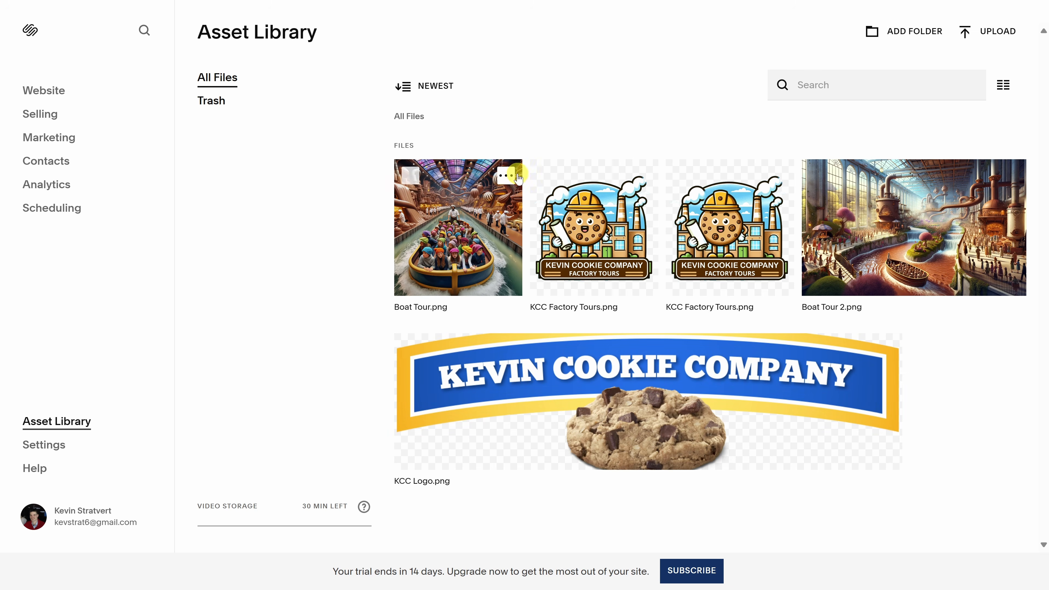
mouse_move(819, 192)
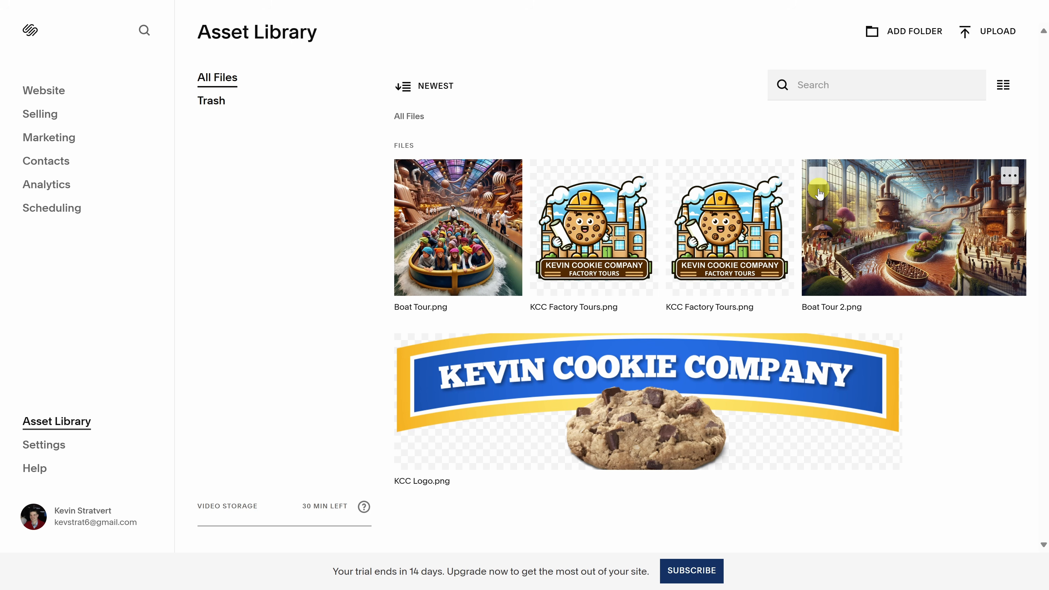
Step: Review the site's domain settings, including the options to get a domain or use one already owned
left_click(47, 453)
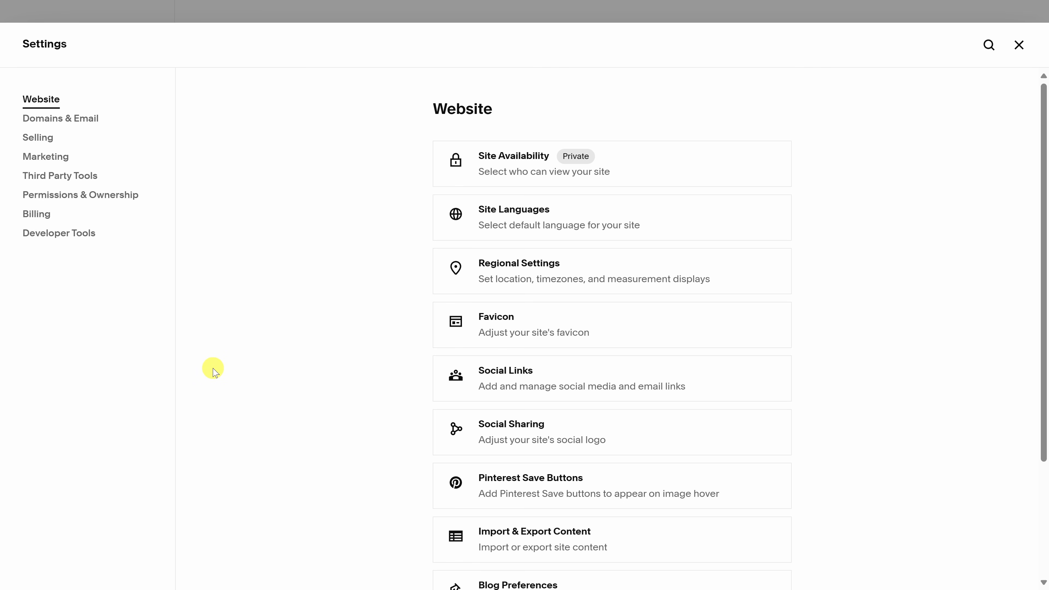
left_click(54, 125)
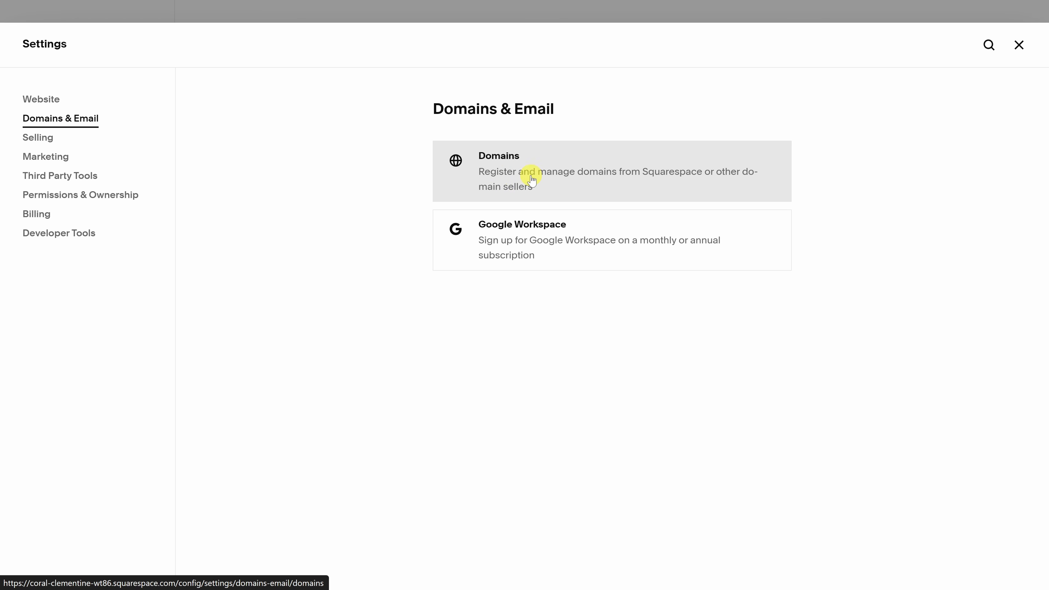
left_click(531, 190)
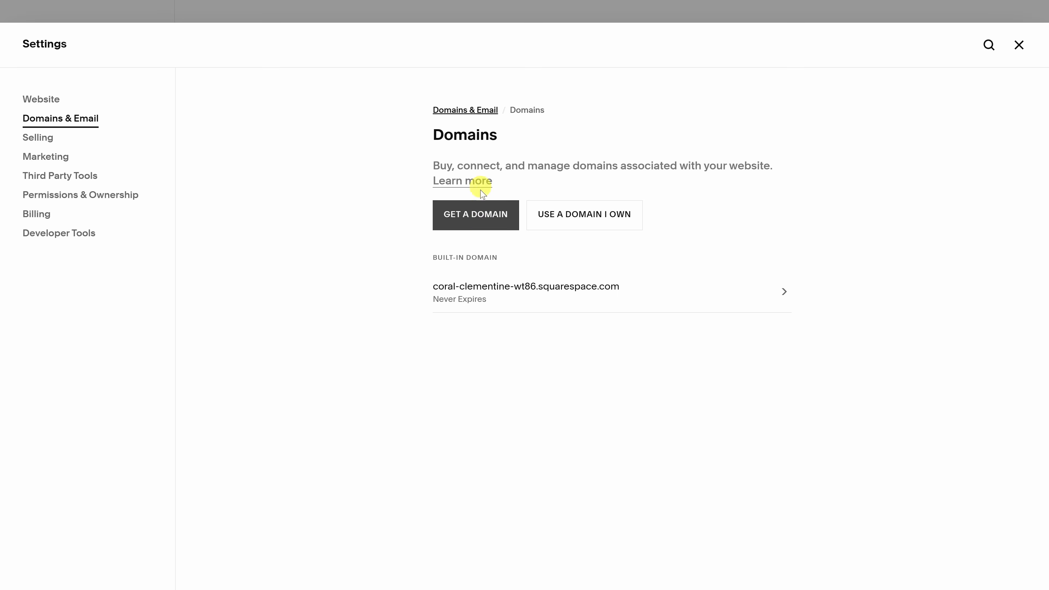
left_click(473, 119)
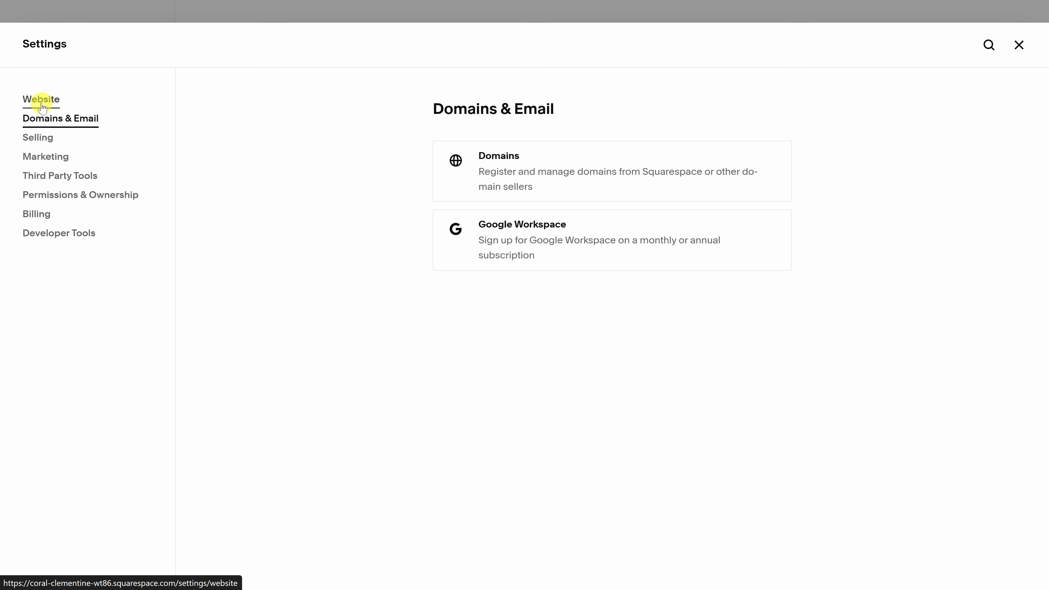
Step: Open the website's Site Availability settings and check the requirement for making the site public
left_click(42, 107)
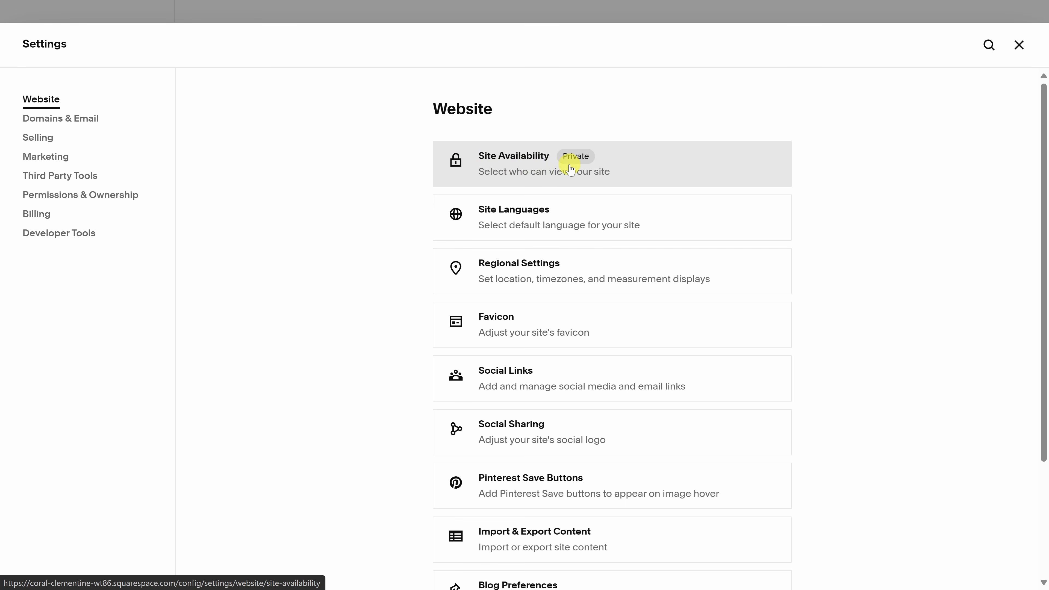
left_click(587, 168)
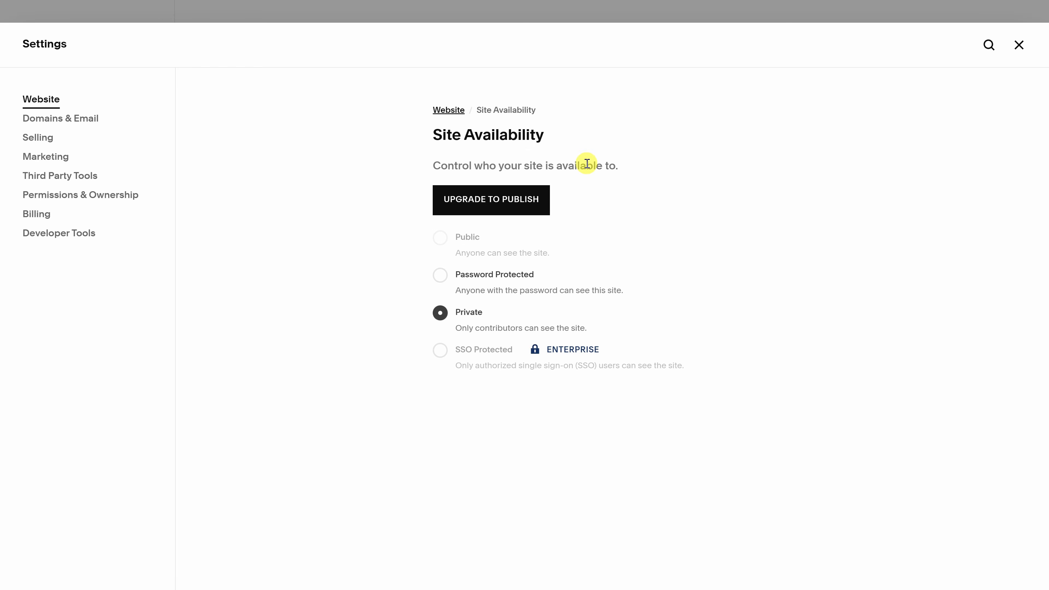
mouse_move(450, 243)
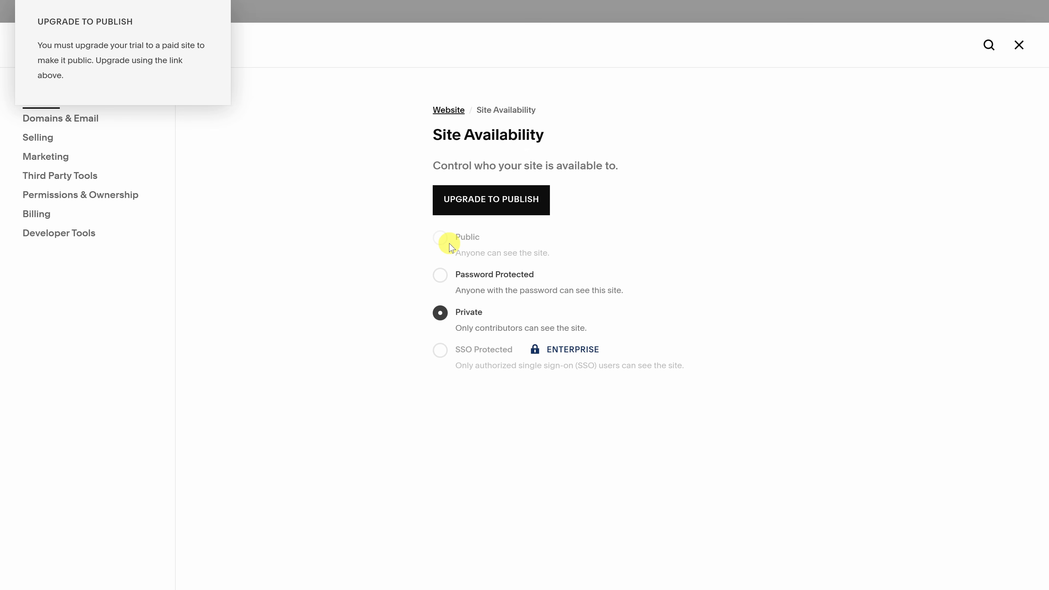
Step: Compare the subscription plans' prices, core features and commerce transaction fees, and return to Site Availability without selecting a plan
left_click(501, 214)
scroll(501, 214, "down", 2)
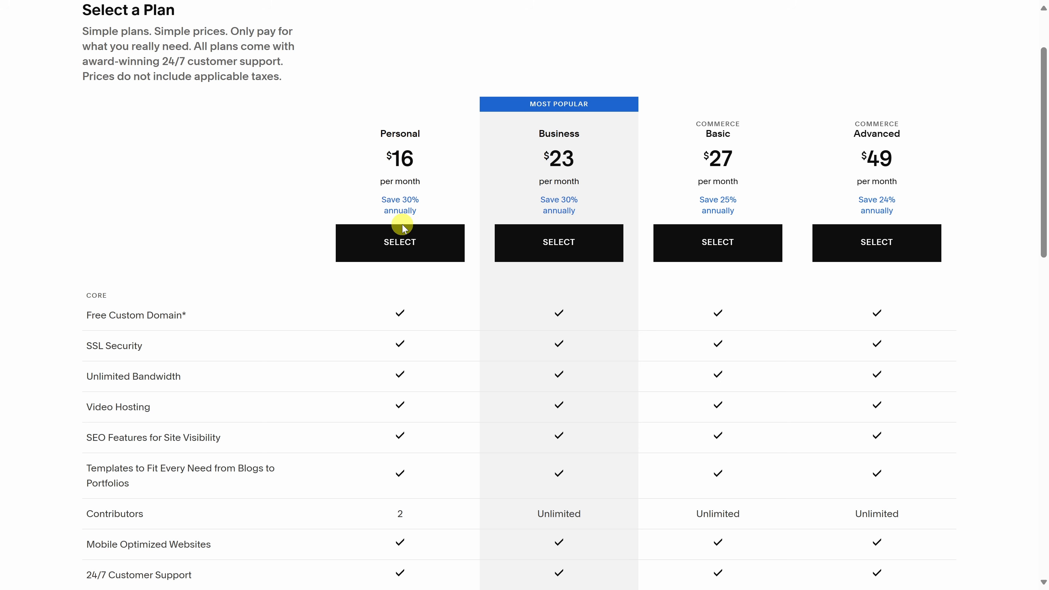
scroll(545, 248, "down", 2)
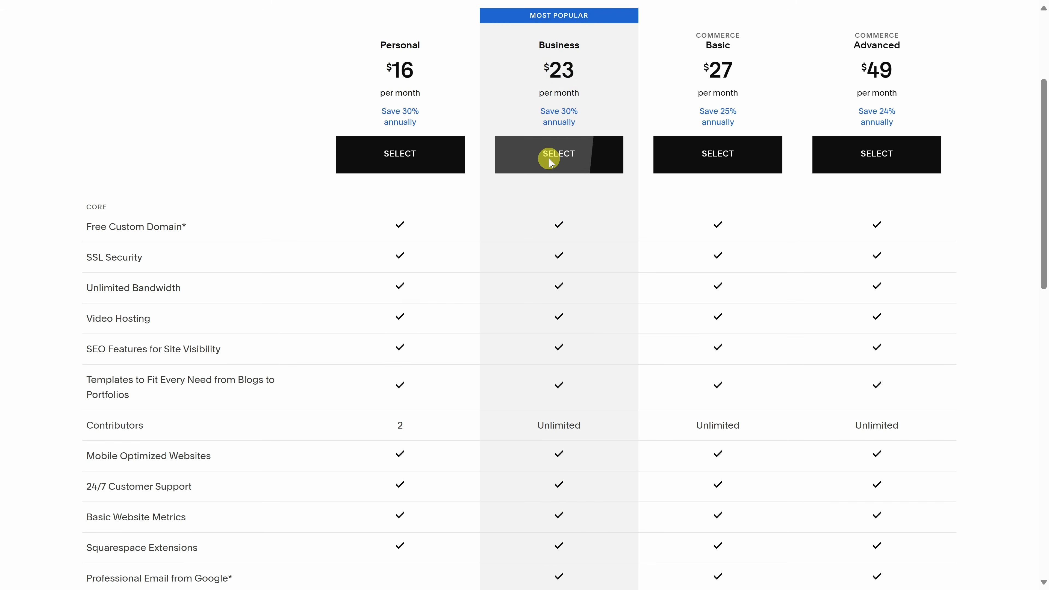
scroll(564, 250, "down", 6)
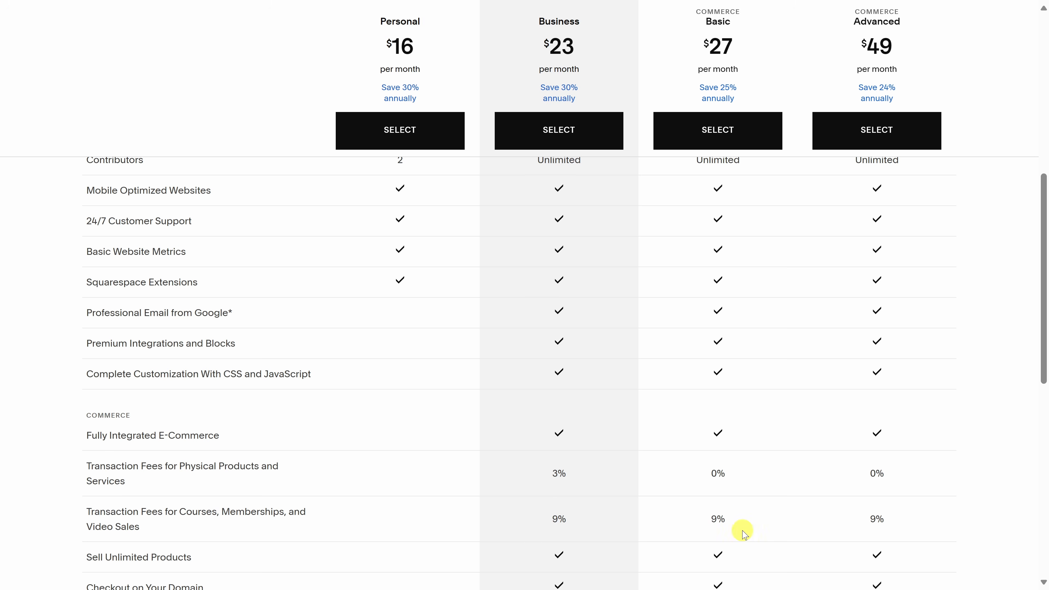
scroll(739, 537, "down", 2)
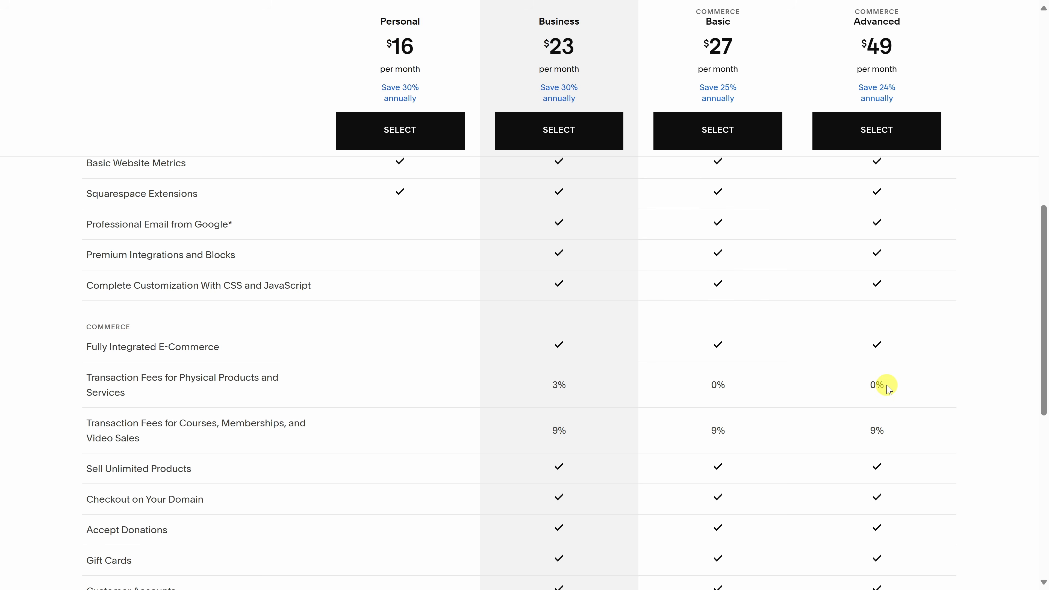
scroll(887, 390, "up", 13)
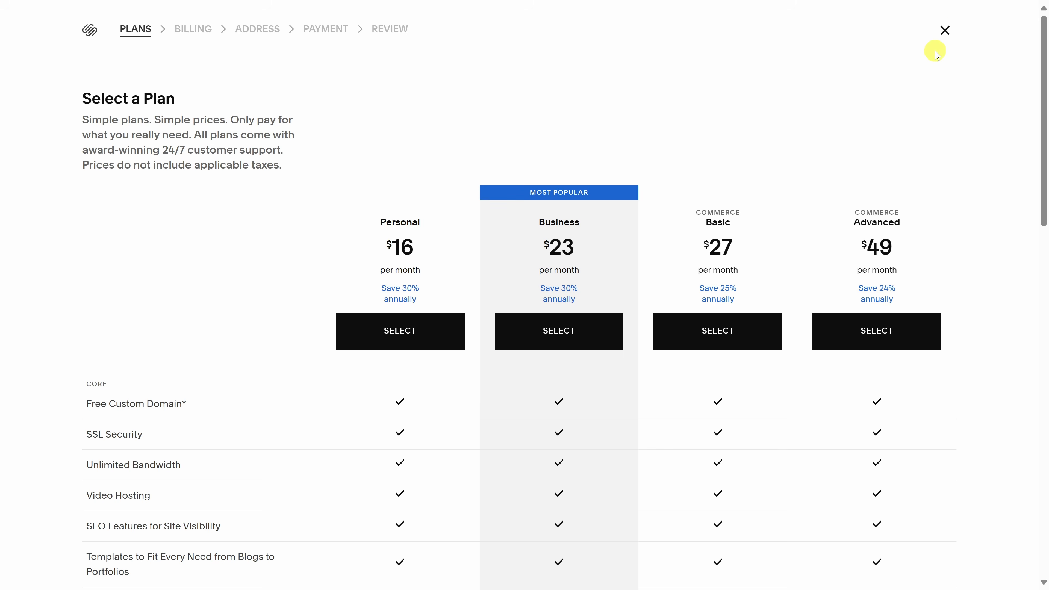
left_click(946, 31)
left_click(946, 33)
left_click(508, 172)
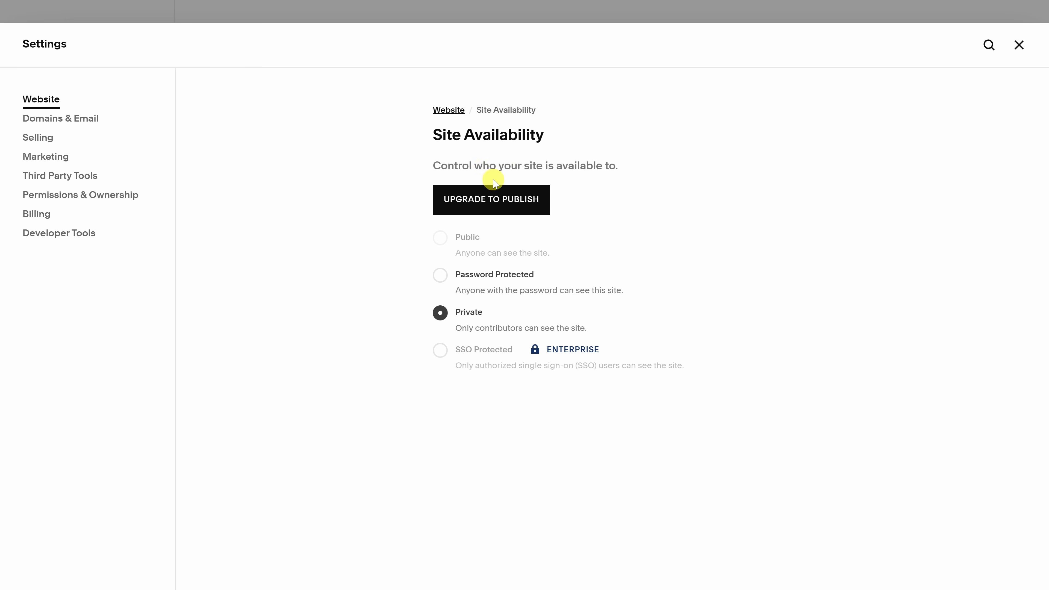